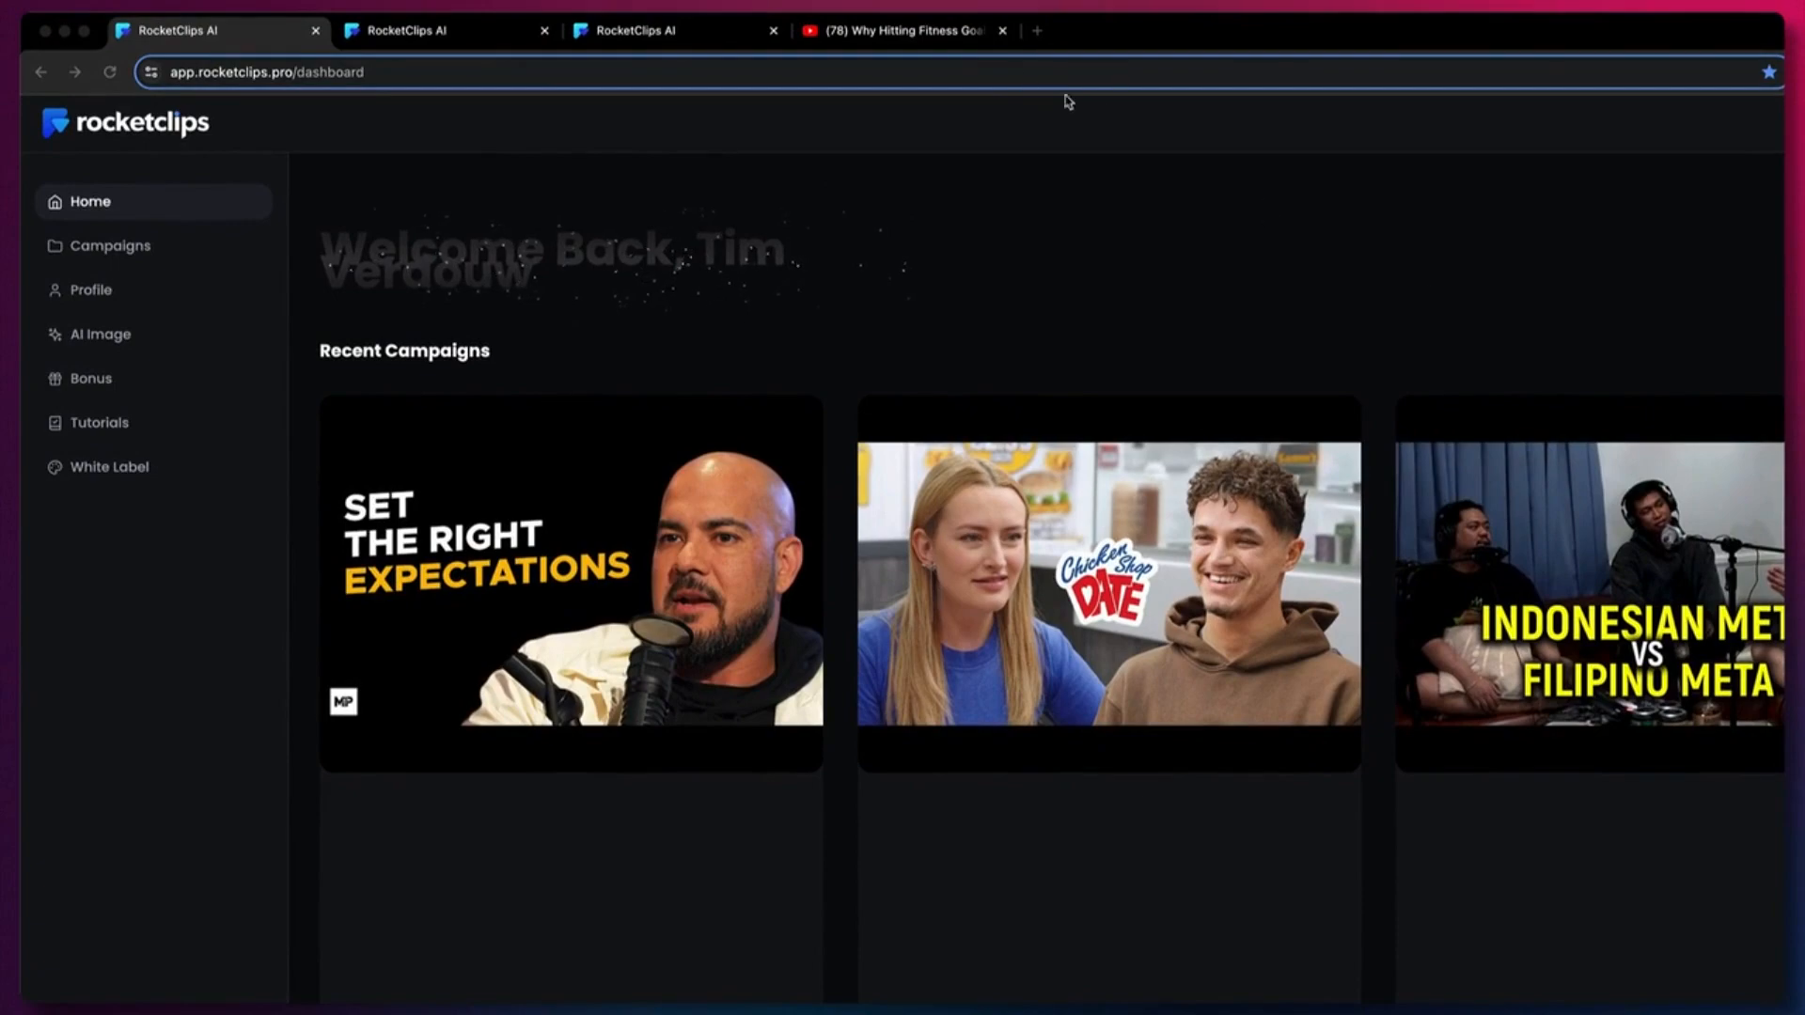
- Copy the URL of the Mind Pump 2257 YouTube video and paste it as the video URL for a new RocketClips campaign
{"action": "left_click", "coordinate": [917, 36]}
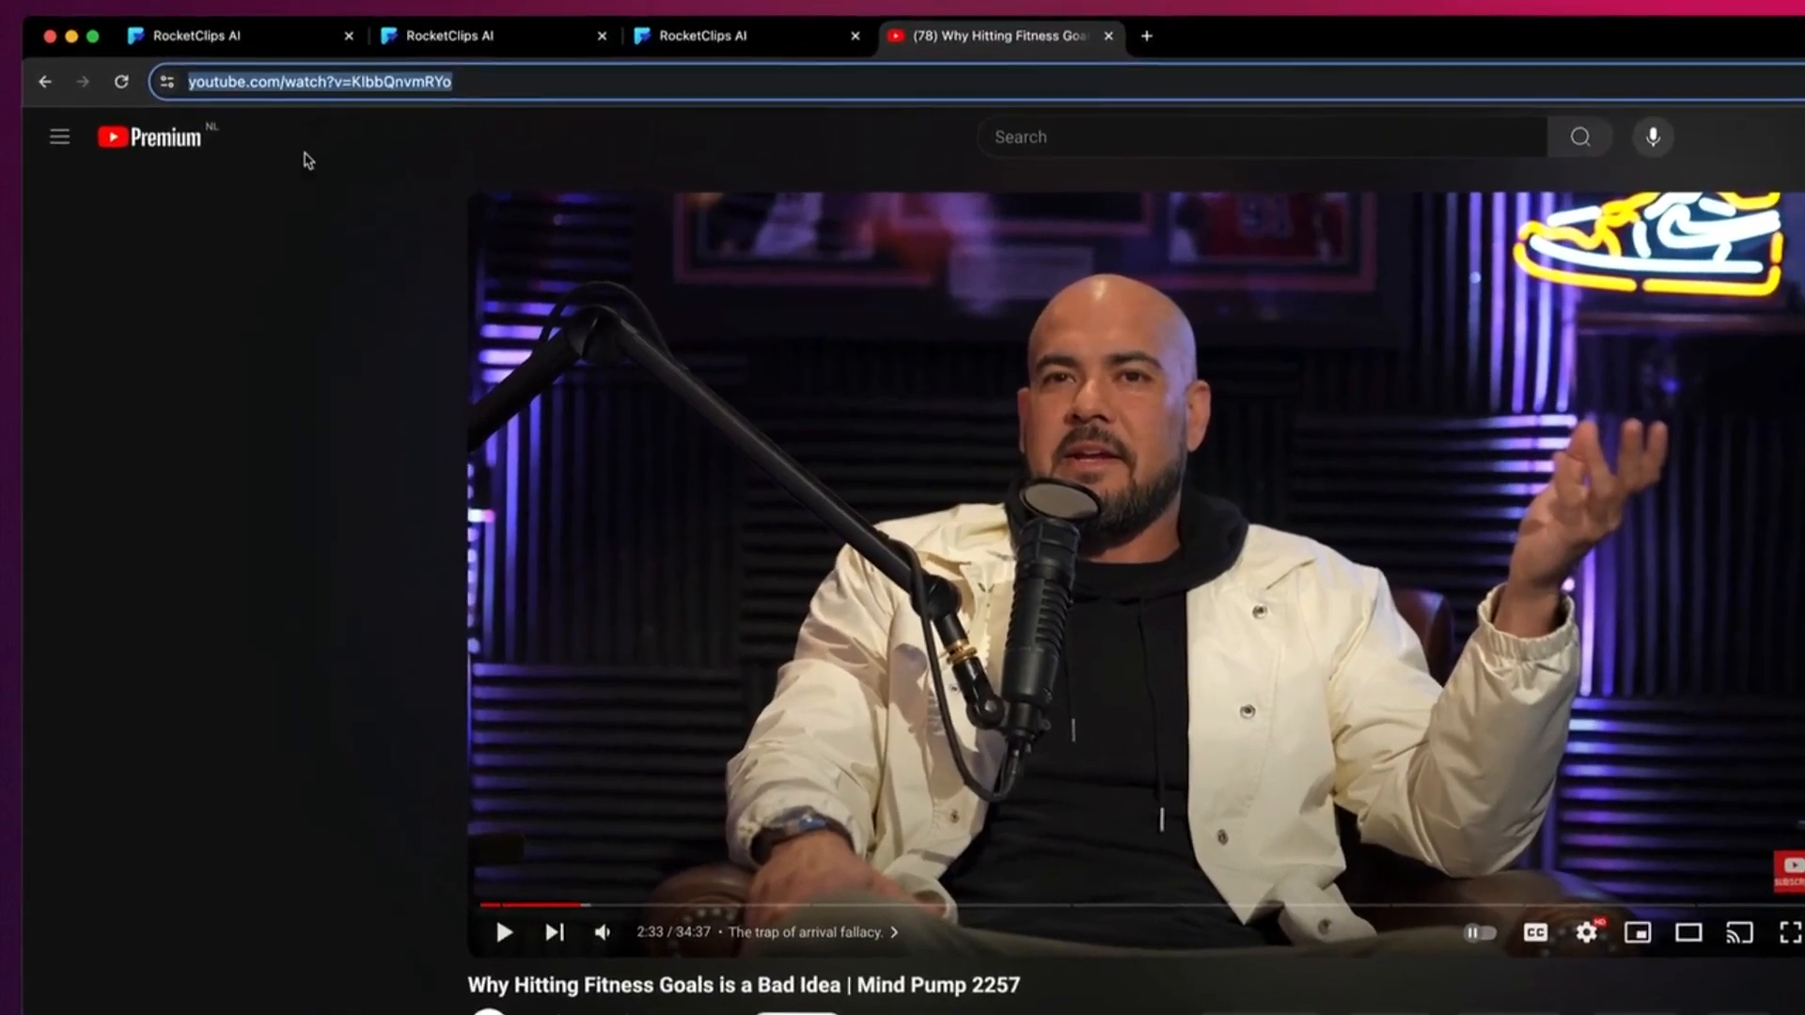
{"action": "left_click", "coordinate": [278, 71]}
{"action": "right_click", "coordinate": [349, 97]}
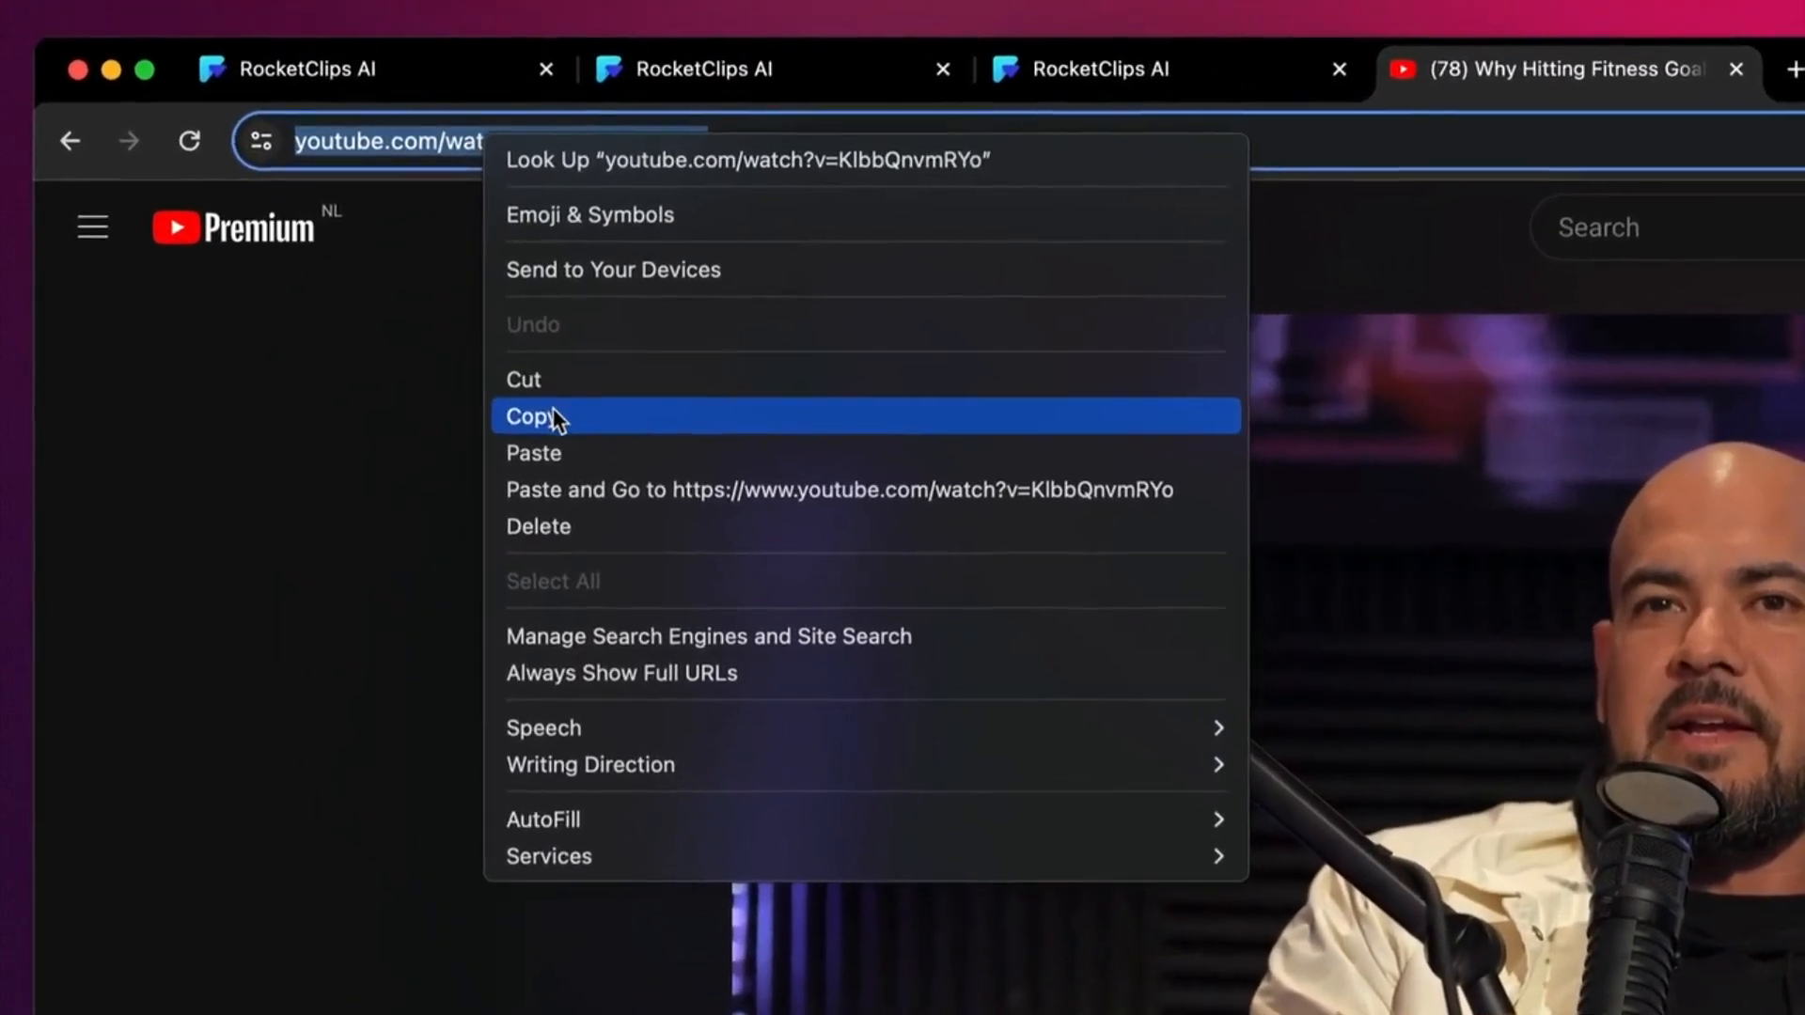
{"action": "left_click", "coordinate": [561, 423]}
{"action": "left_click", "coordinate": [442, 70]}
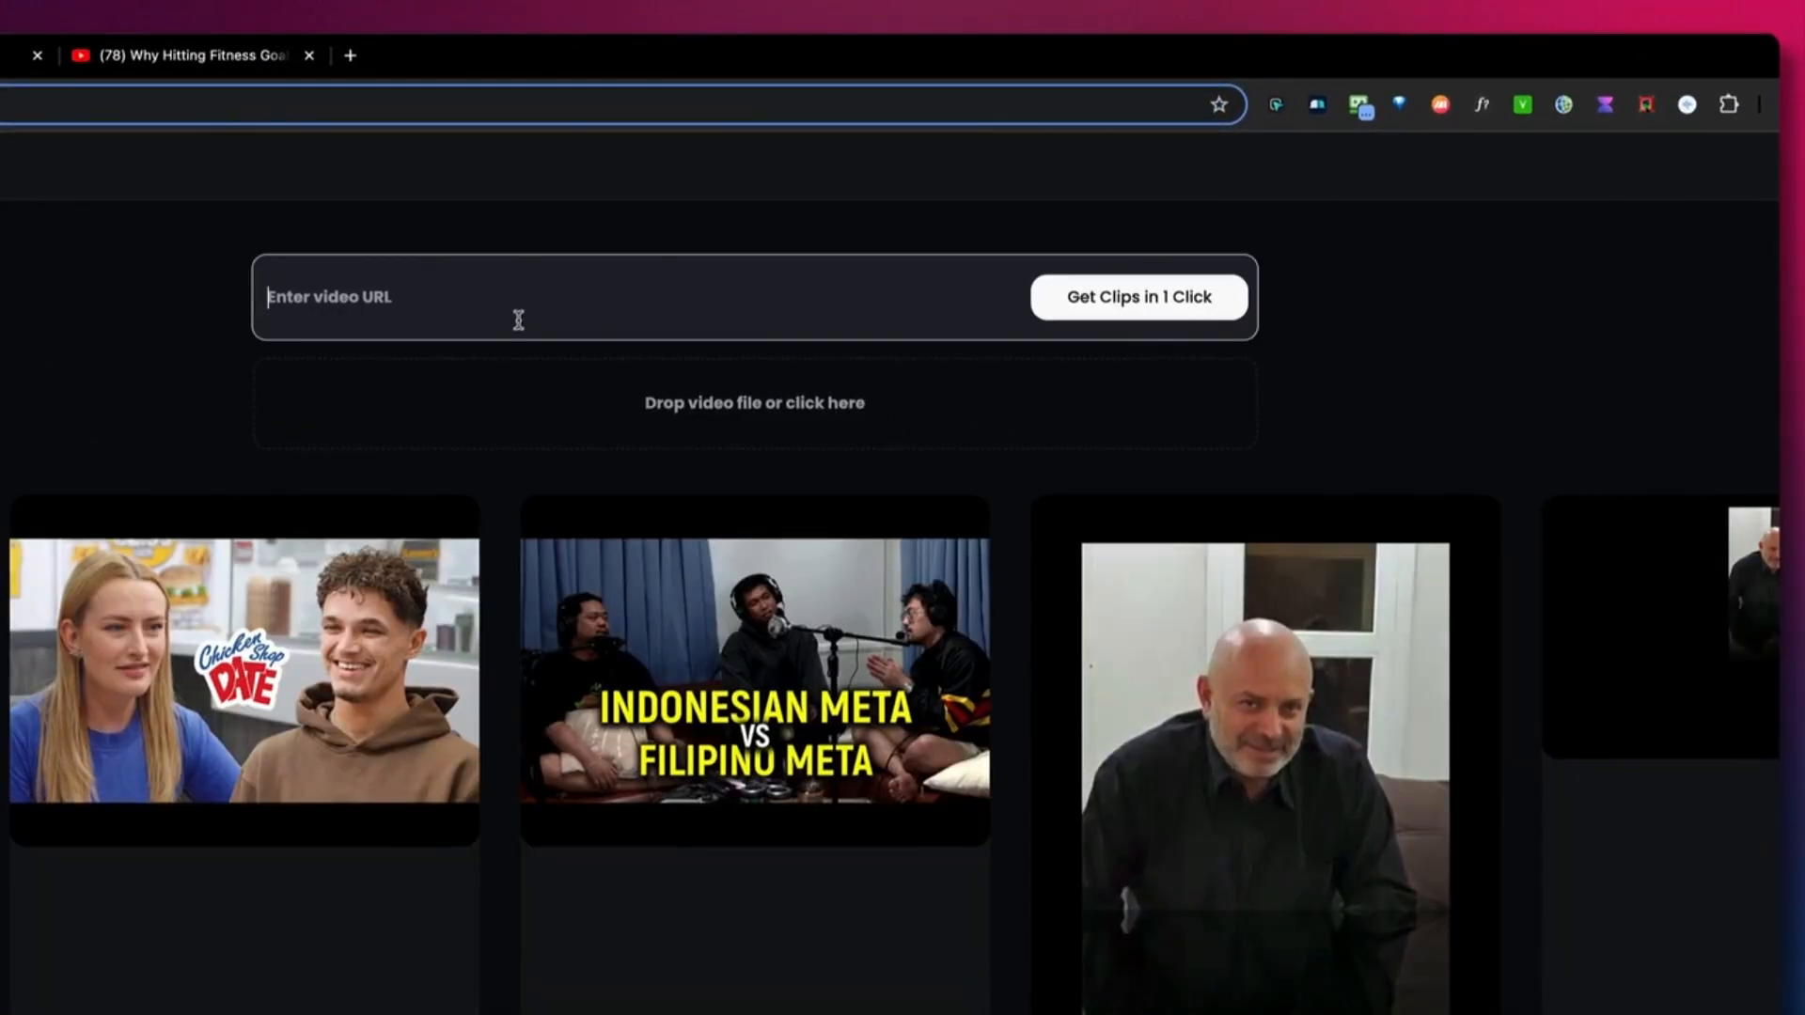
{"action": "right_click", "coordinate": [450, 308]}
{"action": "left_click", "coordinate": [481, 472]}
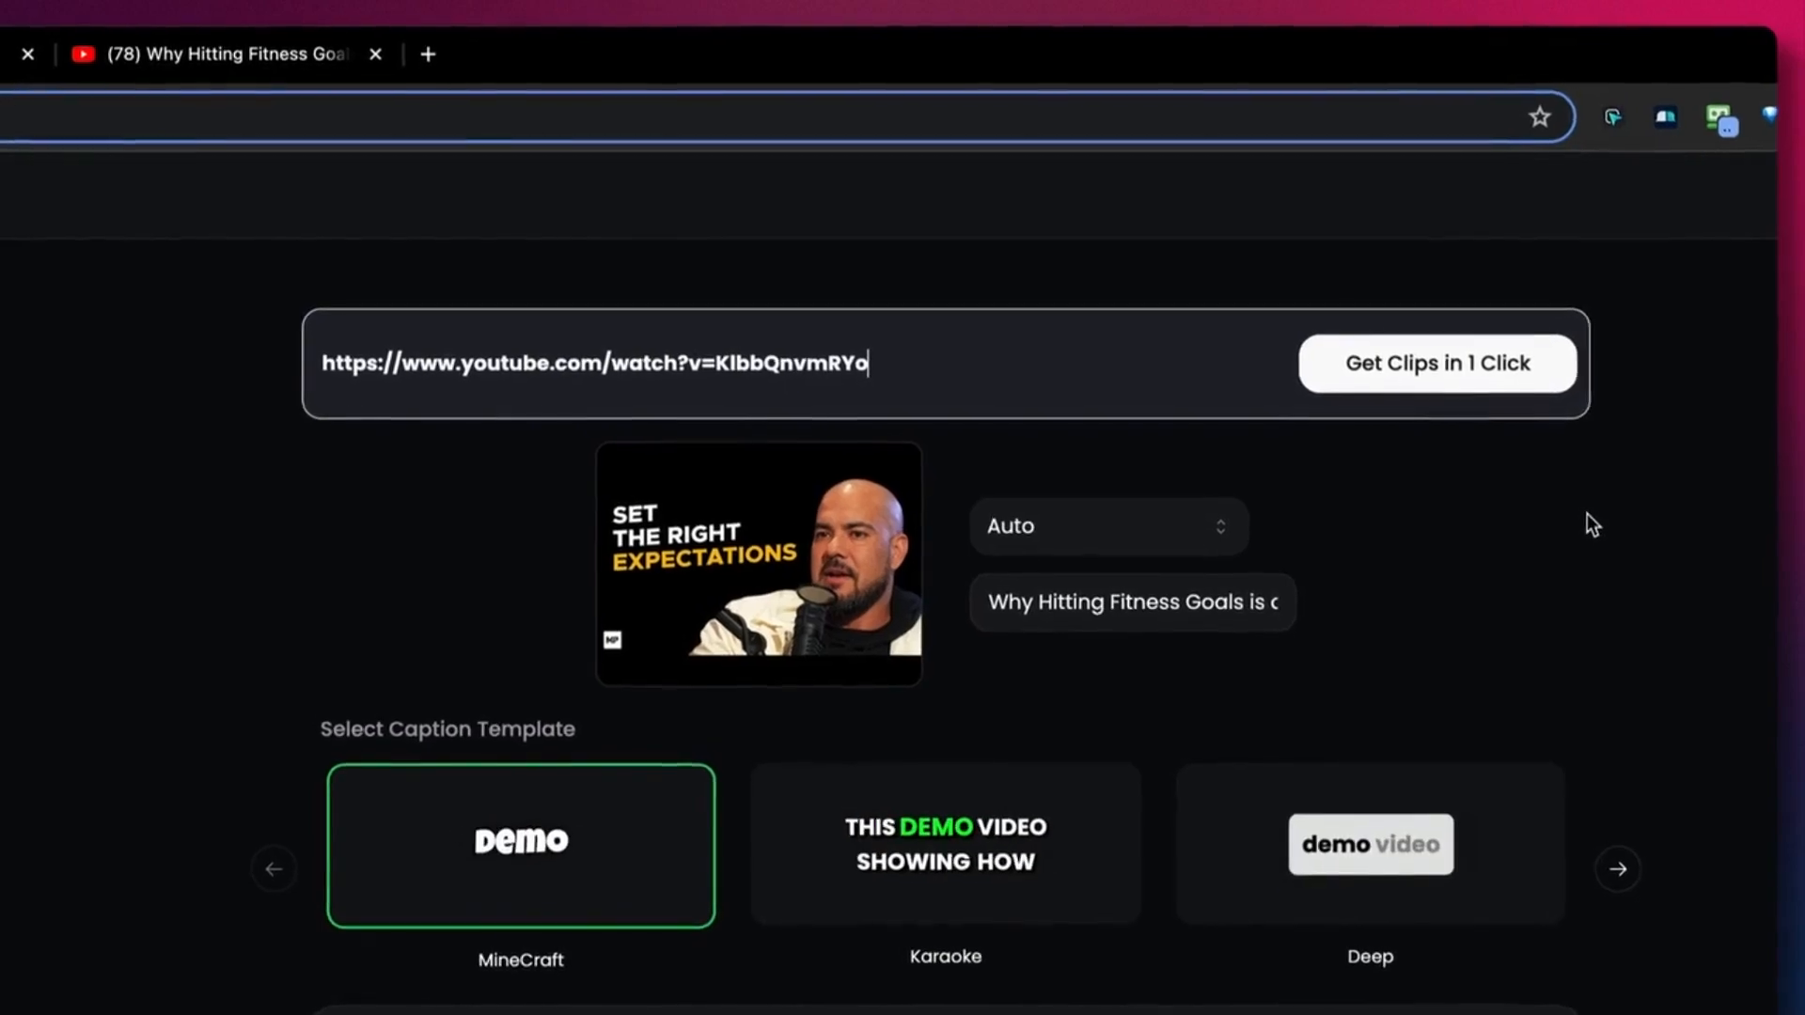
- Look through the available video languages, leaving the setting on Auto
{"action": "left_click", "coordinate": [1177, 528]}
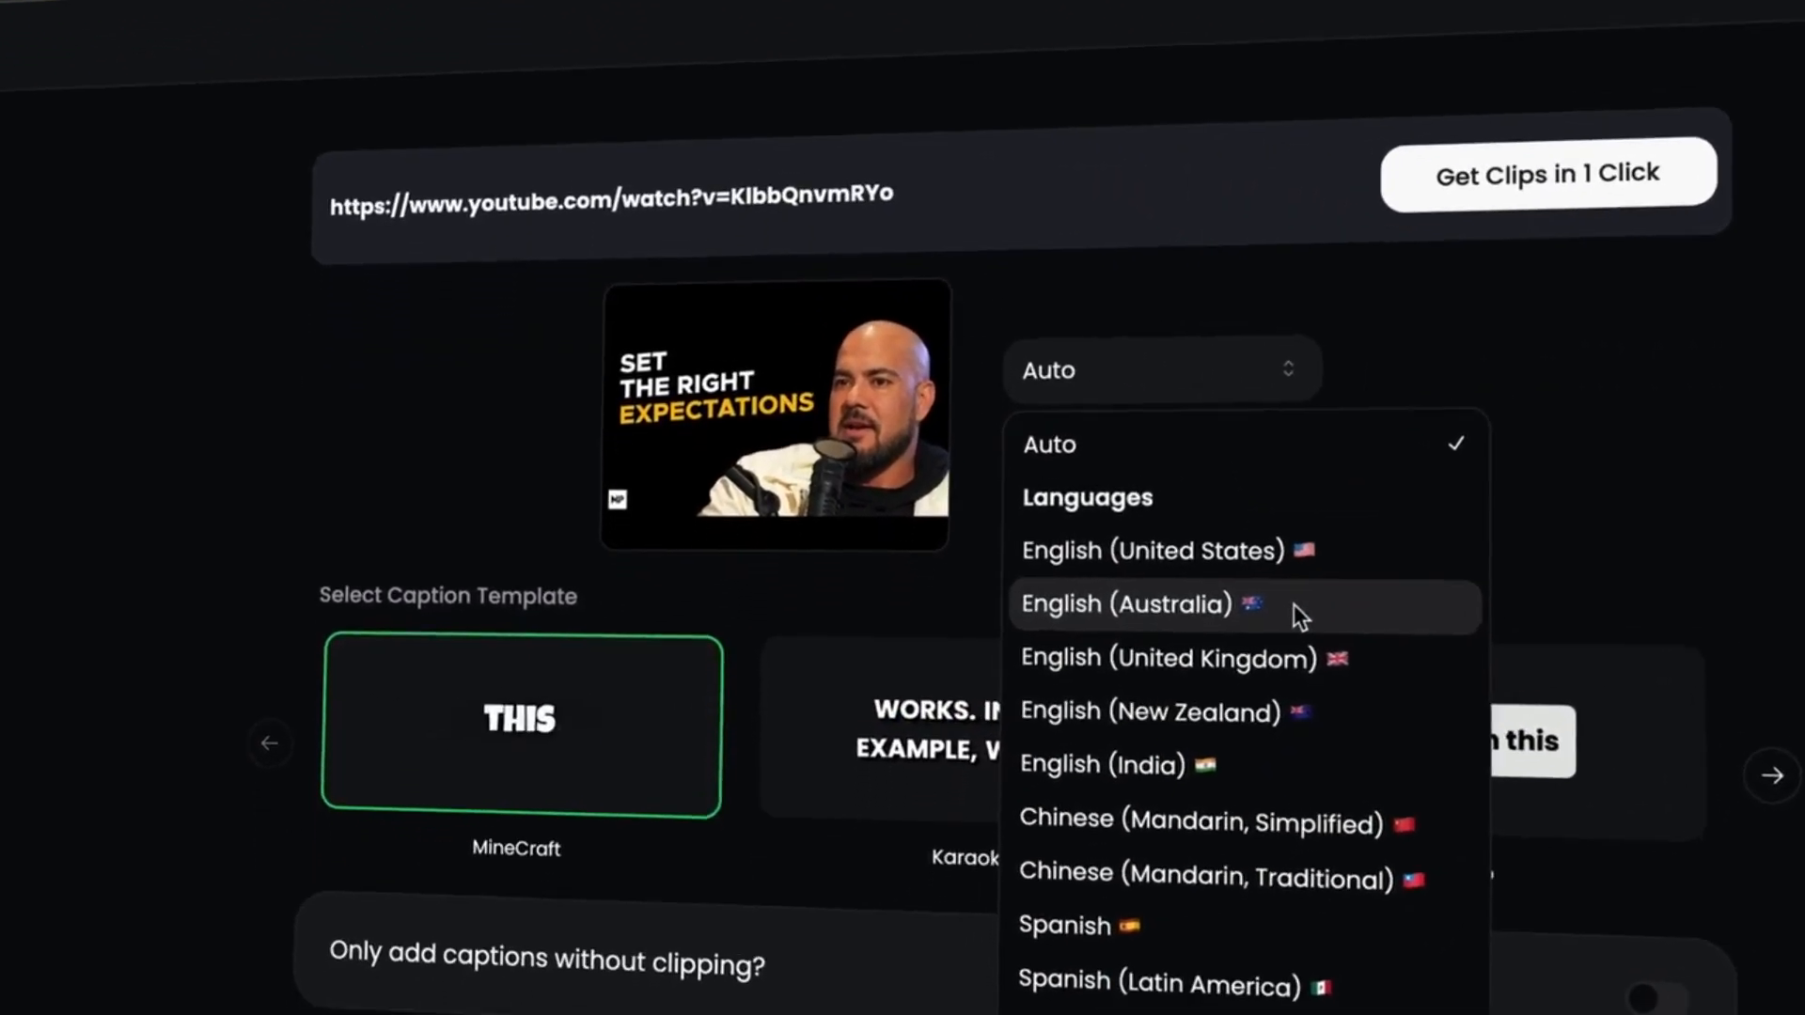
{"action": "scroll", "coordinate": [1325, 475], "scroll_direction": "down", "scroll_amount": 2}
{"action": "scroll", "coordinate": [1320, 465], "scroll_direction": "down", "scroll_amount": 5}
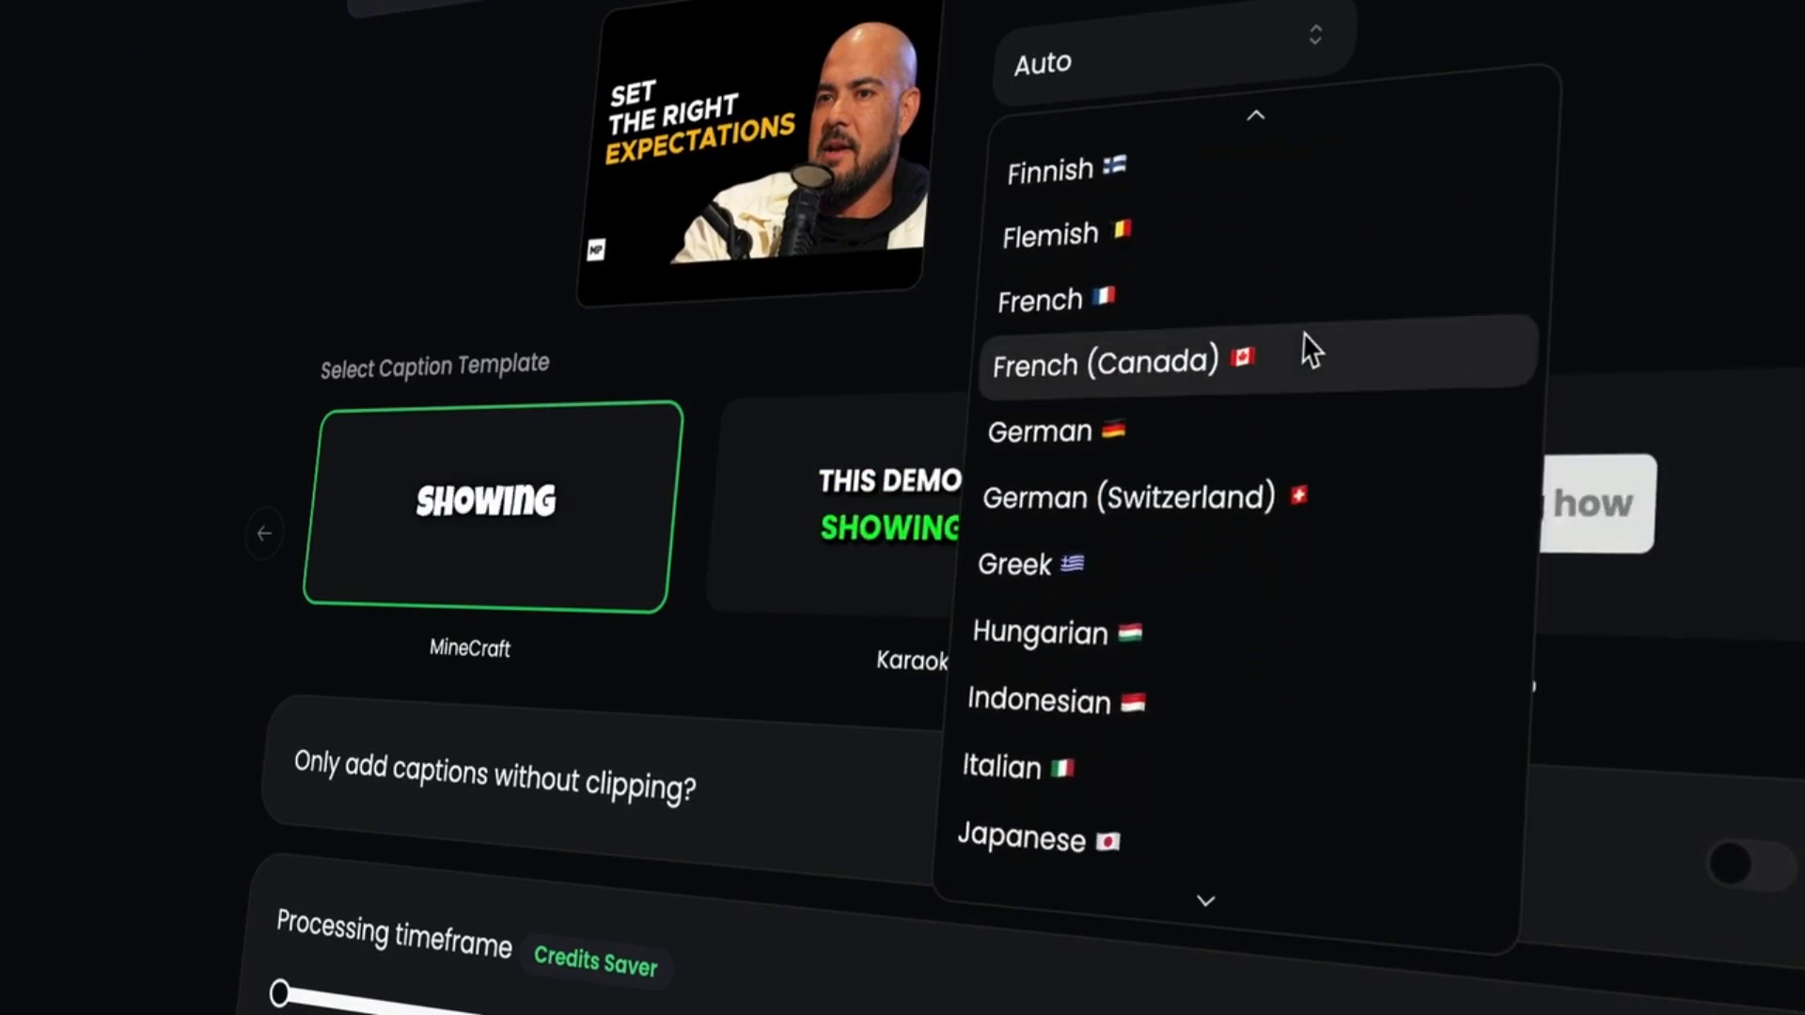
{"action": "key", "text": "Escape"}
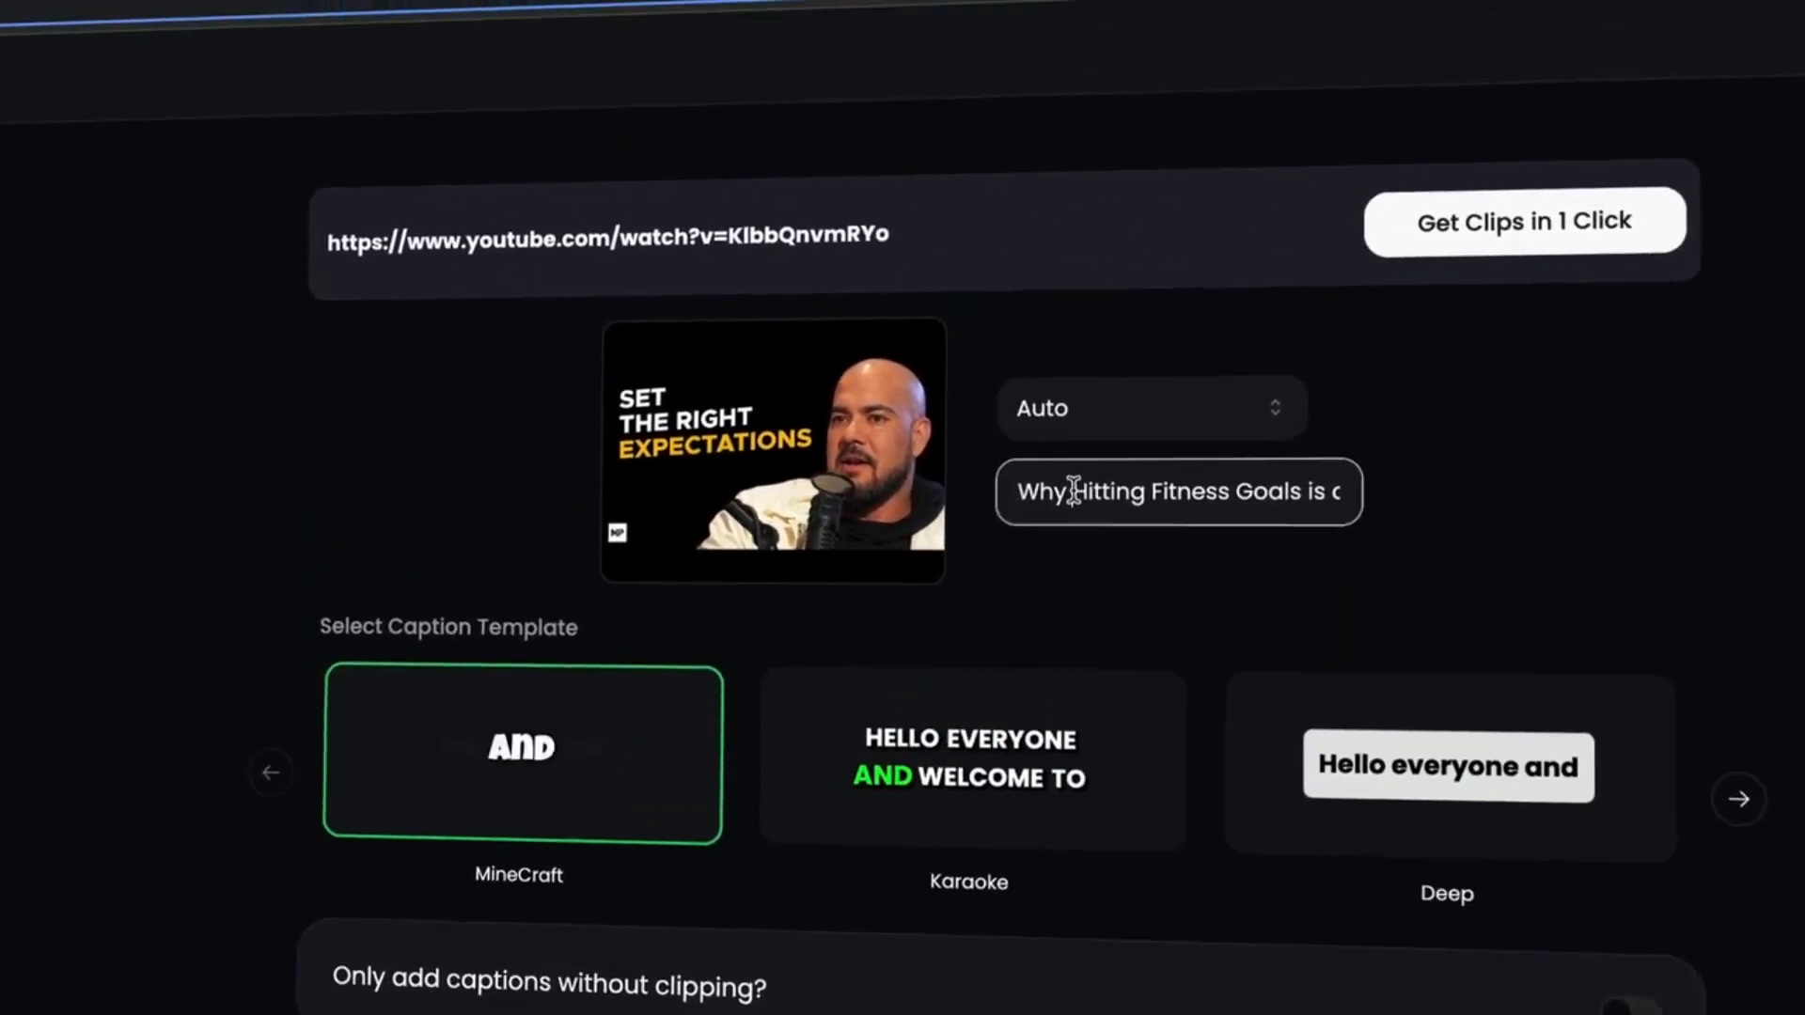
- Browse the available caption templates for the new campaign
{"action": "left_click_drag", "start_coordinate": [1083, 251], "coordinate": [1415, 235]}
{"action": "left_click", "coordinate": [1636, 614]}
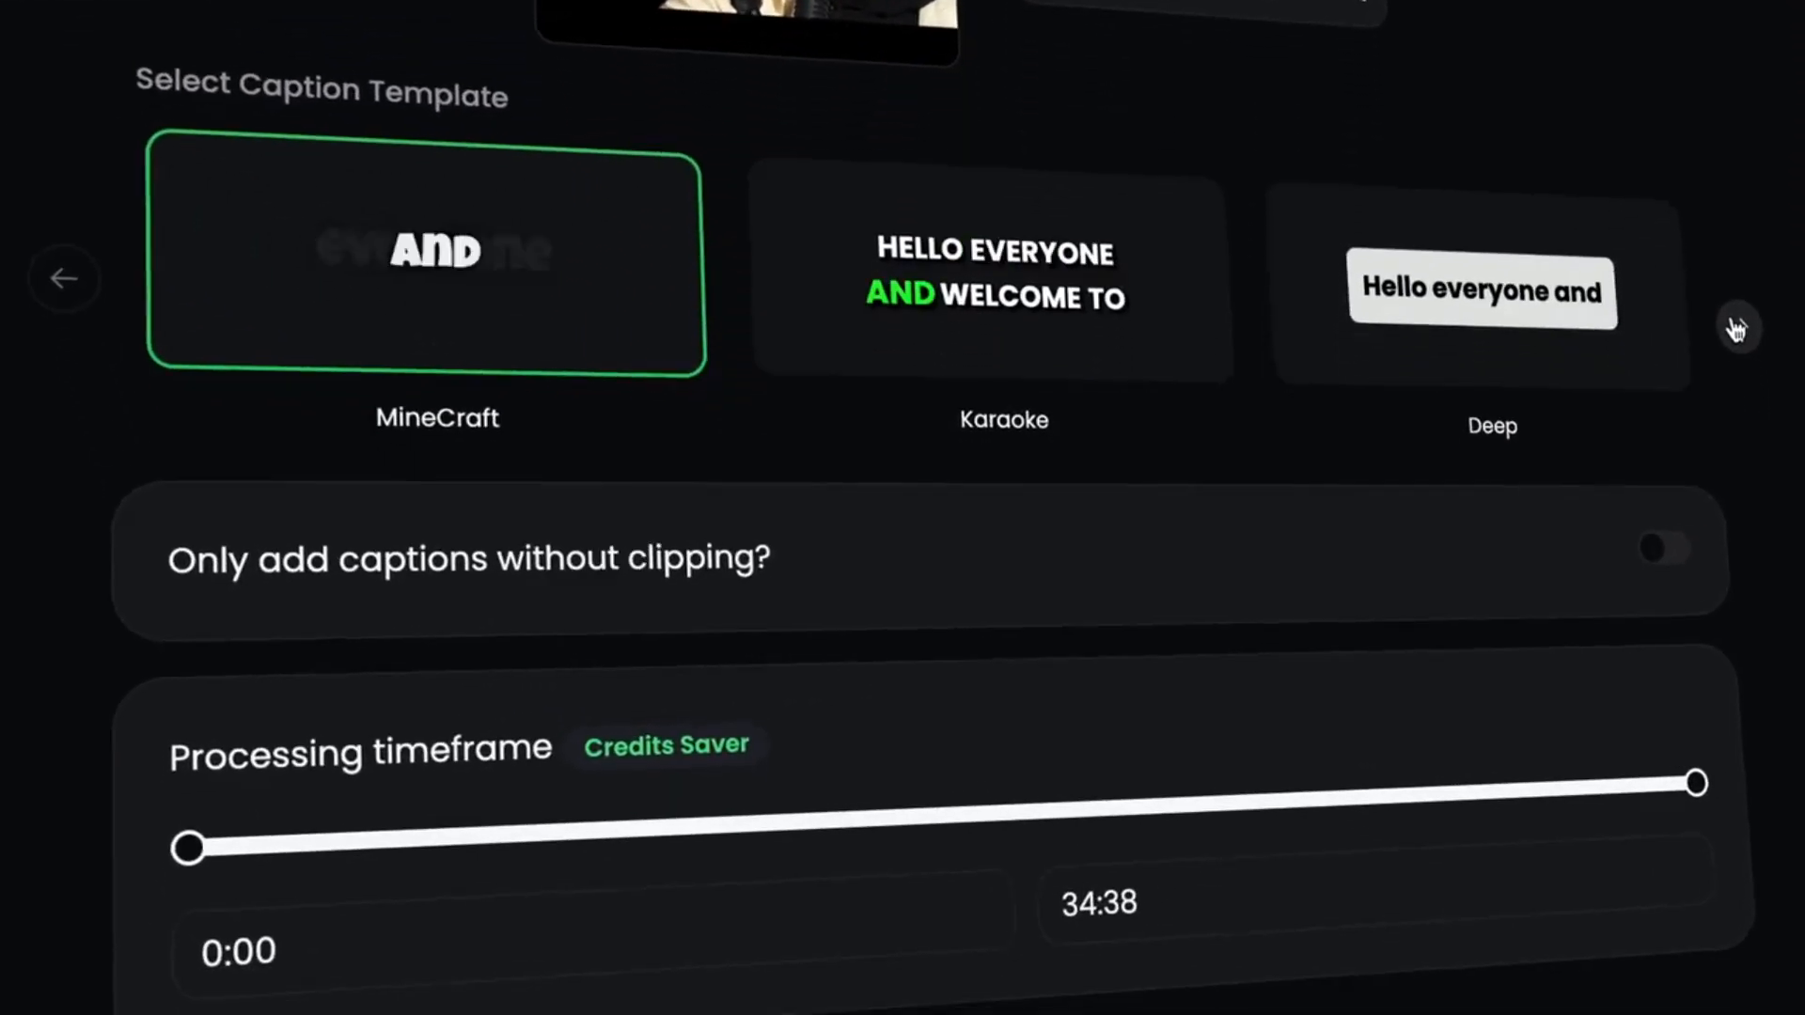
{"action": "left_click", "coordinate": [1734, 524]}
{"action": "left_click", "coordinate": [1734, 524]}
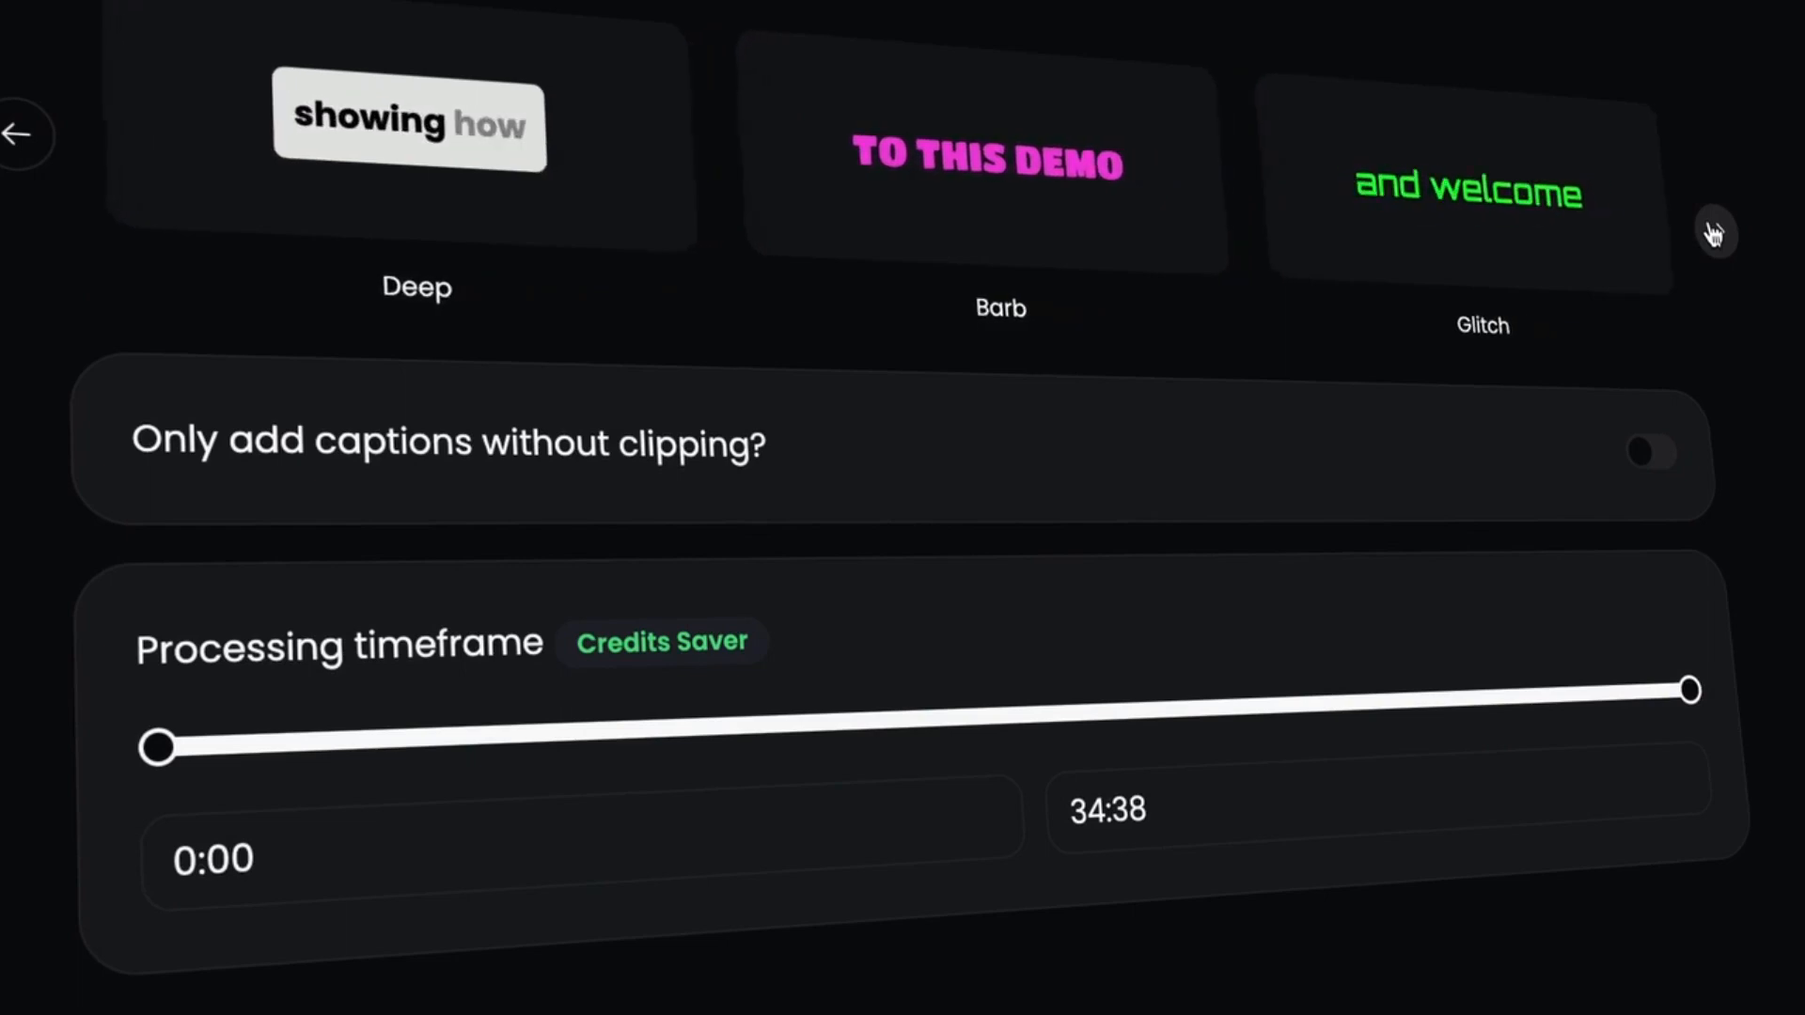
{"action": "left_click", "coordinate": [1714, 233]}
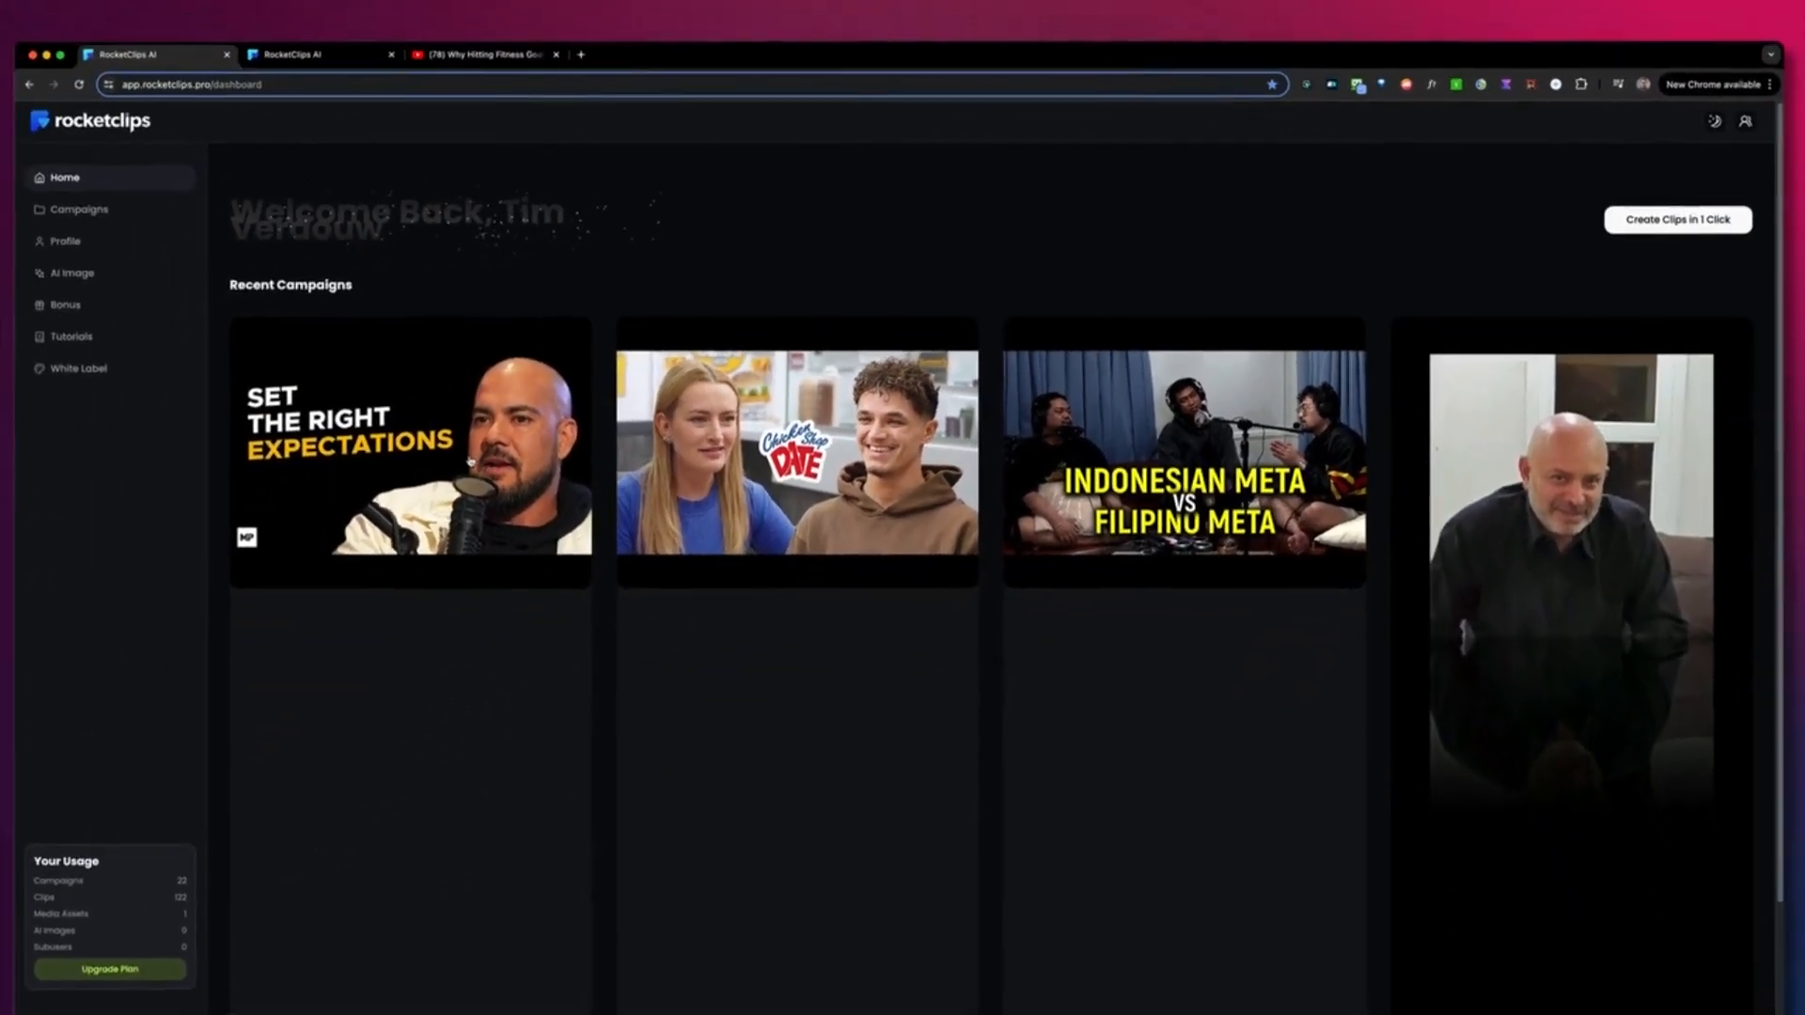
- Open the campaign "Why Hitting Fitness Goals is a Bad Idea" and review its generated clips, scores and transcripts
{"action": "left_click", "coordinate": [333, 482]}
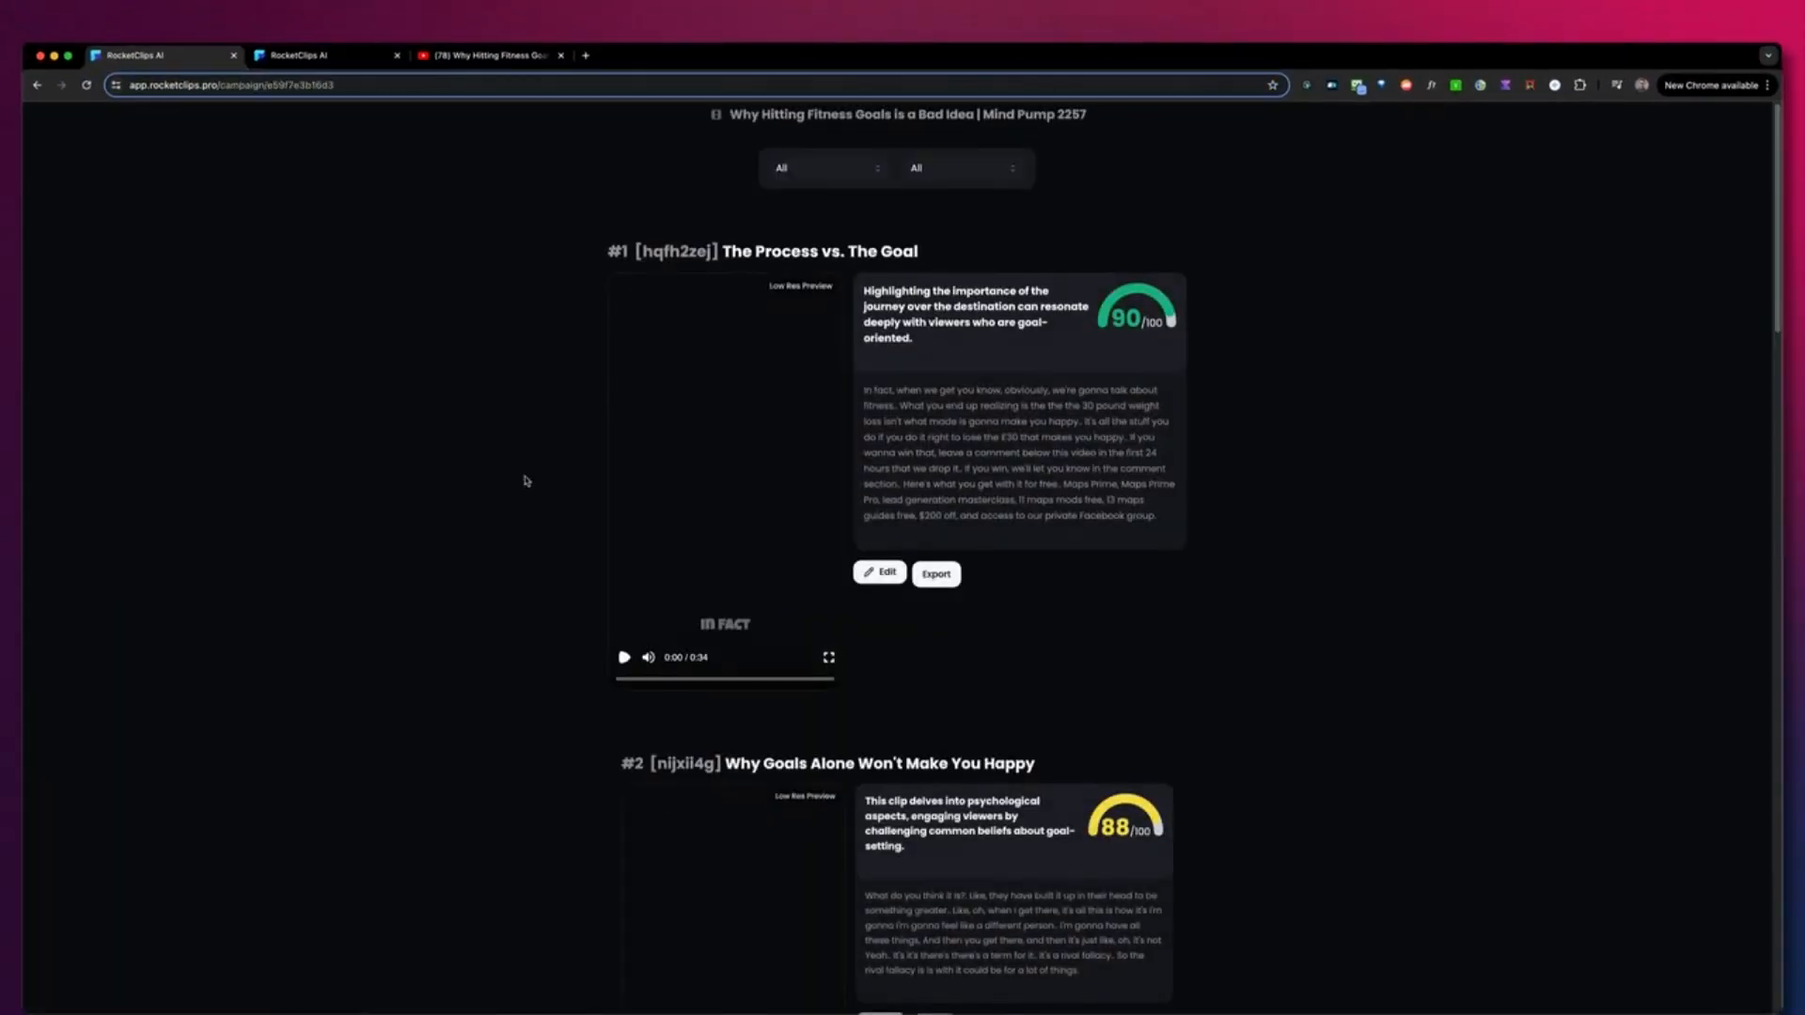
{"action": "scroll", "coordinate": [1278, 647], "scroll_direction": "down", "scroll_amount": 5}
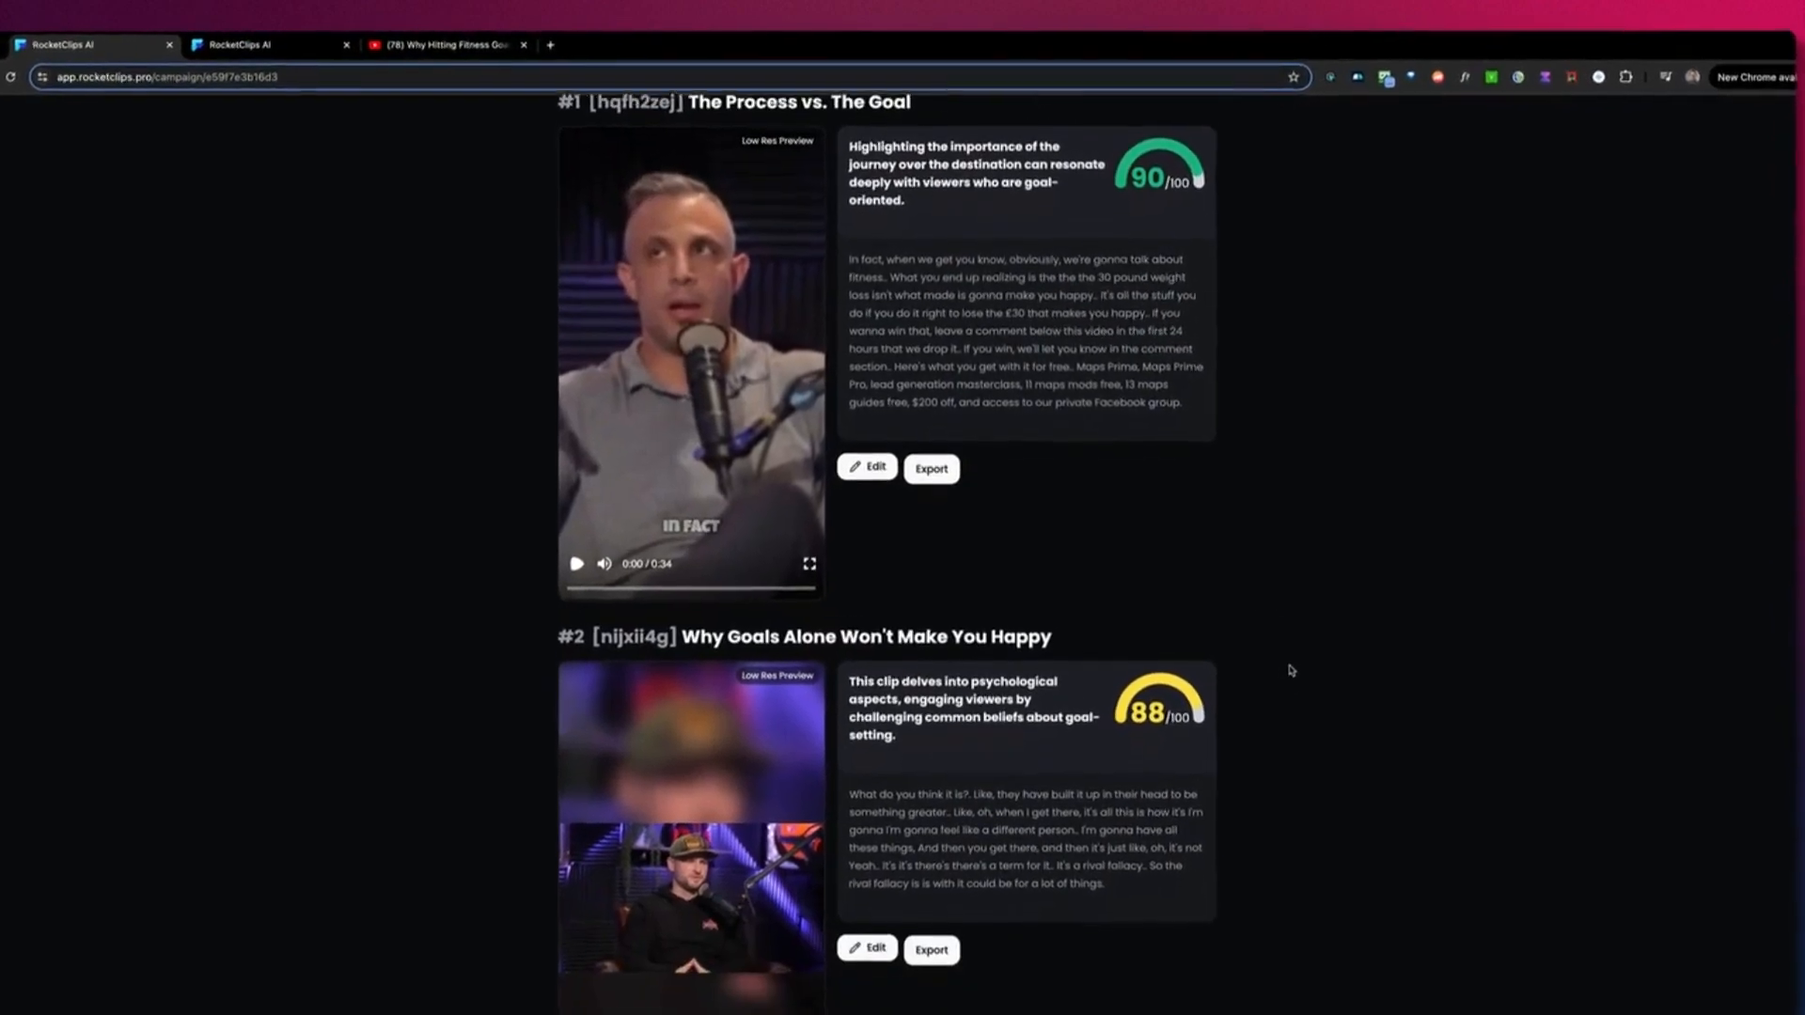
{"action": "scroll", "coordinate": [1363, 778], "scroll_direction": "down", "scroll_amount": 5}
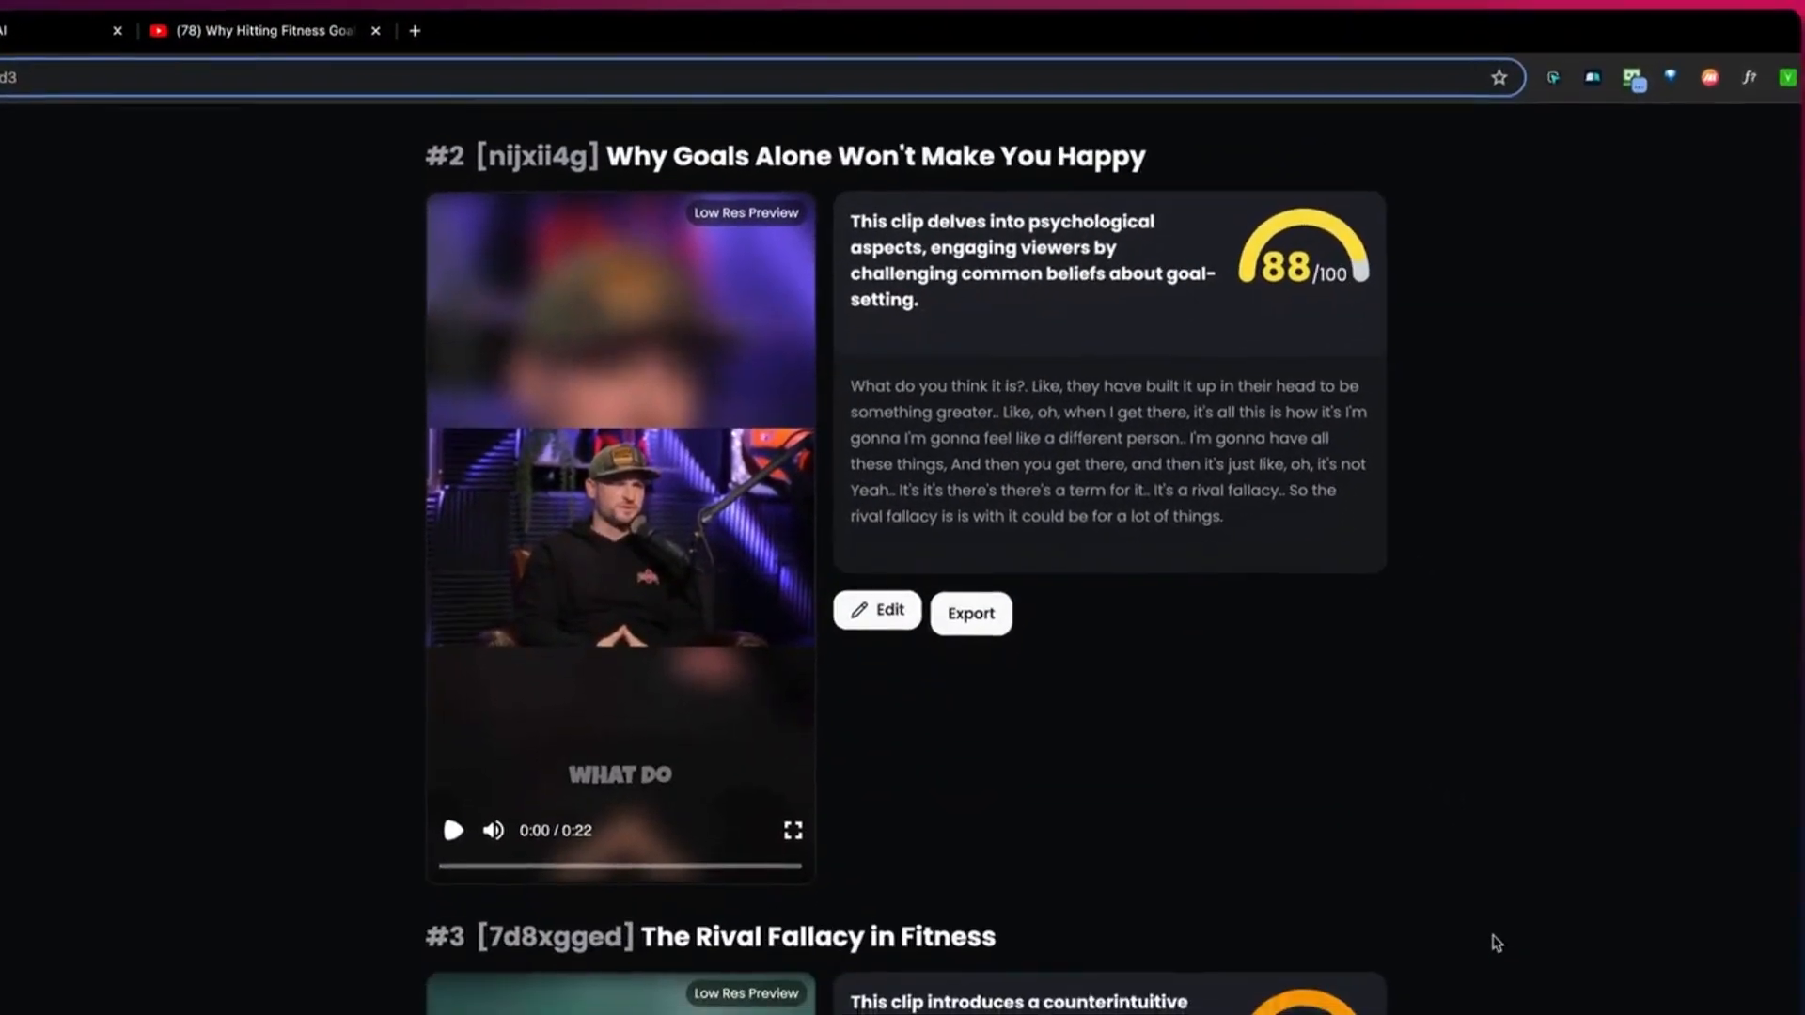
{"action": "scroll", "coordinate": [1542, 796], "scroll_direction": "down", "scroll_amount": 4}
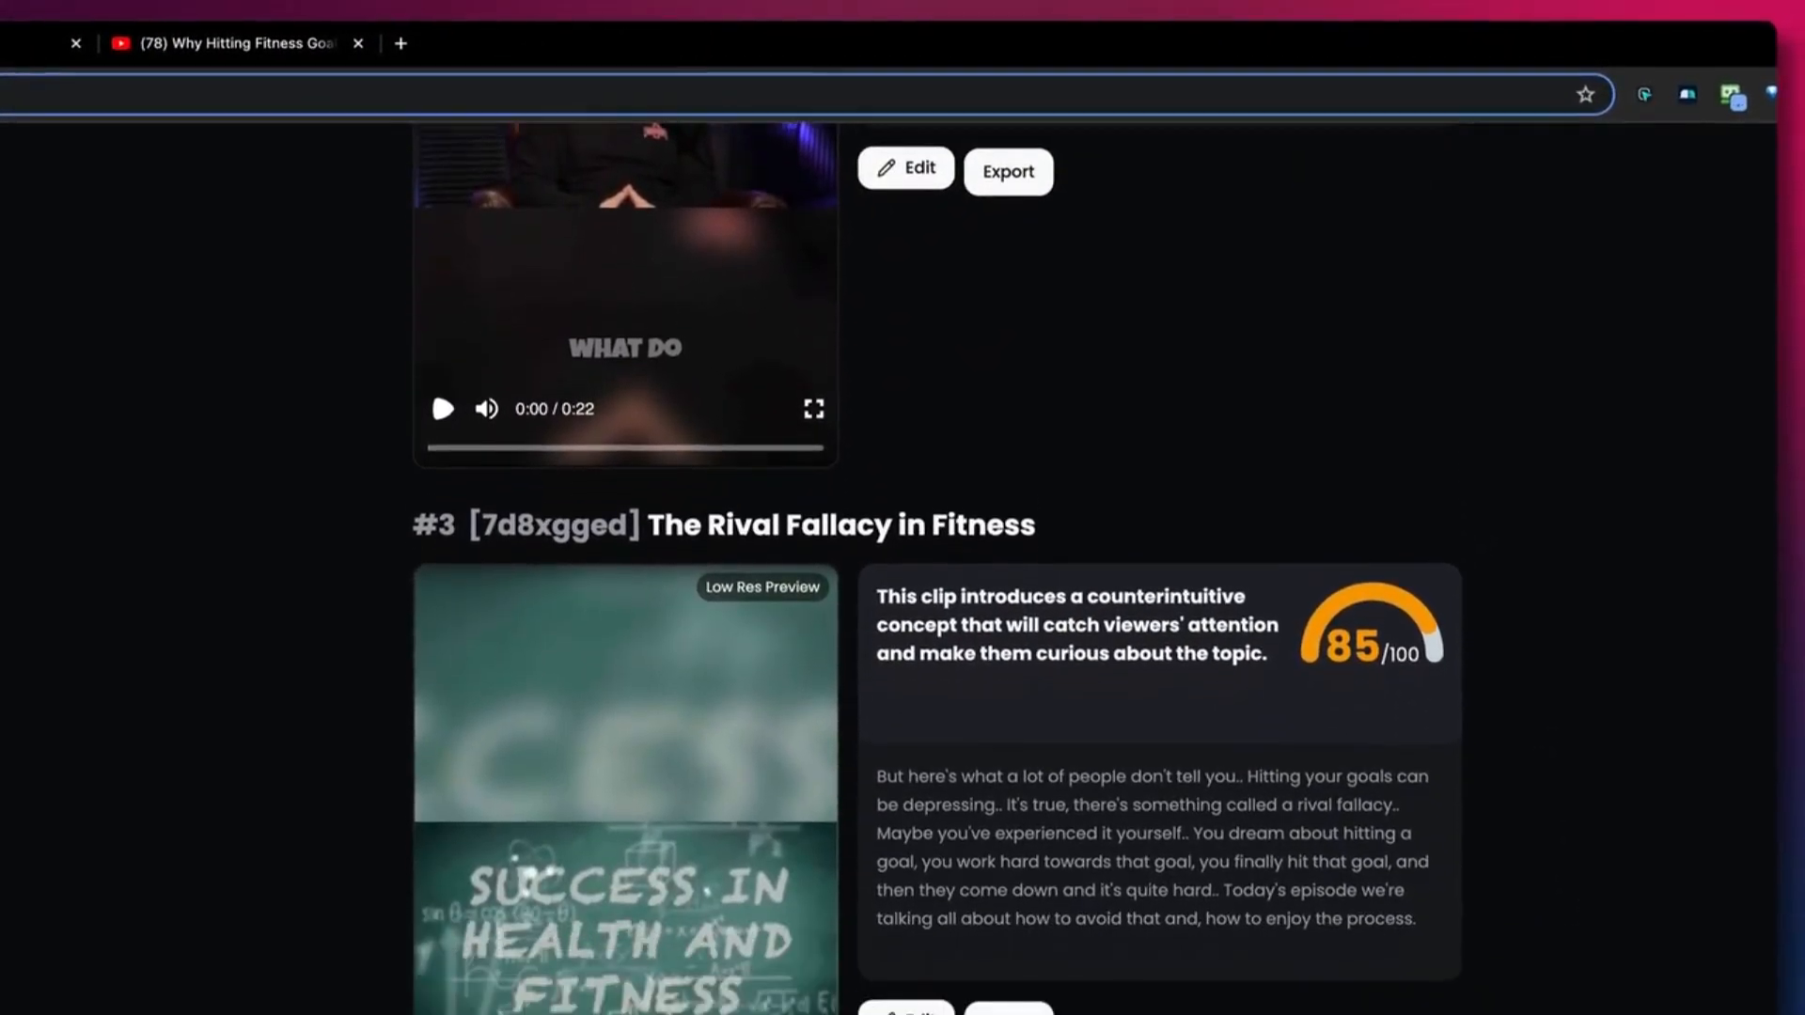
{"action": "scroll", "coordinate": [1776, 903], "scroll_direction": "down", "scroll_amount": 5}
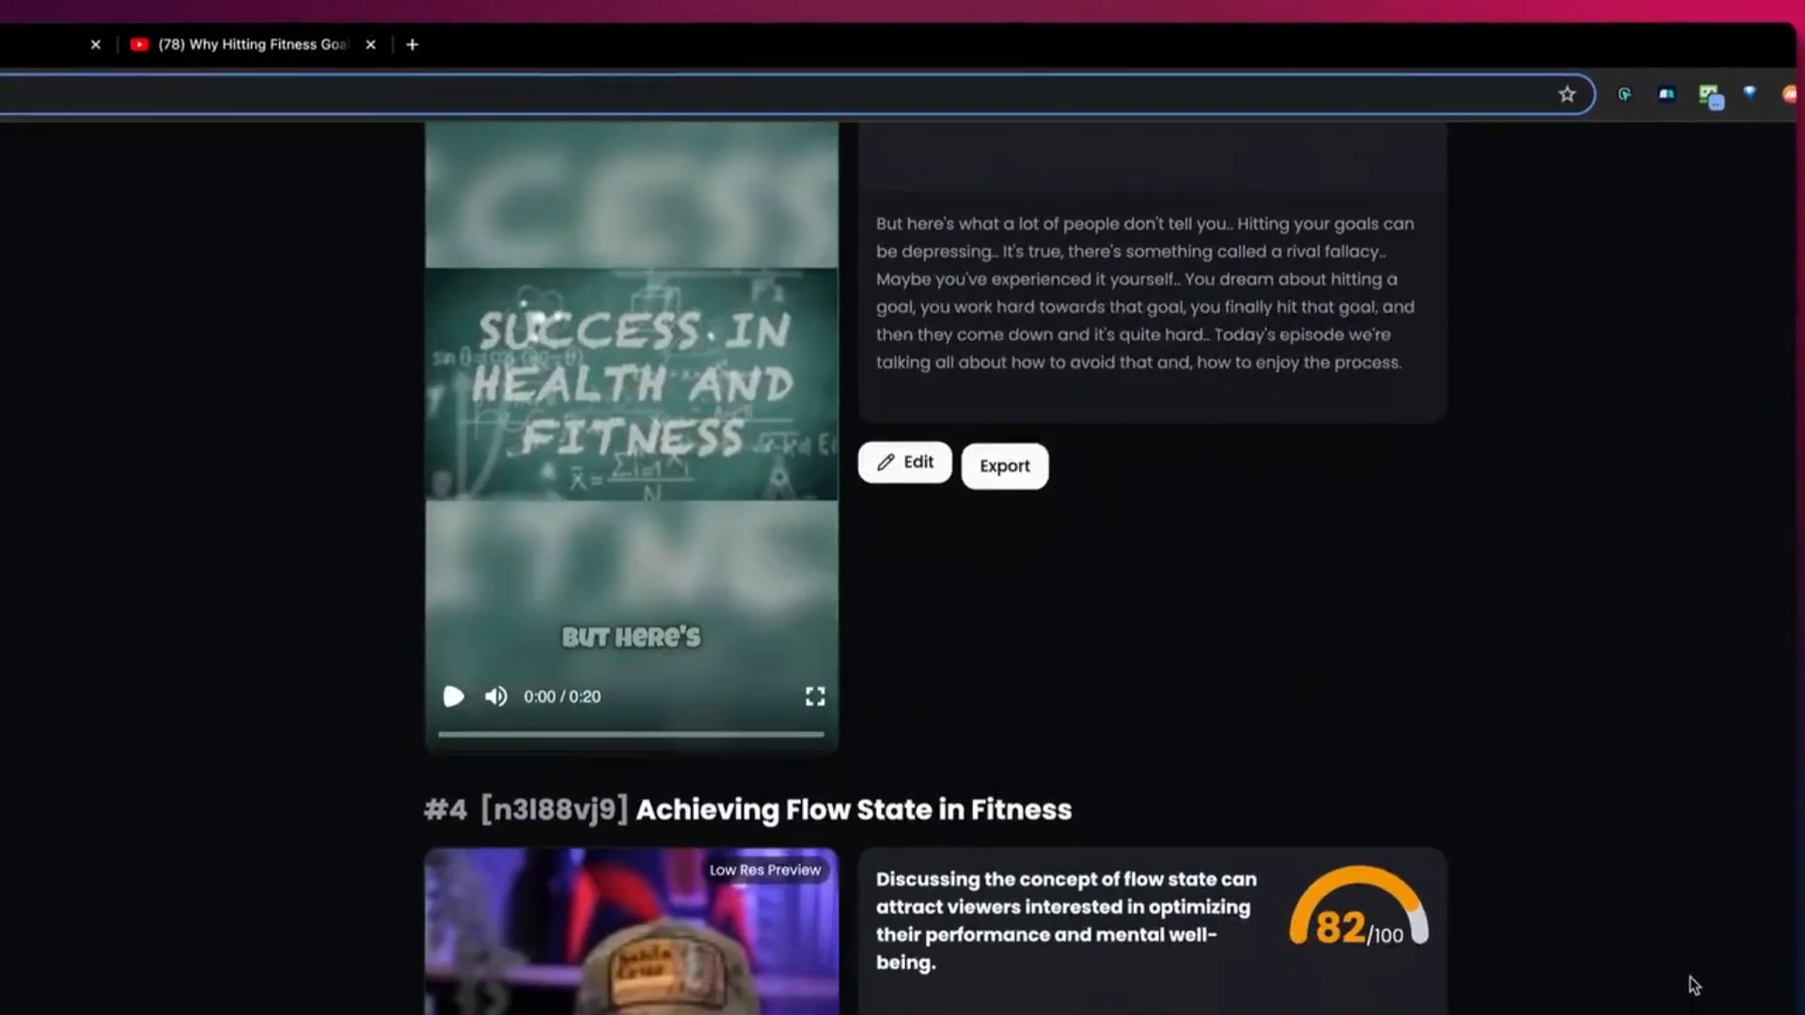
{"action": "scroll", "coordinate": [1608, 879], "scroll_direction": "up", "scroll_amount": 15}
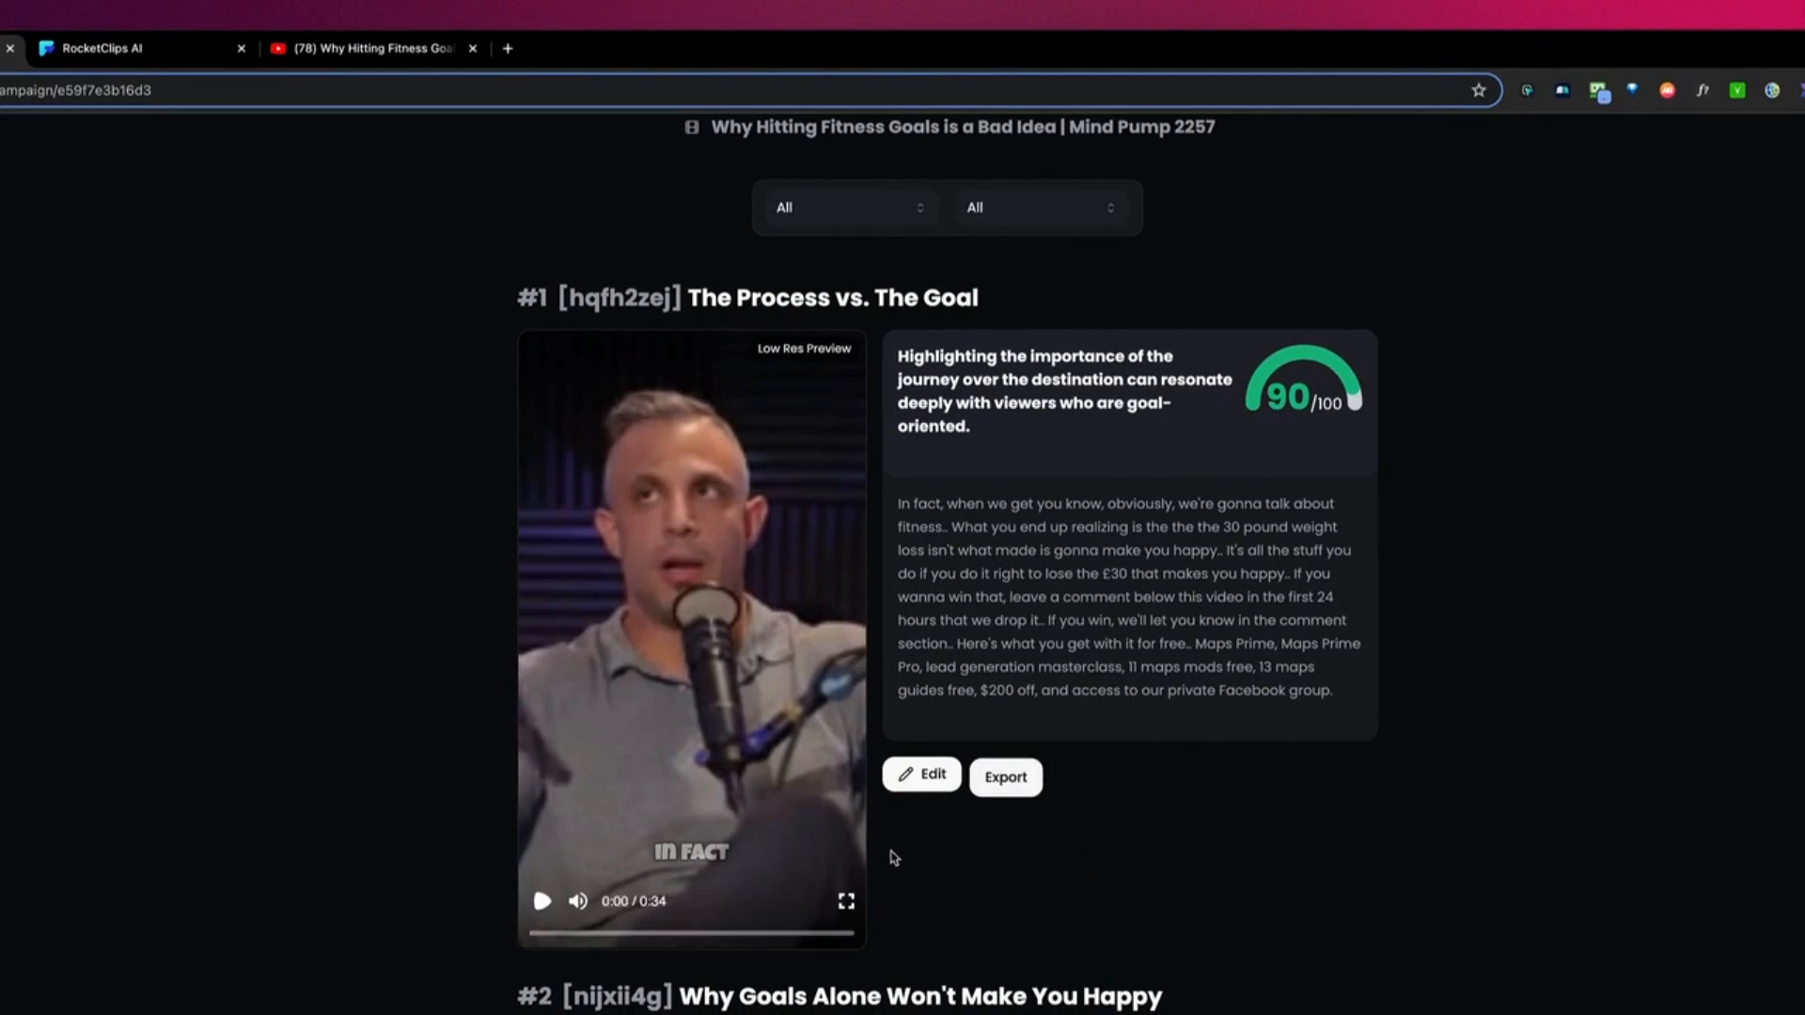
- Open "The Process vs. The Goal" clip for editing and expand it with the transcript passage from "bundle and the body transformation" to "mapsjanuary.com"
{"action": "left_click", "coordinate": [921, 778]}
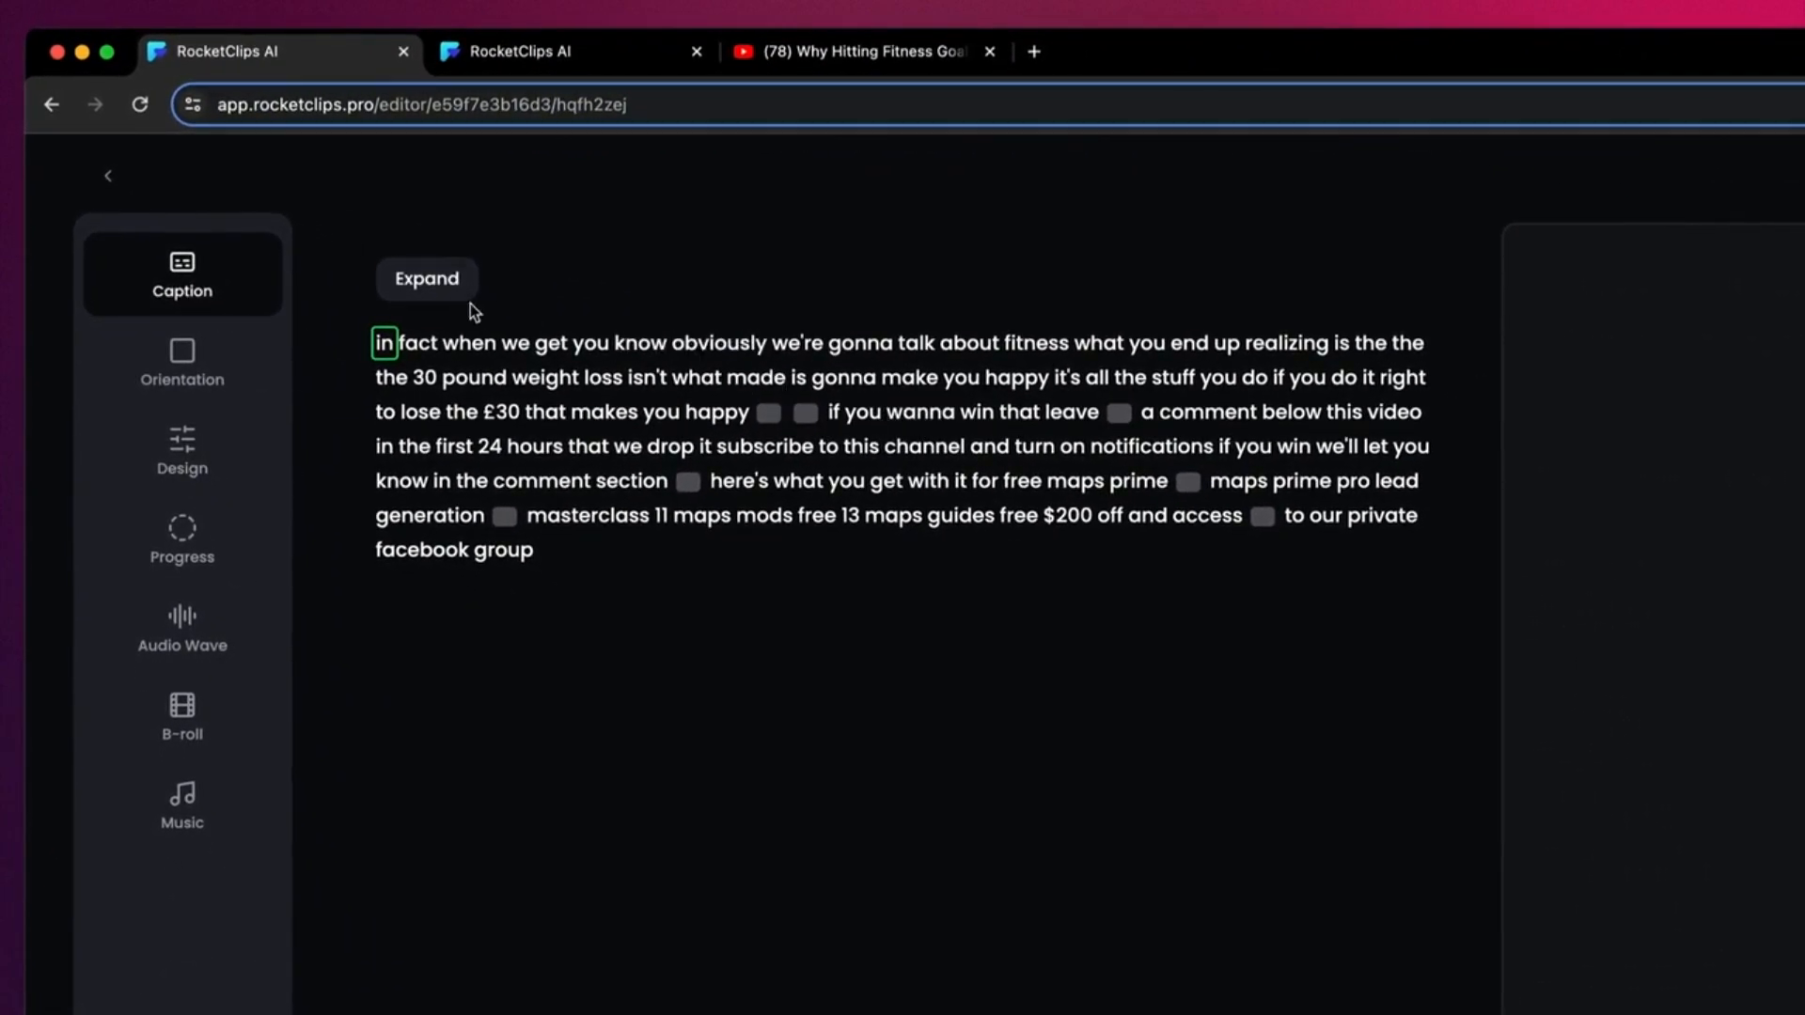
{"action": "left_click", "coordinate": [446, 289]}
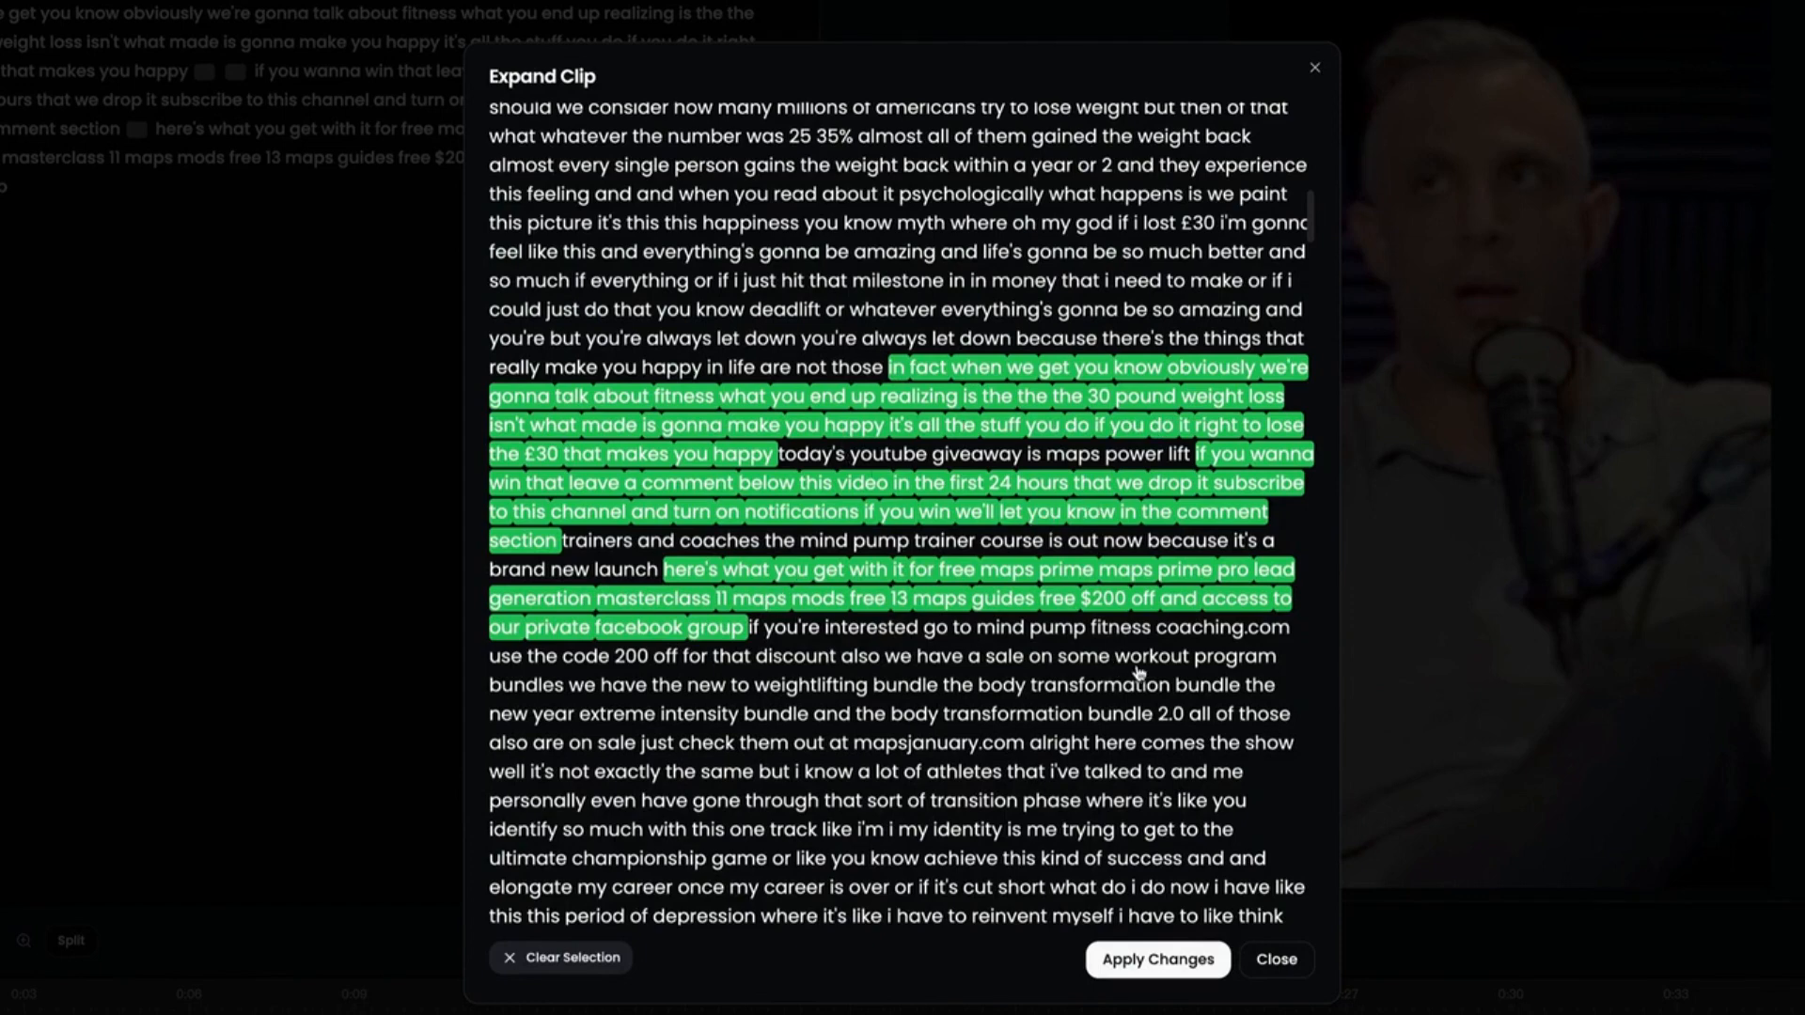
{"action": "scroll", "coordinate": [1042, 693], "scroll_direction": "down", "scroll_amount": 2}
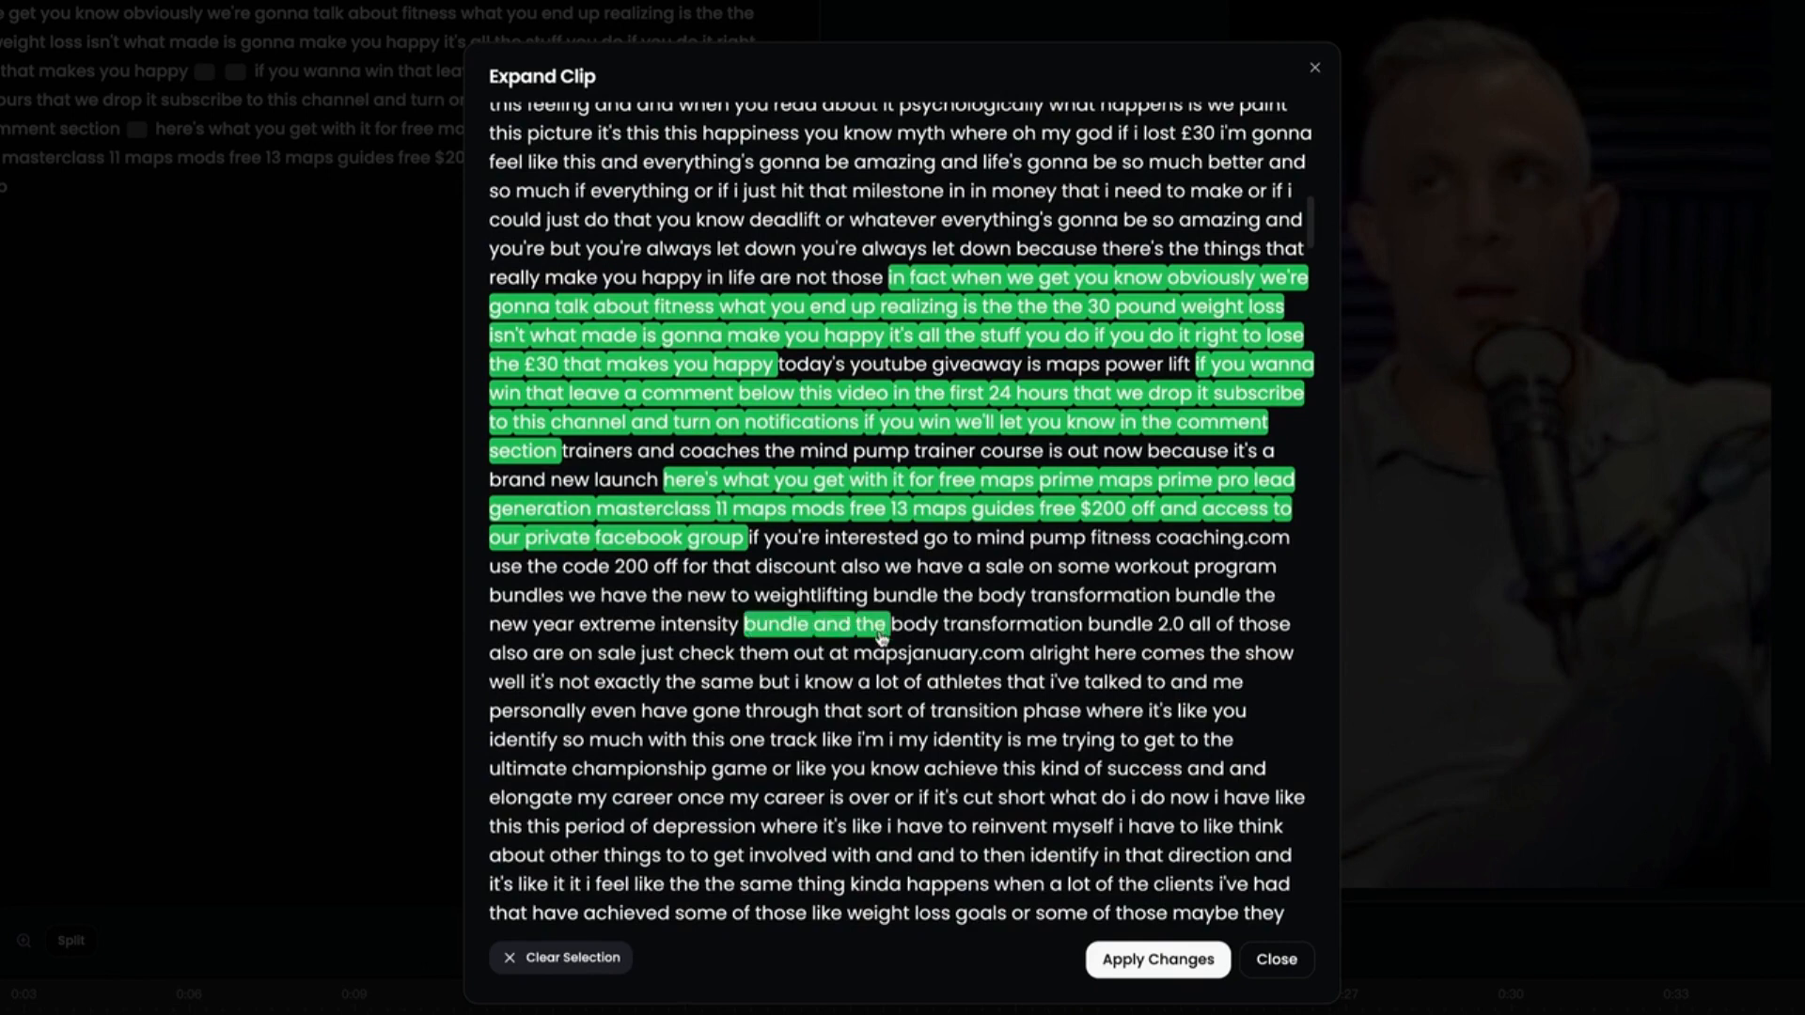
{"action": "left_click", "coordinate": [1142, 957]}
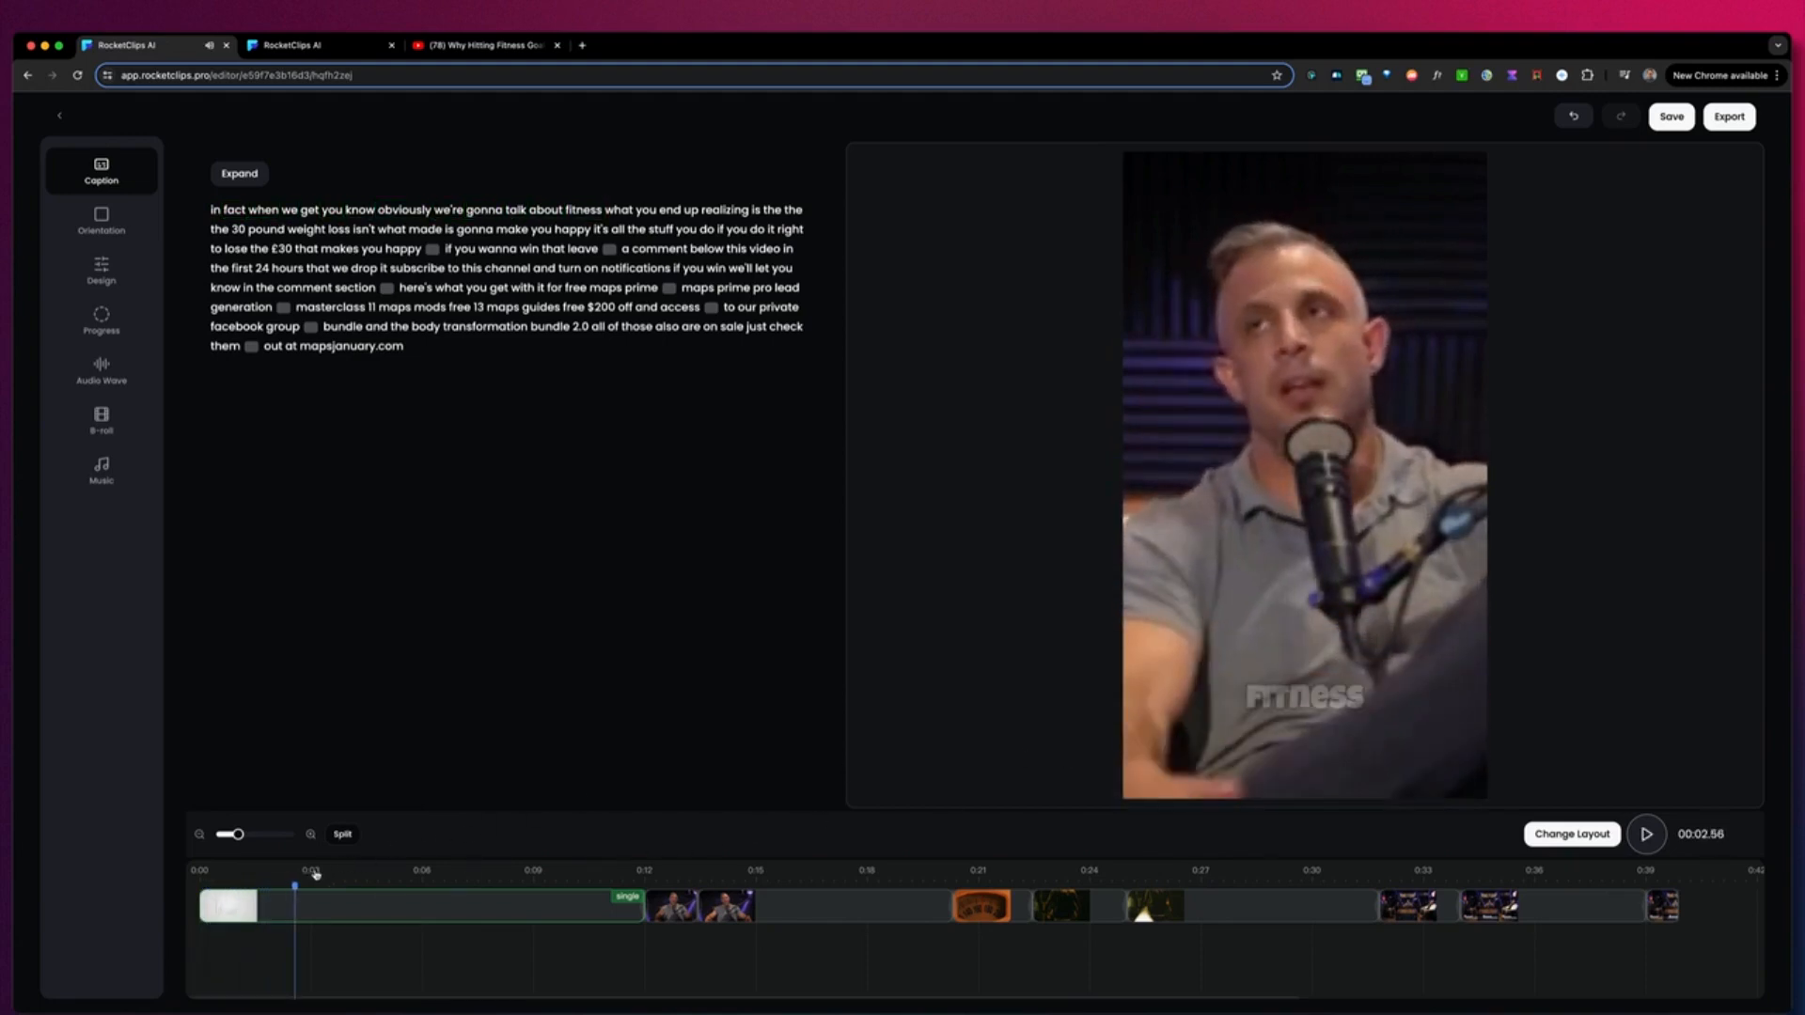
- Try the landscape and square orientations on the frame at 00:02.13 and return the clip to portrait
{"action": "left_click", "coordinate": [280, 883]}
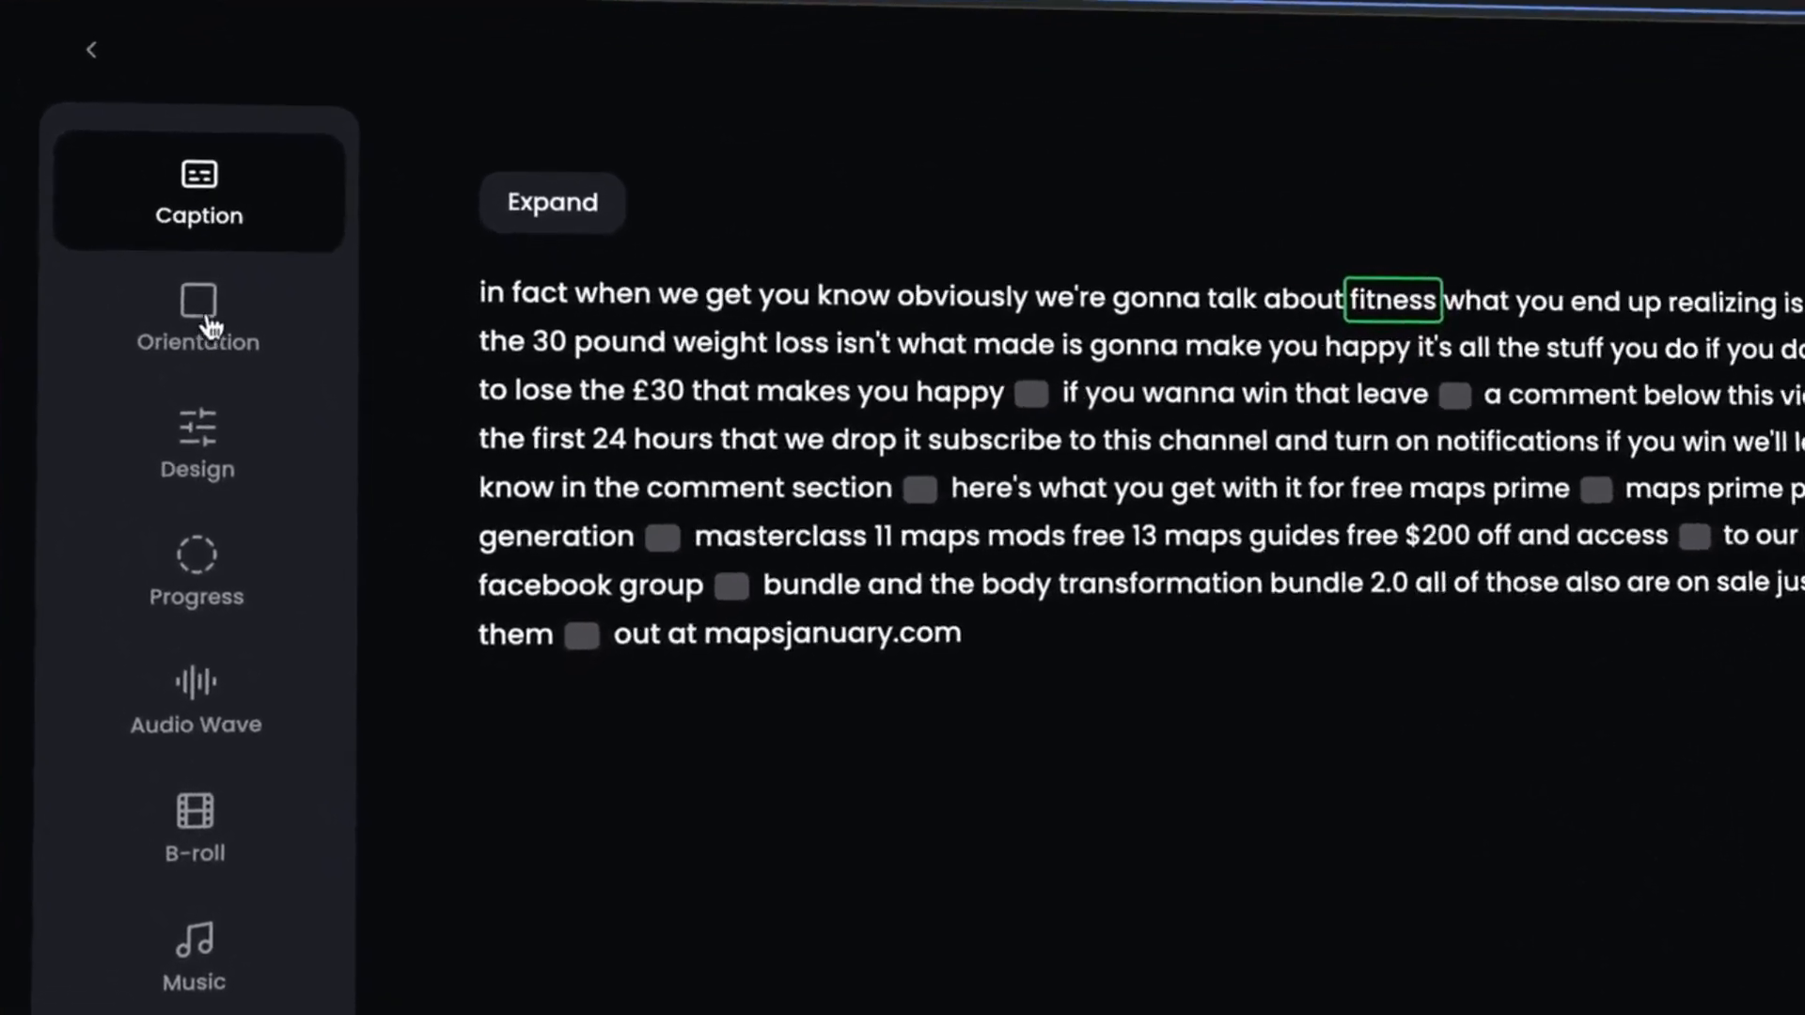
{"action": "left_click", "coordinate": [268, 421]}
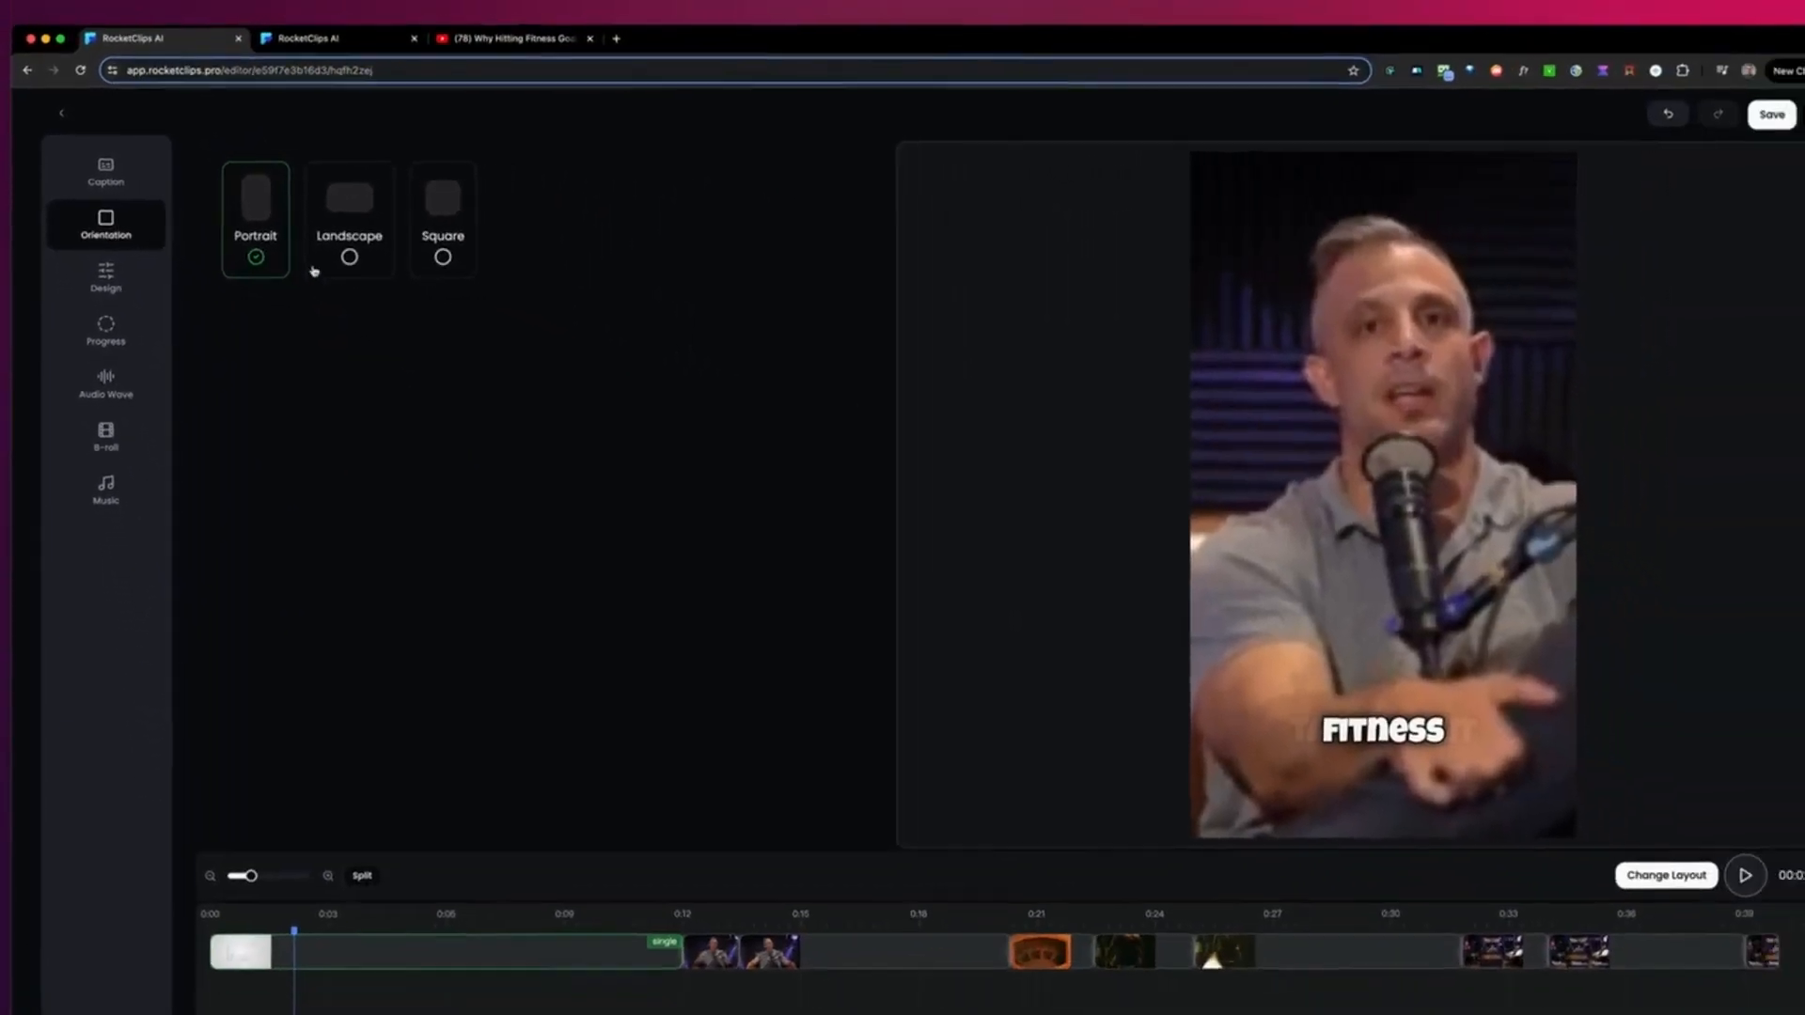
{"action": "left_click", "coordinate": [349, 257]}
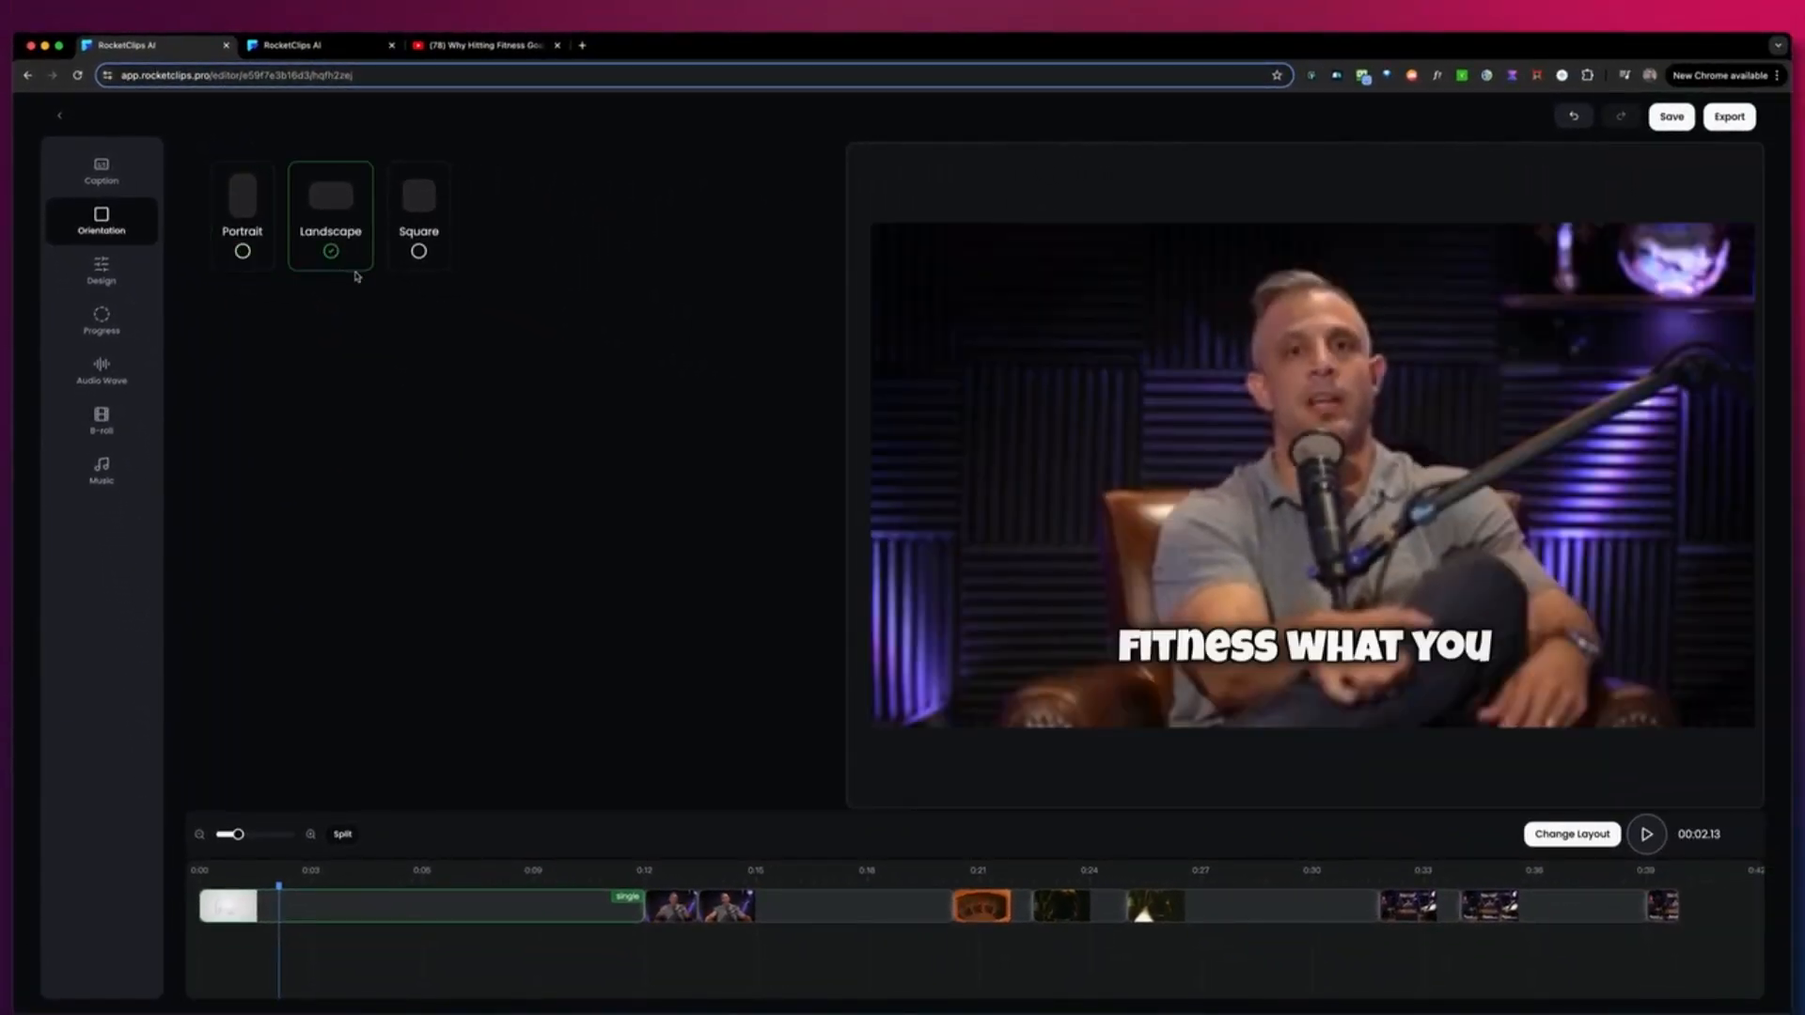
{"action": "left_click", "coordinate": [418, 251]}
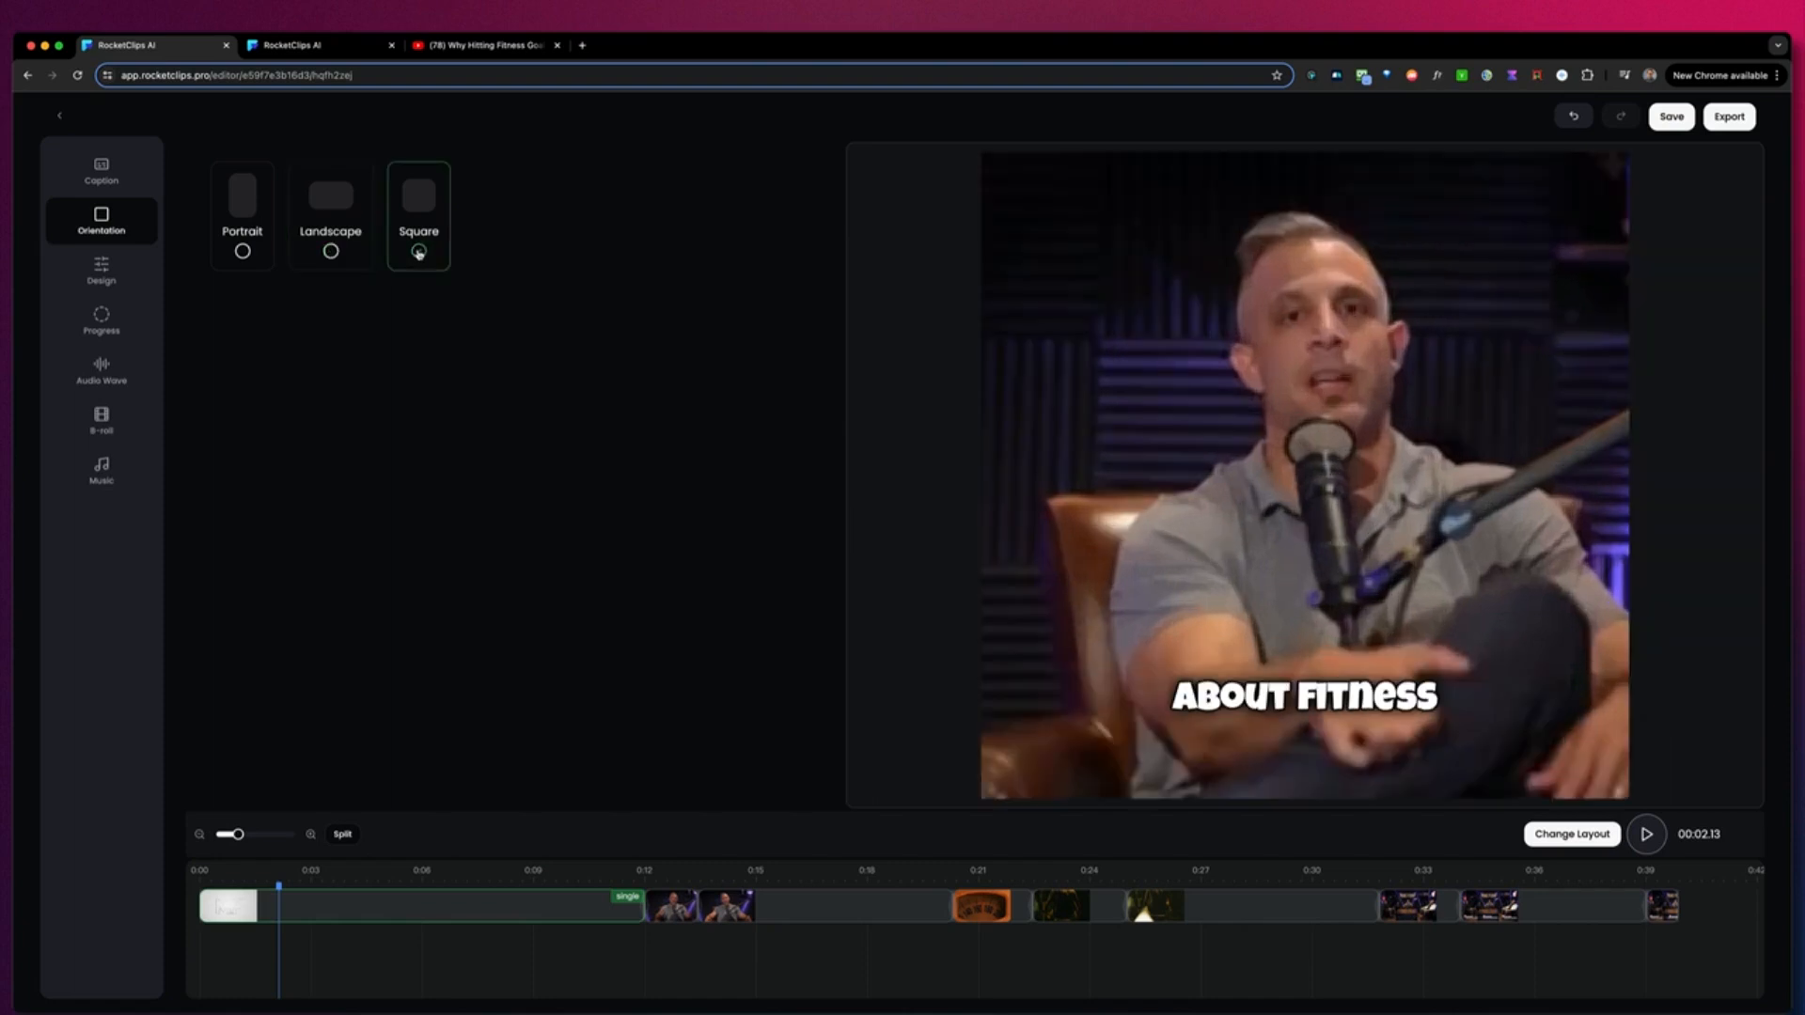
{"action": "left_click", "coordinate": [243, 252]}
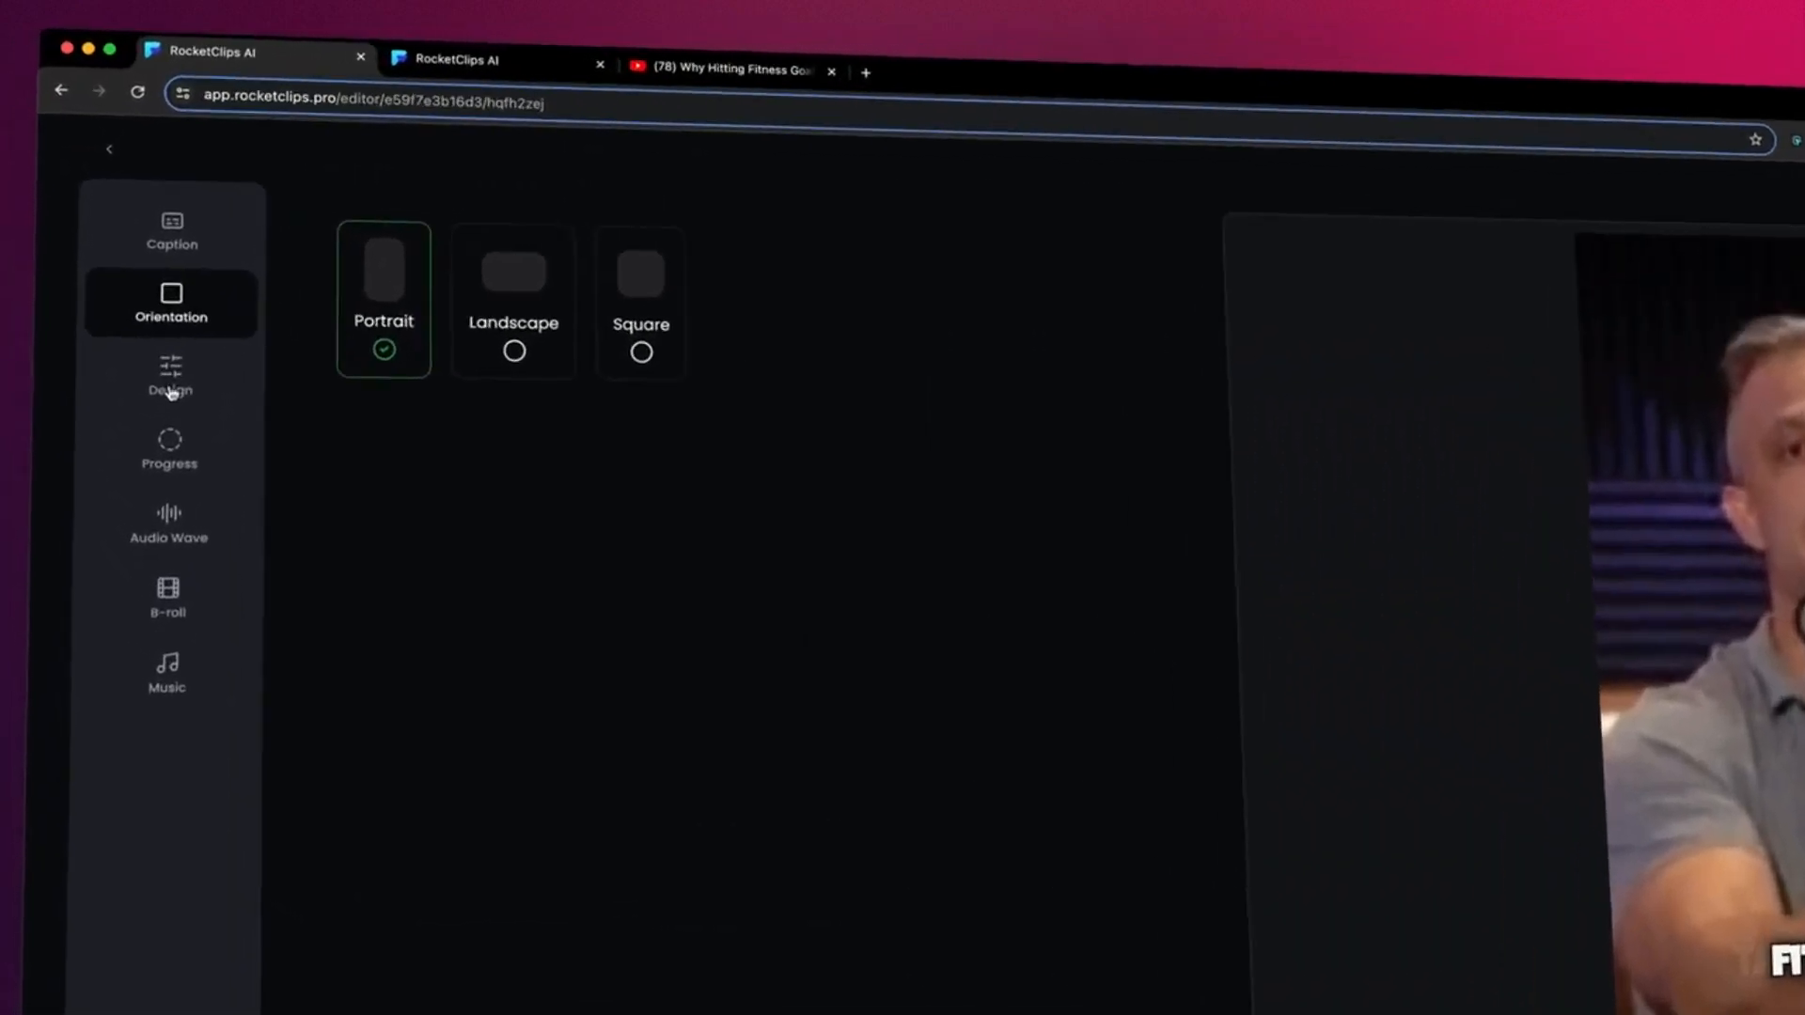
- Try the Barb and Techy caption templates on the clip and switch back to MineCraft
{"action": "left_click", "coordinate": [103, 281]}
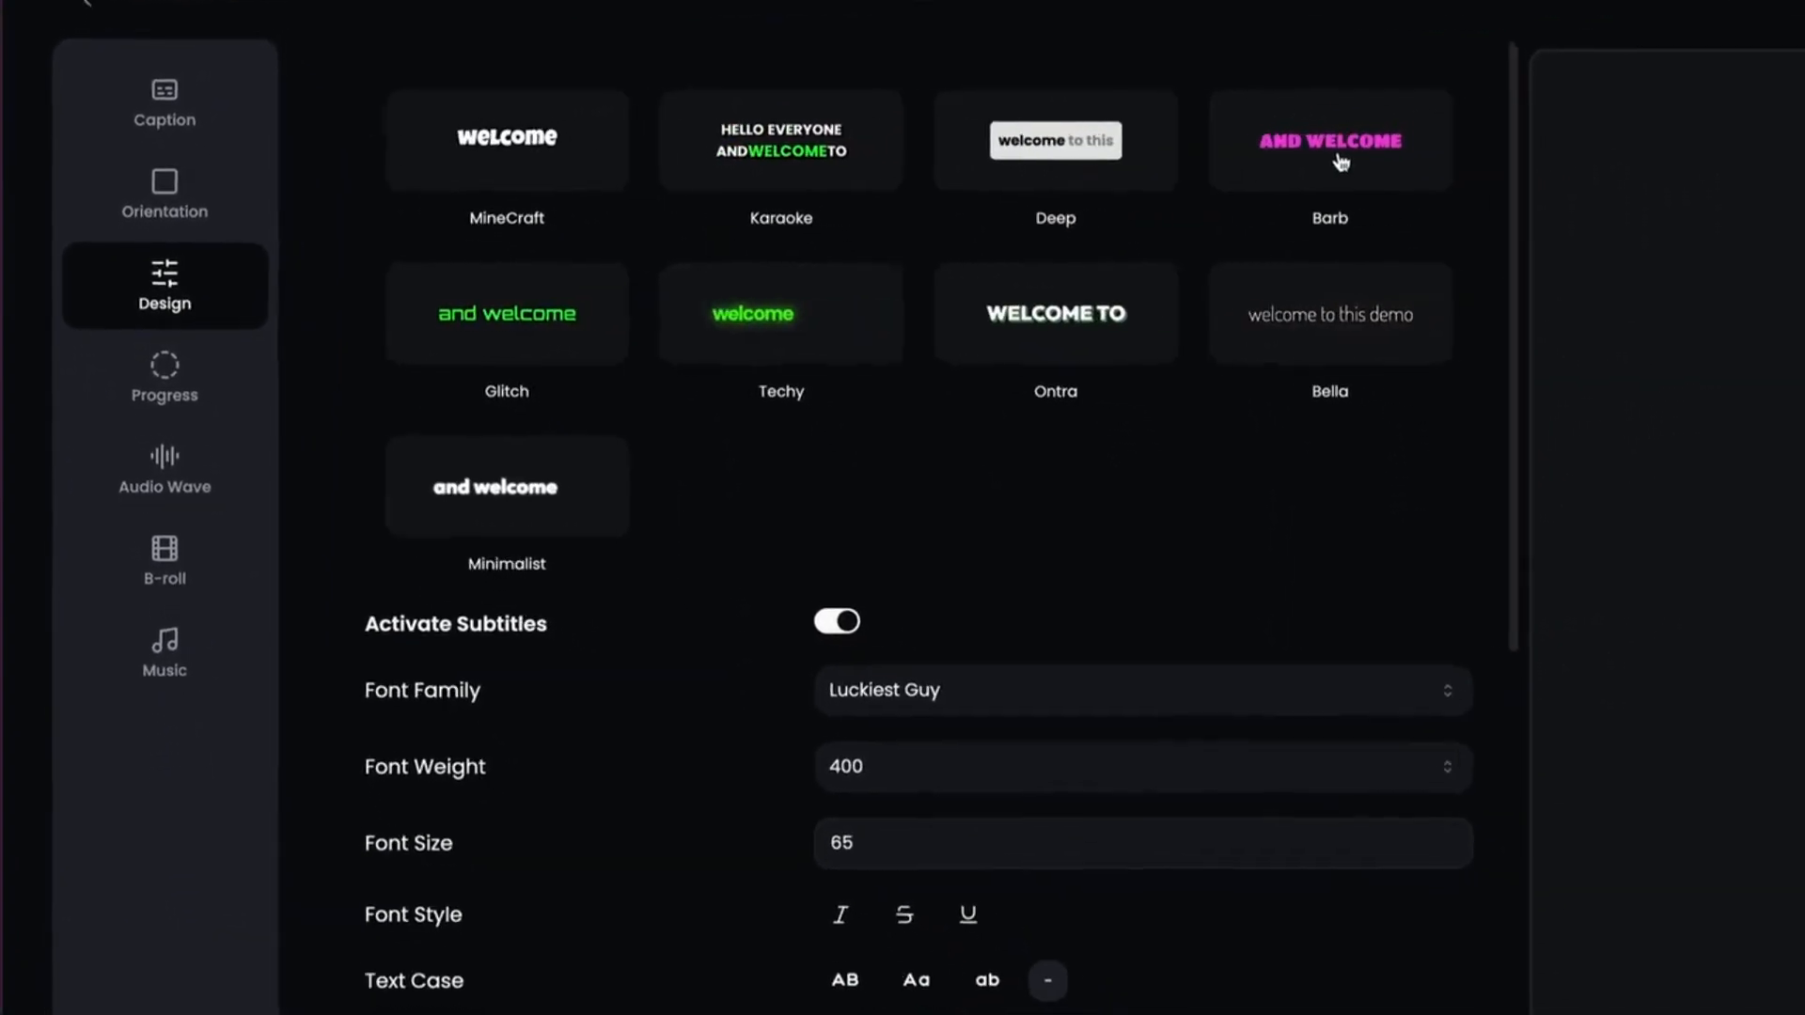
{"action": "left_click", "coordinate": [1407, 179]}
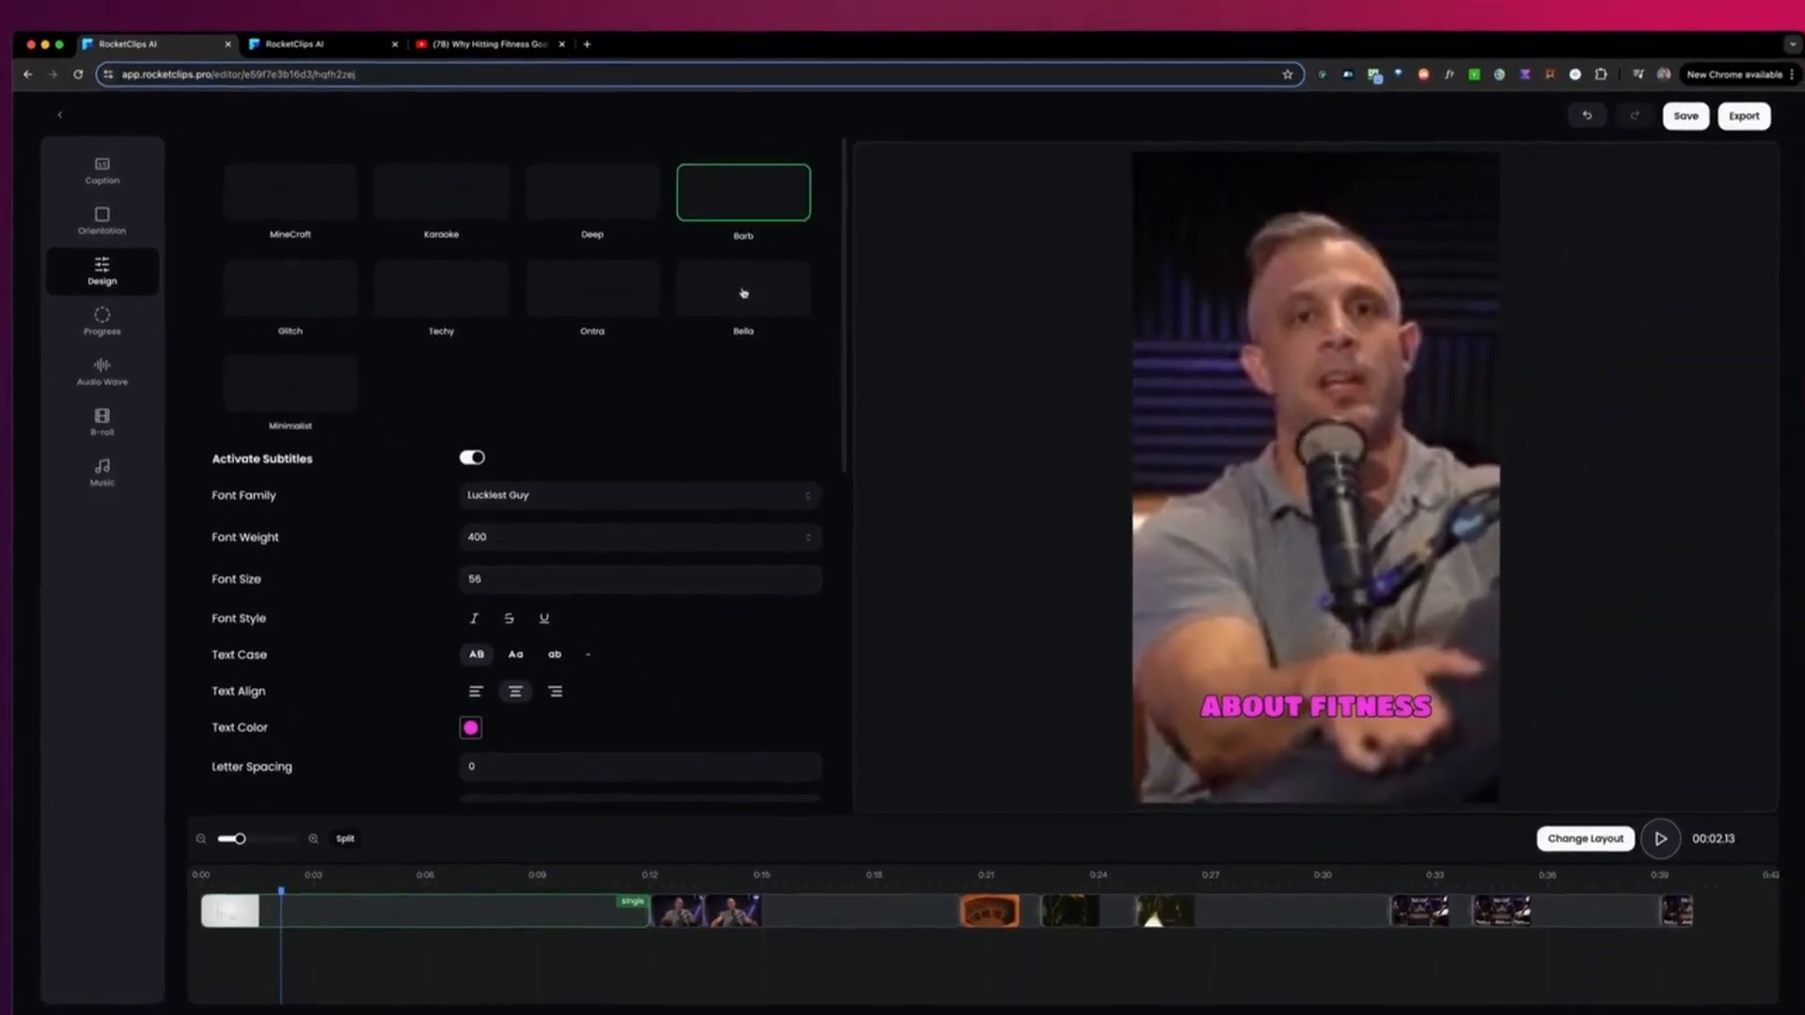
{"action": "left_click", "coordinate": [943, 301]}
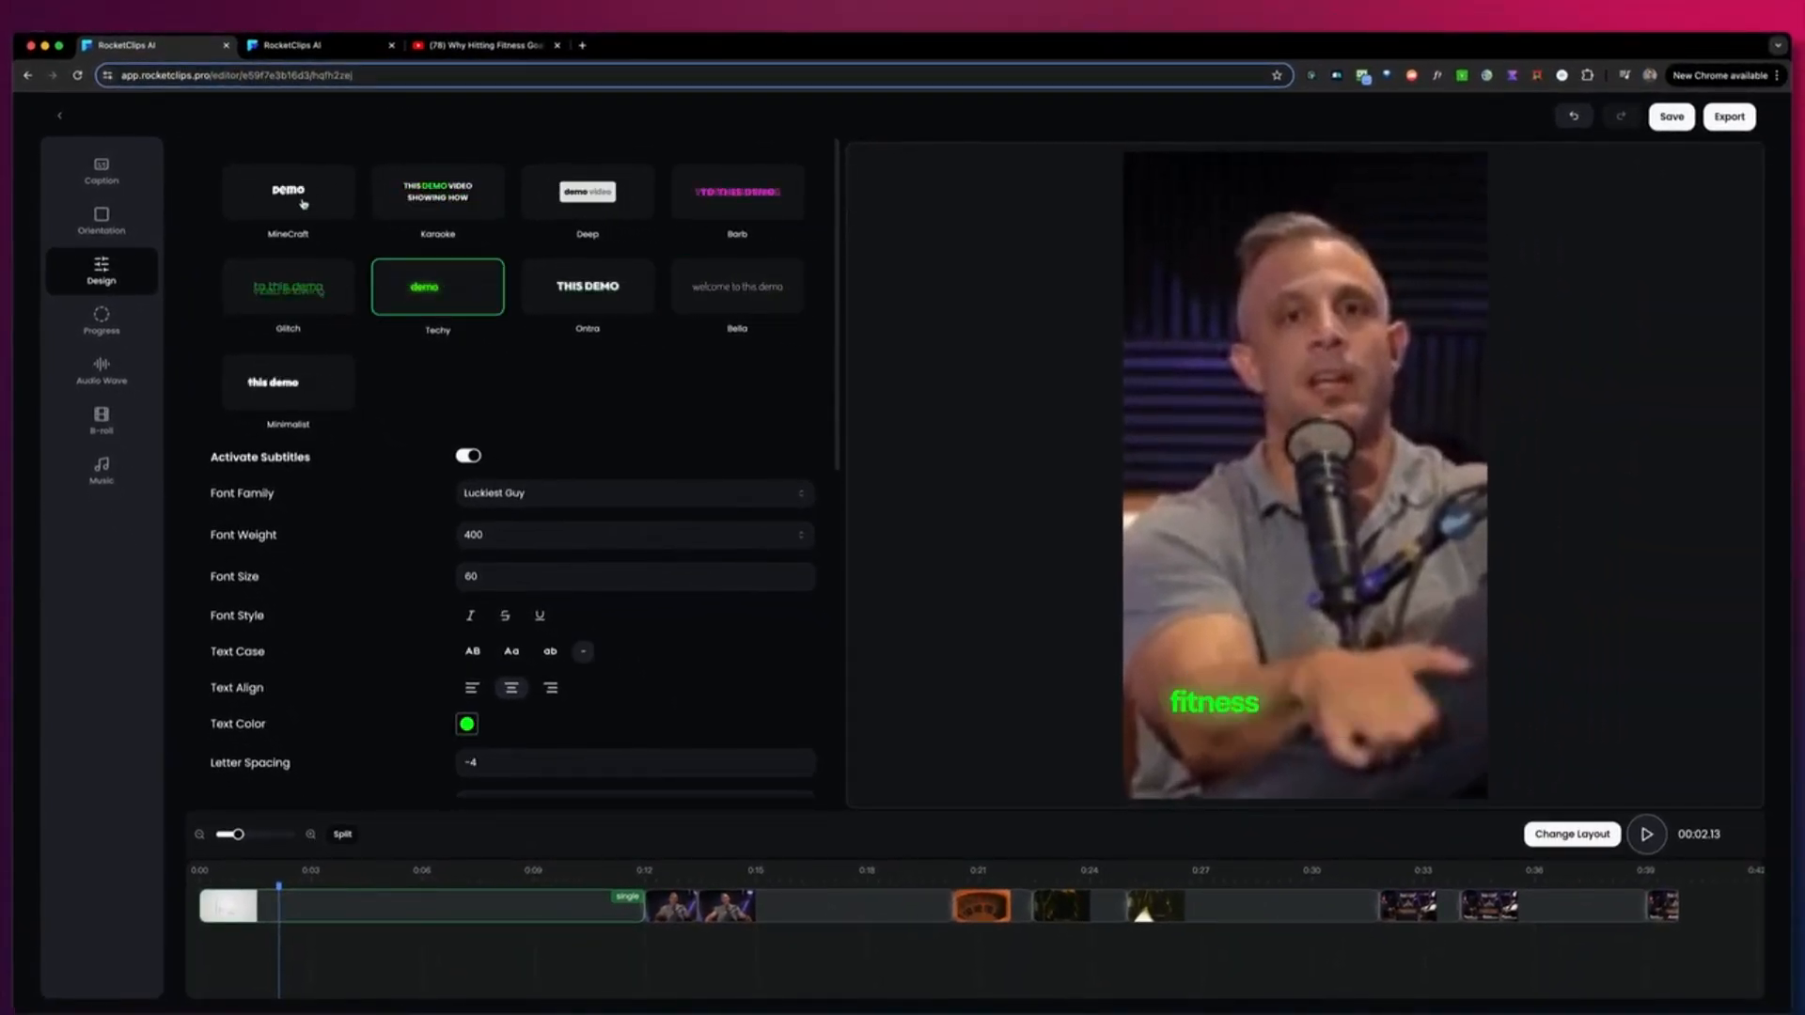
- Set the subtitle font family to Lilita One and the font size to 74
{"action": "scroll", "coordinate": [667, 428], "scroll_direction": "down", "scroll_amount": 5}
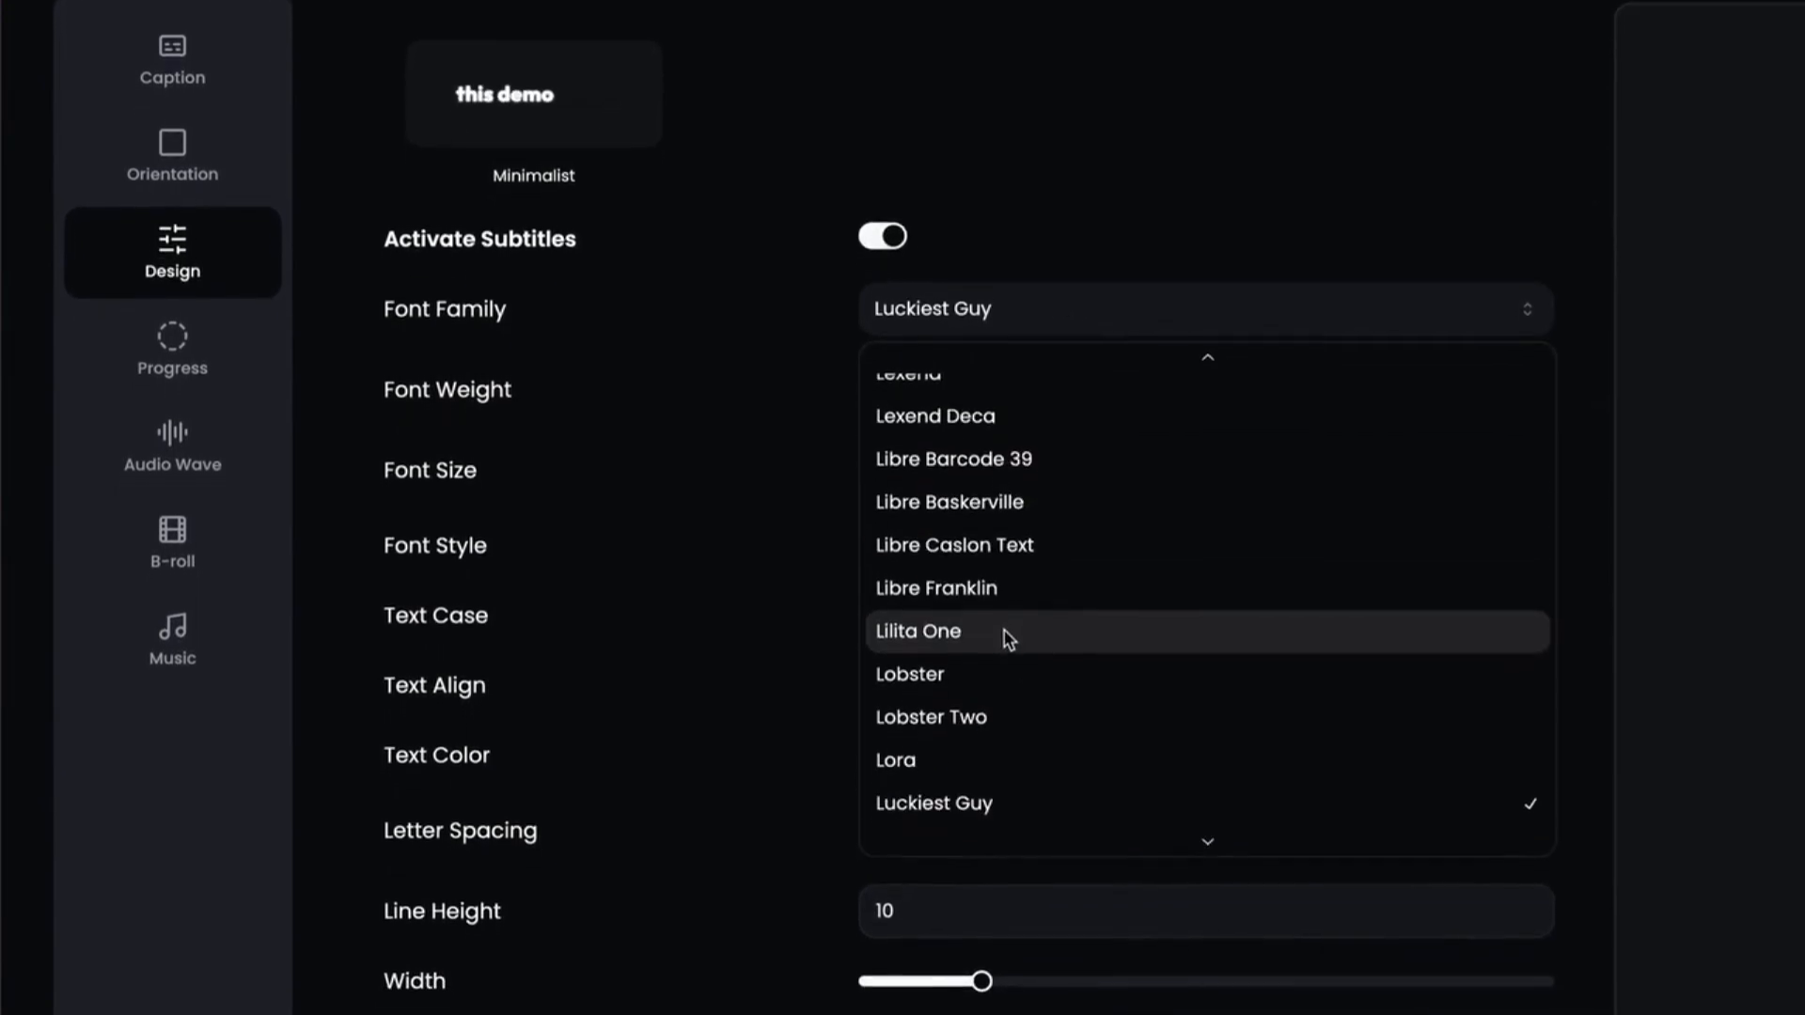
{"action": "left_click", "coordinate": [1004, 653]}
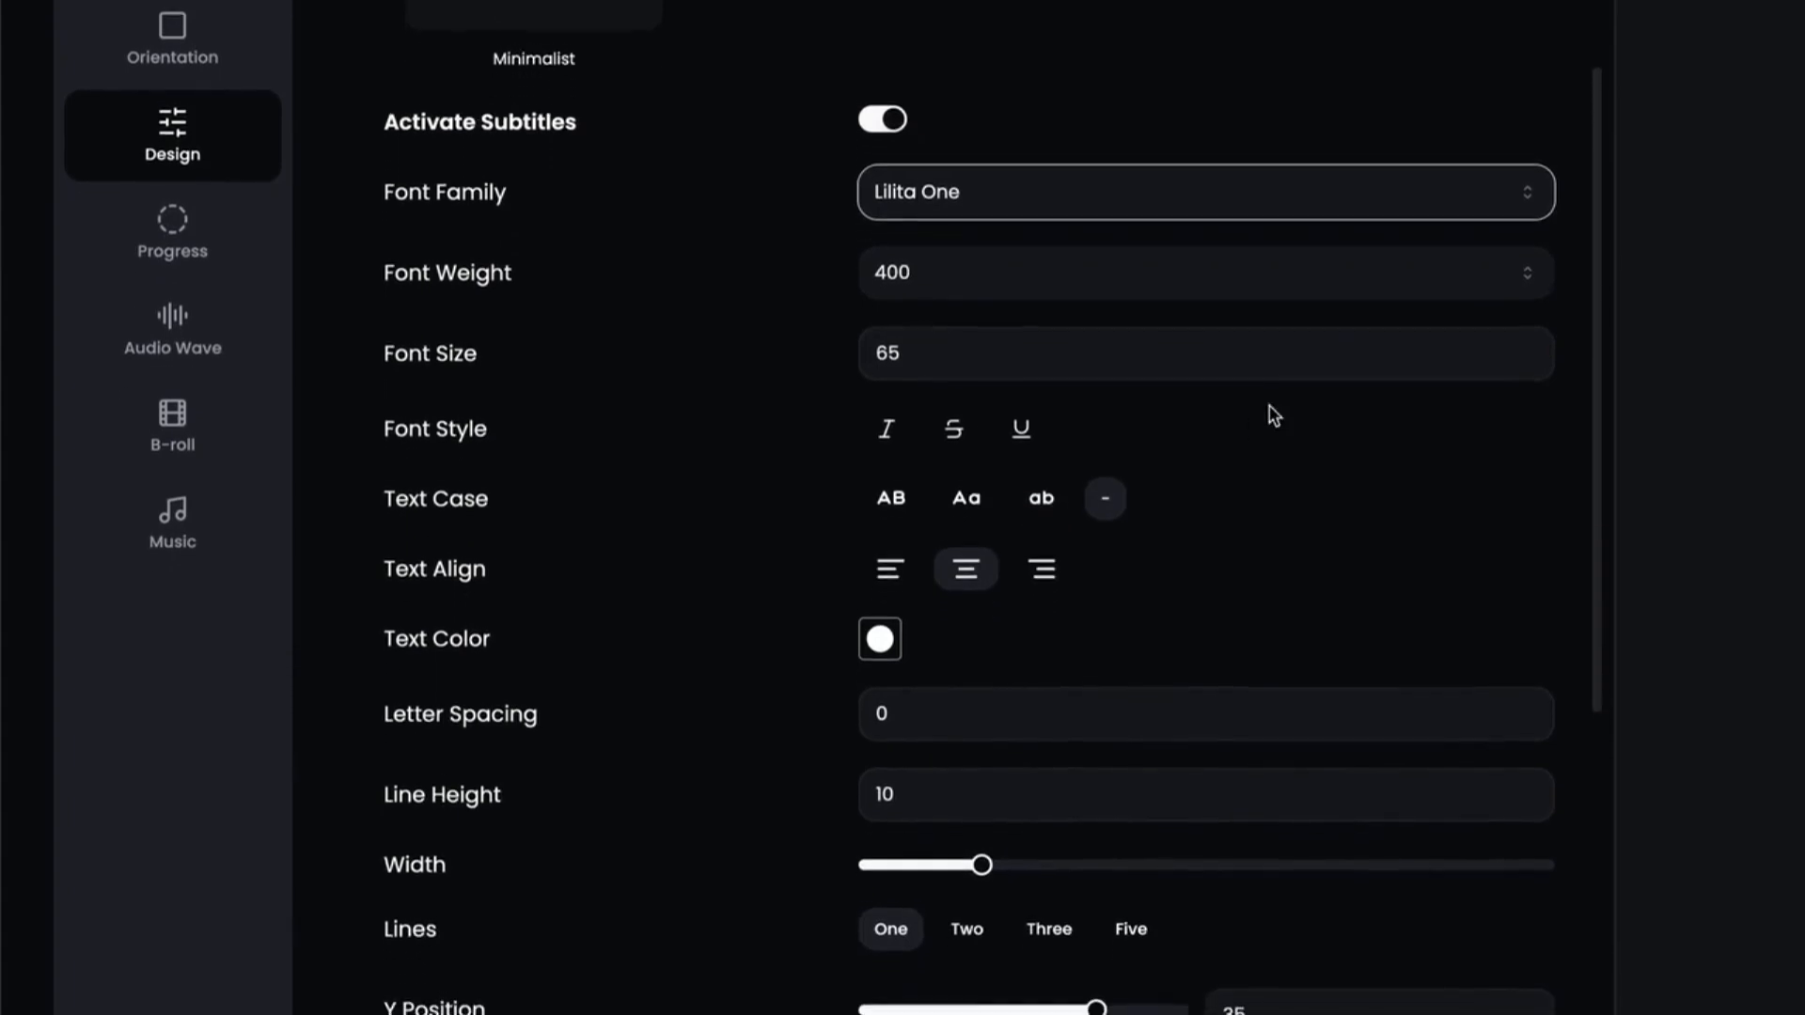
{"action": "scroll", "coordinate": [1244, 289], "scroll_direction": "down", "scroll_amount": 1}
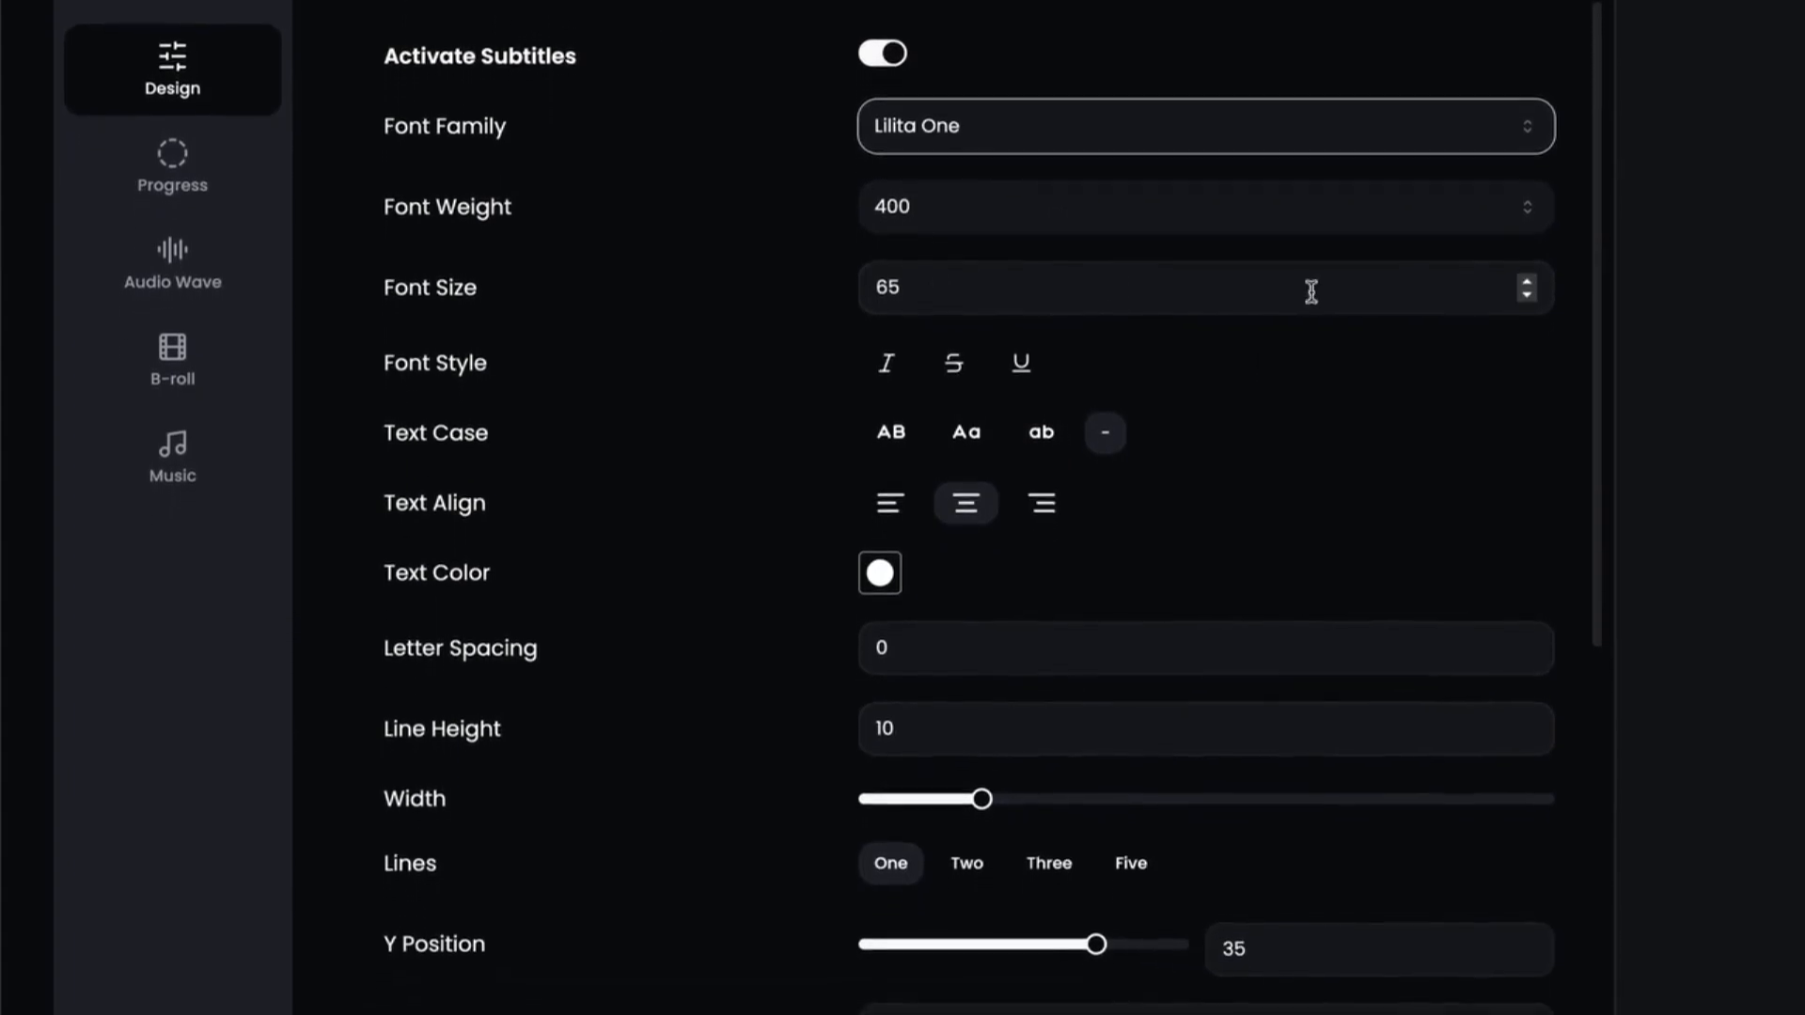
{"action": "left_click", "coordinate": [1527, 274]}
{"action": "left_click", "coordinate": [1527, 274]}
{"action": "left_click", "coordinate": [1527, 274]}
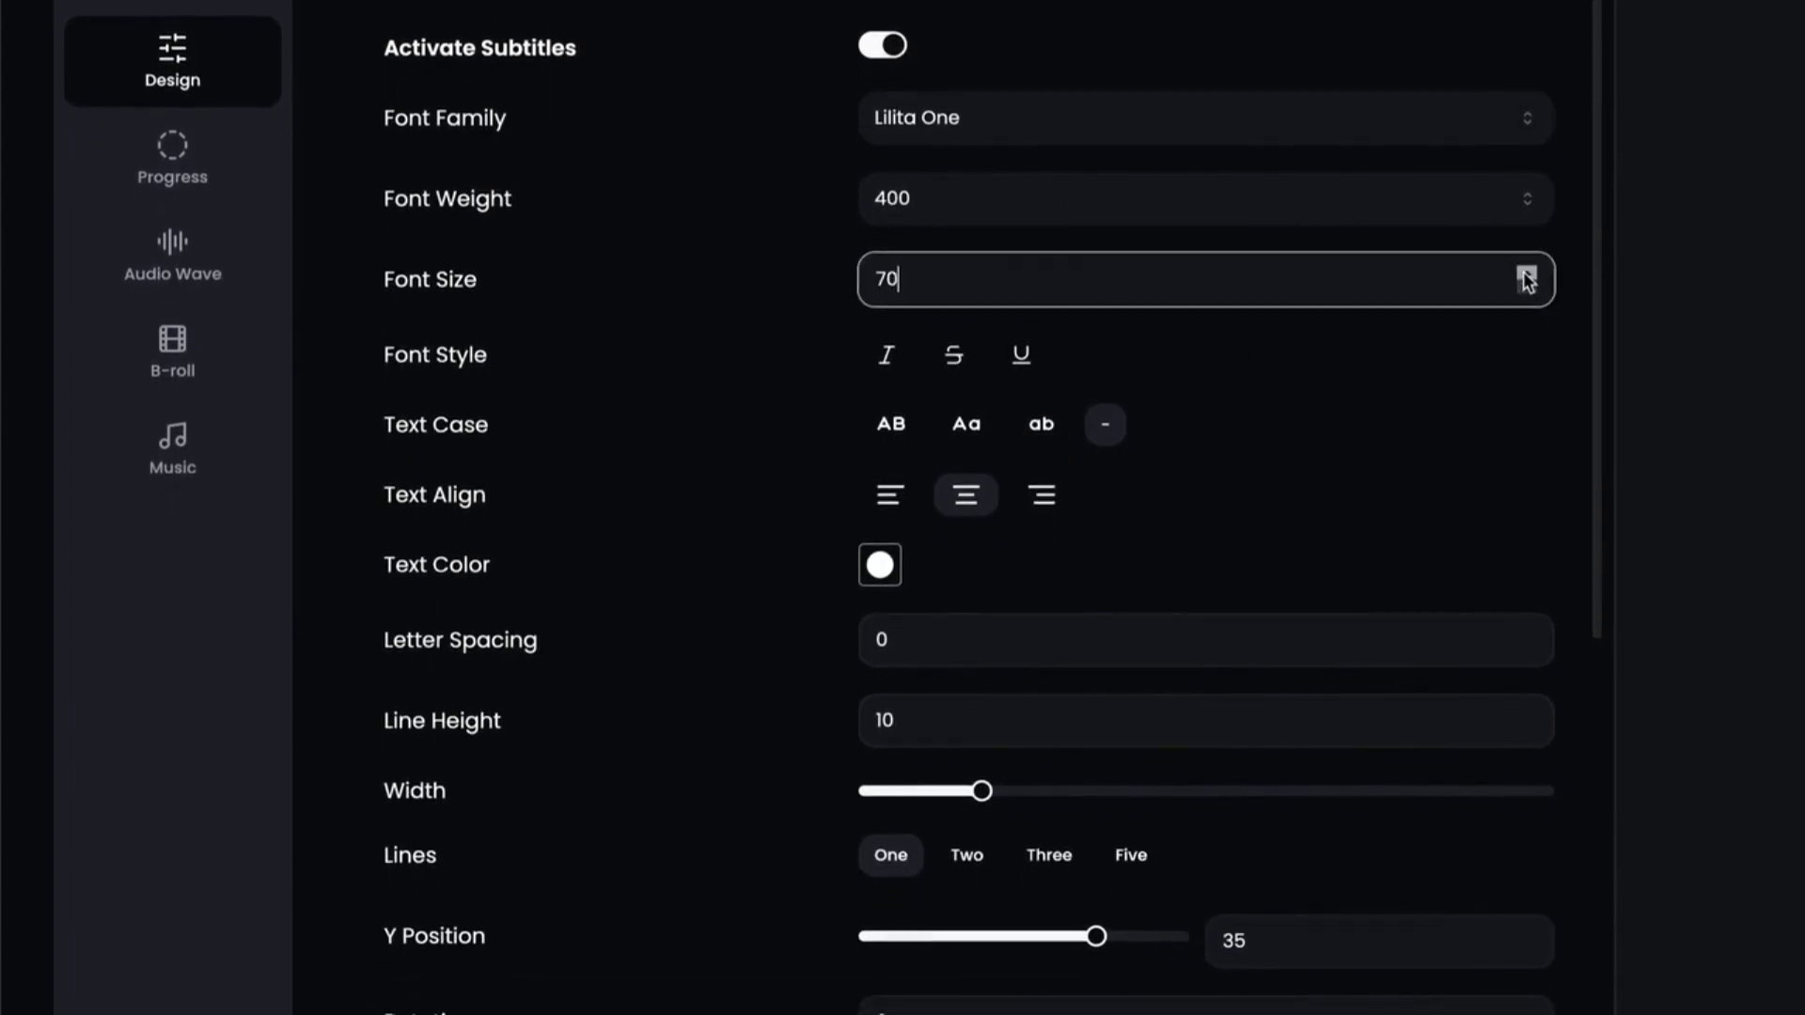
- Change the subtitle text color to a bright green
{"action": "scroll", "coordinate": [1142, 458], "scroll_direction": "down", "scroll_amount": 2}
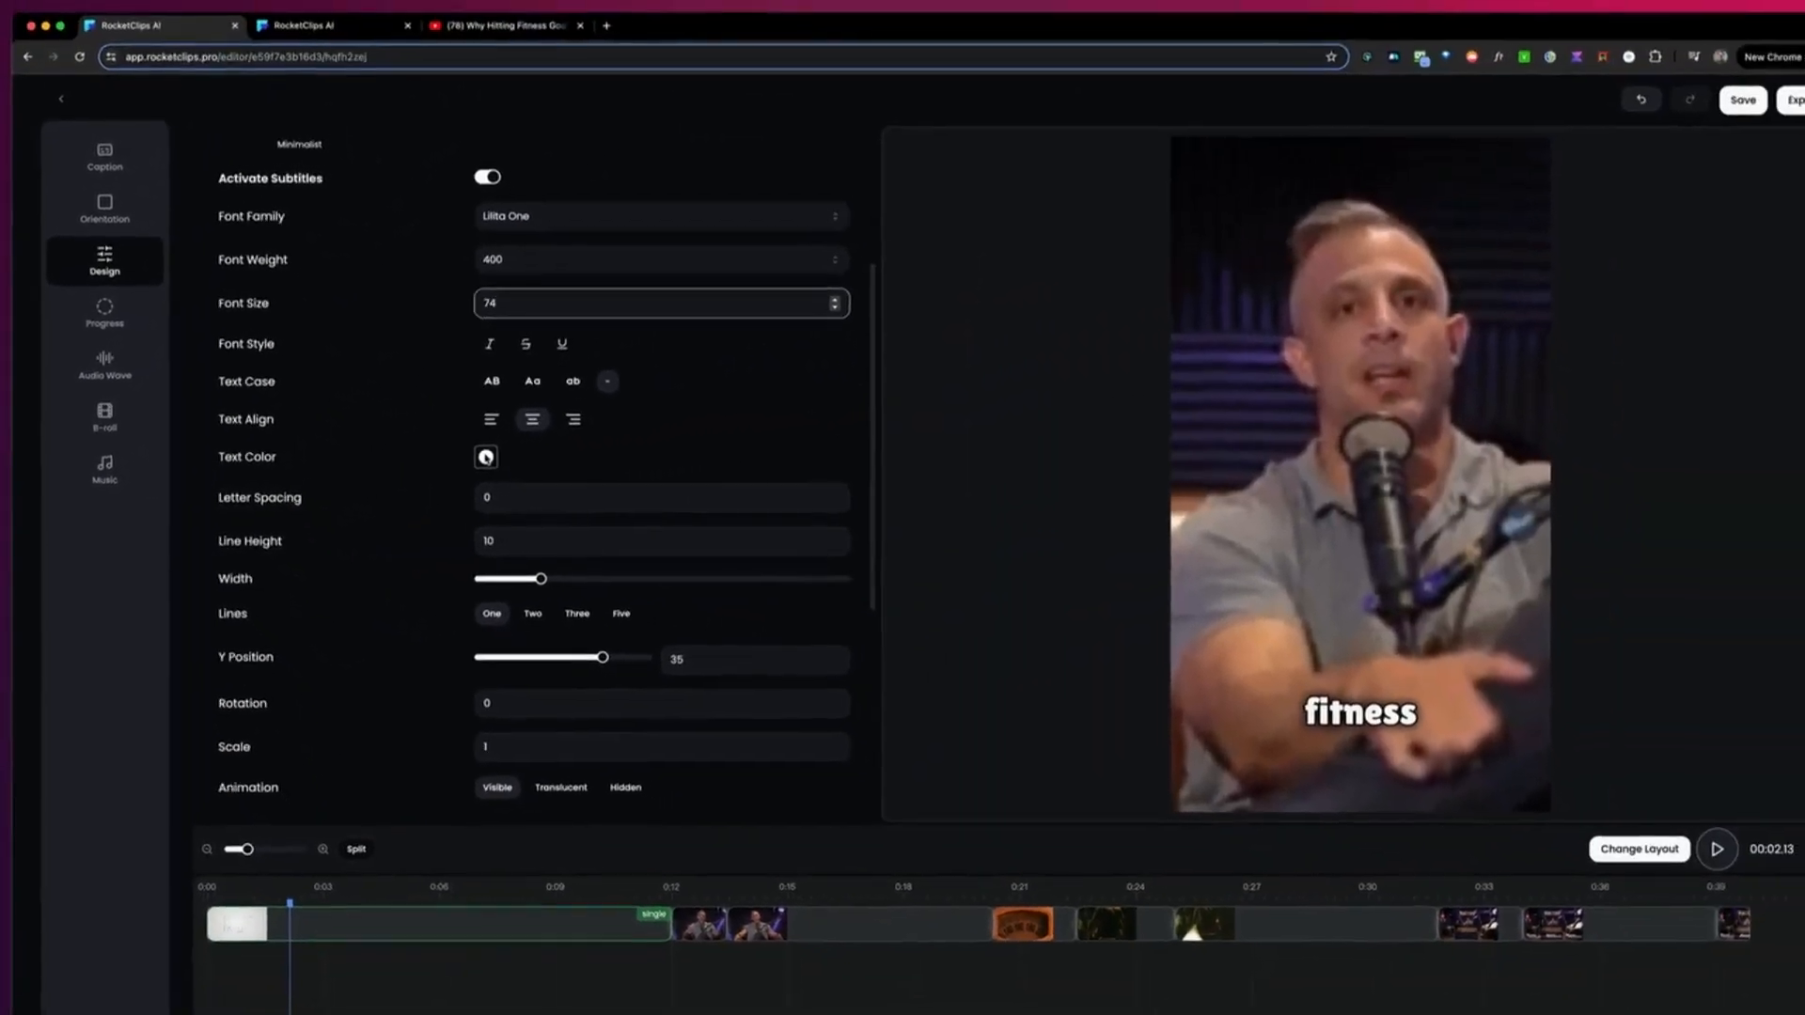
{"action": "left_click", "coordinate": [685, 440]}
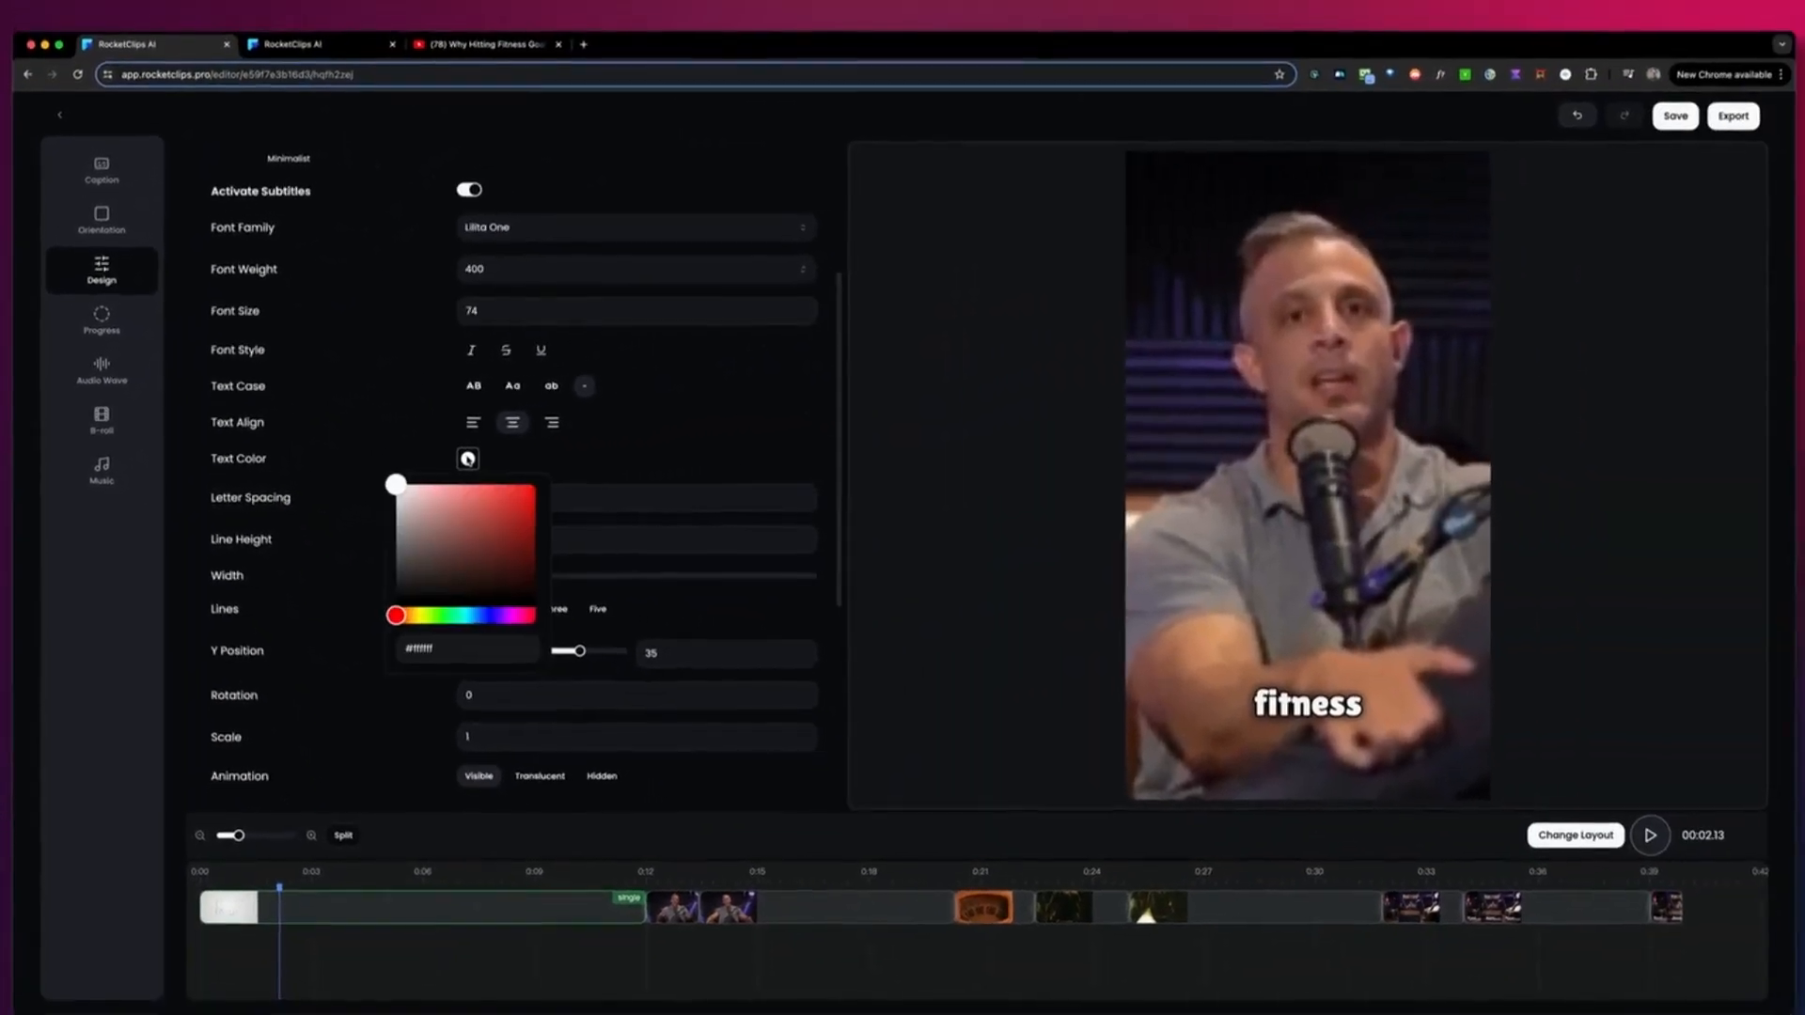
{"action": "left_click", "coordinate": [443, 614]}
{"action": "left_click", "coordinate": [523, 489]}
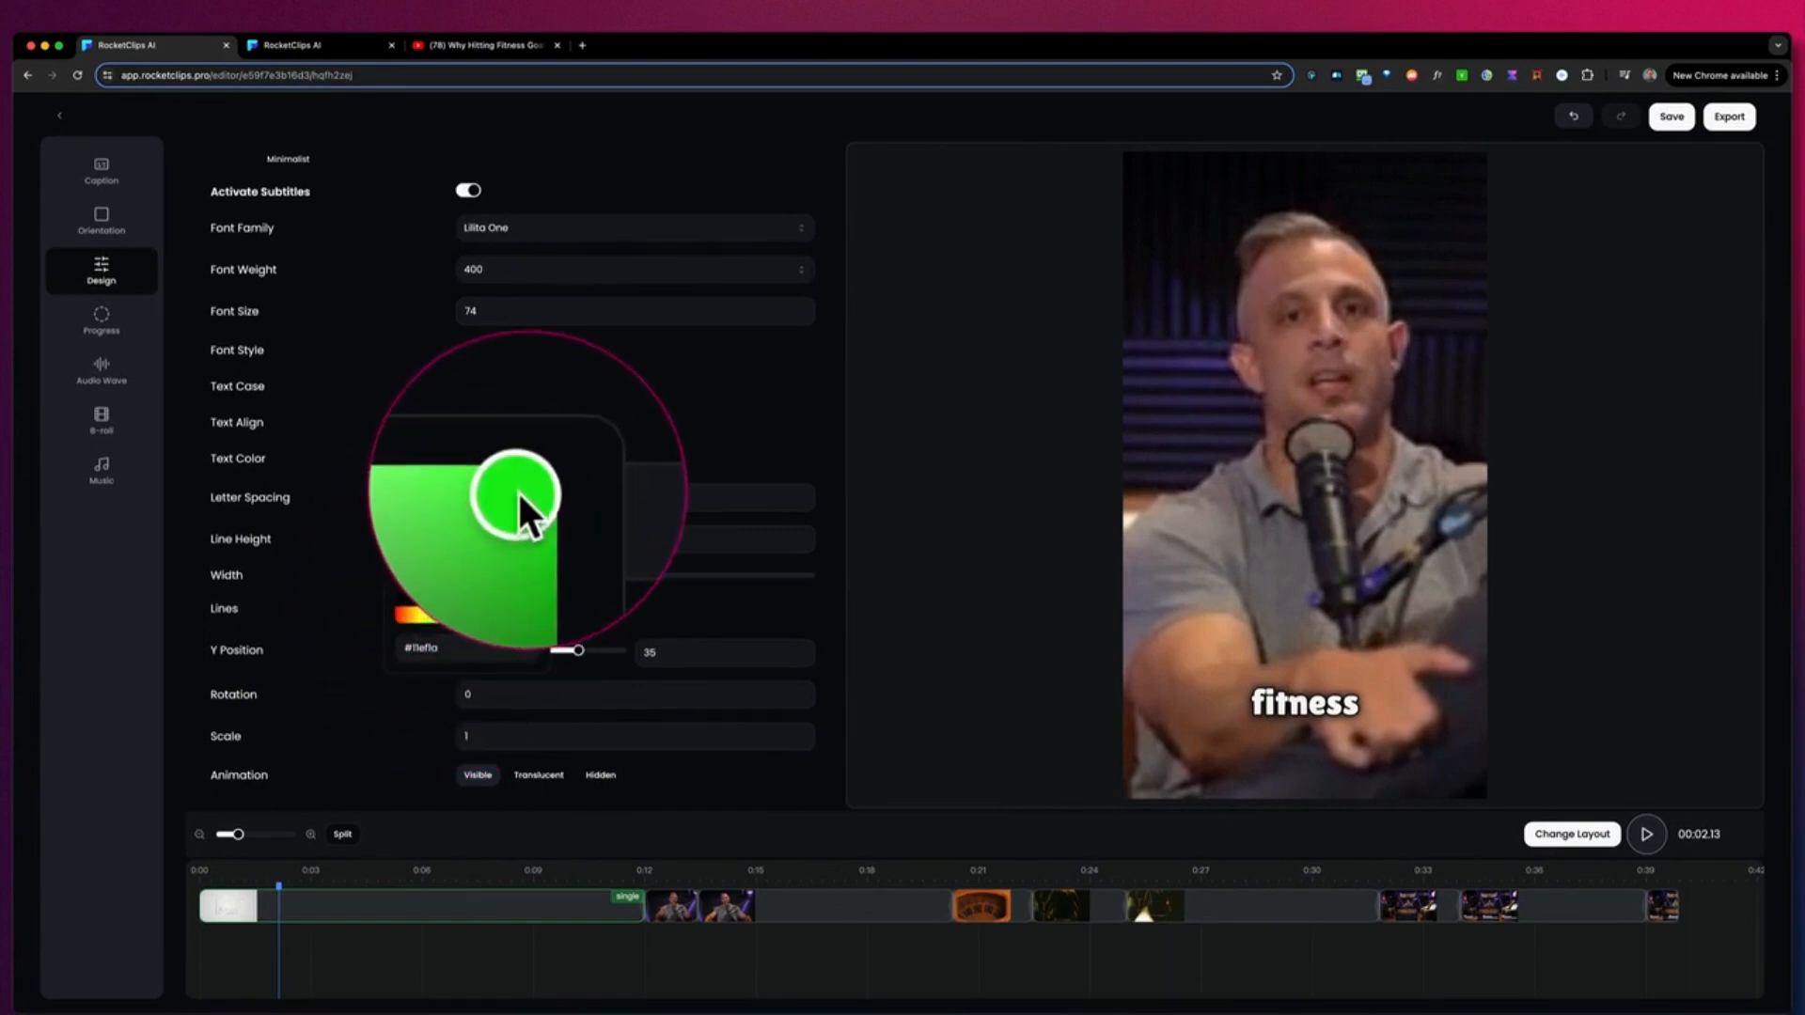
- Preview the recolored subtitles on the frames at 00:03.33 and 00:03.98
{"action": "left_click", "coordinate": [532, 462]}
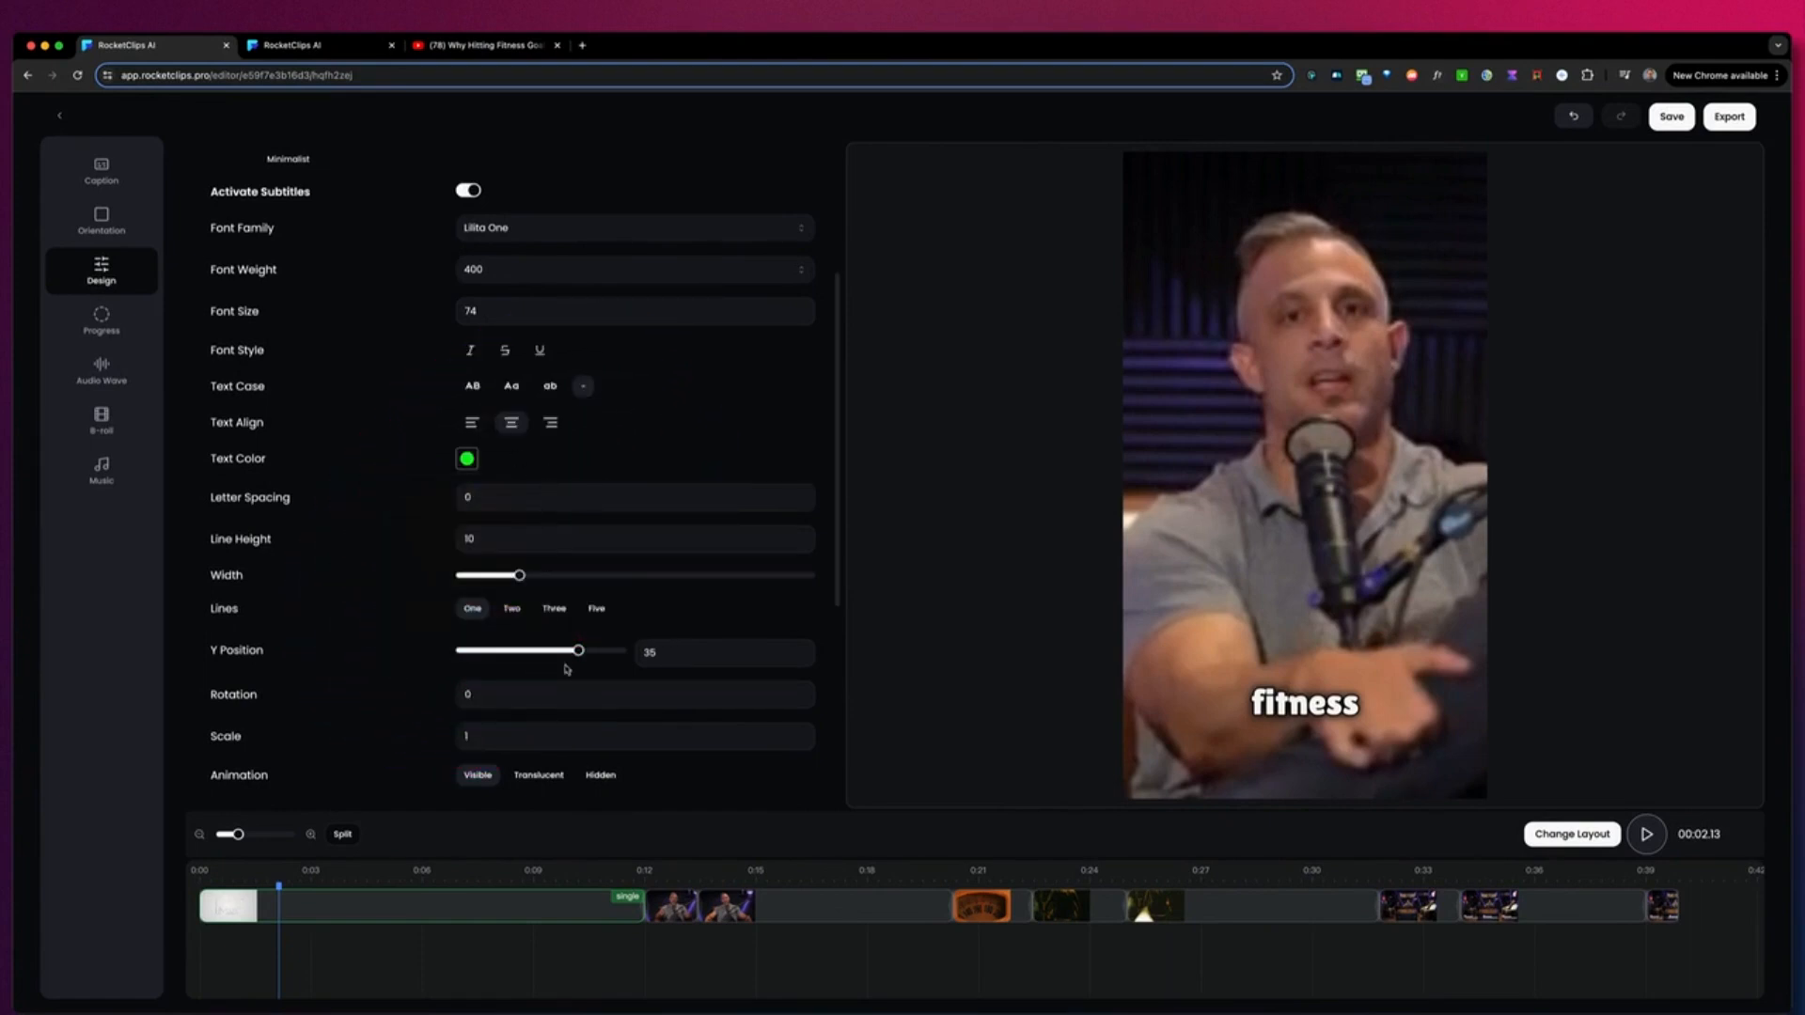
{"action": "left_click", "coordinate": [323, 876]}
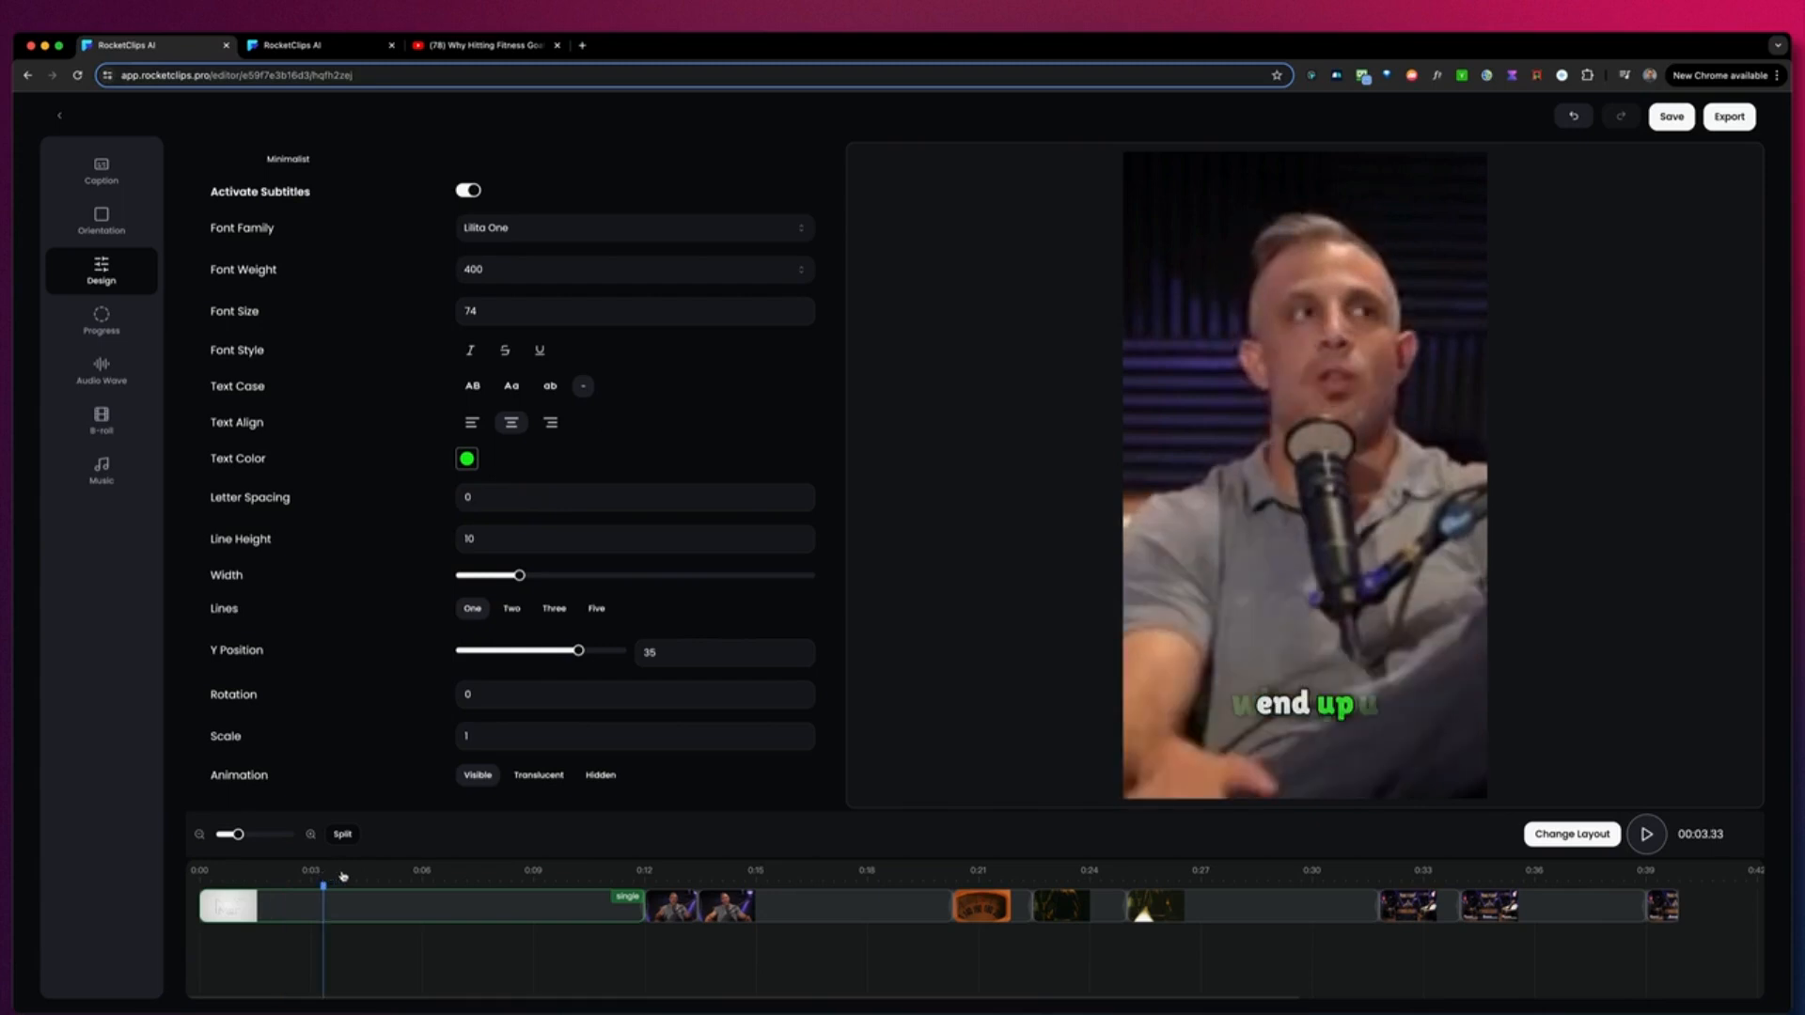
{"action": "left_click", "coordinate": [348, 877]}
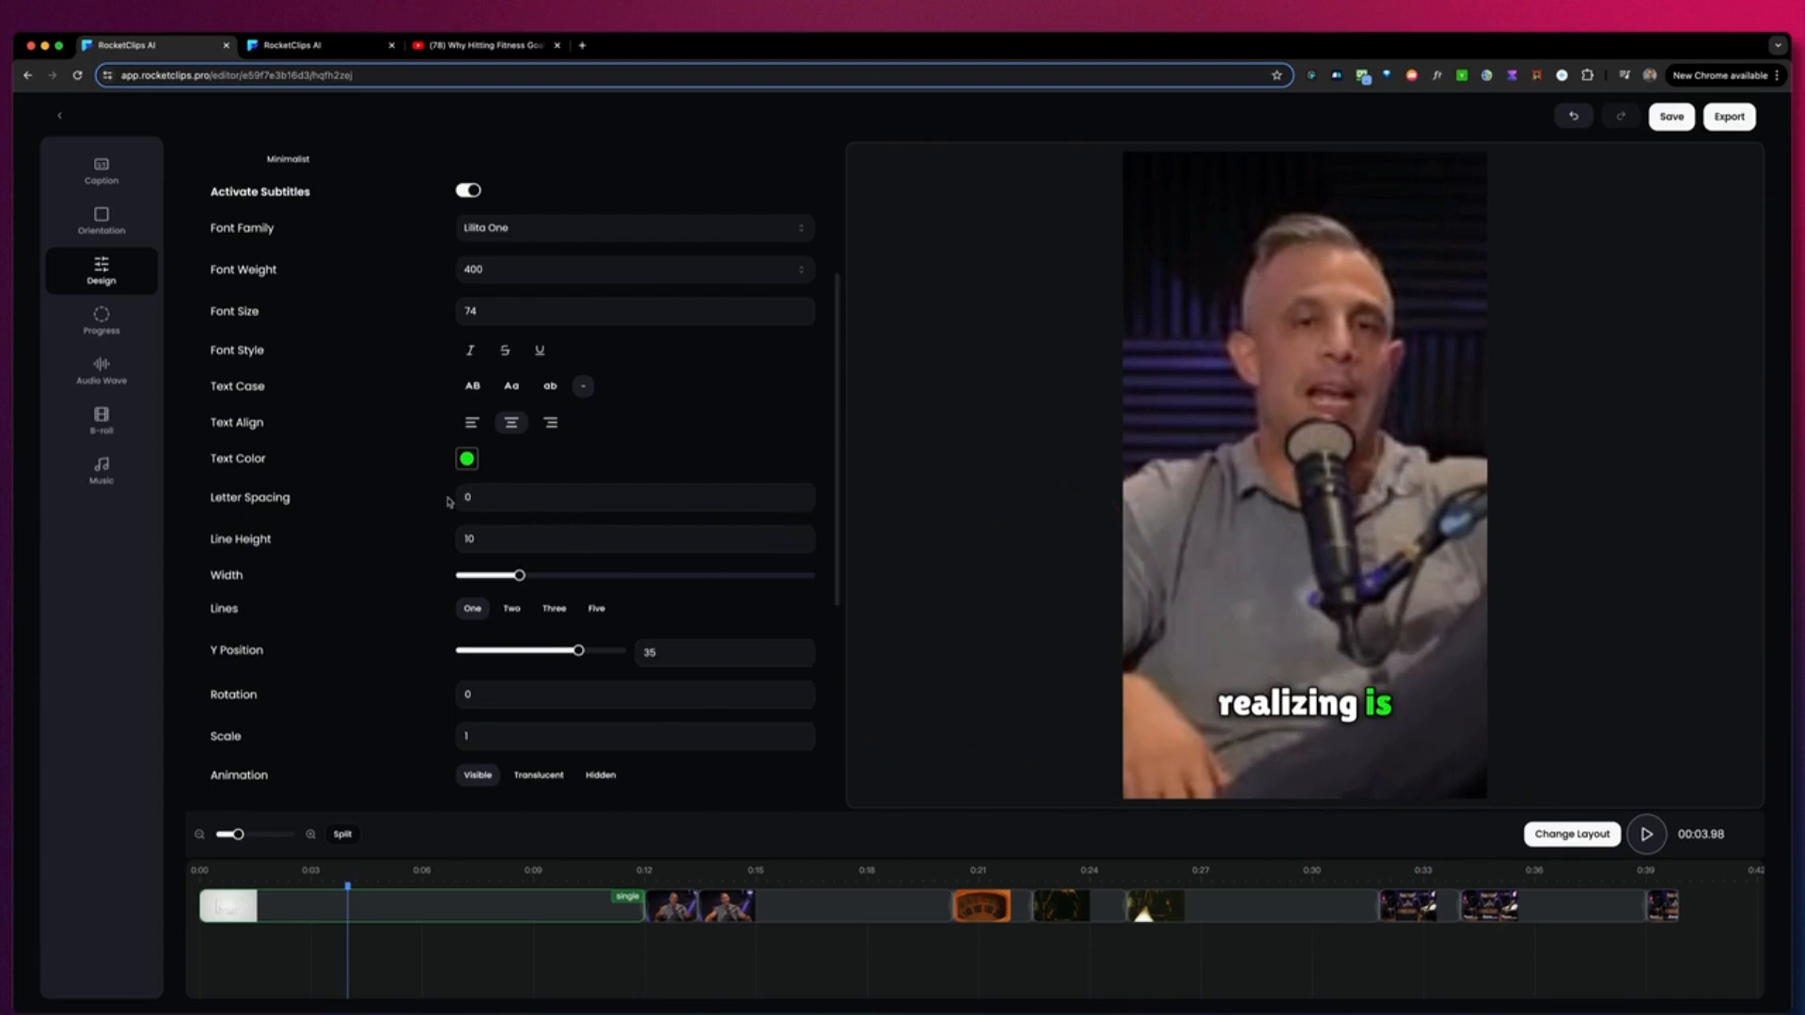
- Move the subtitles lower on the clip, to a Y position of 43
{"action": "scroll", "coordinate": [449, 500], "scroll_direction": "down", "scroll_amount": 3}
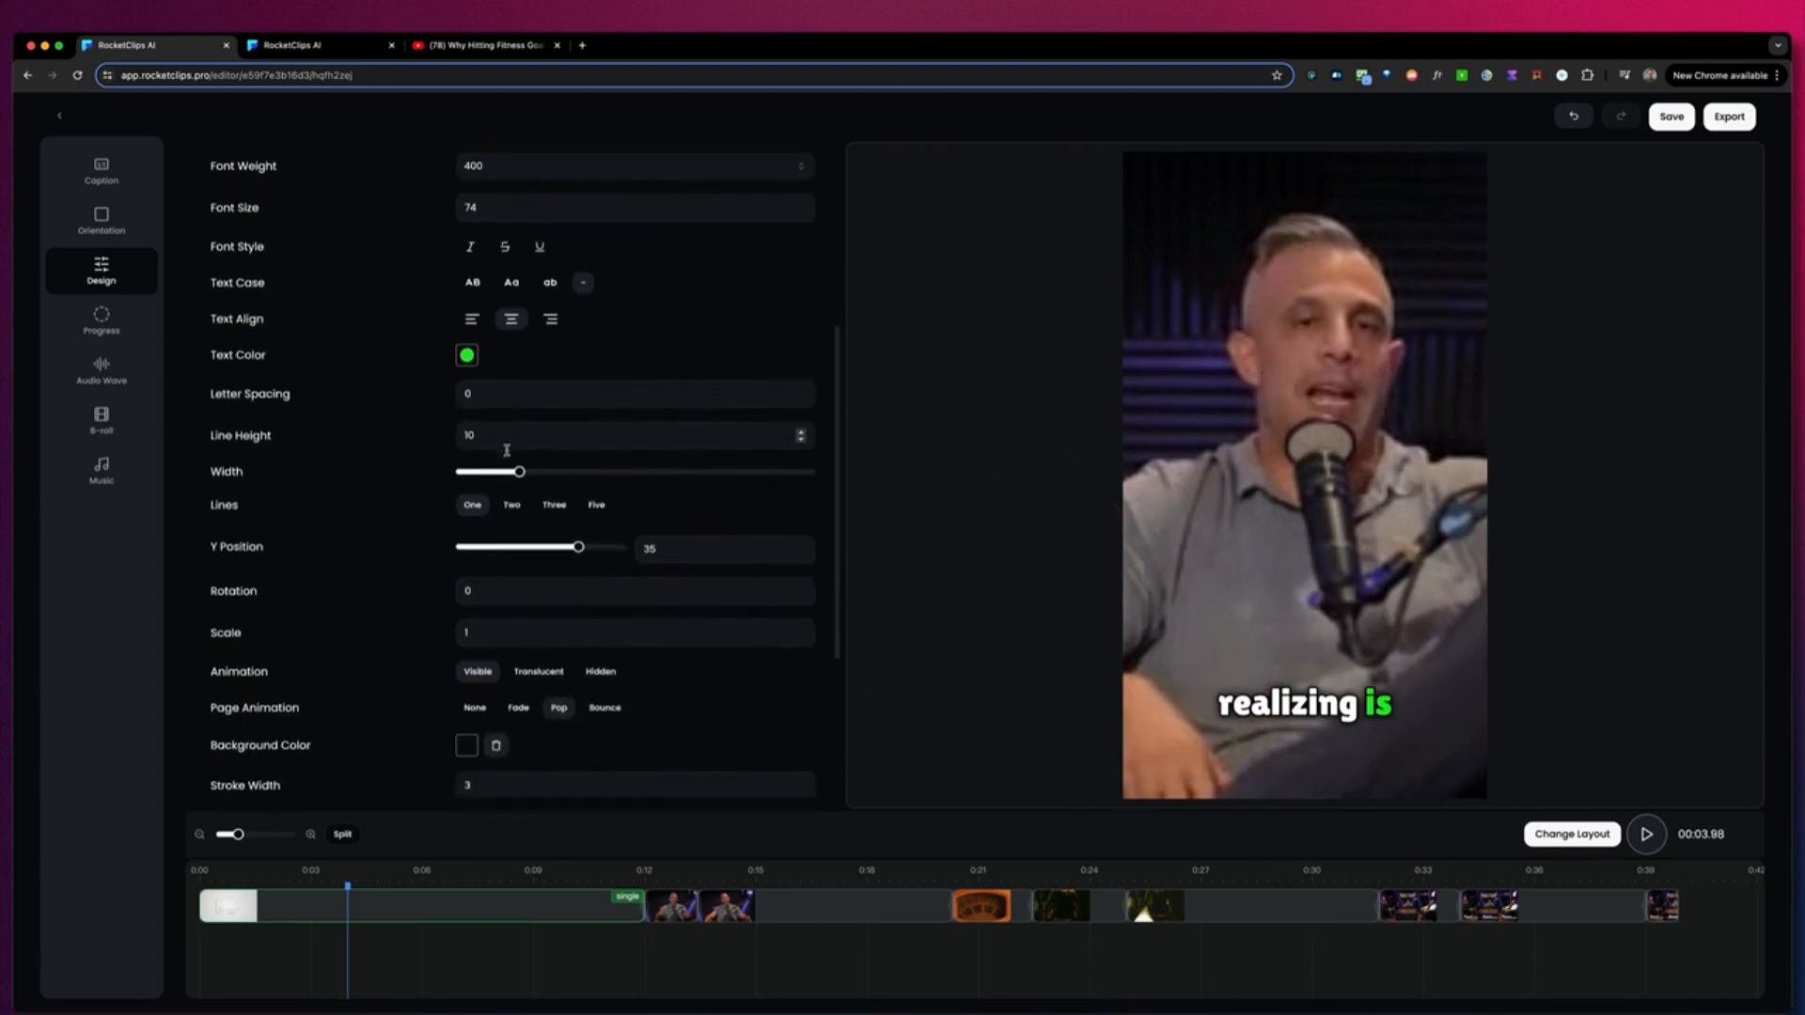
{"action": "scroll", "coordinate": [507, 450], "scroll_direction": "down", "scroll_amount": 2}
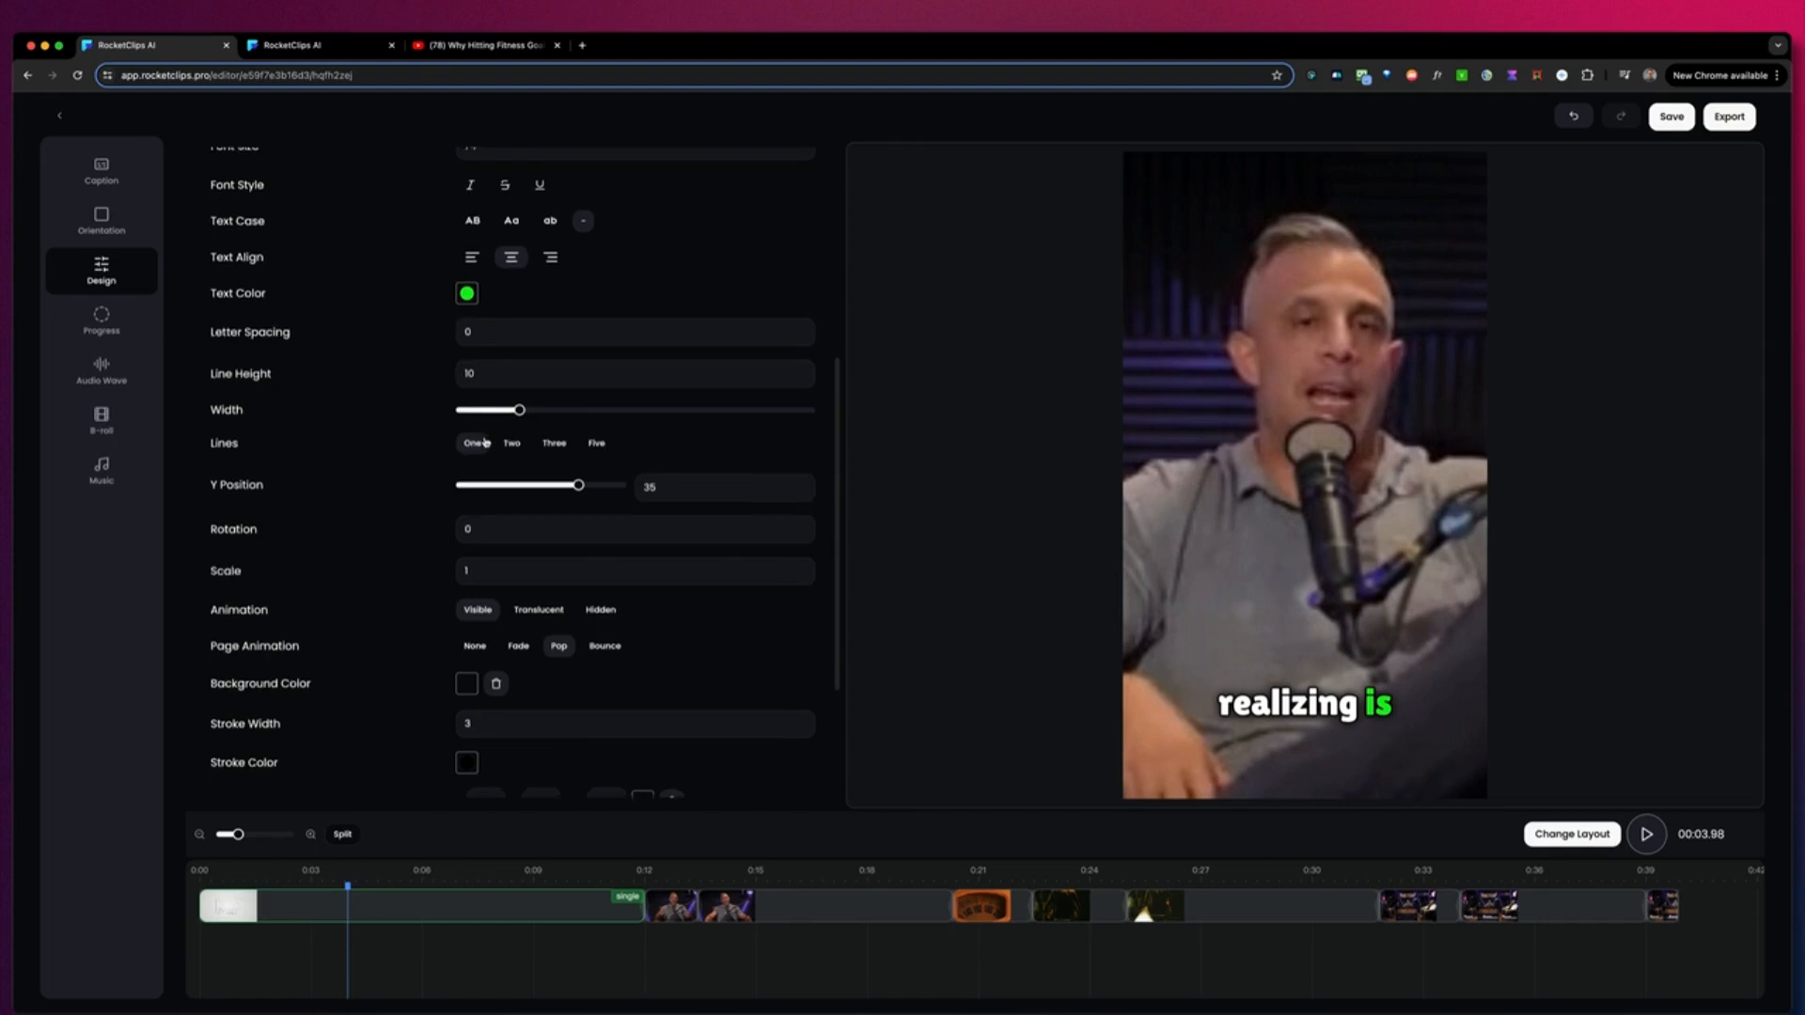
{"action": "scroll", "coordinate": [499, 428], "scroll_direction": "down", "scroll_amount": 1}
{"action": "mouse_move", "coordinate": [581, 443]}
{"action": "left_mouse_down"}
{"action": "mouse_move", "coordinate": [493, 433]}
{"action": "mouse_move", "coordinate": [495, 447]}
{"action": "mouse_move", "coordinate": [572, 437]}
{"action": "mouse_move", "coordinate": [586, 456]}
{"action": "left_mouse_up"}
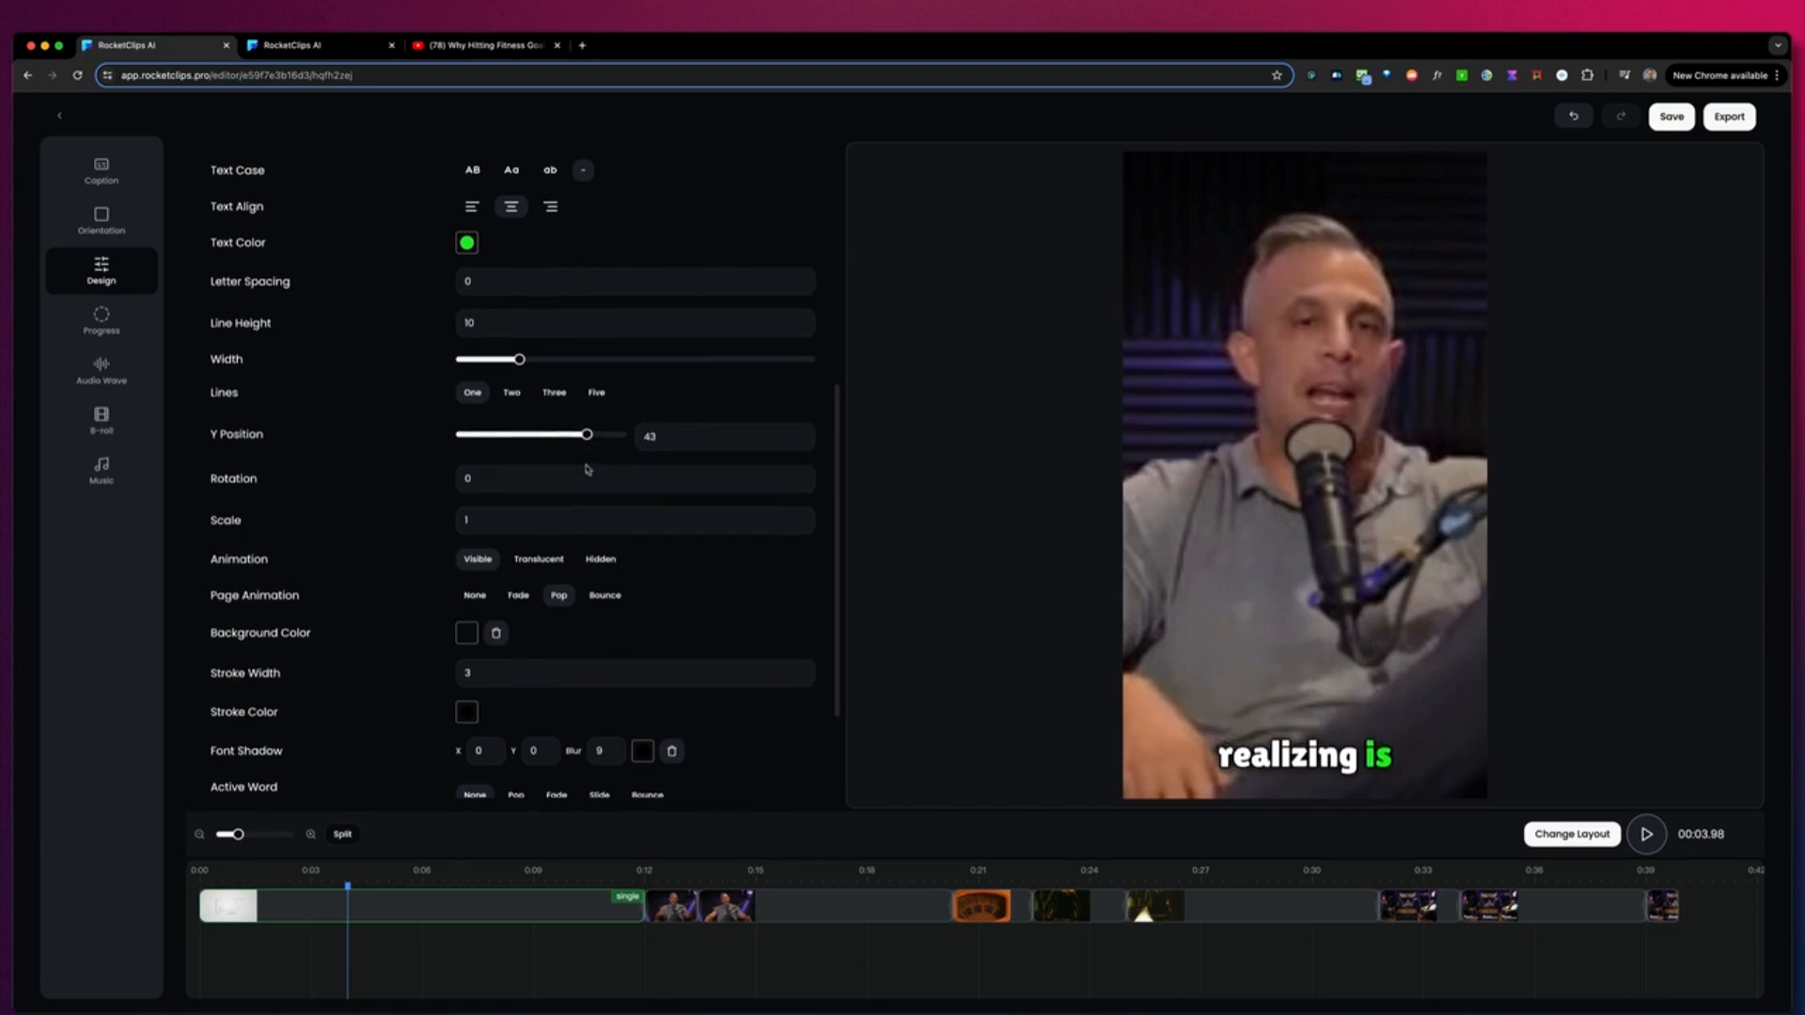
- Set the subtitle rotation to -10 so the text tilts upward
{"action": "left_click", "coordinate": [801, 475]}
{"action": "left_click", "coordinate": [801, 475]}
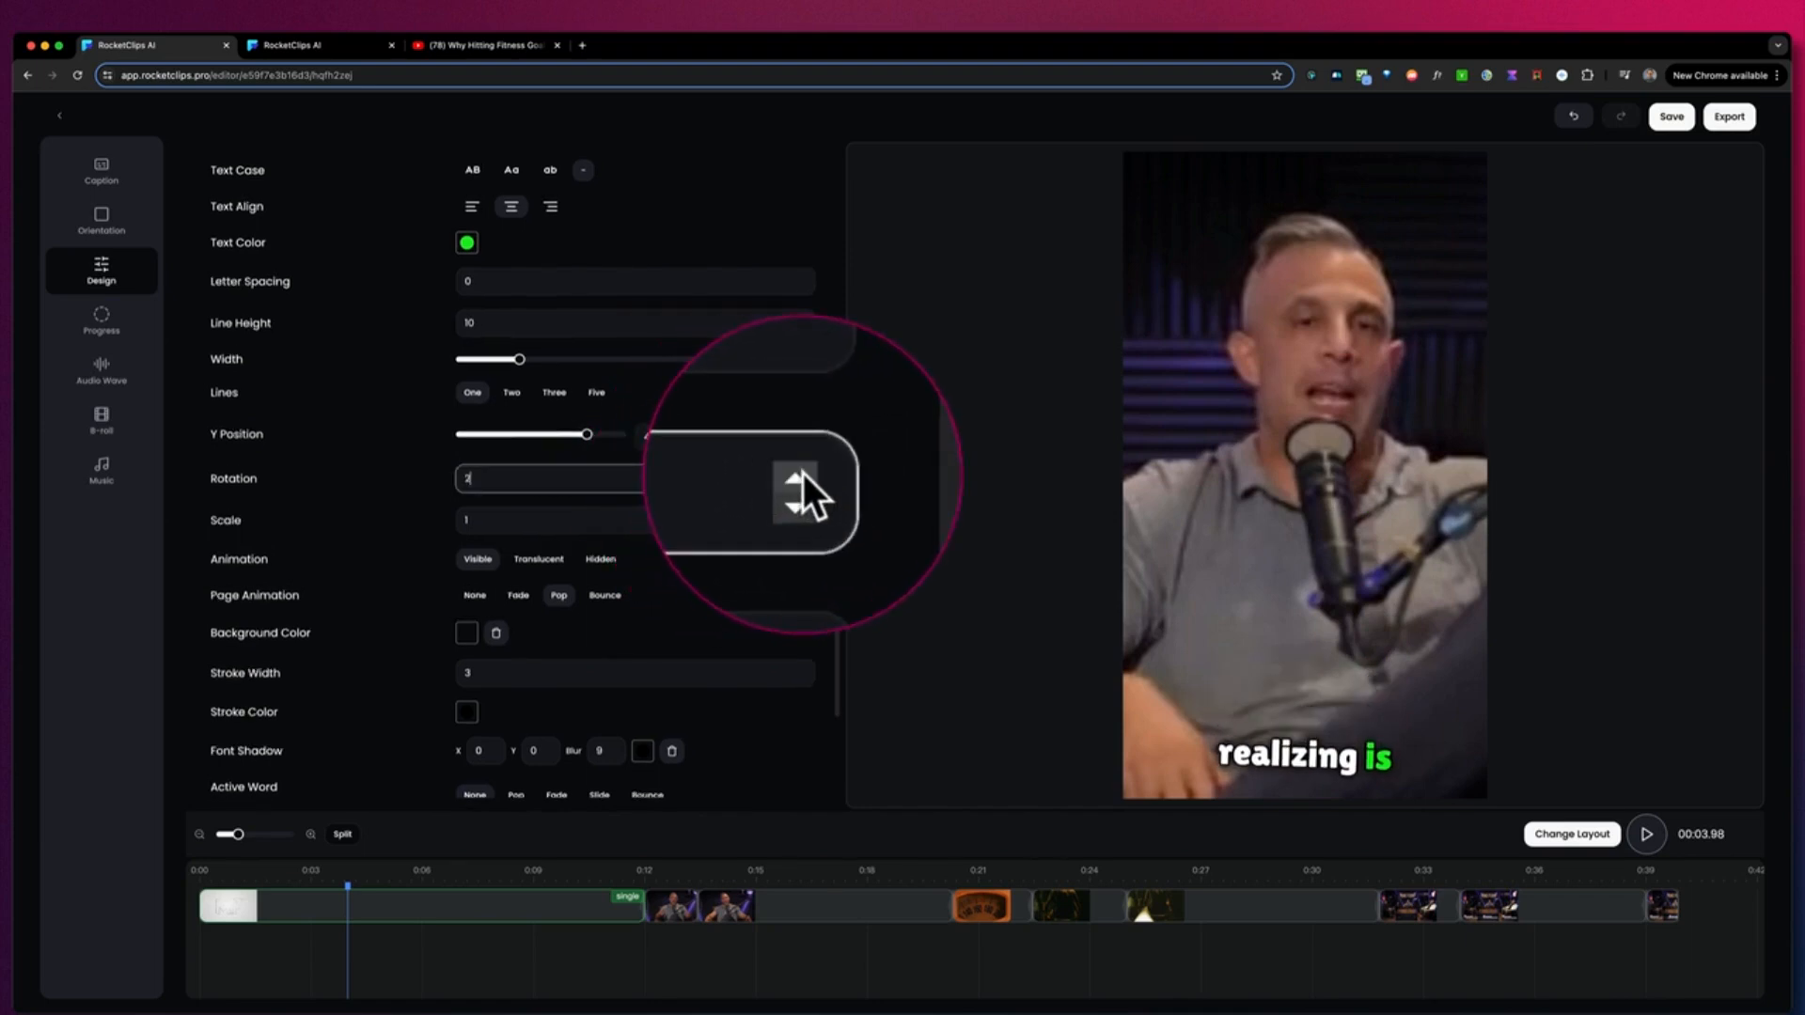
{"action": "left_click", "coordinate": [801, 475]}
{"action": "left_click", "coordinate": [801, 475]}
{"action": "left_click", "coordinate": [801, 475]}
{"action": "left_click", "coordinate": [801, 483]}
{"action": "left_click", "coordinate": [801, 483]}
{"action": "left_click", "coordinate": [801, 483]}
{"action": "left_click", "coordinate": [800, 483]}
{"action": "left_click", "coordinate": [801, 484]}
{"action": "left_click", "coordinate": [801, 484]}
{"action": "left_click", "coordinate": [801, 483]}
{"action": "left_click", "coordinate": [801, 483]}
{"action": "left_click", "coordinate": [801, 483]}
{"action": "left_click", "coordinate": [801, 483]}
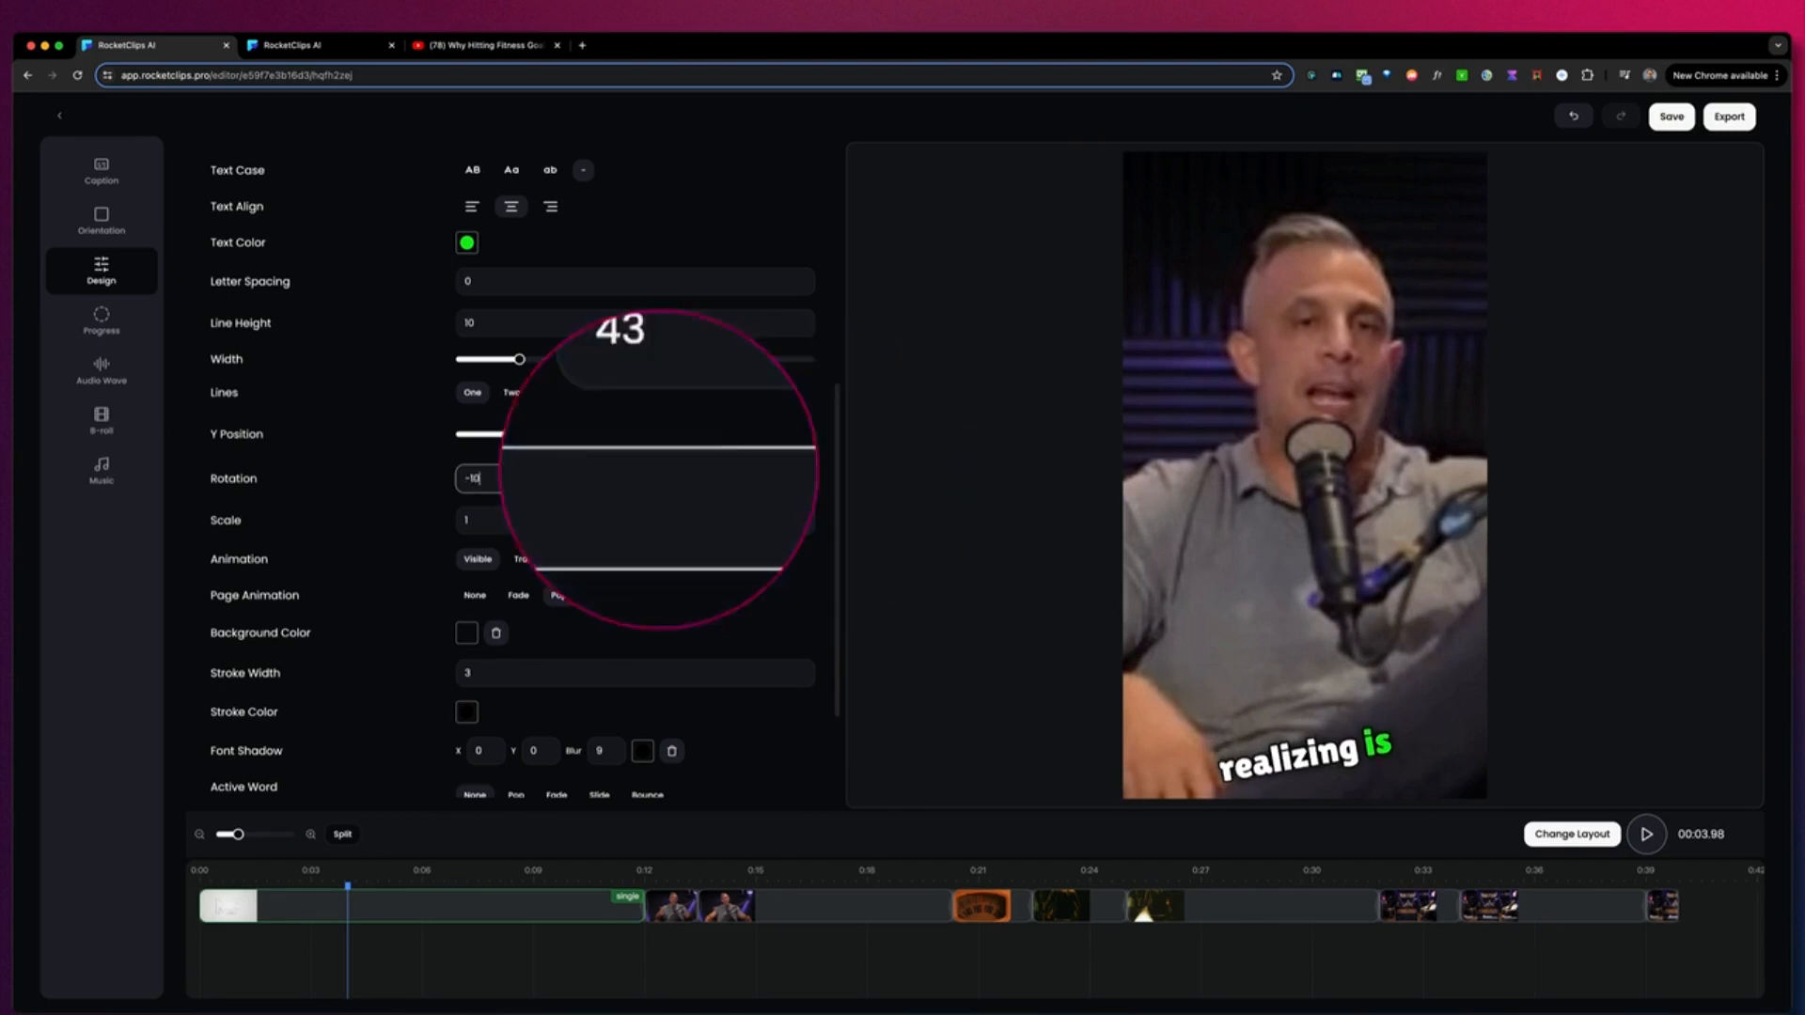
- Raise the subtitles to a Y position of 32 and set their scale to 1
{"action": "left_click_drag", "start_coordinate": [588, 435], "coordinate": [579, 436]}
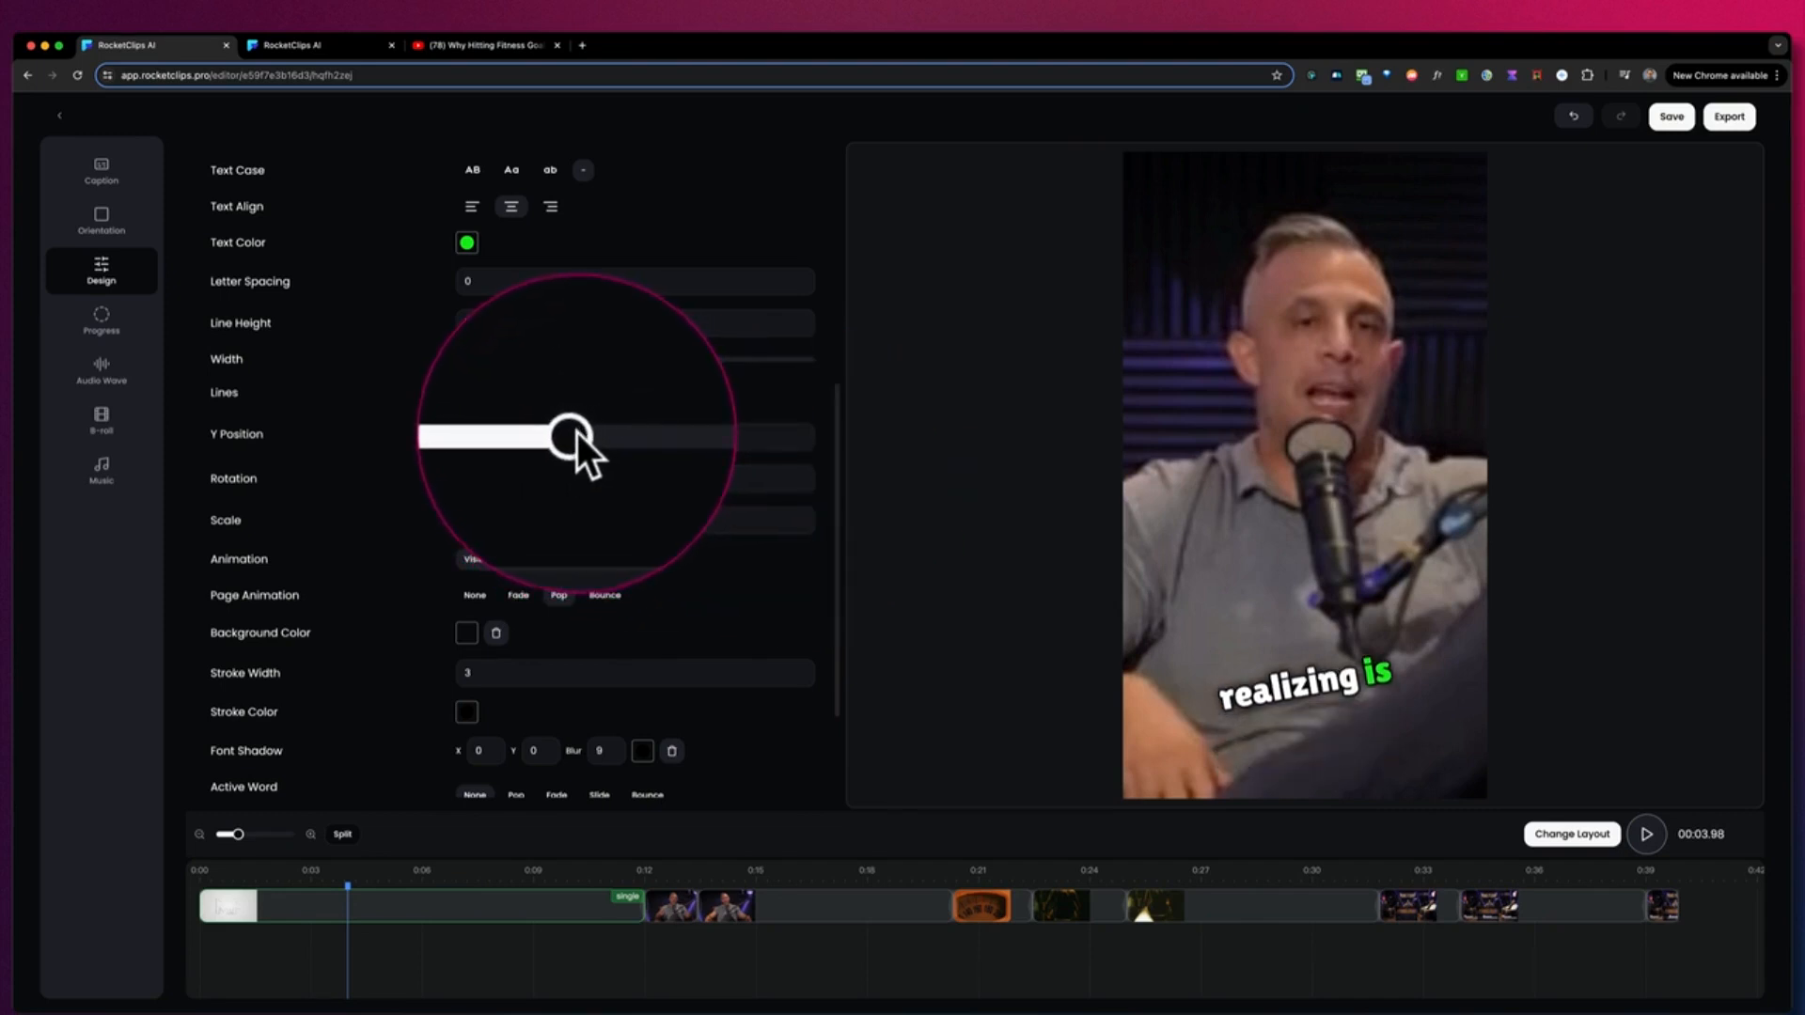
{"action": "scroll", "coordinate": [490, 516], "scroll_direction": "down", "scroll_amount": 1}
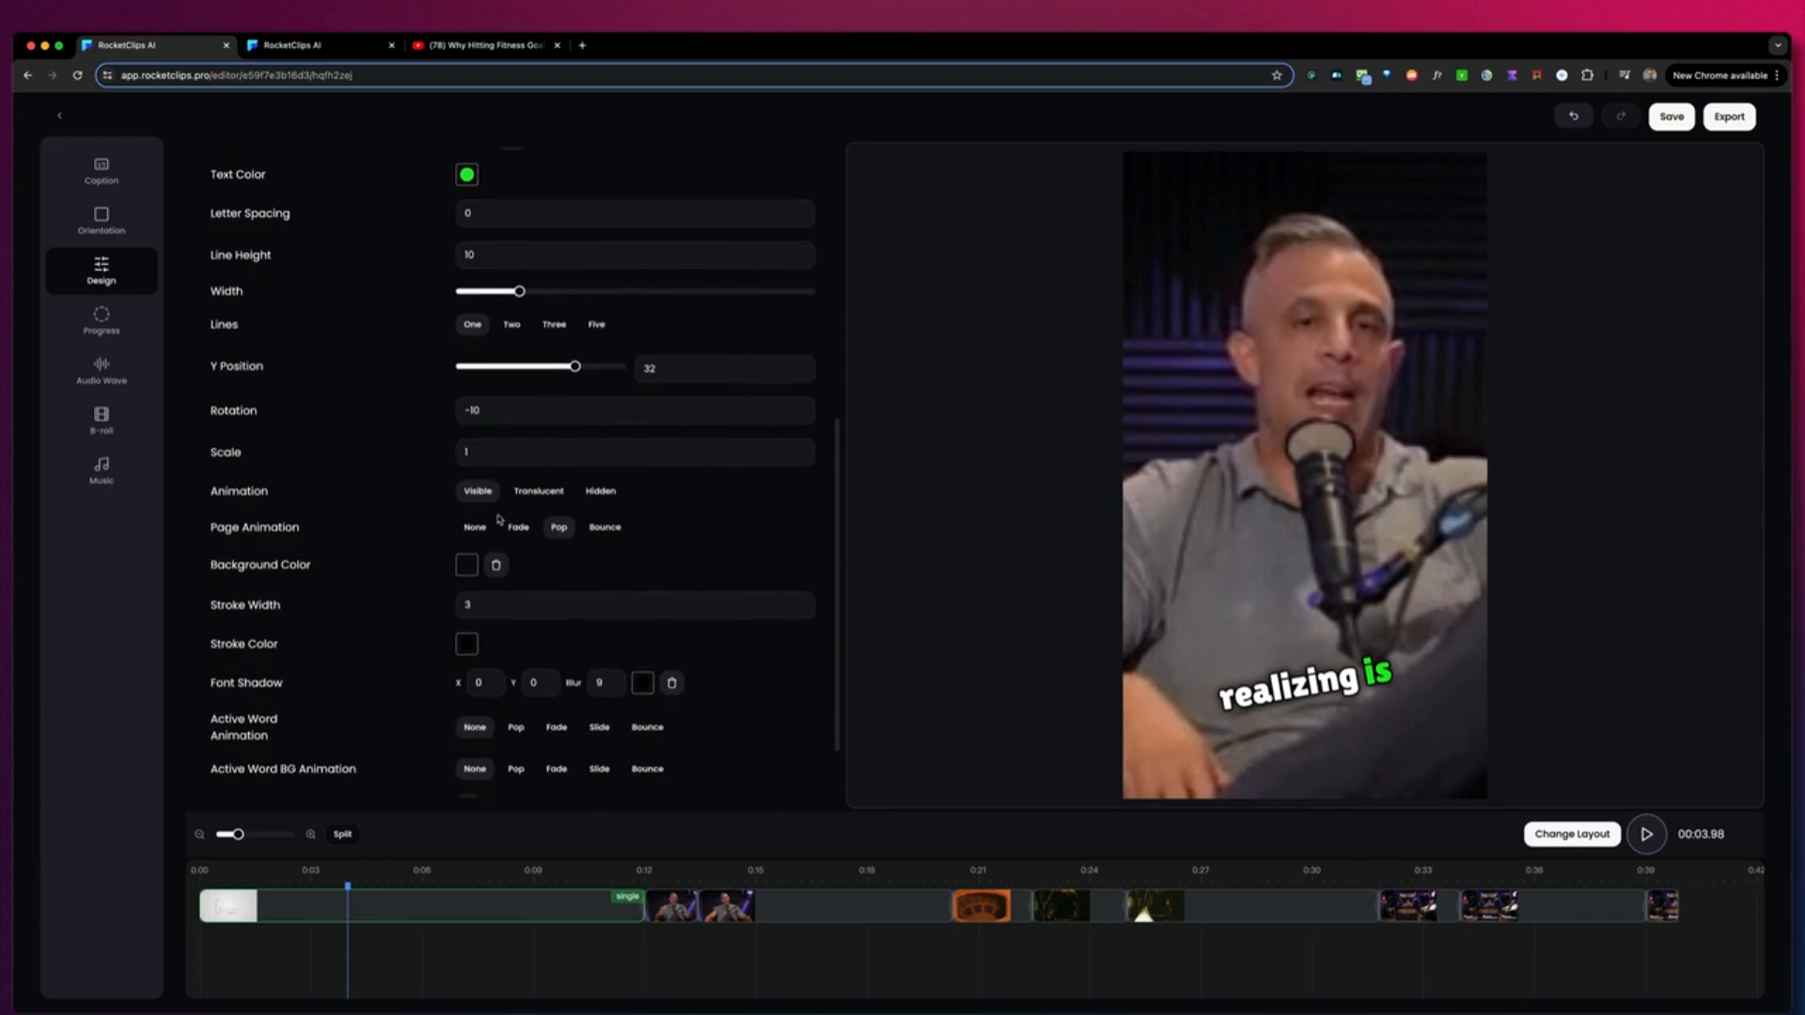
{"action": "left_click", "coordinate": [800, 456]}
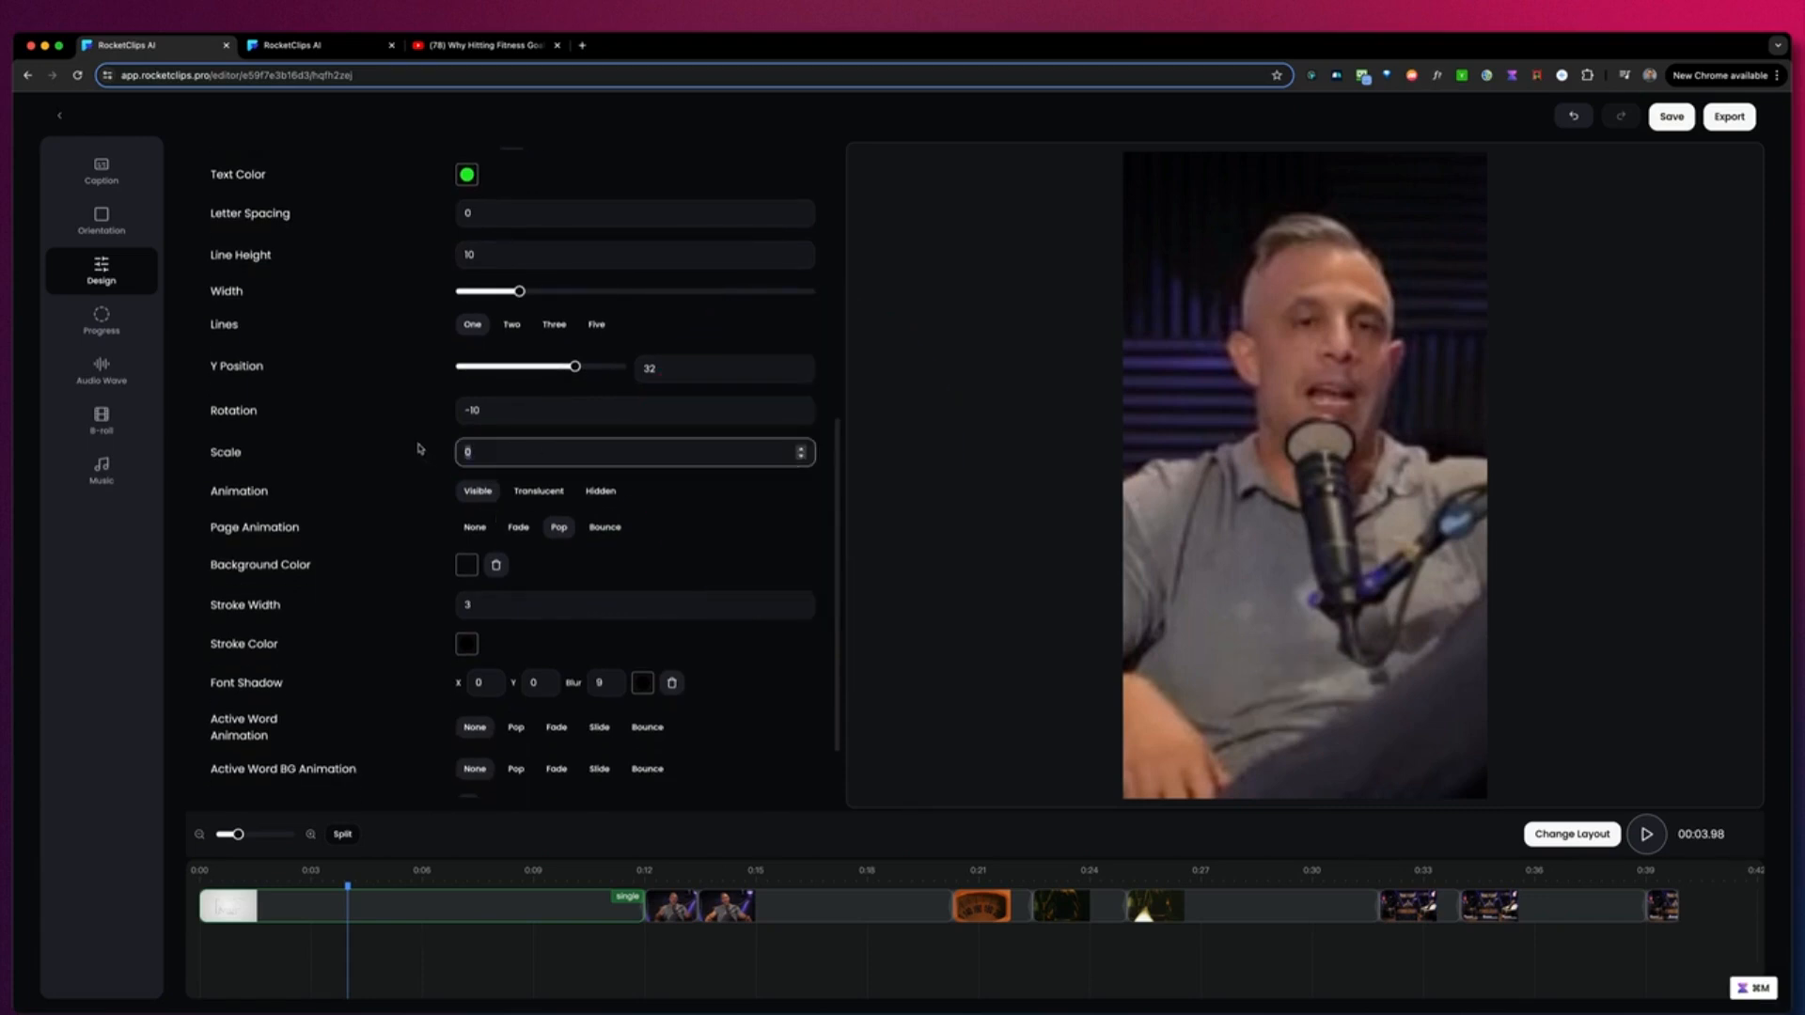
{"action": "type", "text": "1"}
- Set the subtitle animation to Hidden, previewing it in playback, and set the page animation to Bounce
{"action": "scroll", "coordinate": [602, 459], "scroll_direction": "down", "scroll_amount": 1}
{"action": "left_click", "coordinate": [544, 468]}
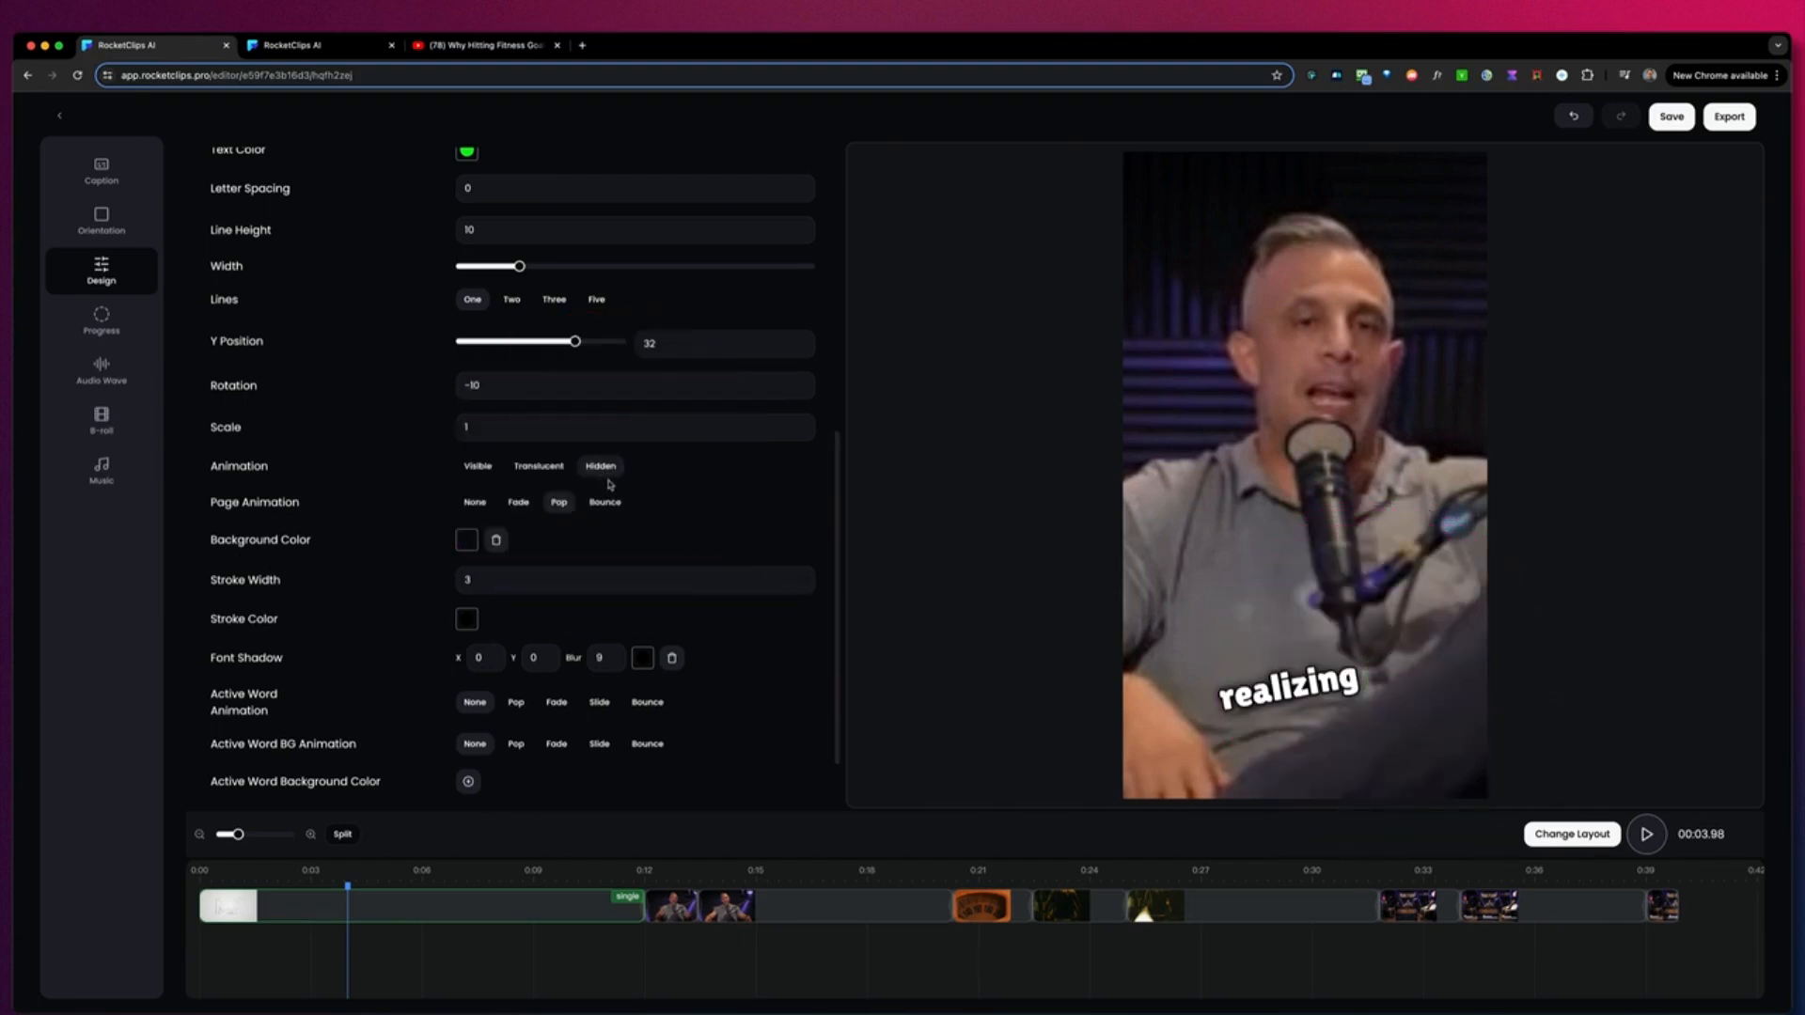
{"action": "key", "text": "space"}
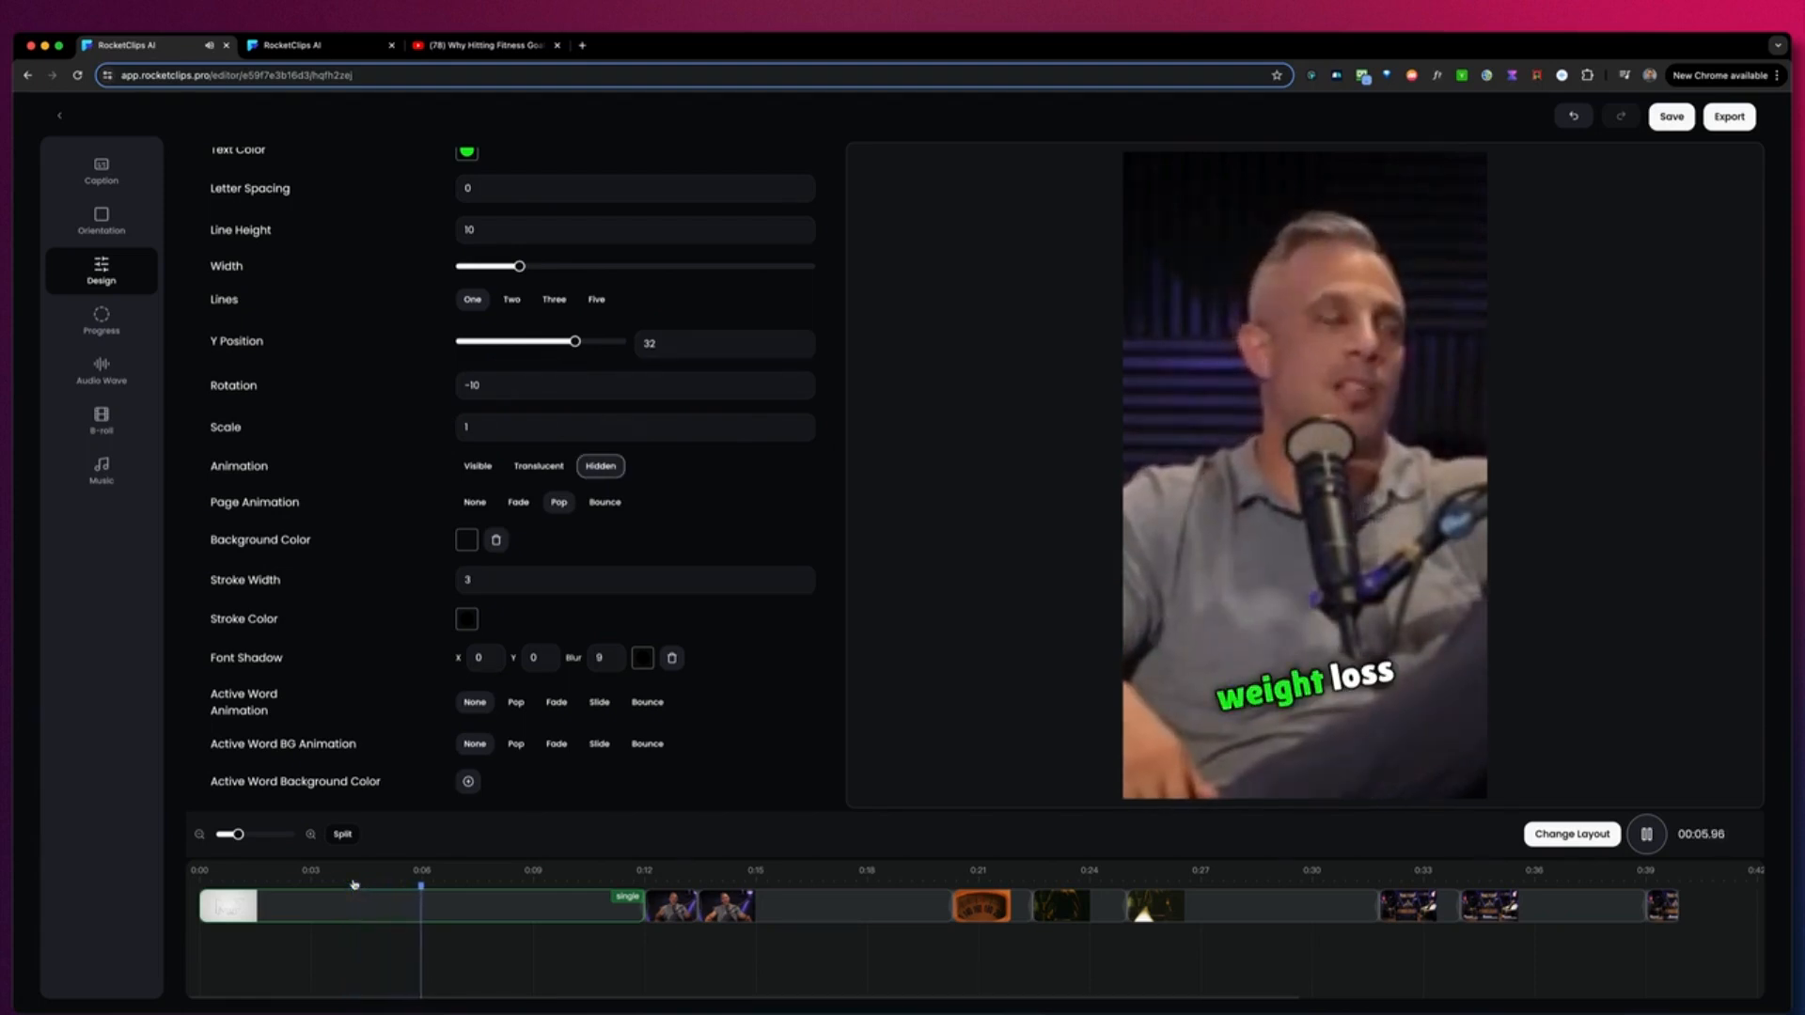
{"action": "left_click", "coordinate": [514, 504]}
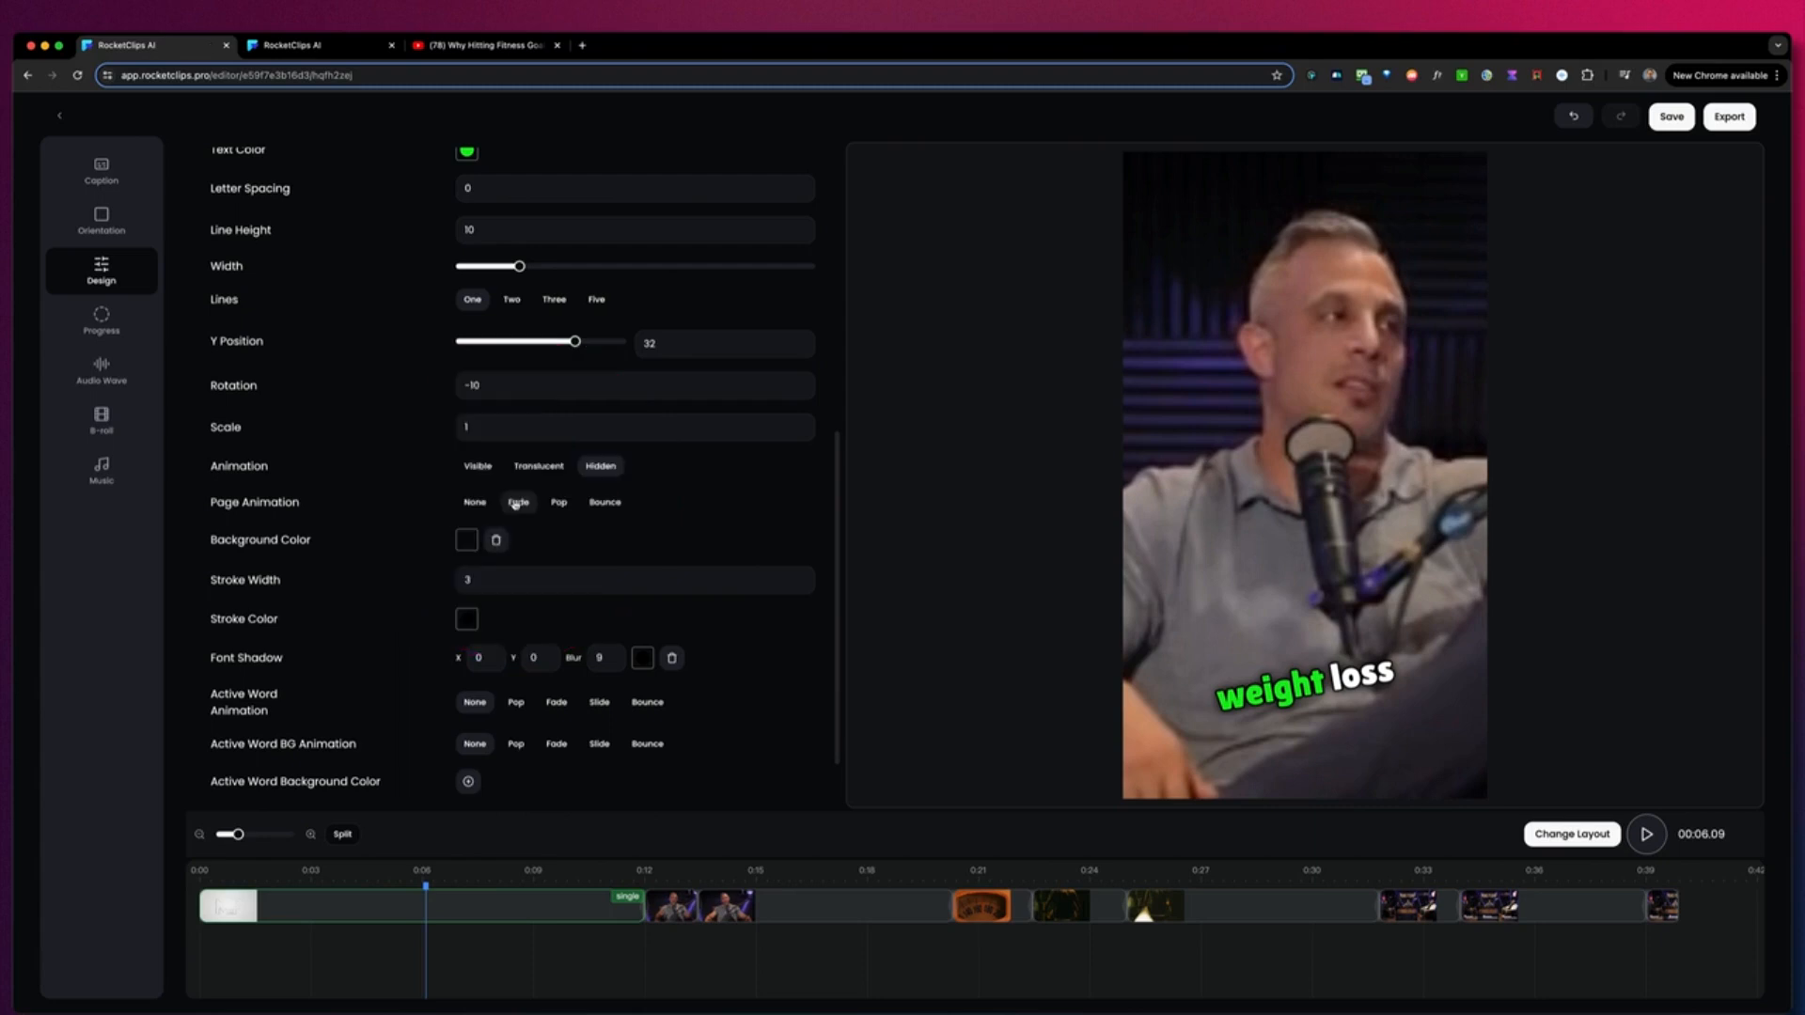
{"action": "left_click", "coordinate": [602, 504]}
- Give the subtitles a semi-transparent red background color of rgba(233, 23, 23, 0.69)
{"action": "left_click", "coordinate": [467, 540]}
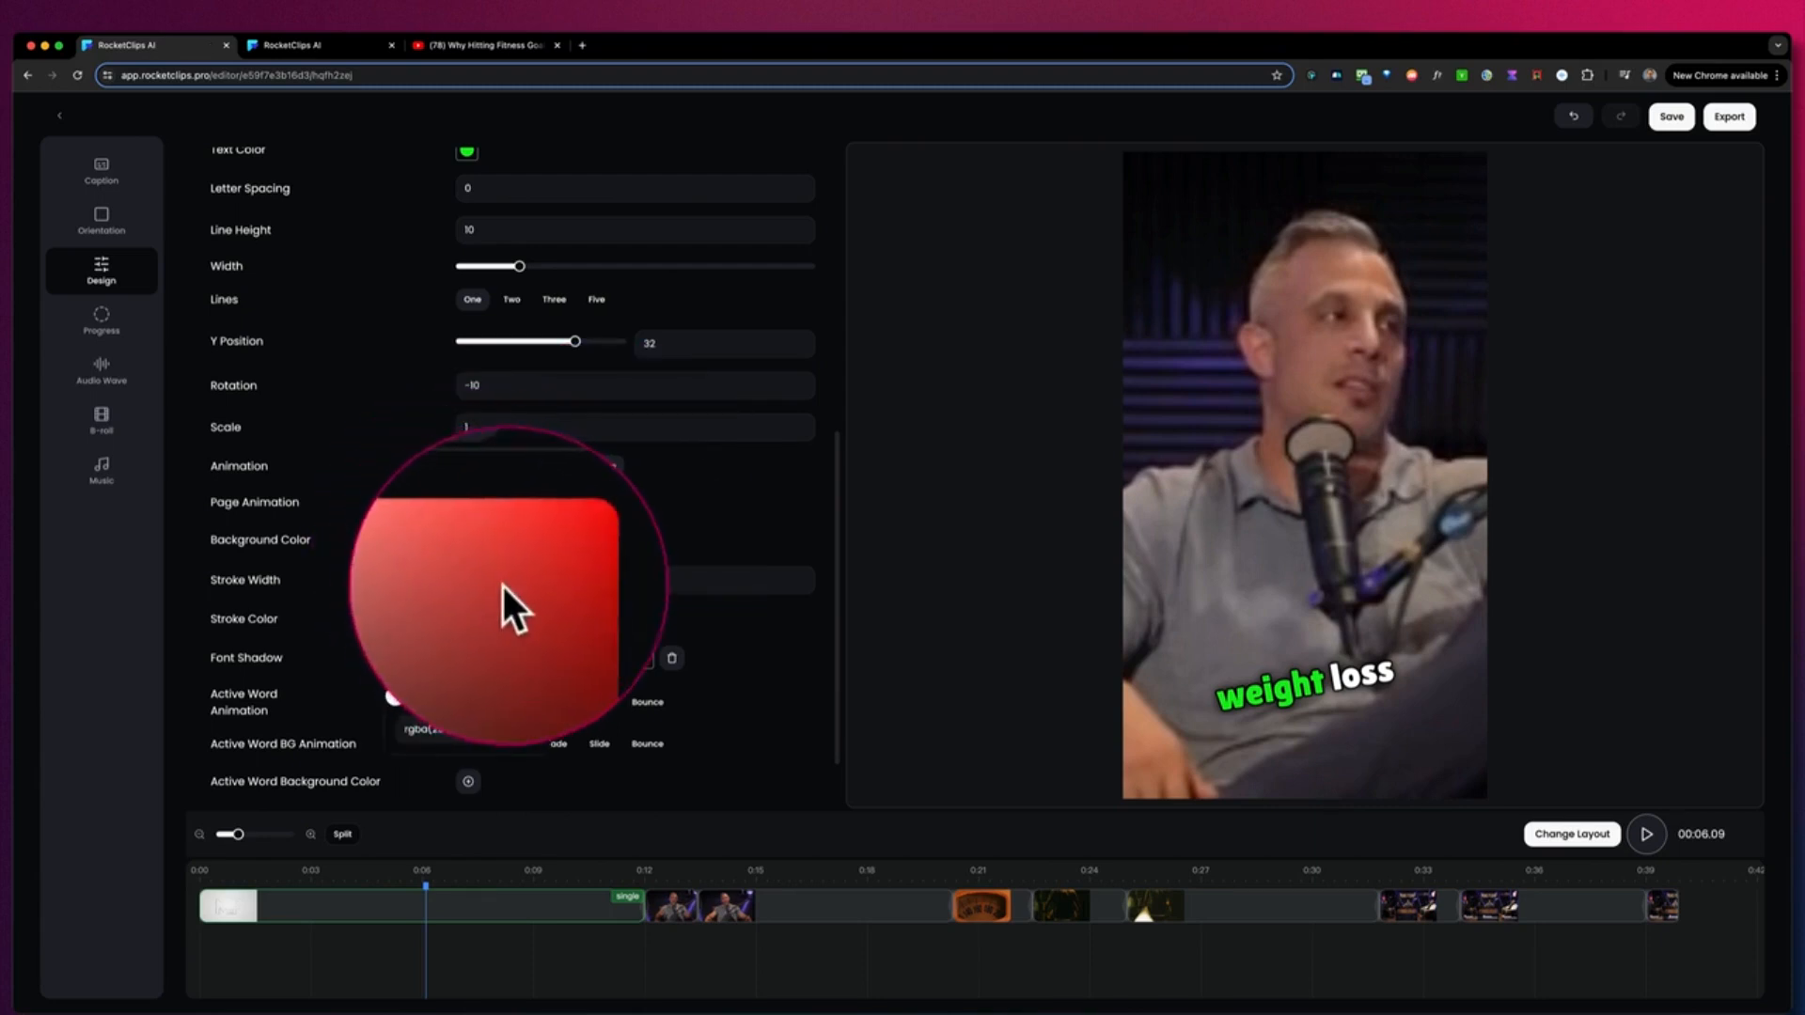
{"action": "left_click_drag", "start_coordinate": [516, 578], "coordinate": [522, 576]}
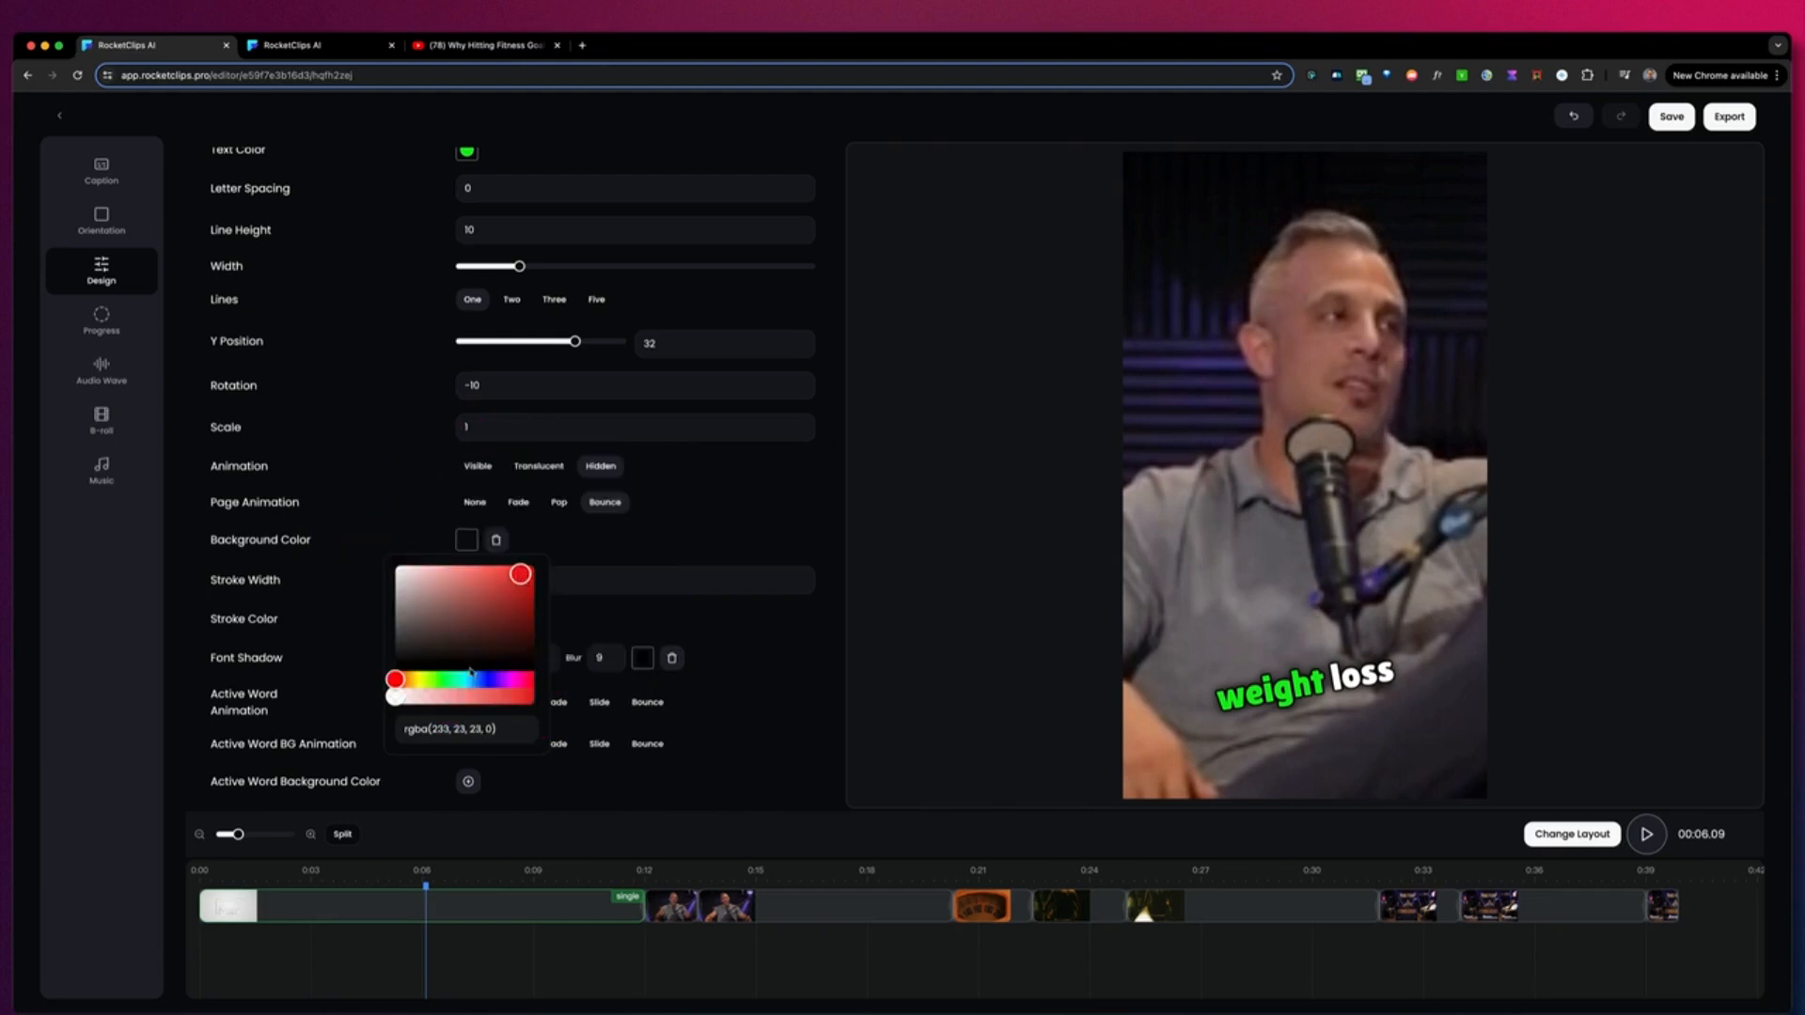
{"action": "left_click_drag", "start_coordinate": [455, 699], "coordinate": [501, 697]}
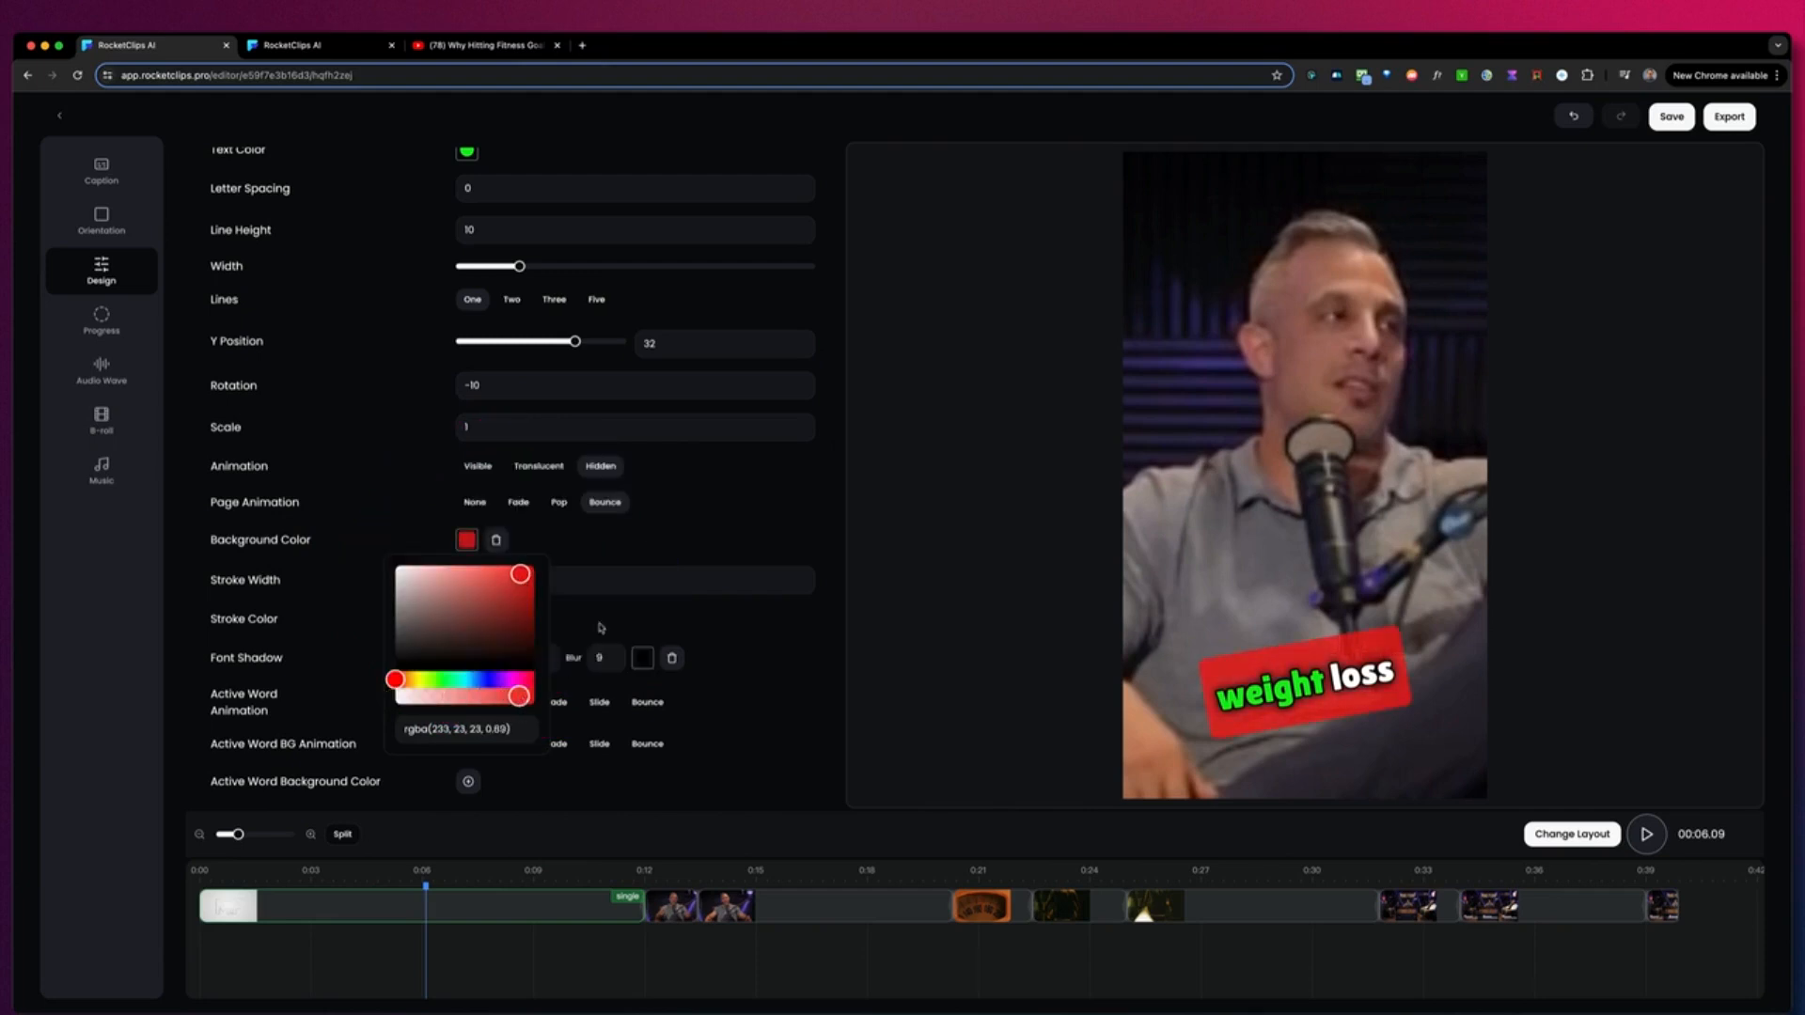
{"action": "left_click", "coordinate": [695, 531]}
- Change the subtitle stroke color to bright blue, #0a33e3
{"action": "scroll", "coordinate": [483, 487], "scroll_direction": "down", "scroll_amount": 2}
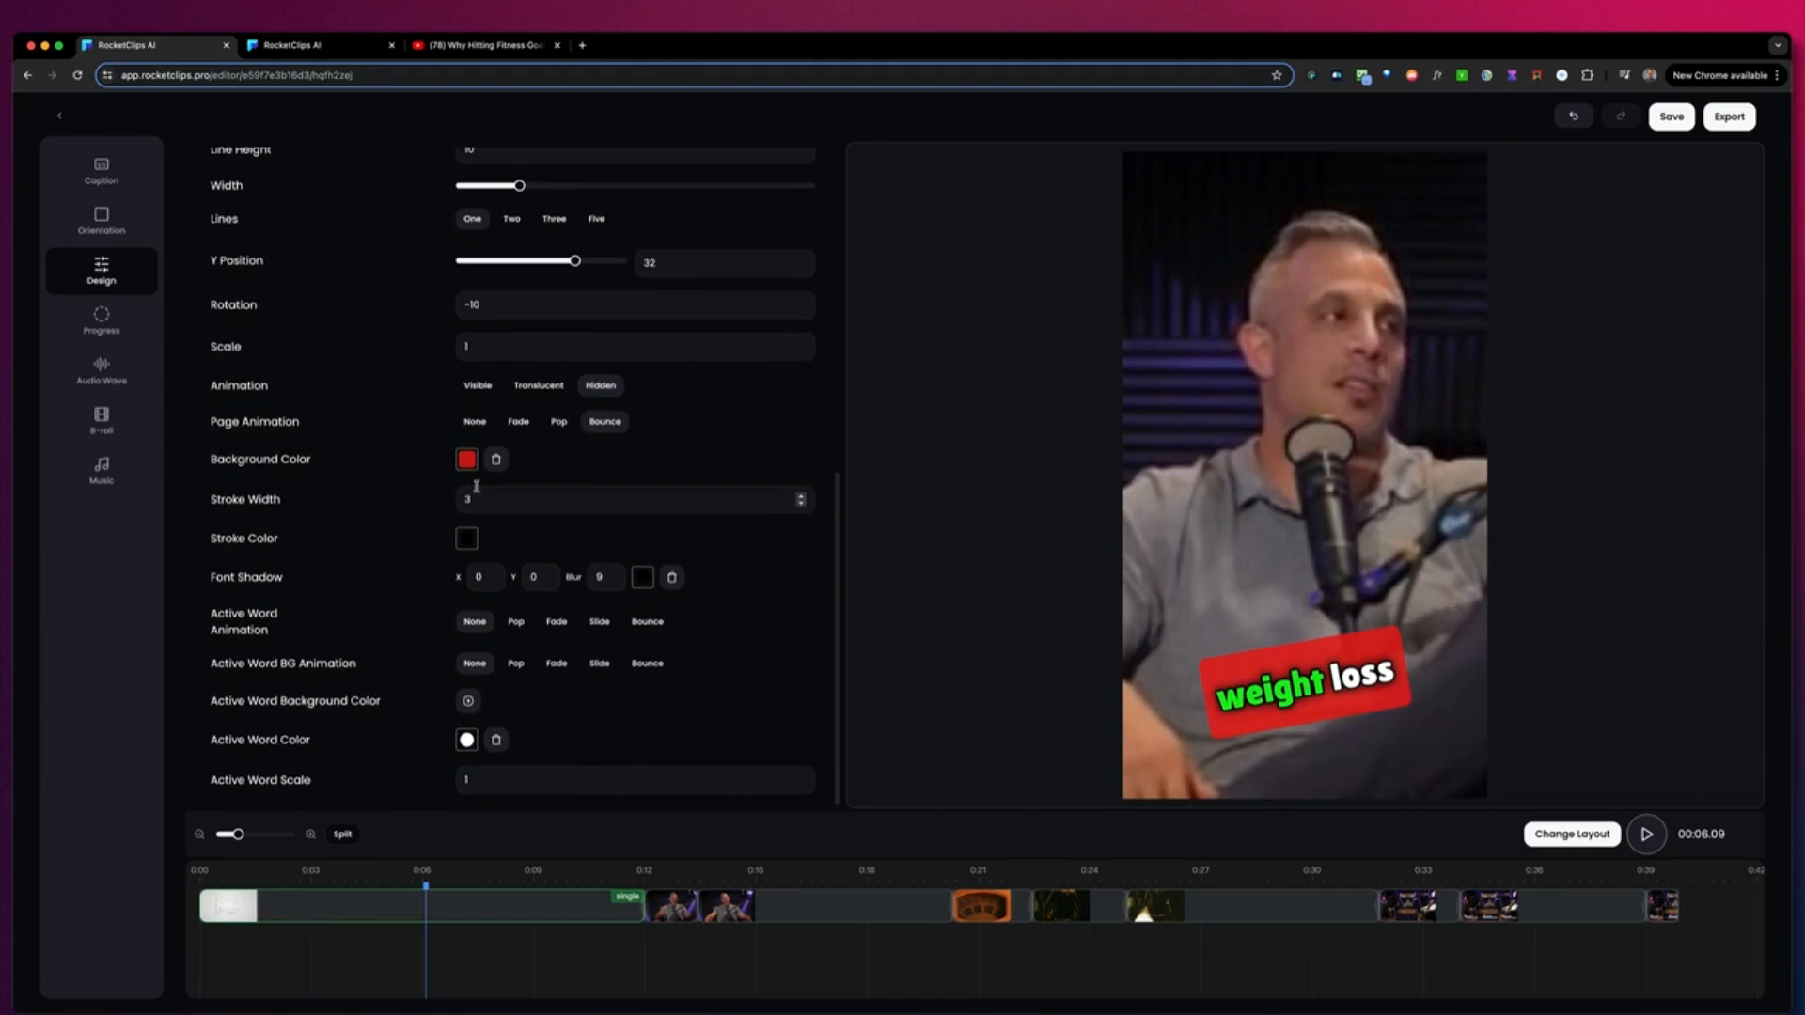
{"action": "left_click", "coordinate": [467, 539]}
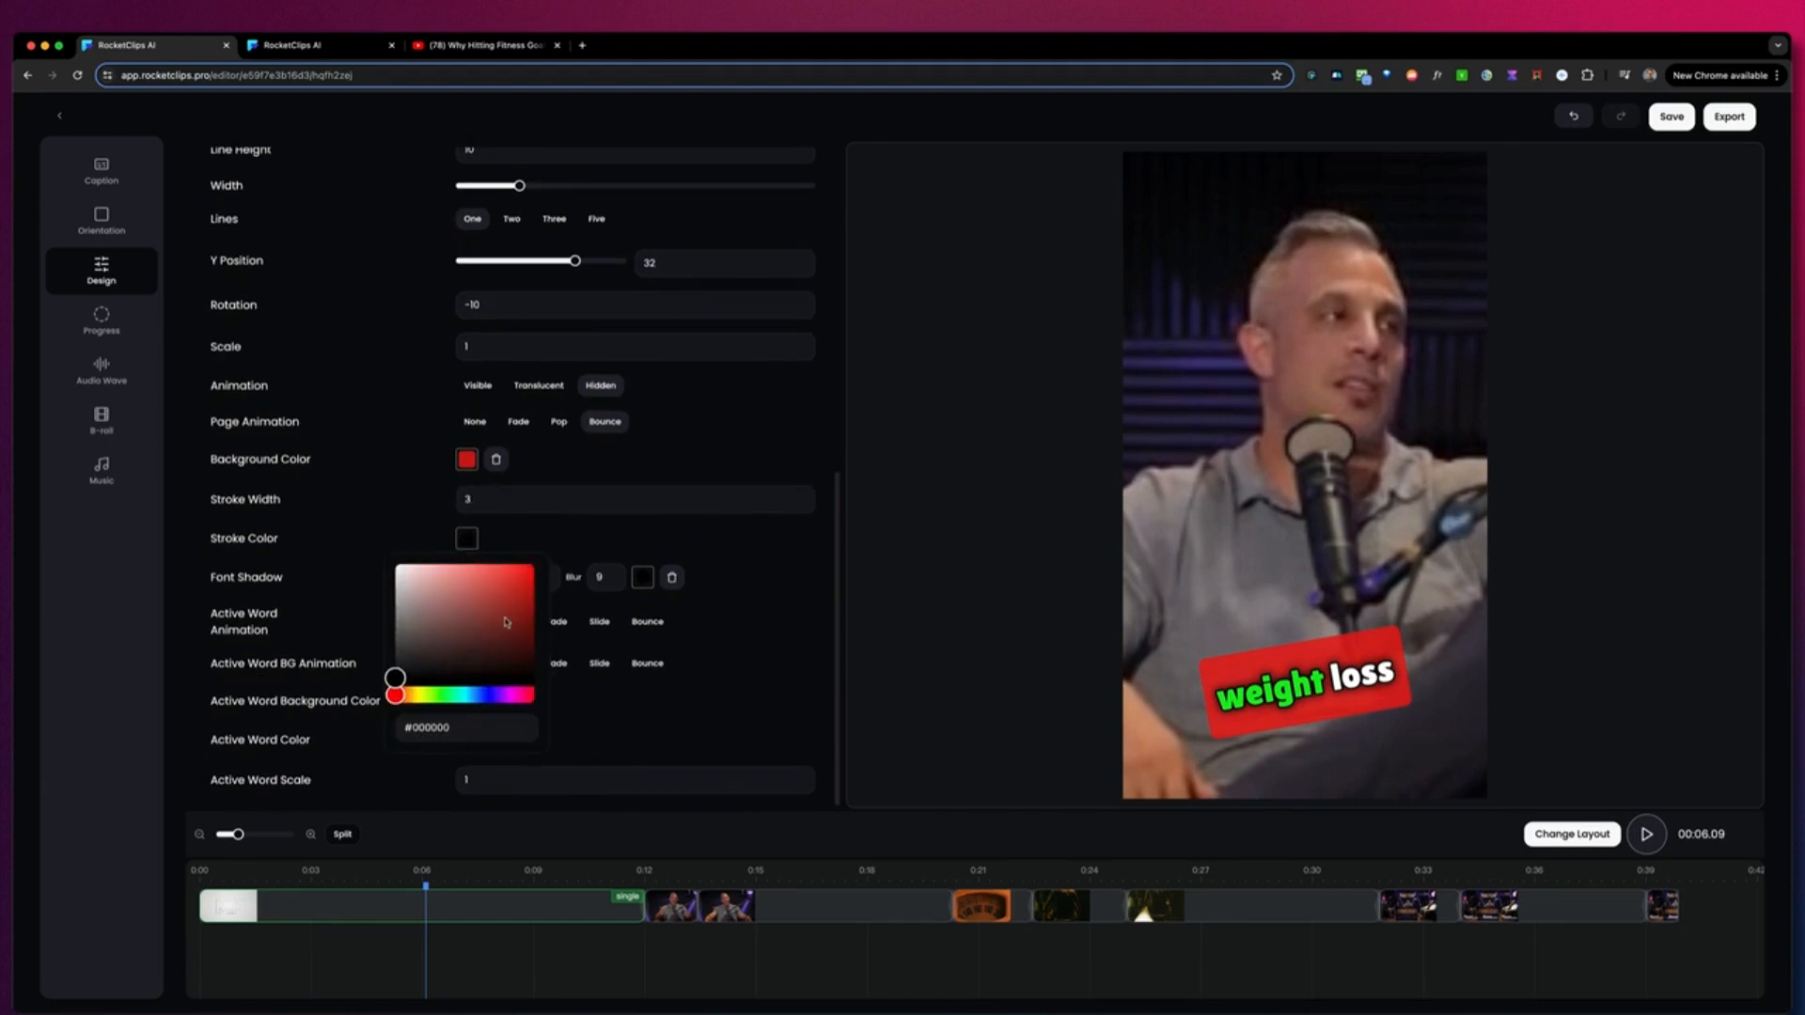
{"action": "left_click", "coordinate": [485, 696]}
{"action": "left_click", "coordinate": [526, 577]}
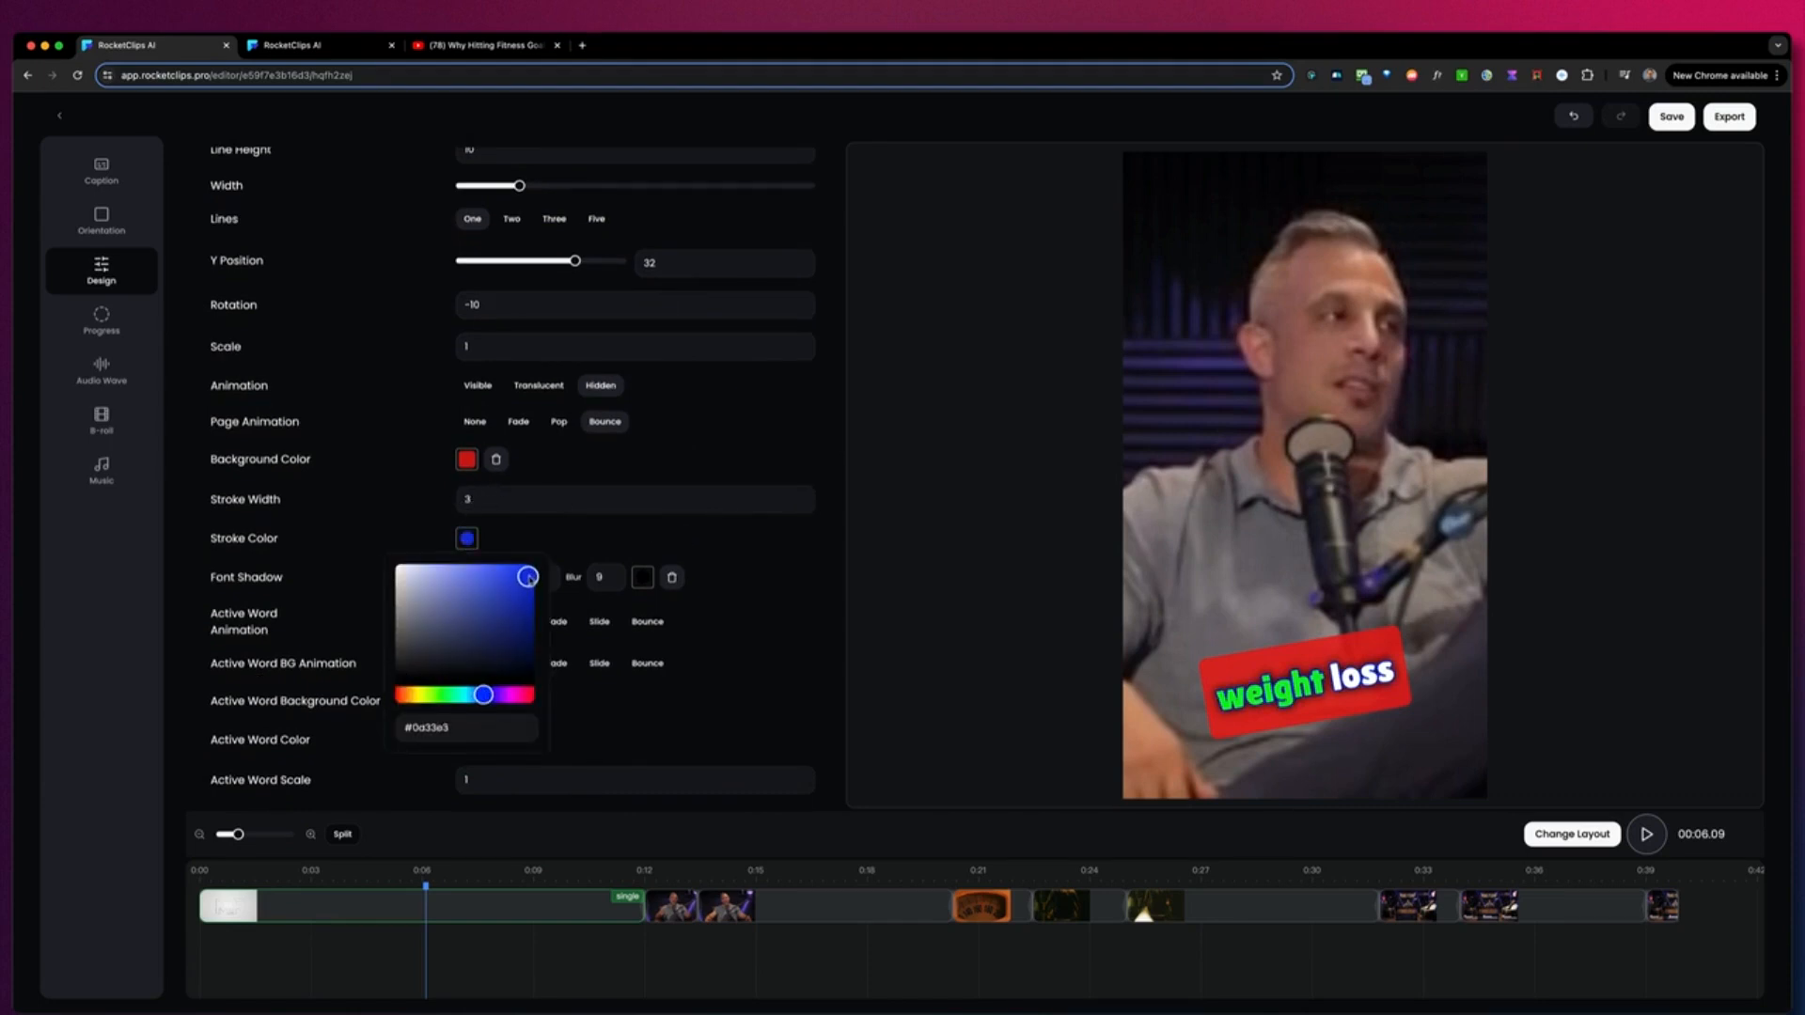
{"action": "left_click", "coordinate": [655, 525]}
- Give the active word the Slide animation and a yellow #f4cc21 background with the Pop animation
{"action": "scroll", "coordinate": [753, 598], "scroll_direction": "down", "scroll_amount": 1}
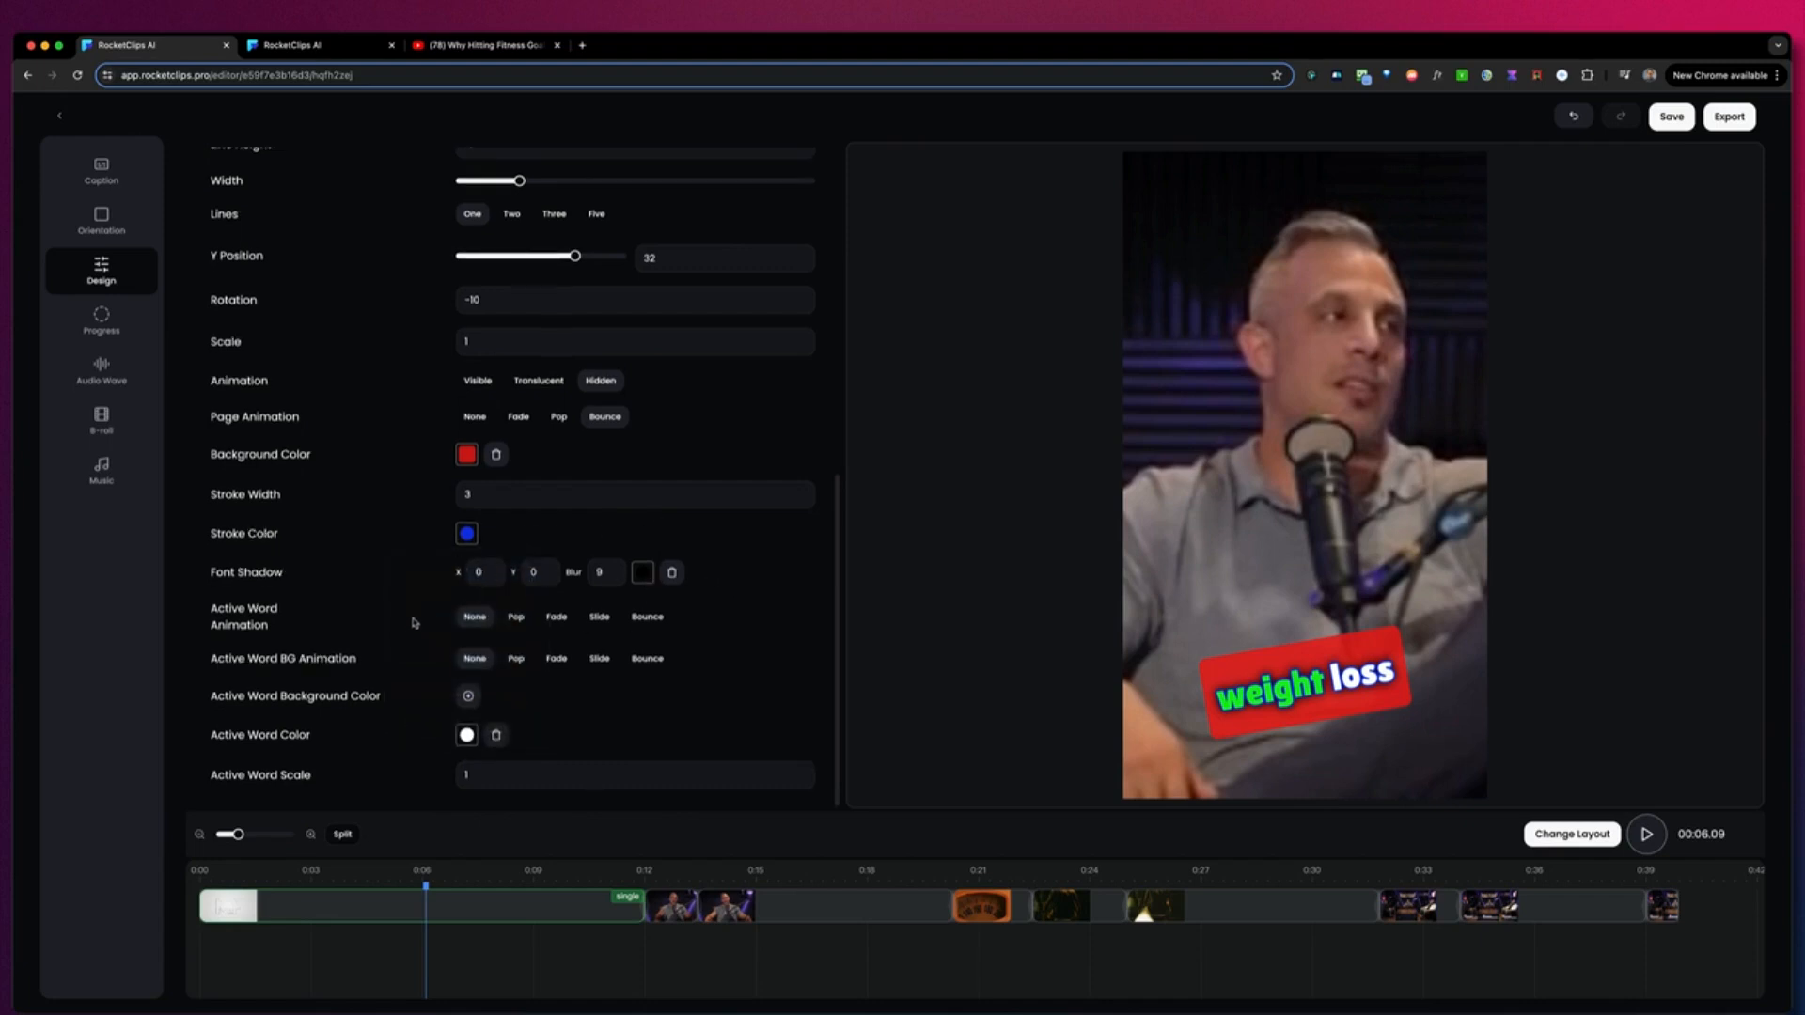
{"action": "left_click", "coordinate": [518, 619]}
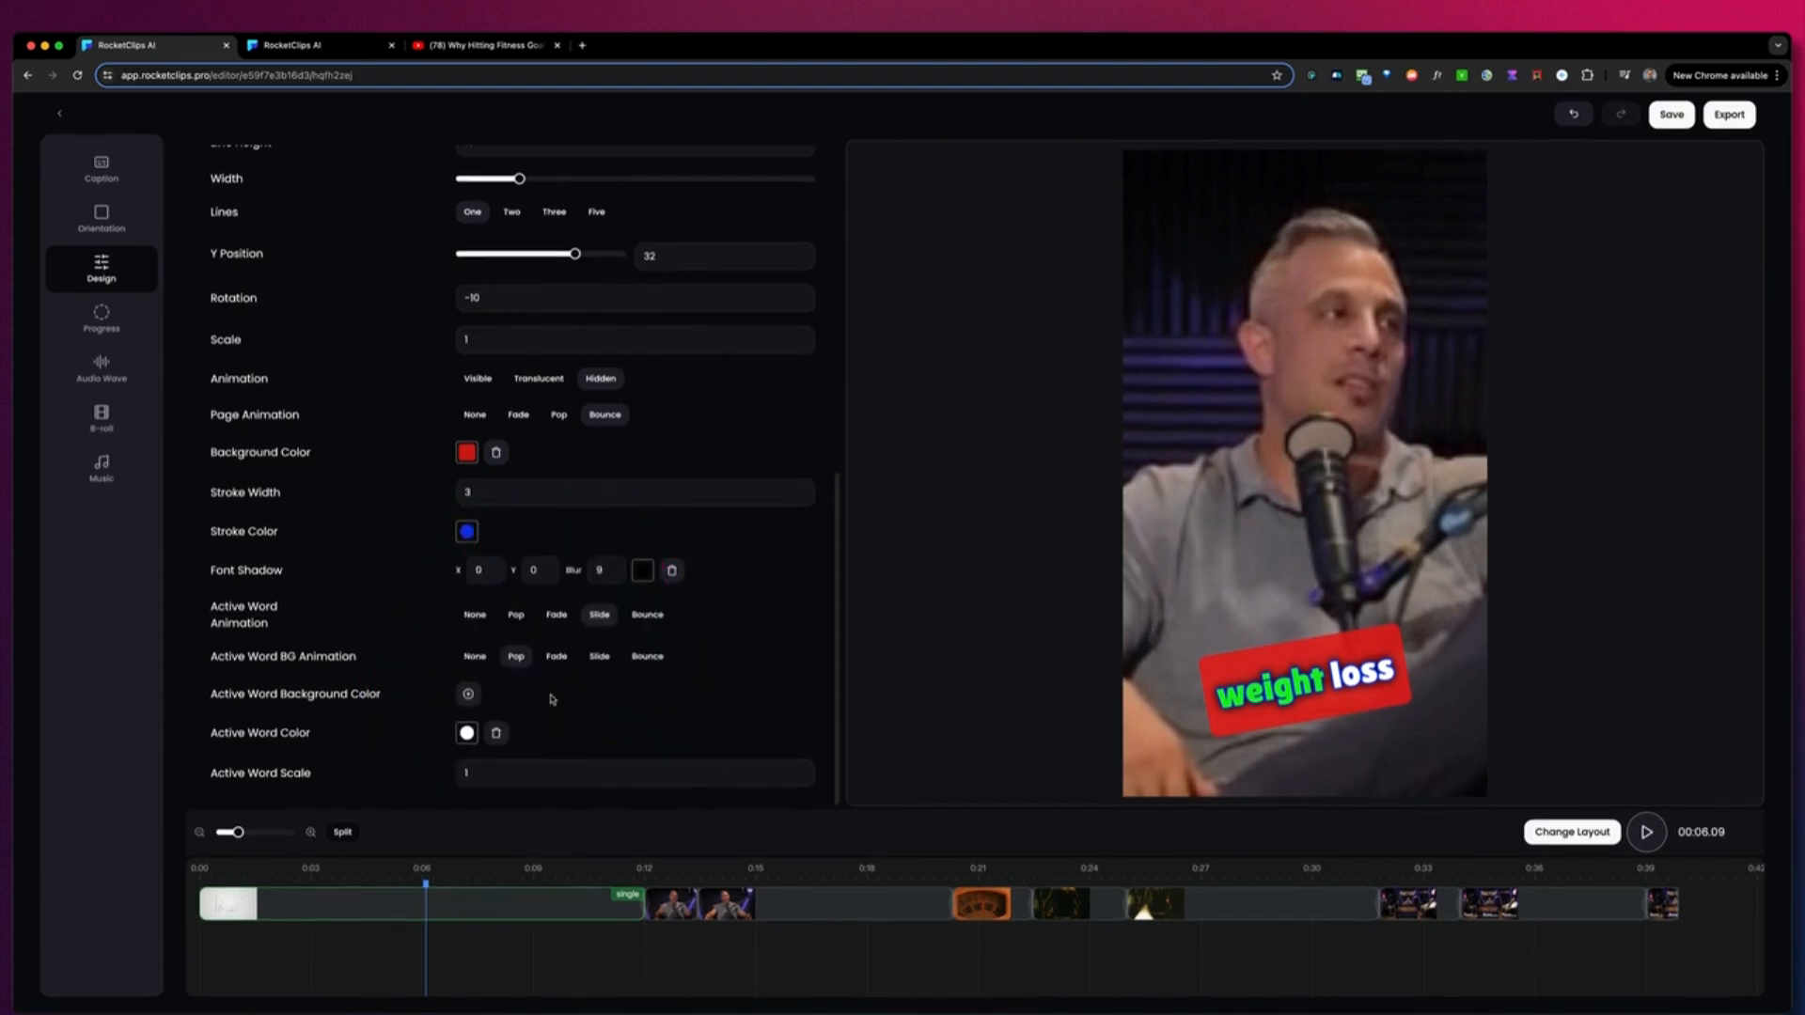
{"action": "left_click", "coordinate": [468, 697]}
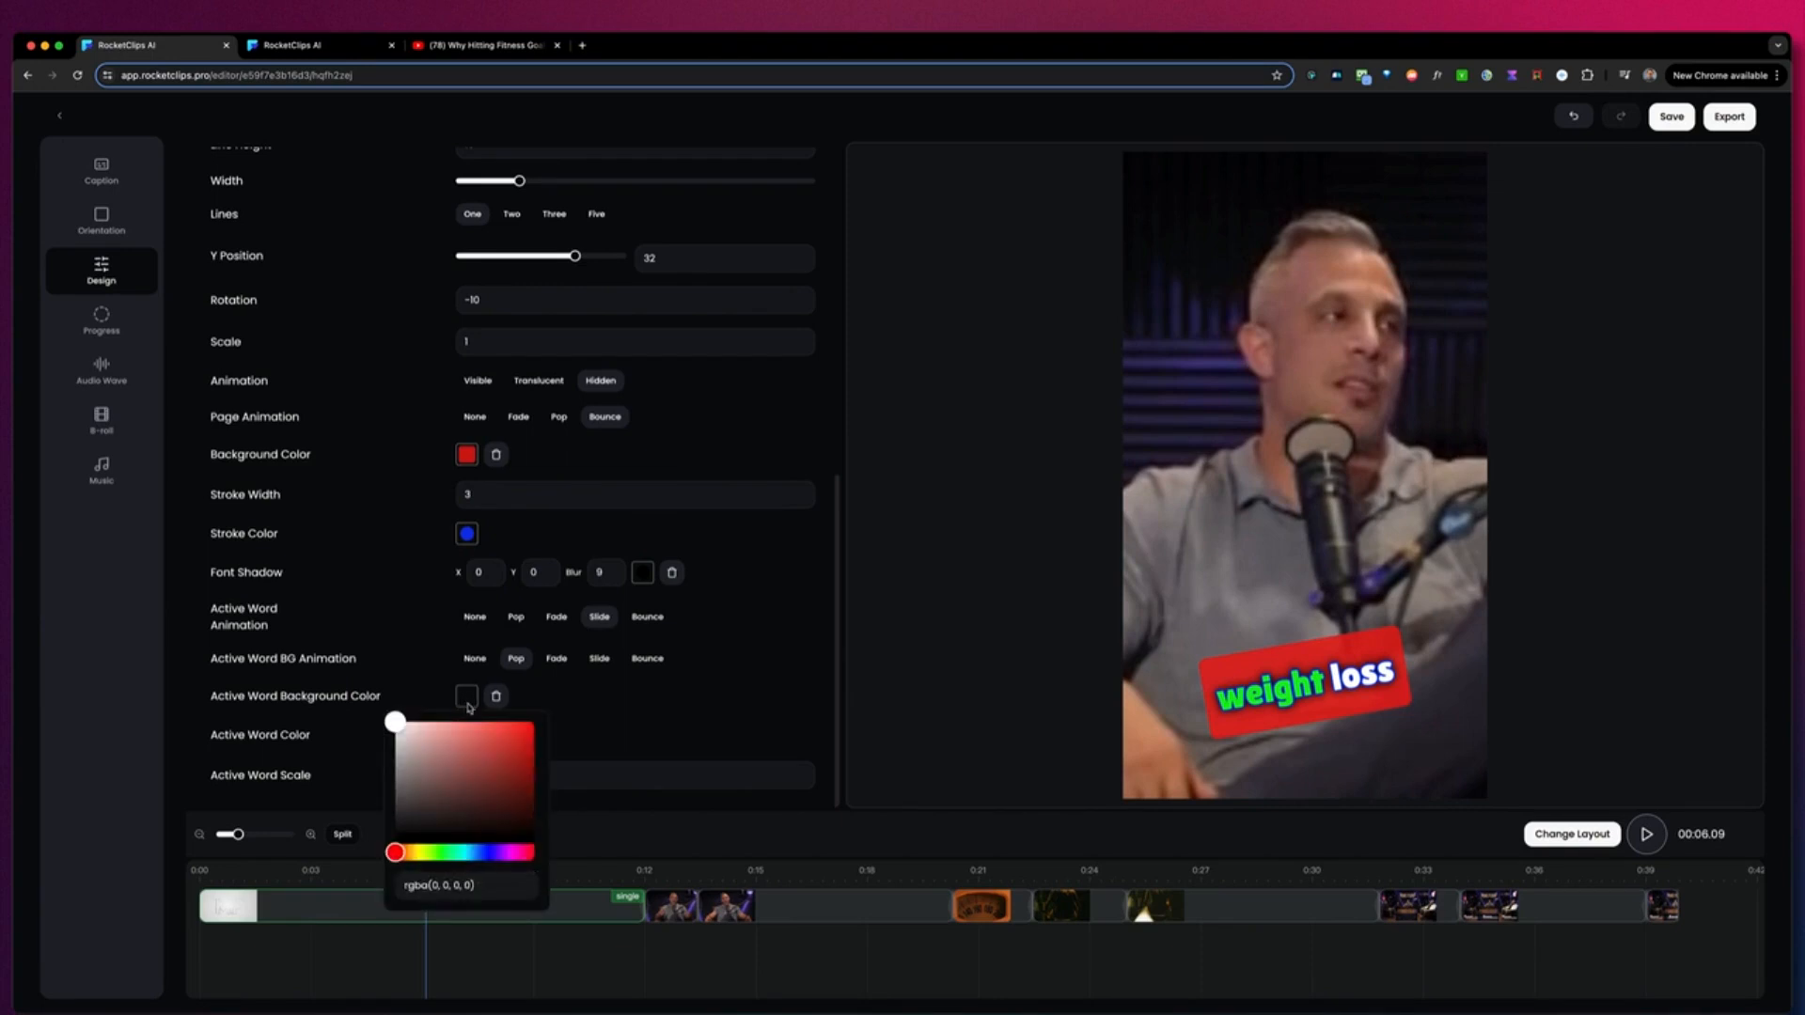
{"action": "left_click", "coordinate": [415, 853]}
{"action": "left_click", "coordinate": [517, 728]}
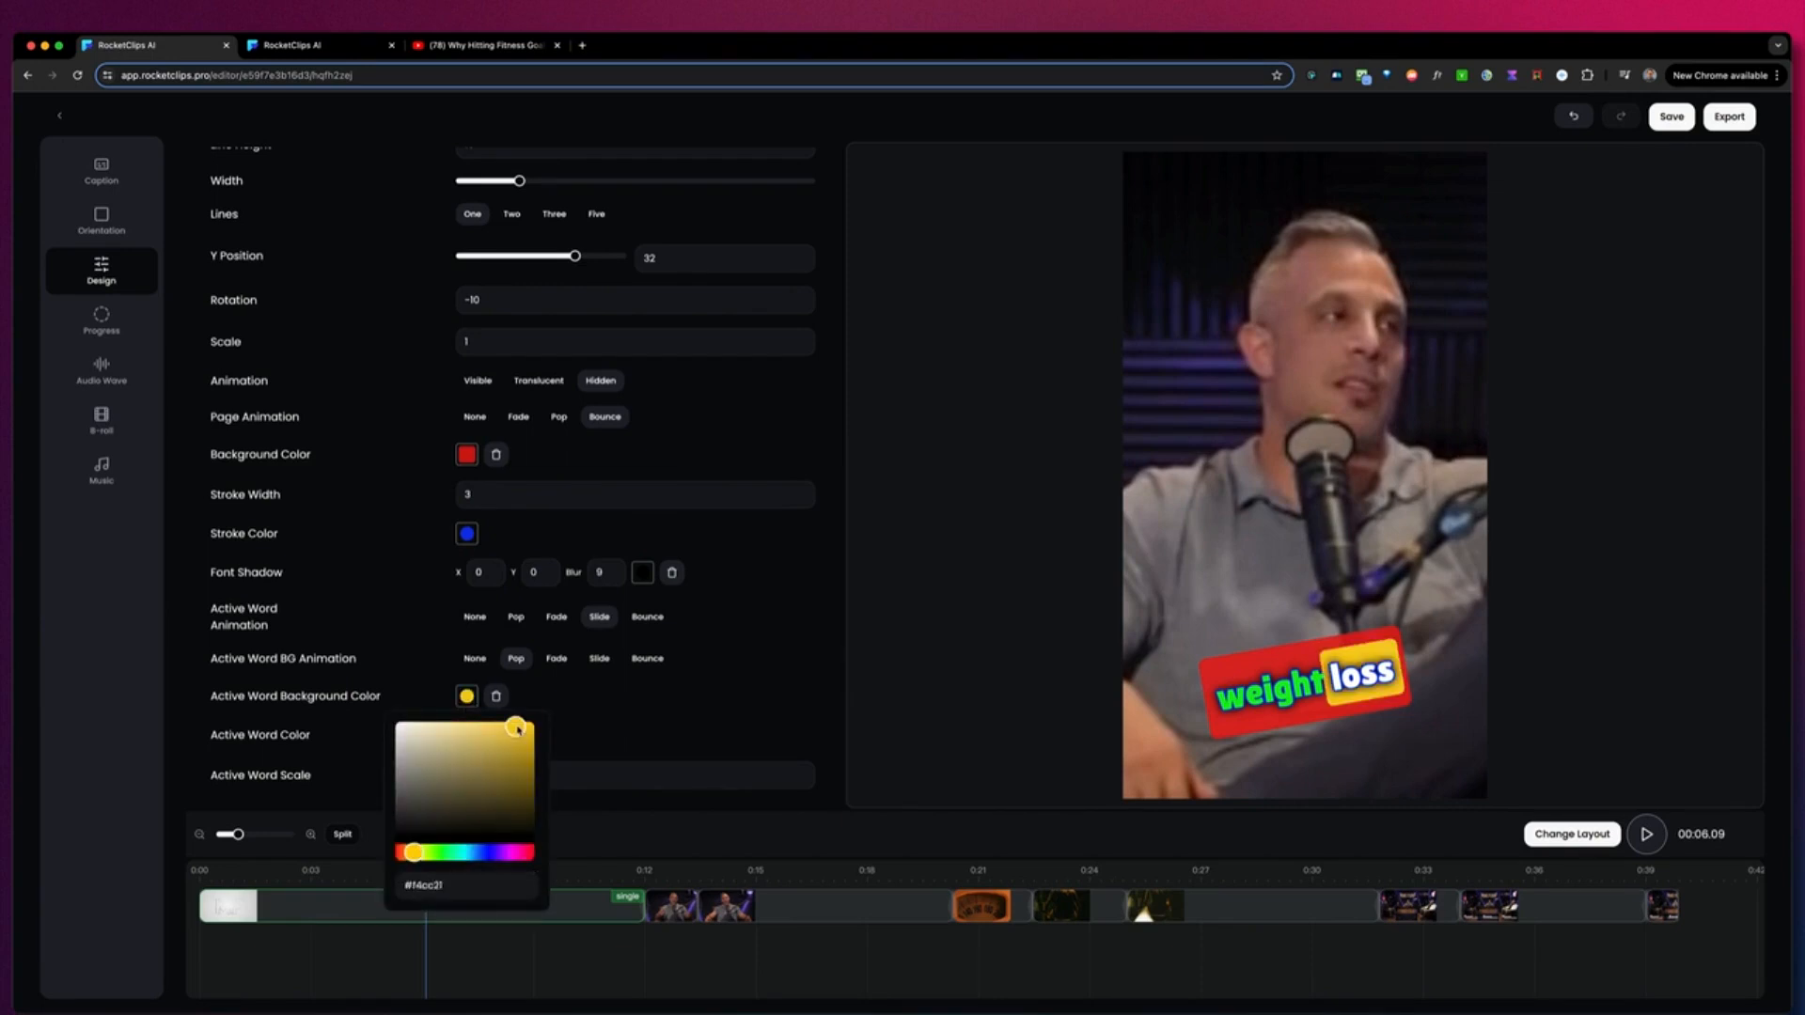
{"action": "left_click", "coordinate": [857, 672]}
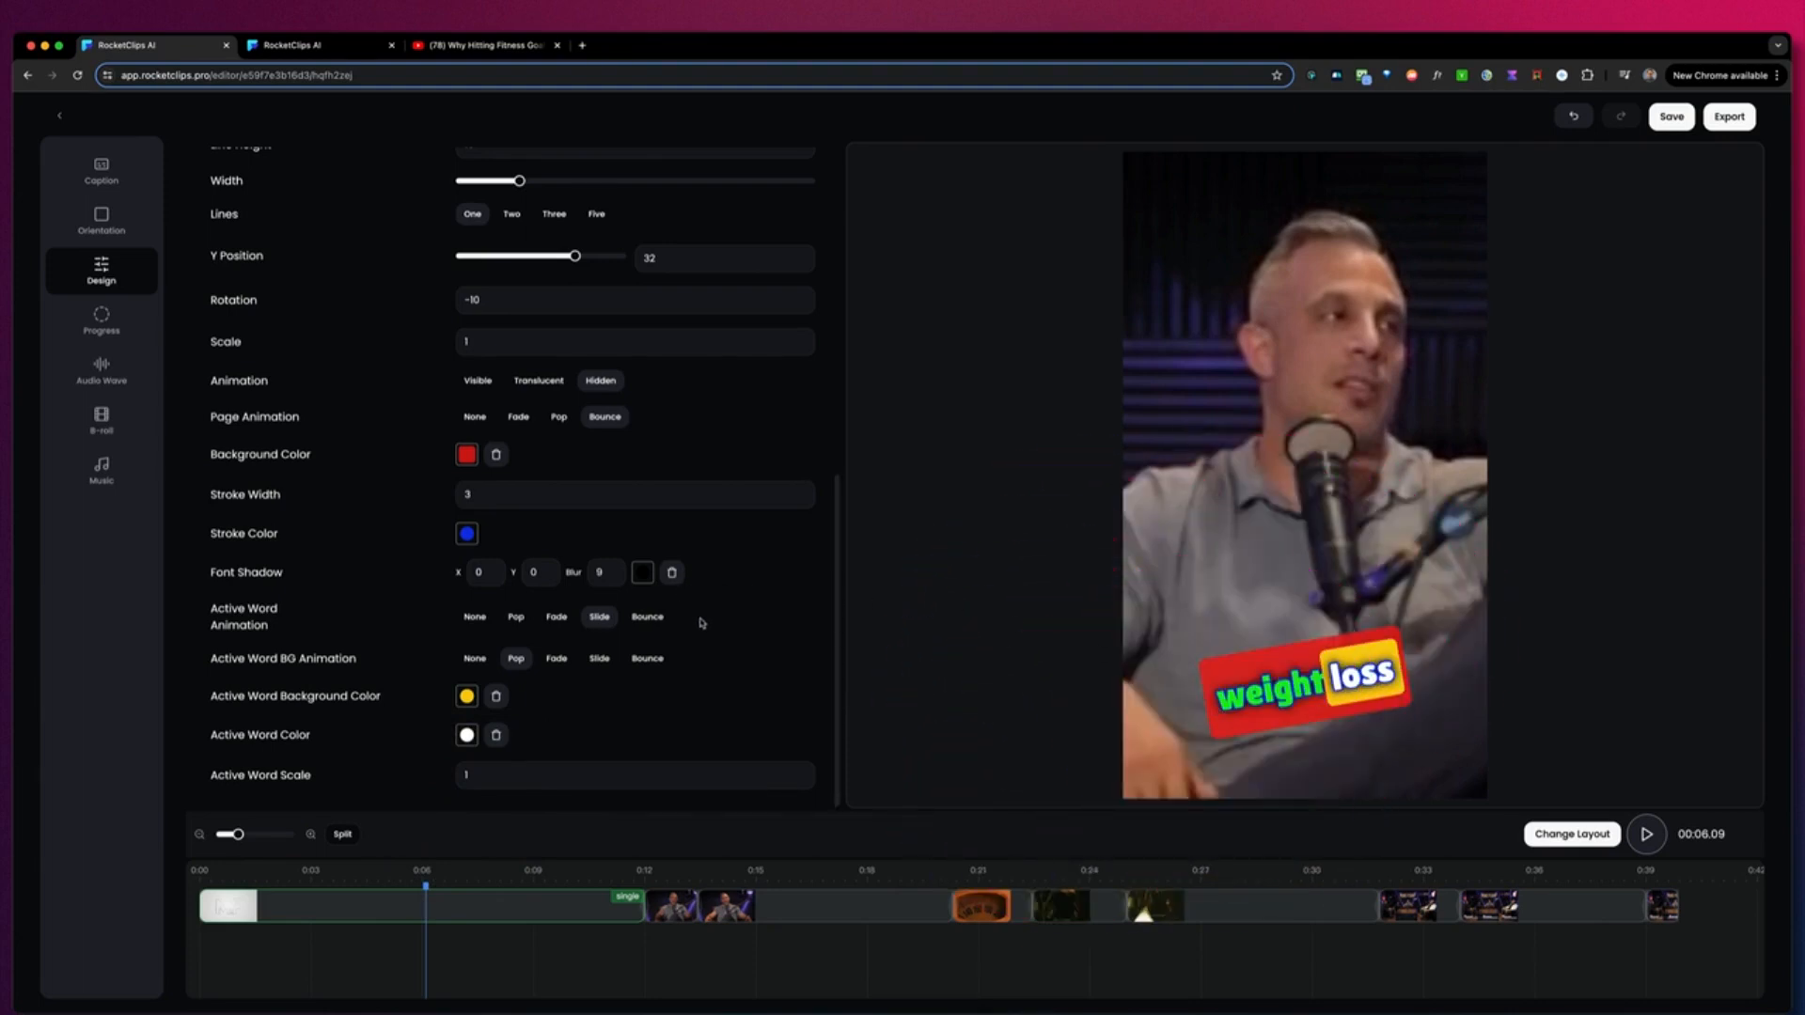
- Look at the active word color picker without changing it and set the active word scale to 1,3
{"action": "left_click", "coordinate": [466, 736]}
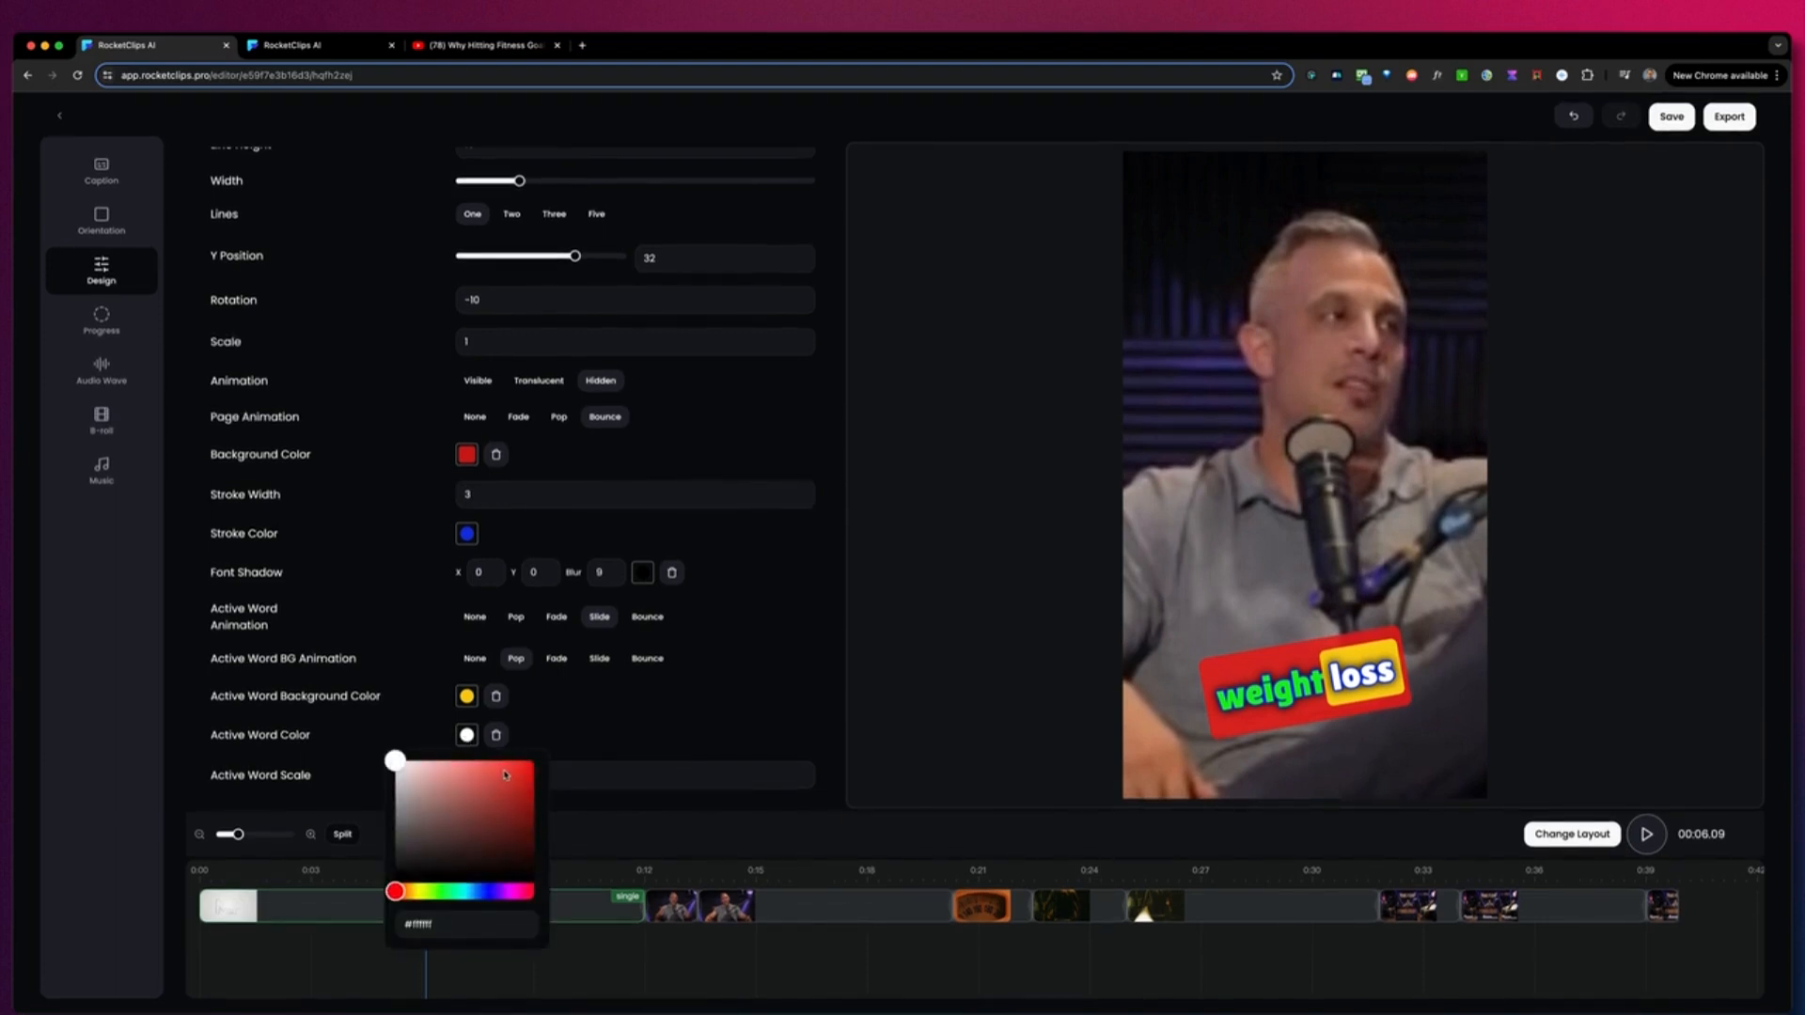
{"action": "left_click", "coordinate": [732, 708]}
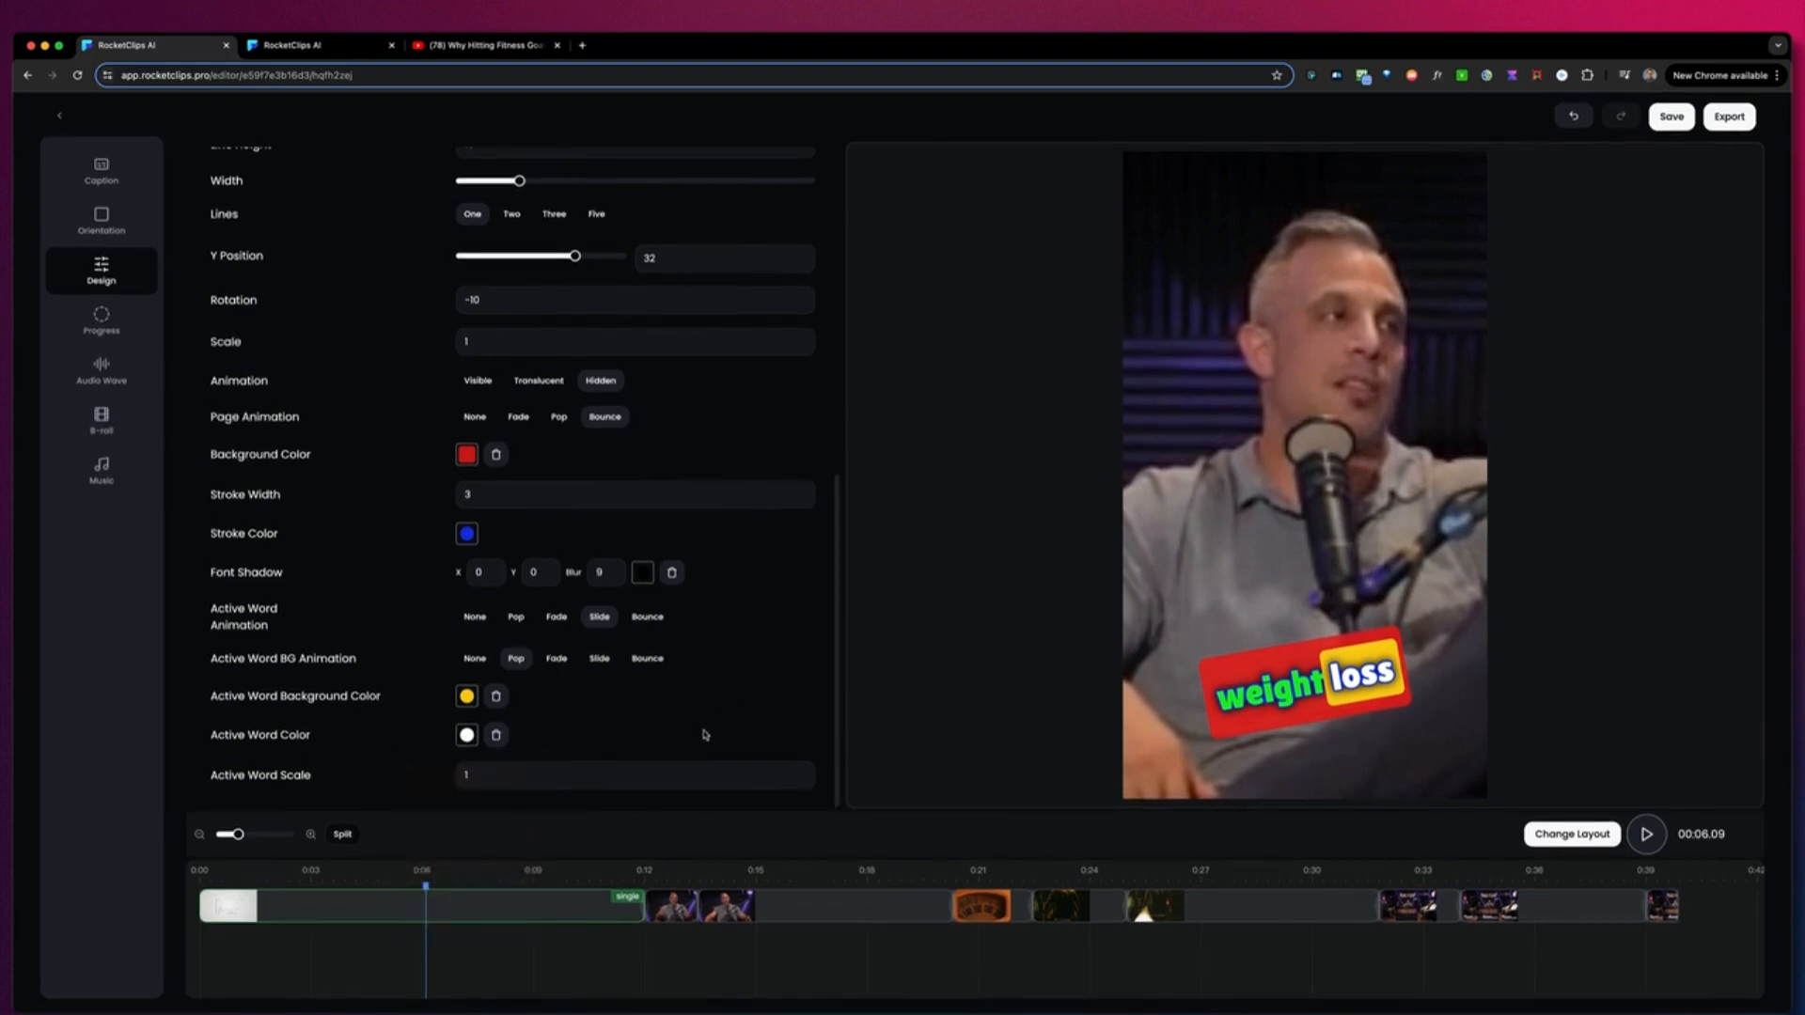
{"action": "left_click", "coordinate": [802, 776]}
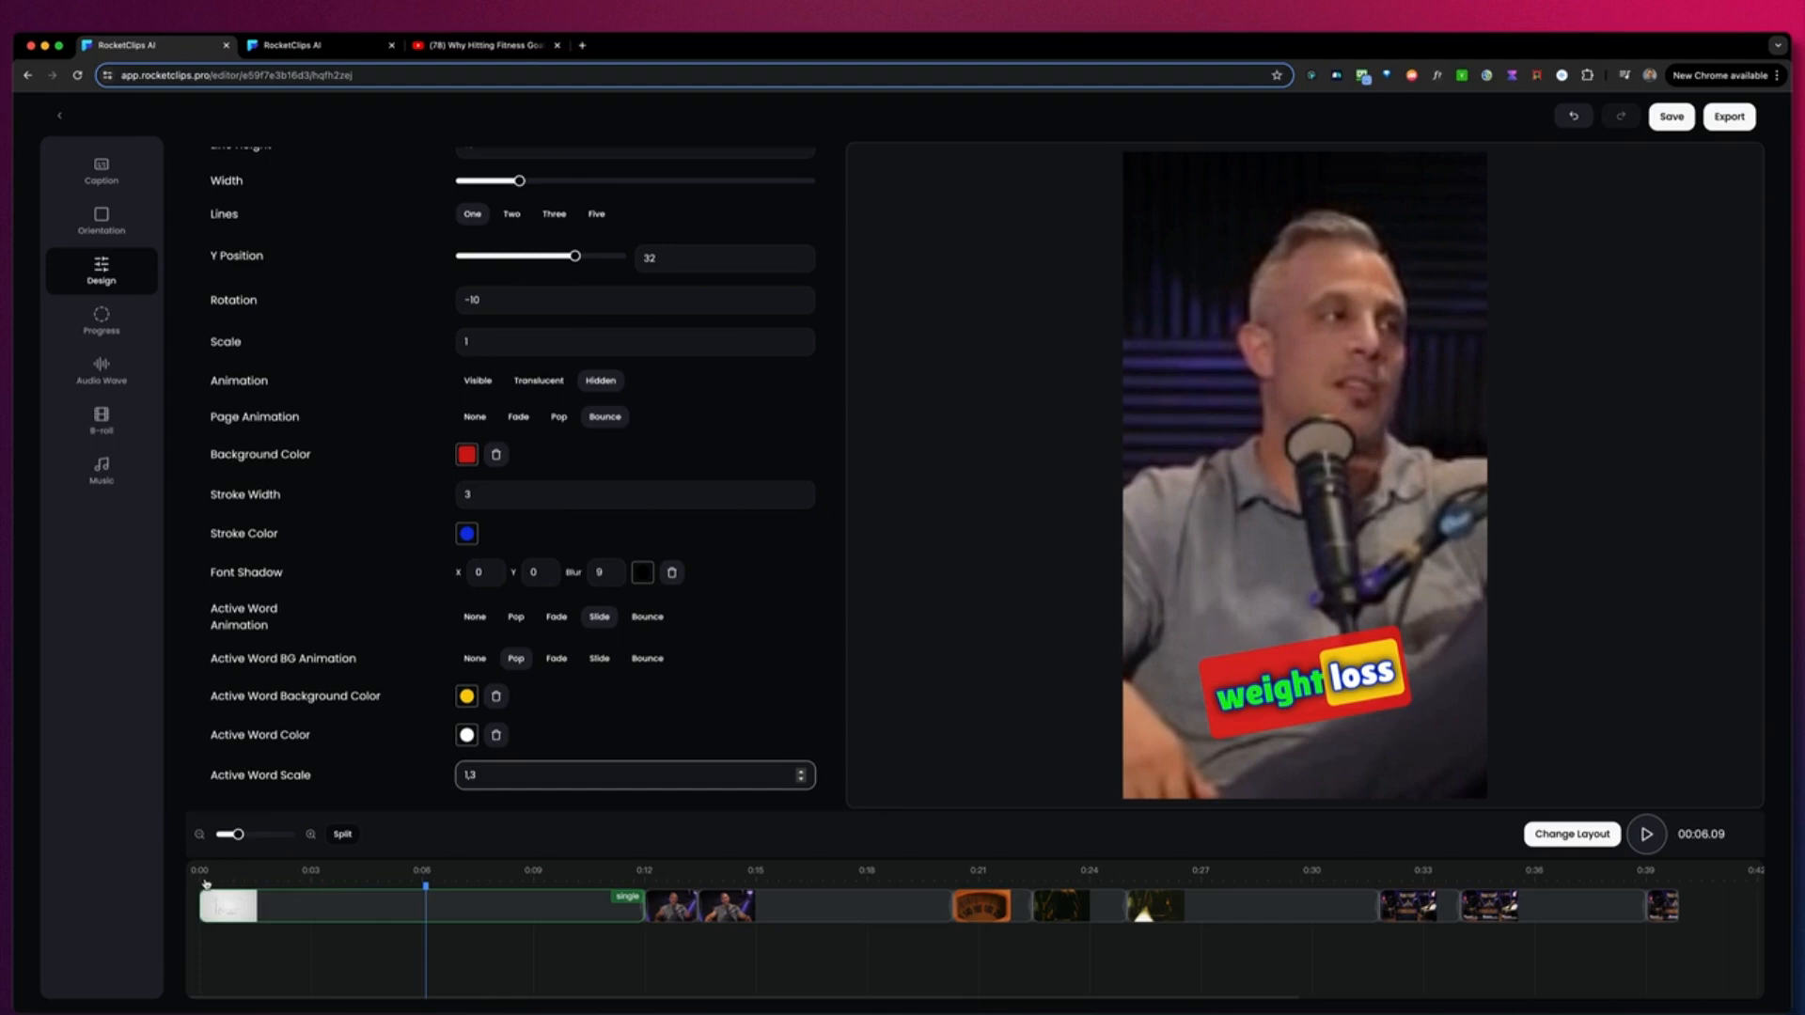
- Play the clip from the beginning to 00:04.36 to preview the restyled subtitles
{"action": "left_click", "coordinate": [205, 883]}
{"action": "key", "text": "space"}
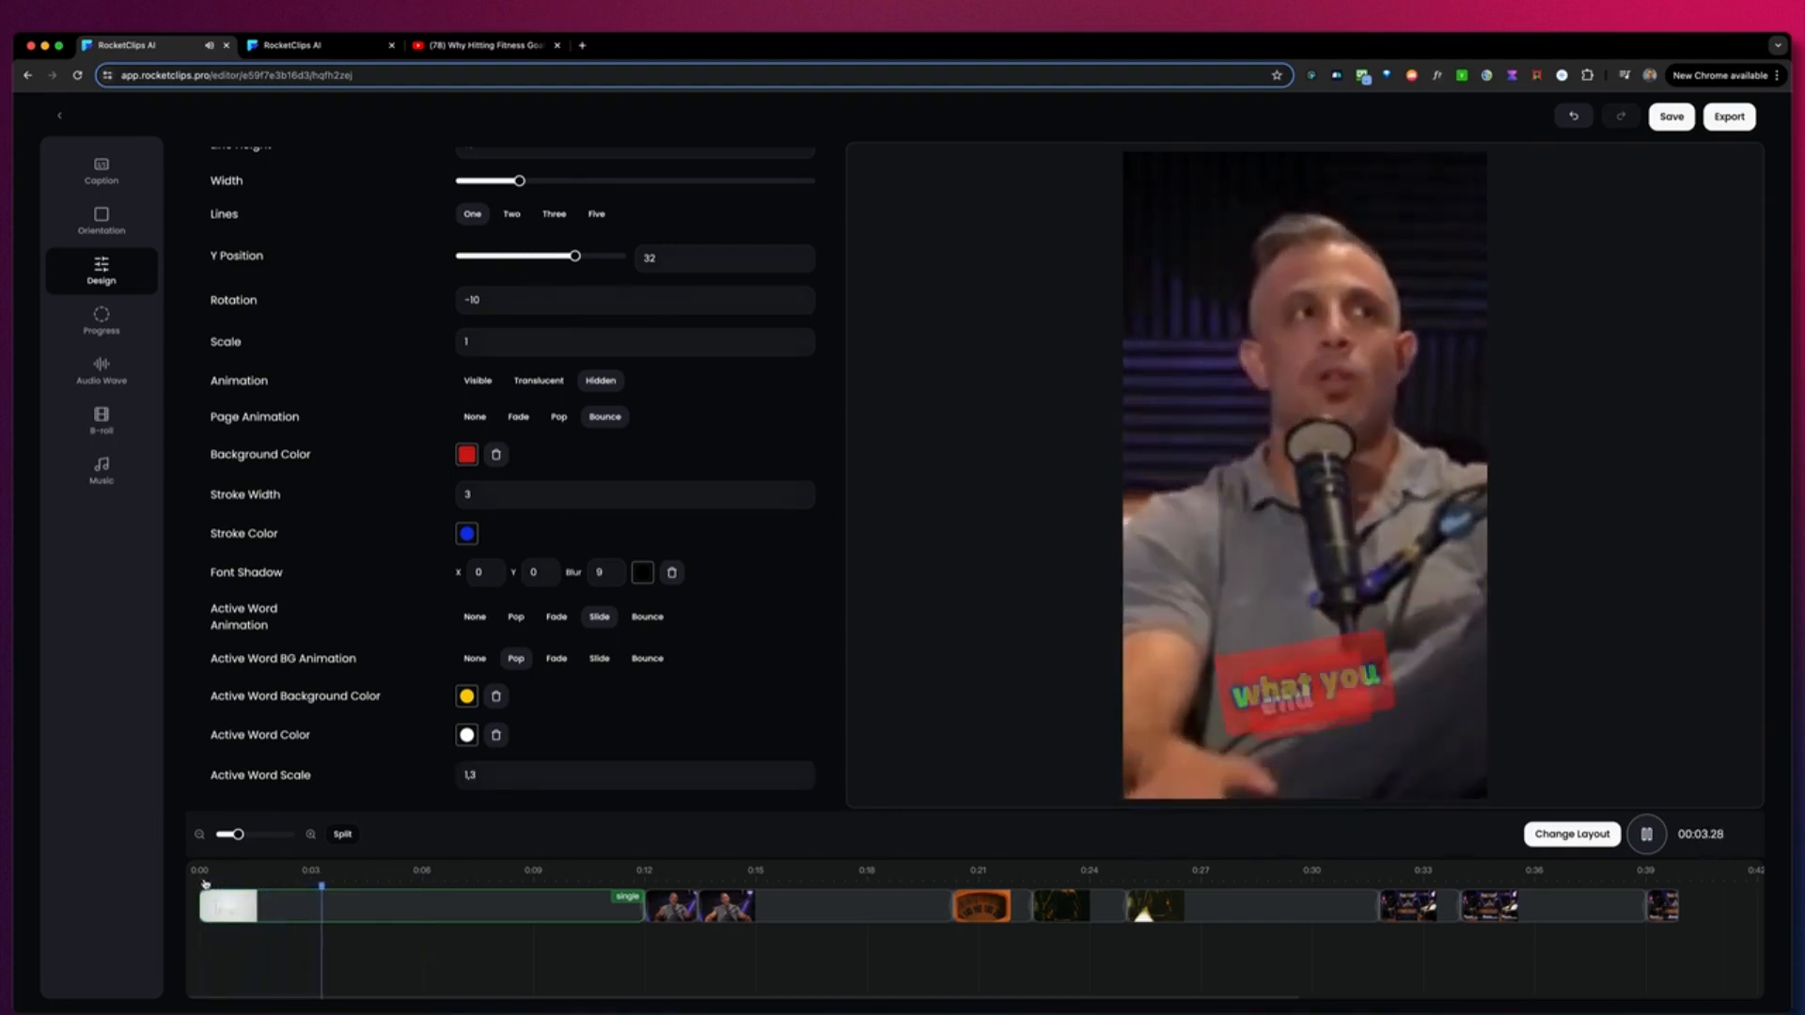
{"action": "key", "text": "space"}
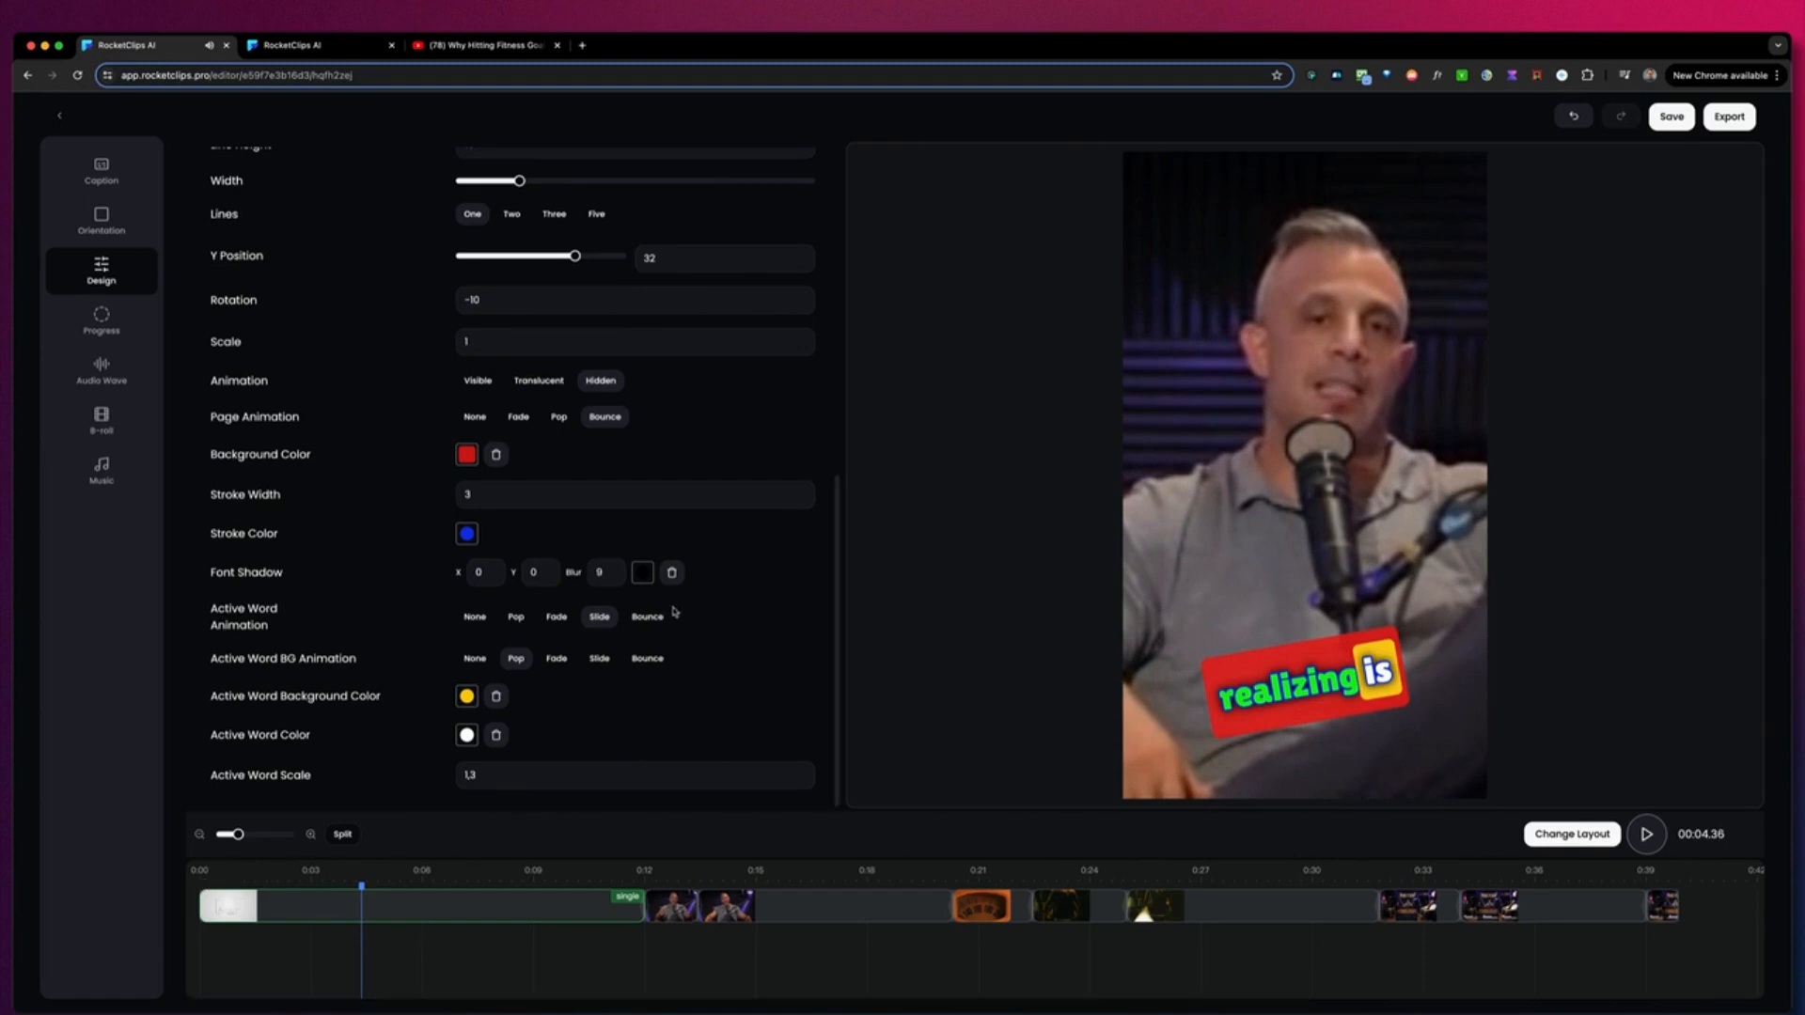
- Try two and three subtitle lines on the clip and return to one line
{"action": "scroll", "coordinate": [674, 612], "scroll_direction": "up", "scroll_amount": 4}
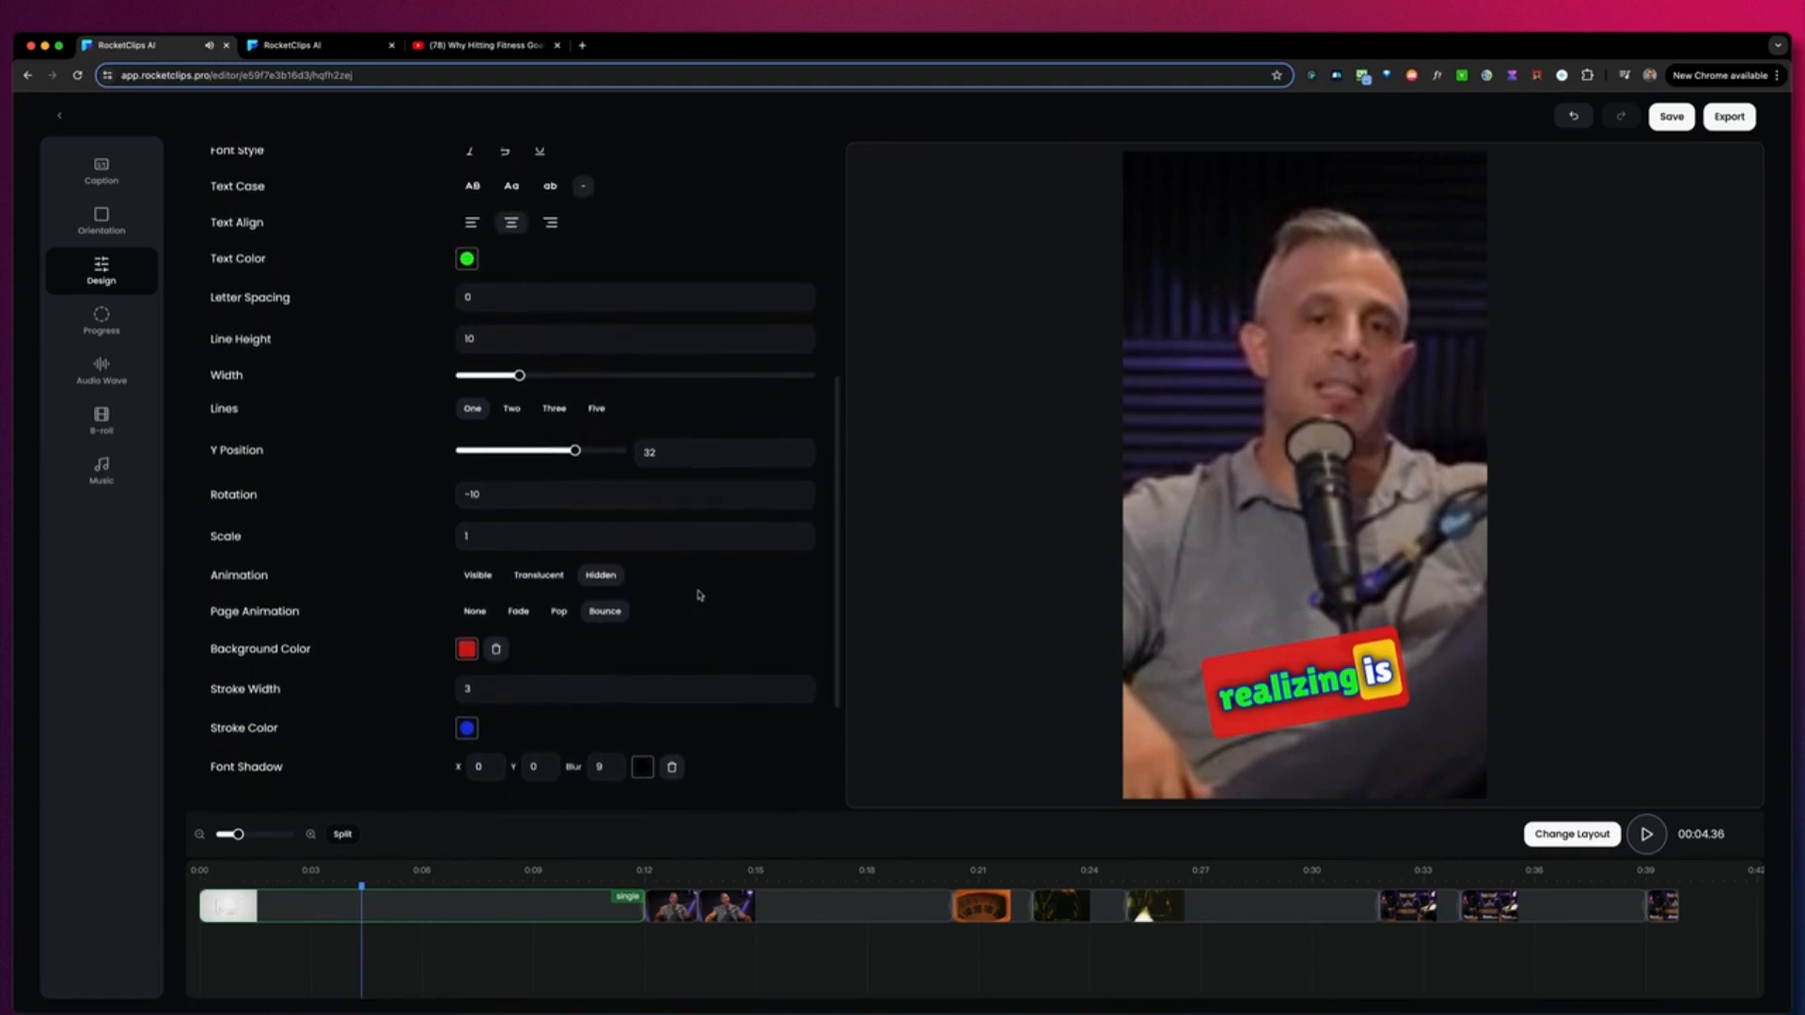
{"action": "scroll", "coordinate": [699, 595], "scroll_direction": "up", "scroll_amount": 5}
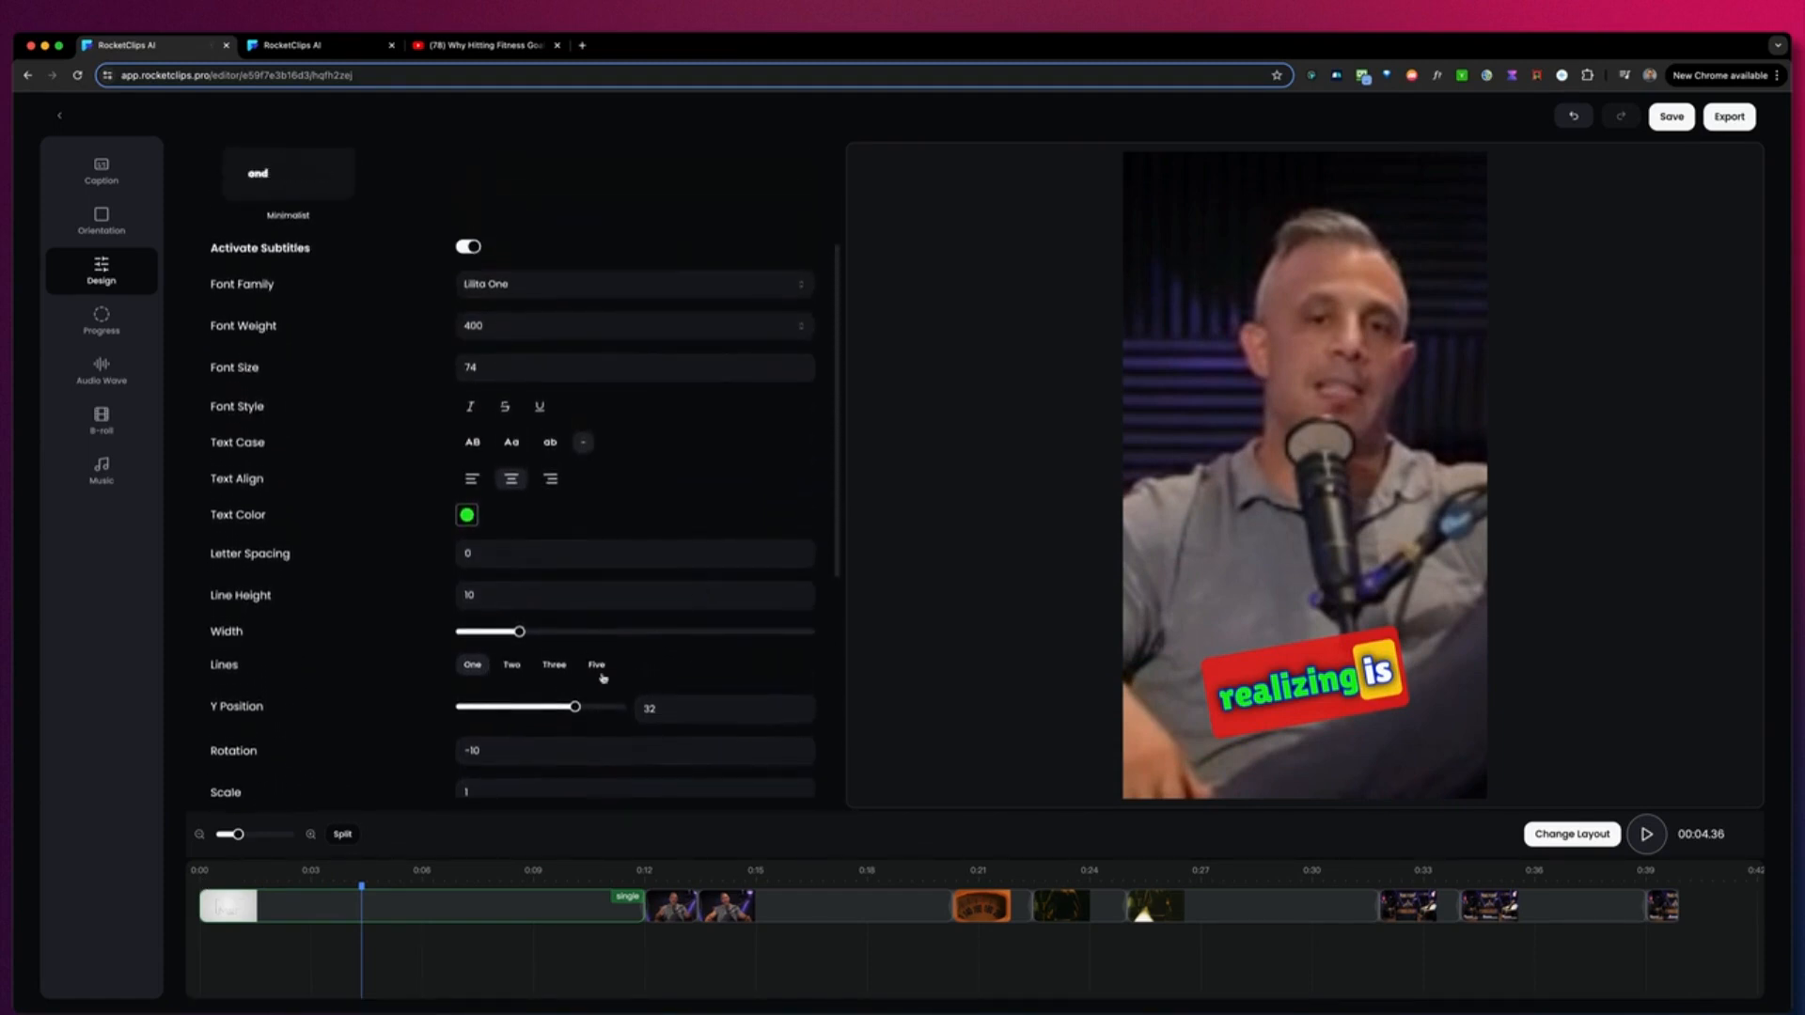
{"action": "left_click", "coordinate": [512, 663]}
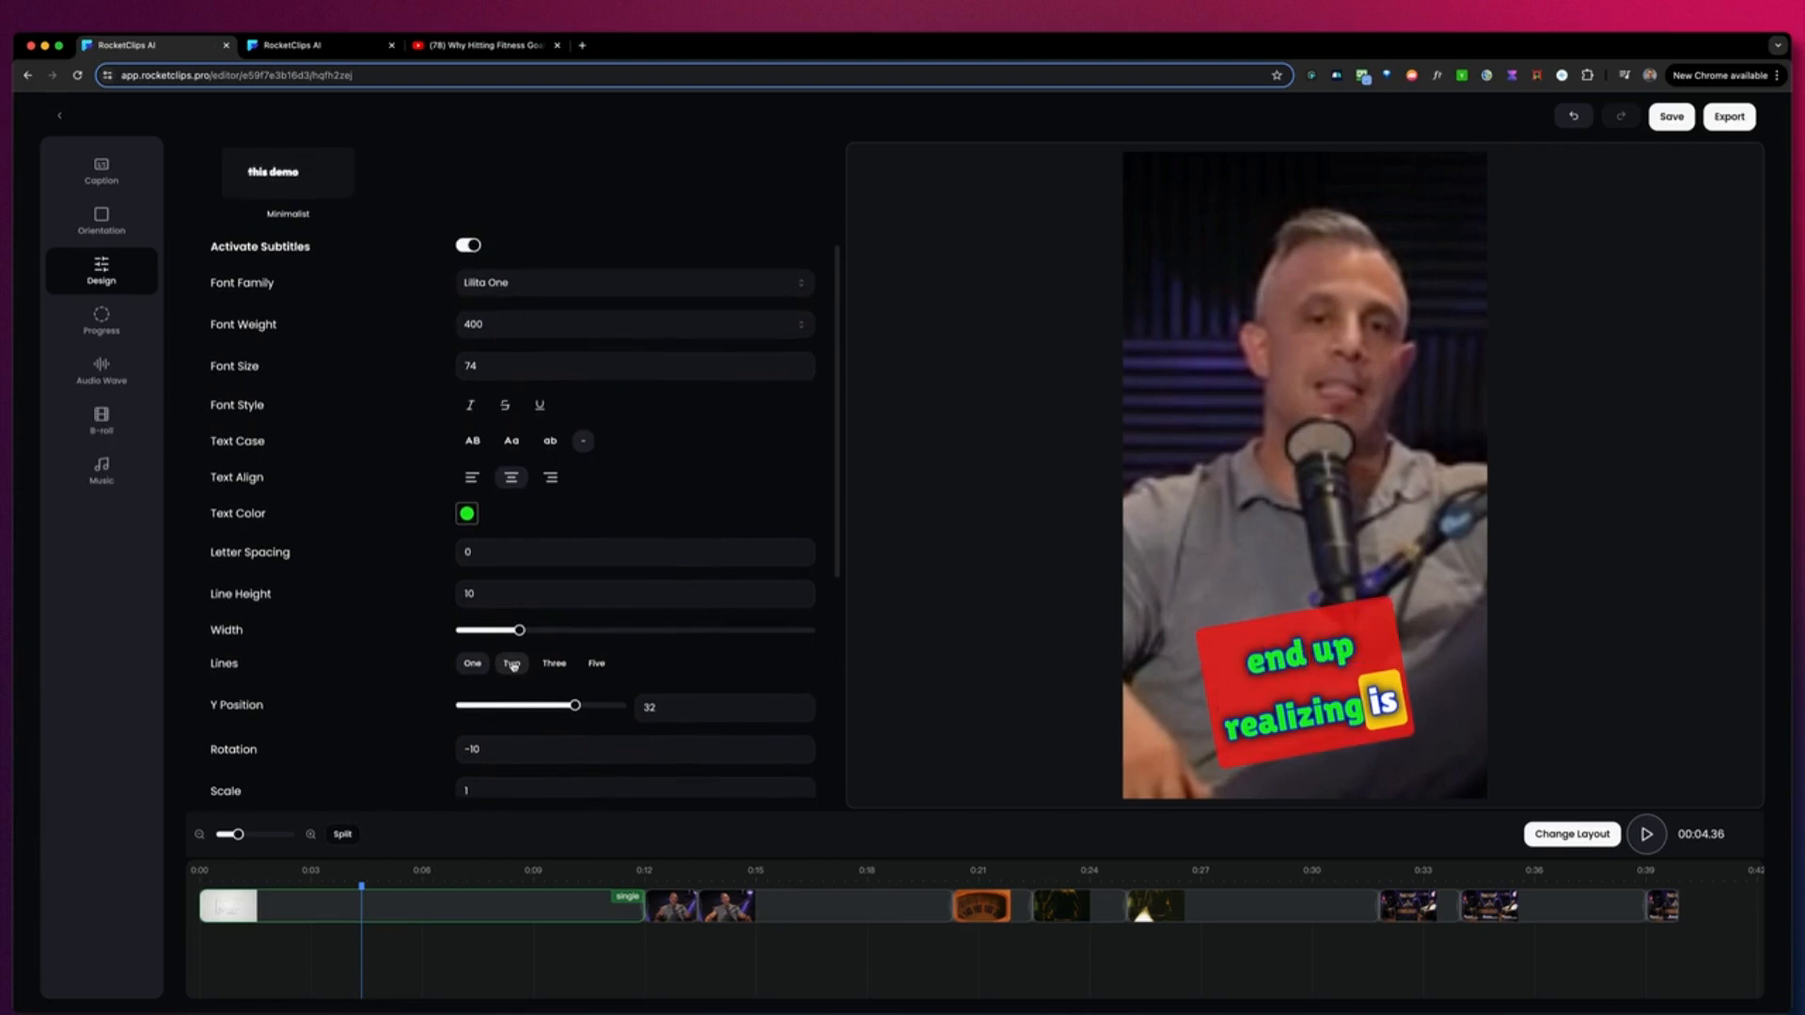
{"action": "left_click", "coordinate": [568, 664]}
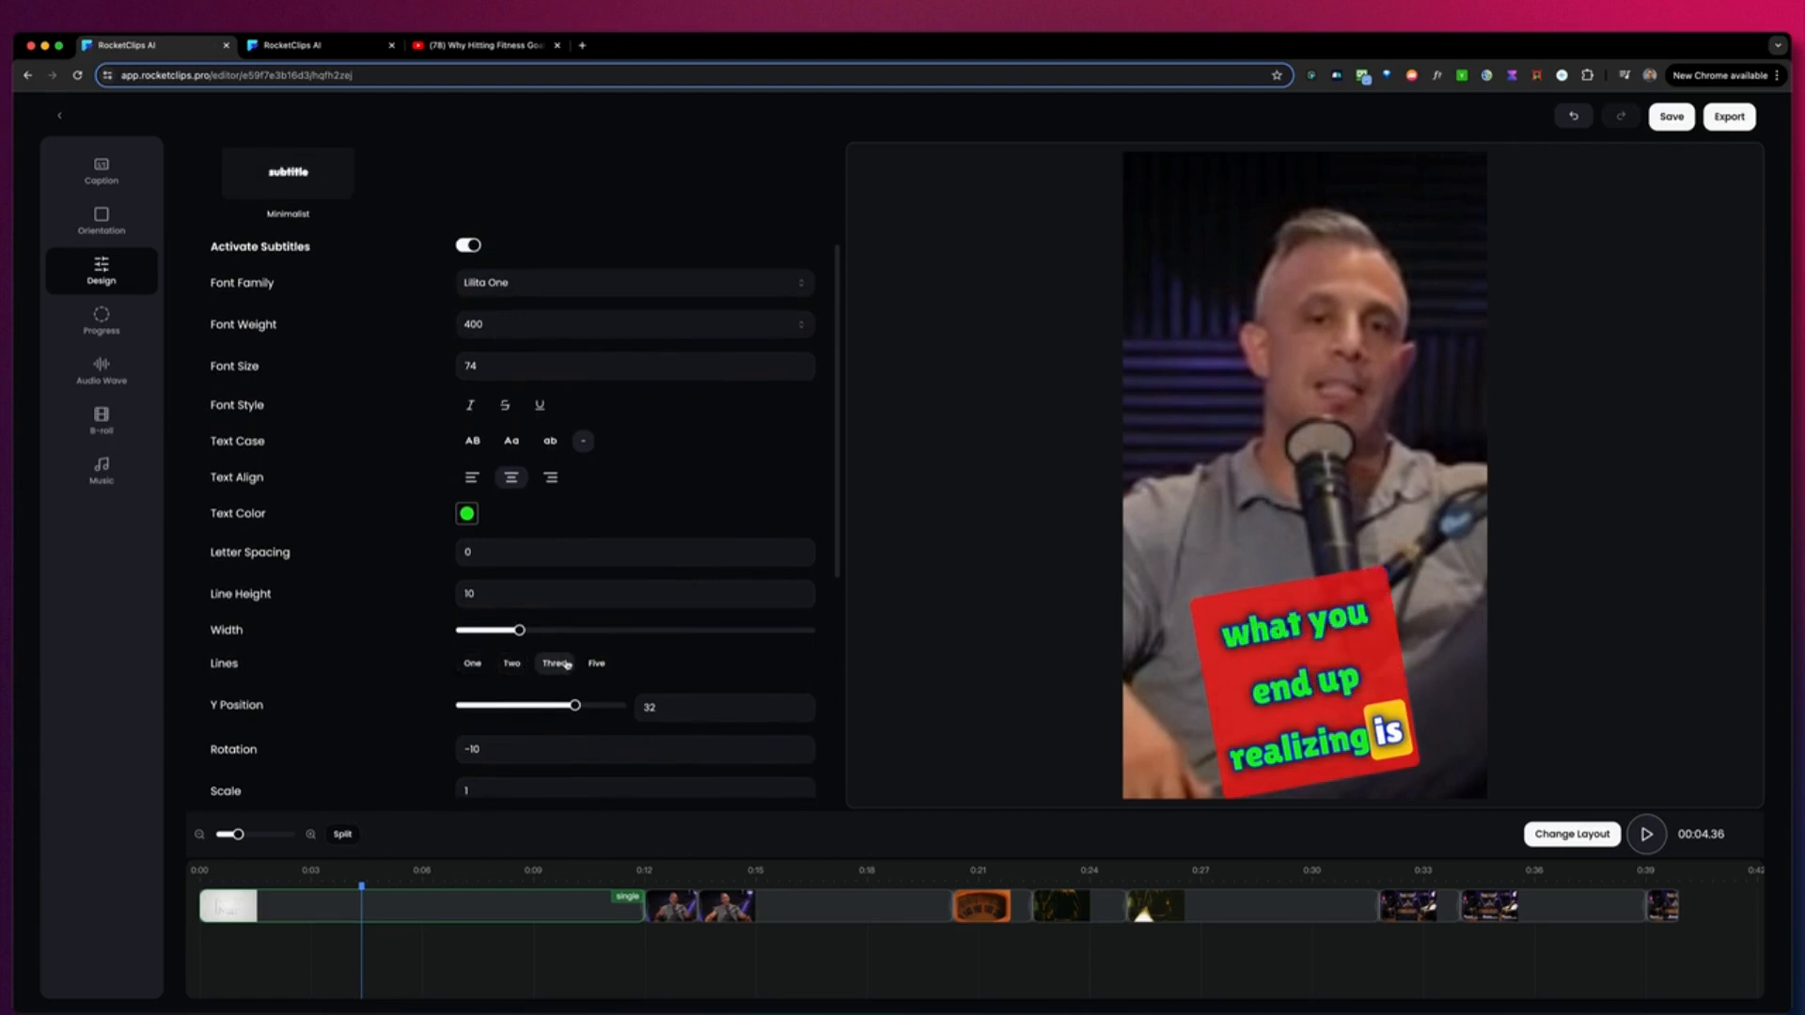
{"action": "left_click", "coordinate": [474, 663]}
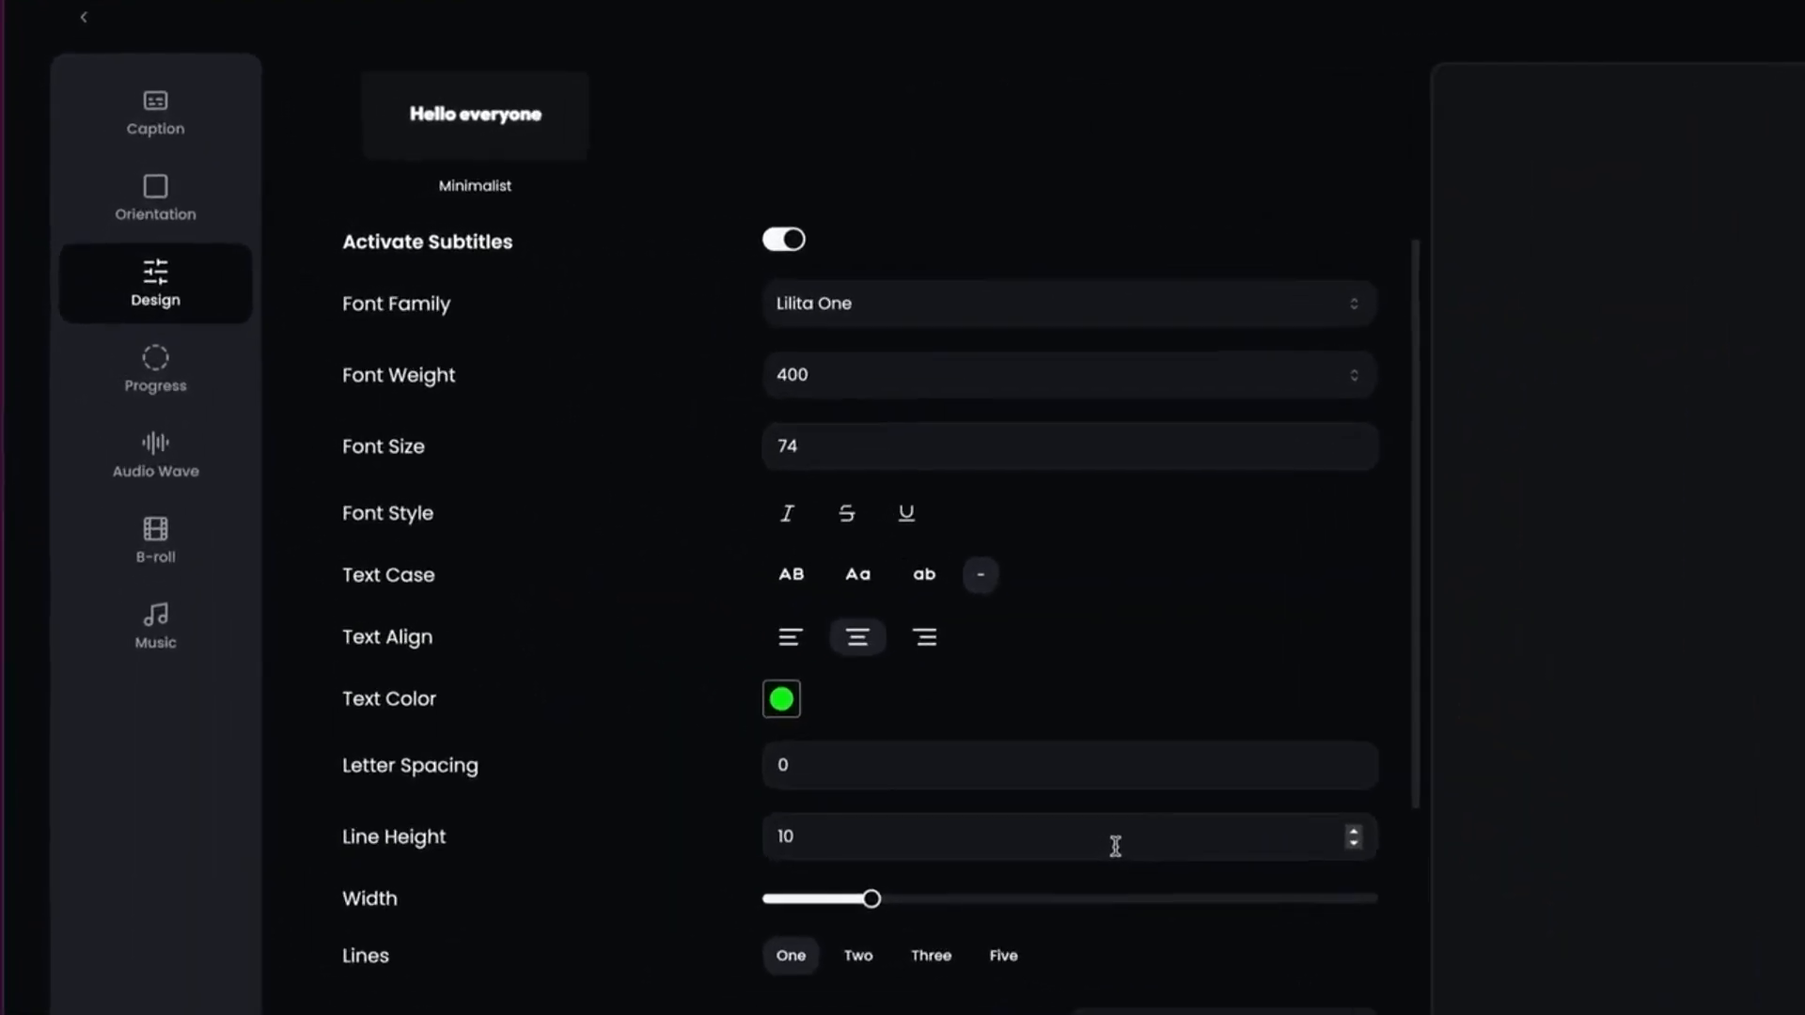
- Enable the clip's progress bar at maximum width, trying the Bottom position and settling on Around
{"action": "left_click", "coordinate": [171, 376]}
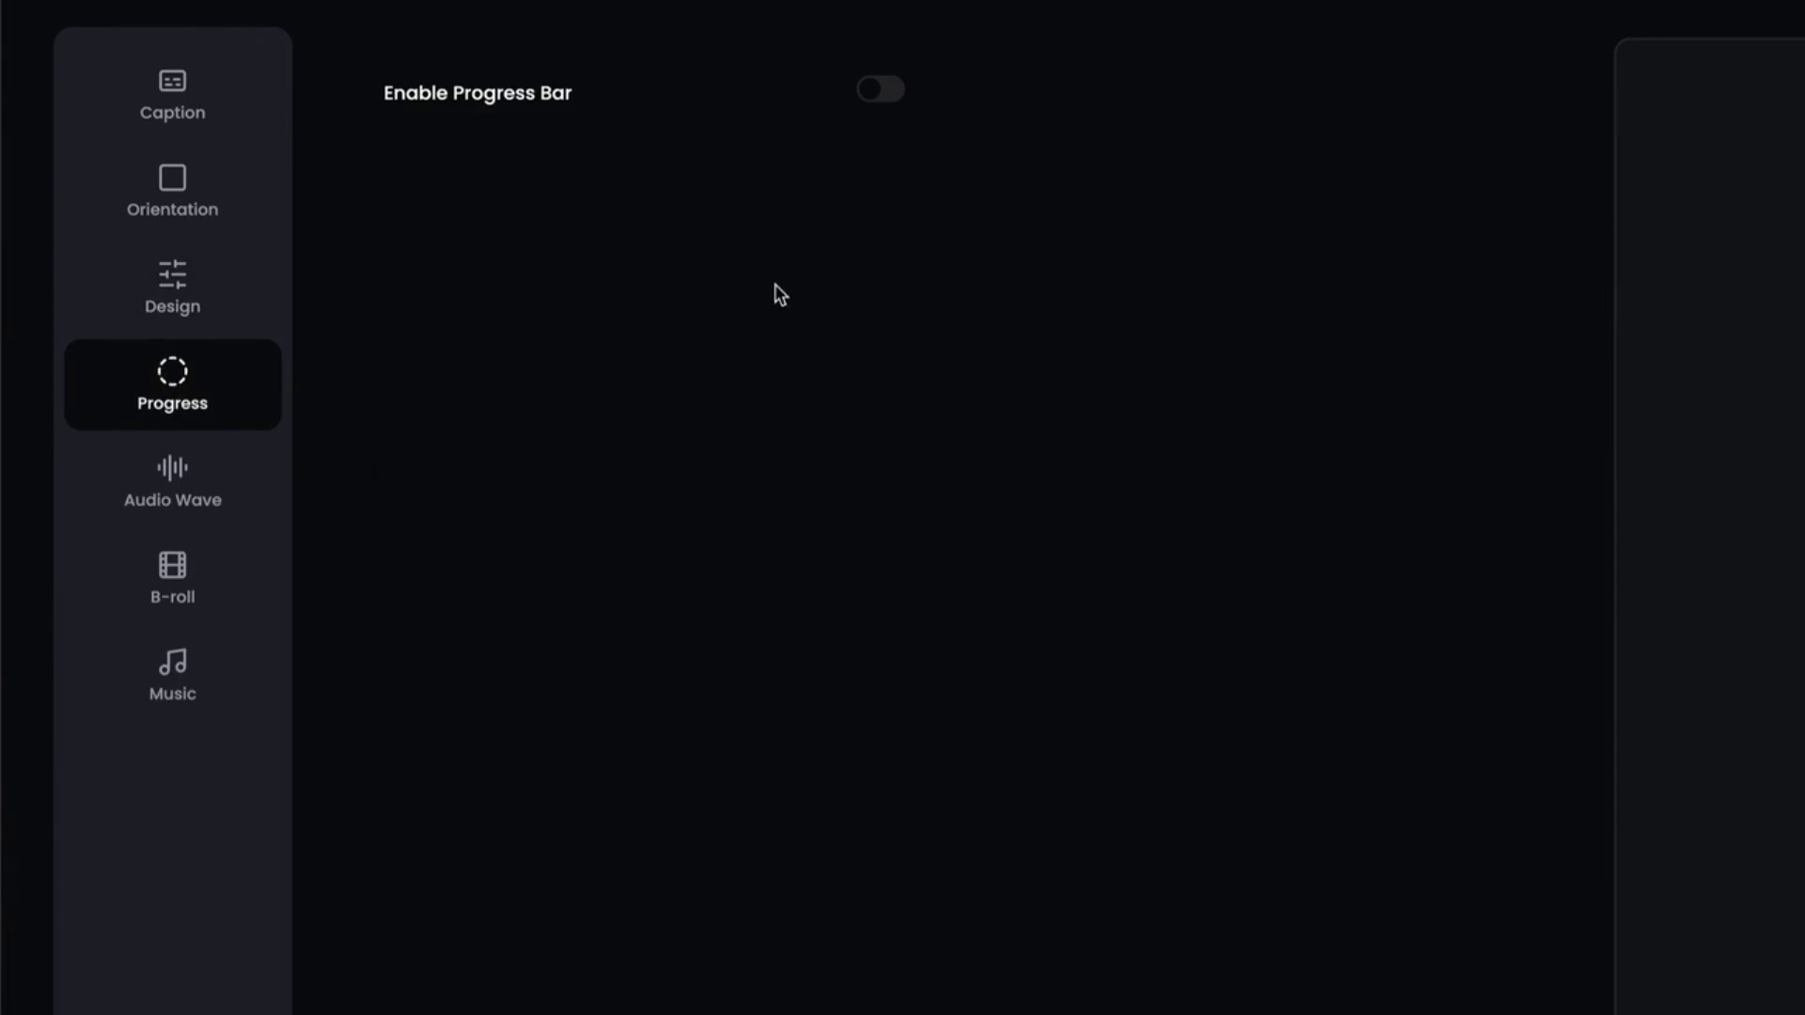
{"action": "left_click", "coordinate": [867, 91]}
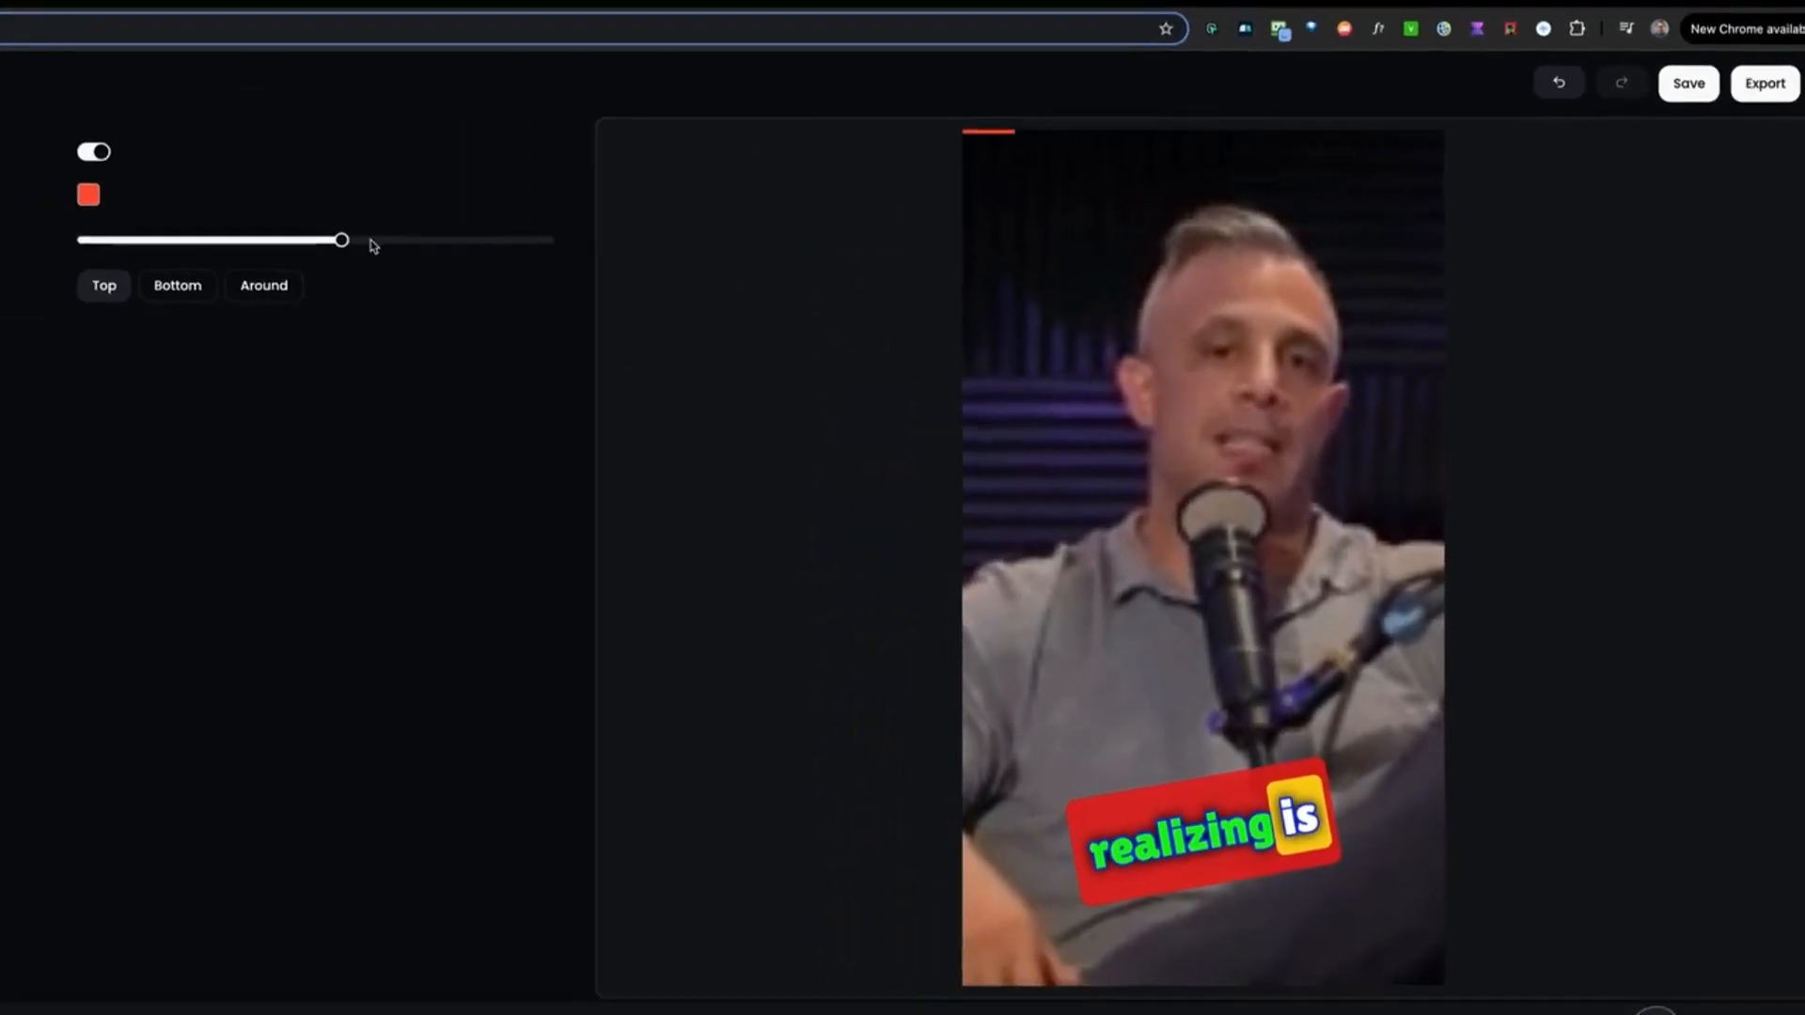
{"action": "left_click_drag", "start_coordinate": [373, 242], "coordinate": [576, 246]}
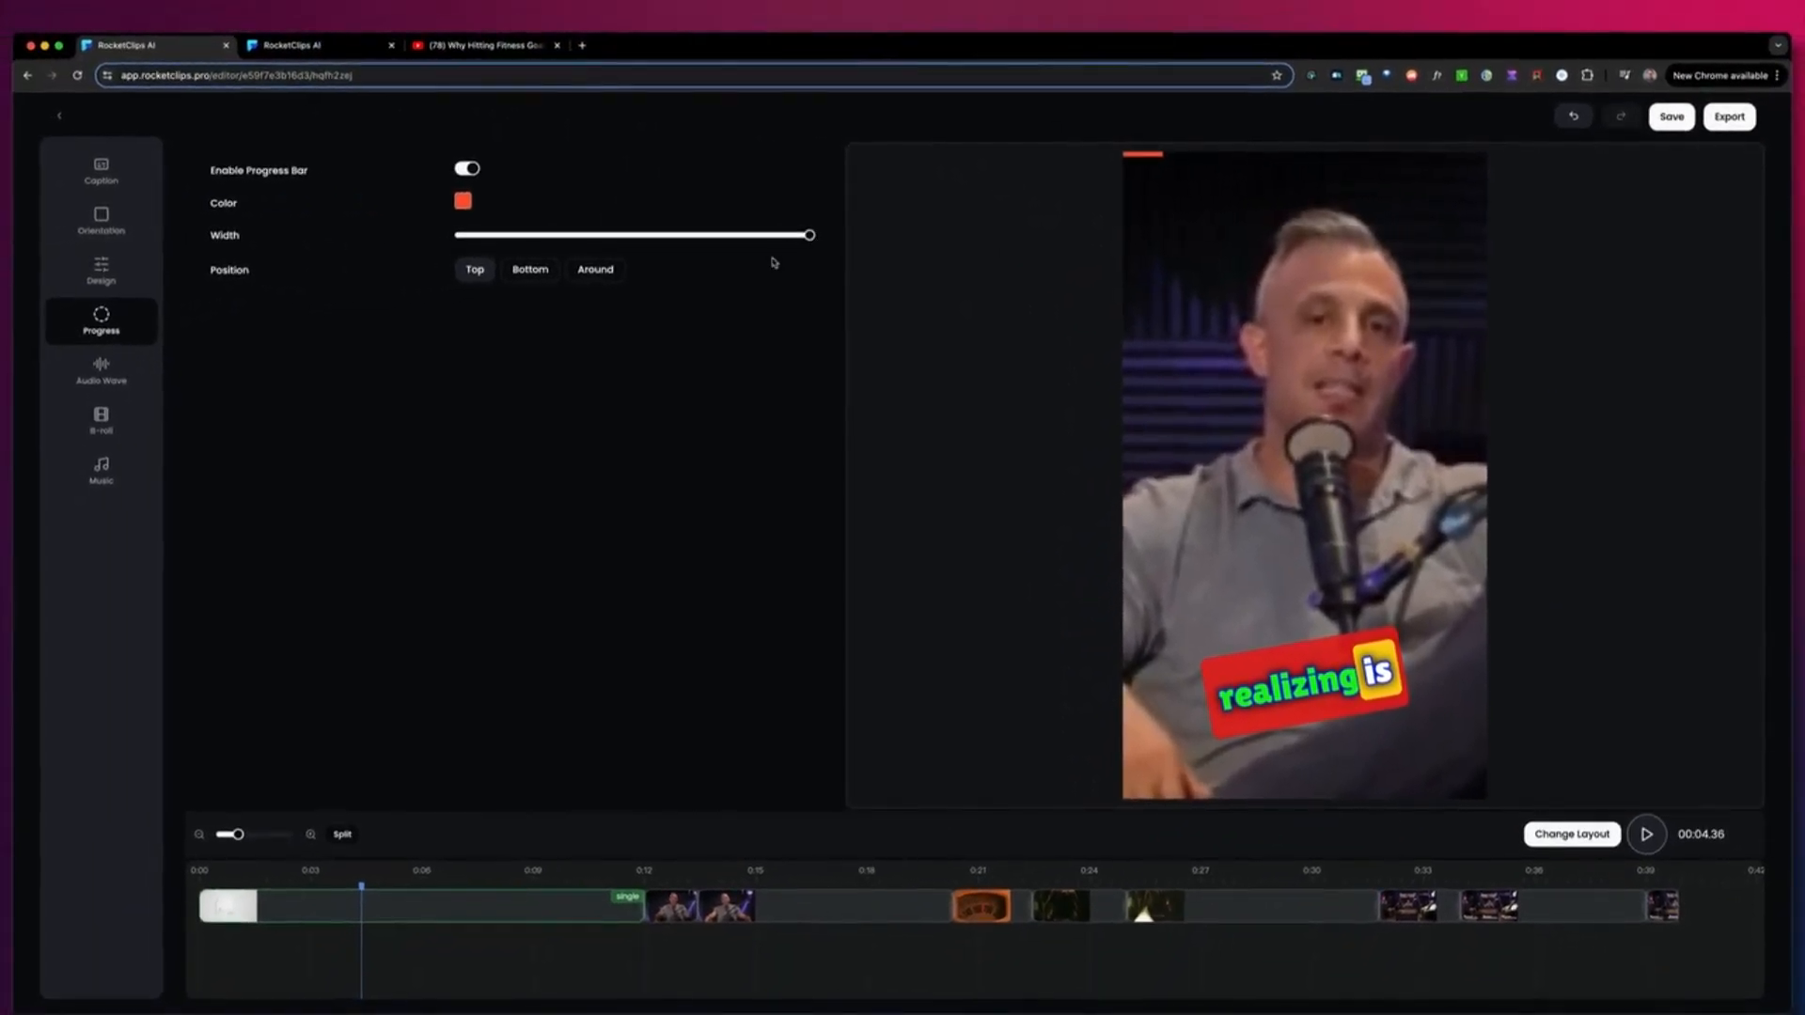
{"action": "left_click", "coordinate": [532, 275]}
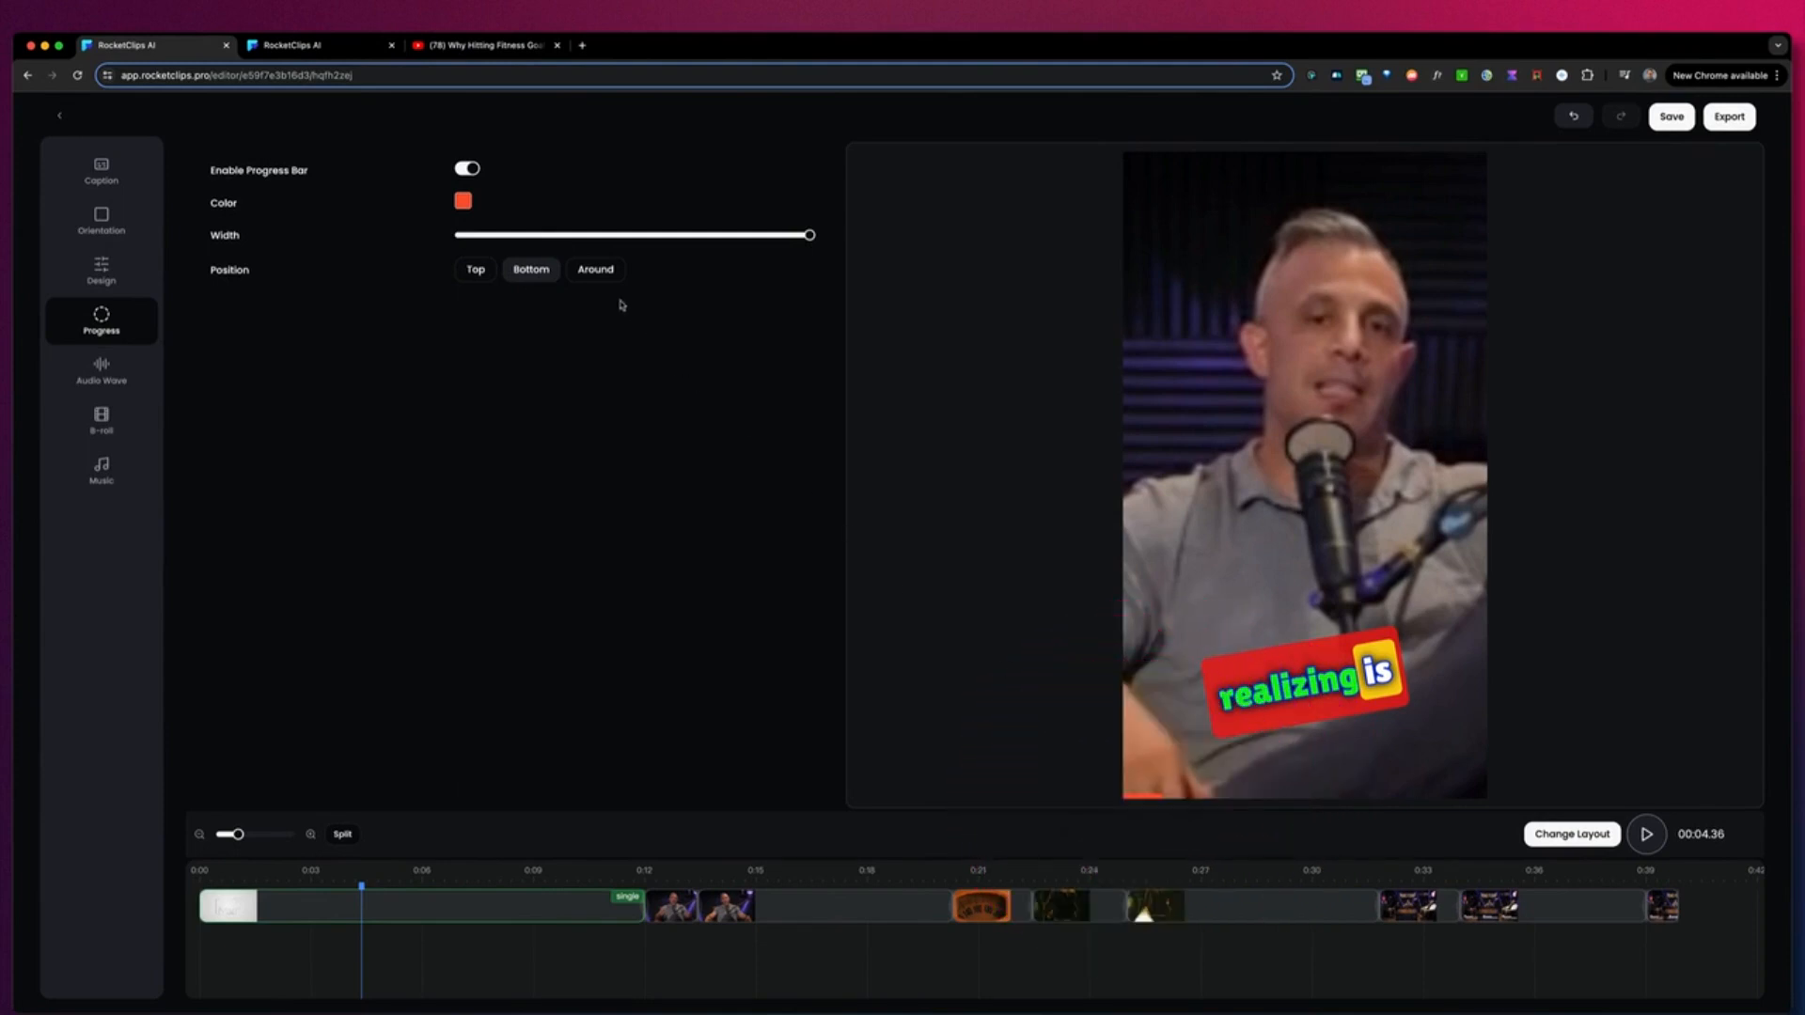
{"action": "left_click", "coordinate": [604, 276]}
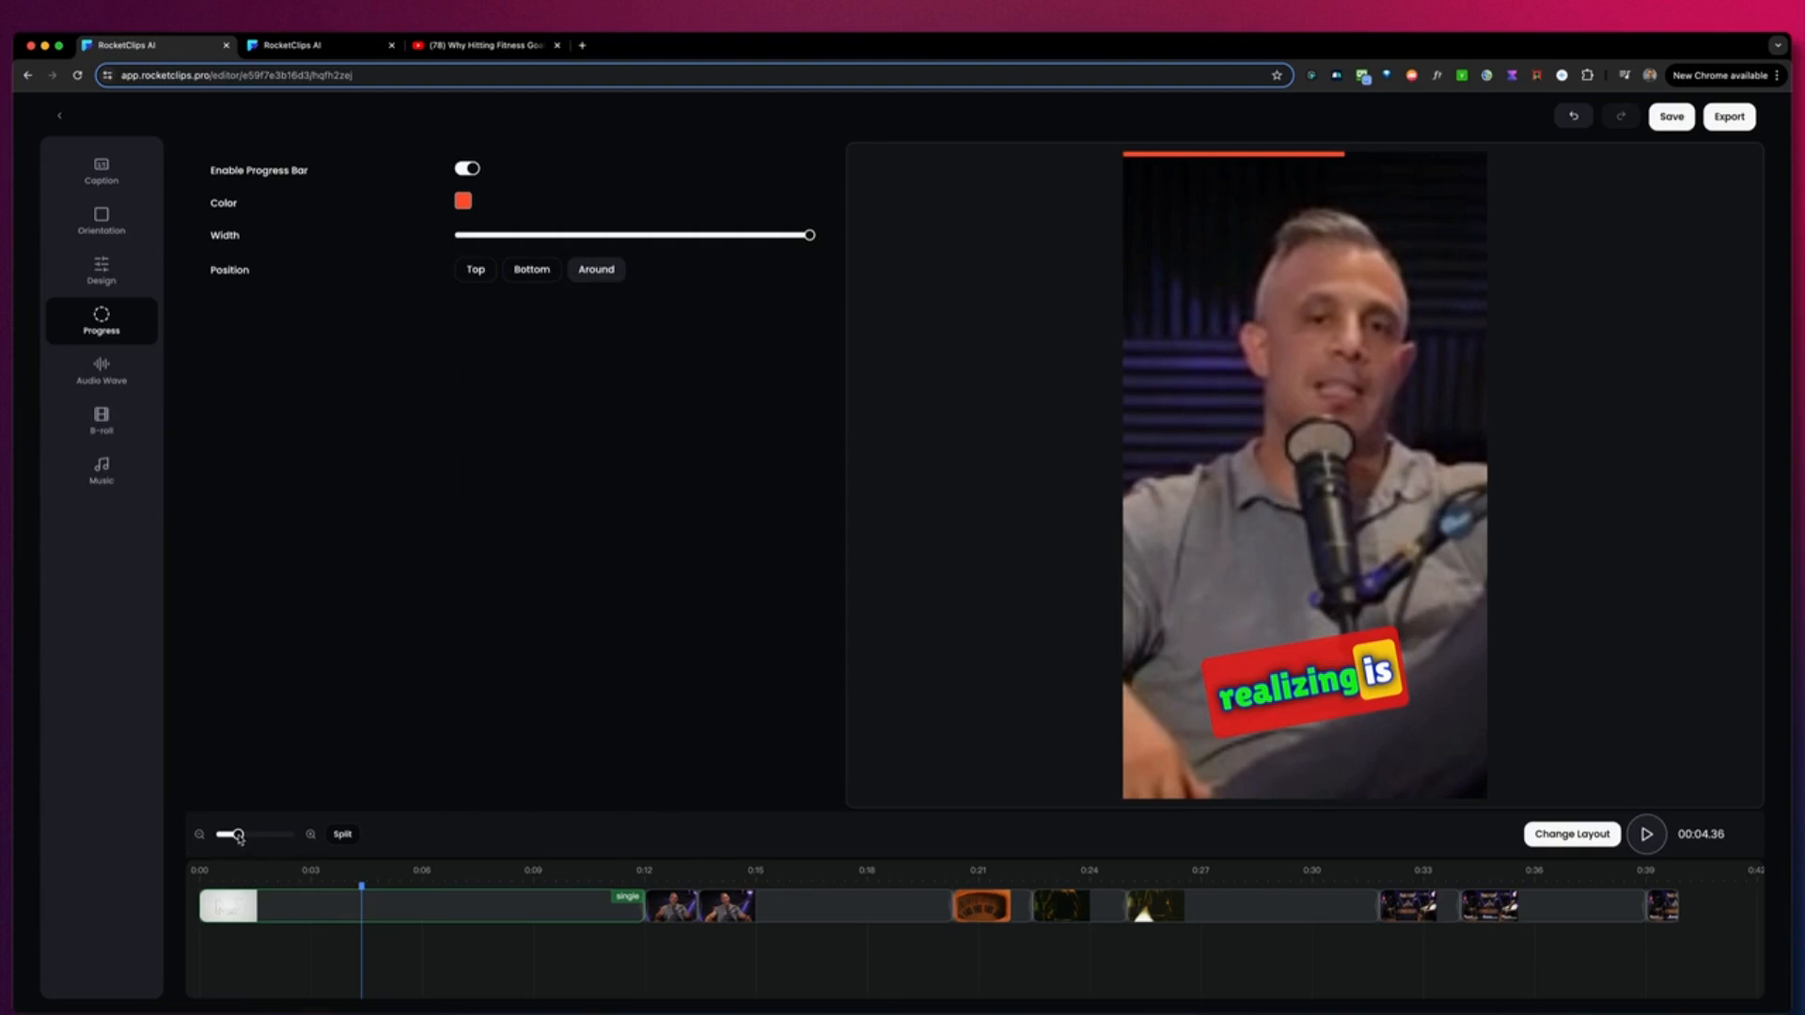
- Check the progress bar at about 00:28, 00:35 and 00:07 along the clip
{"action": "left_click_drag", "start_coordinate": [240, 837], "coordinate": [232, 836]}
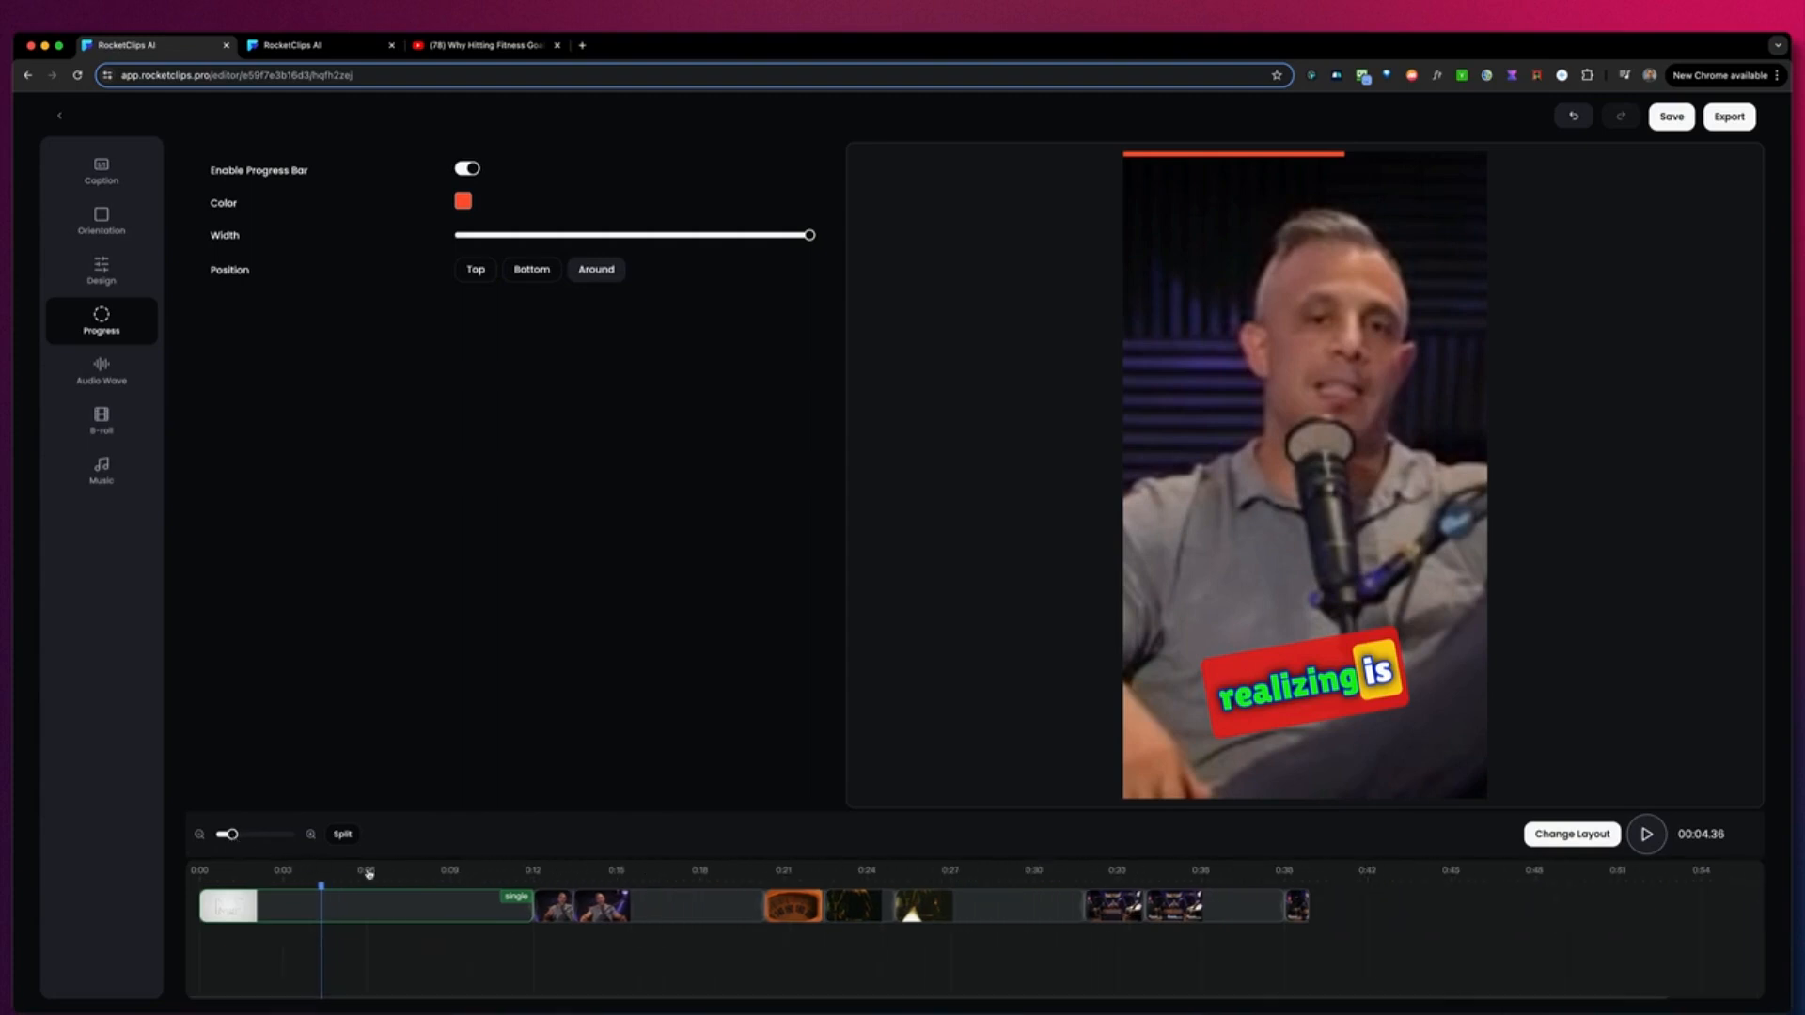
{"action": "left_click", "coordinate": [981, 879]}
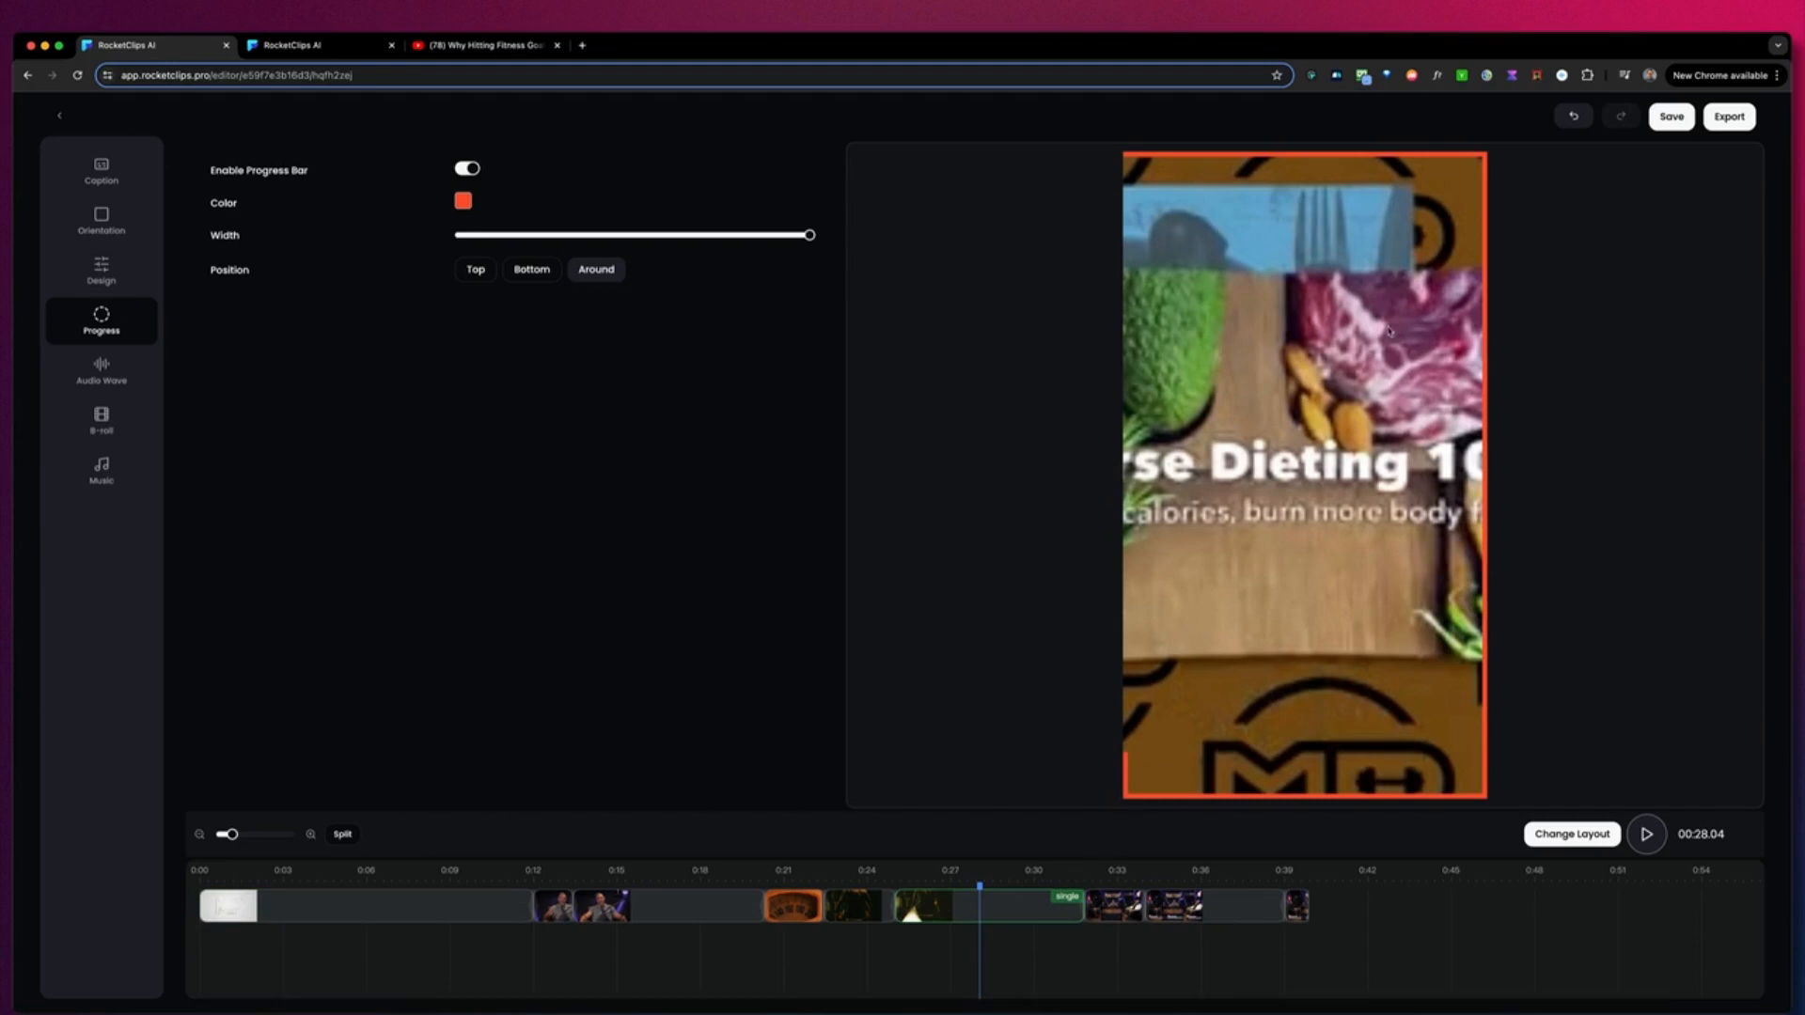
{"action": "left_click", "coordinate": [1198, 863]}
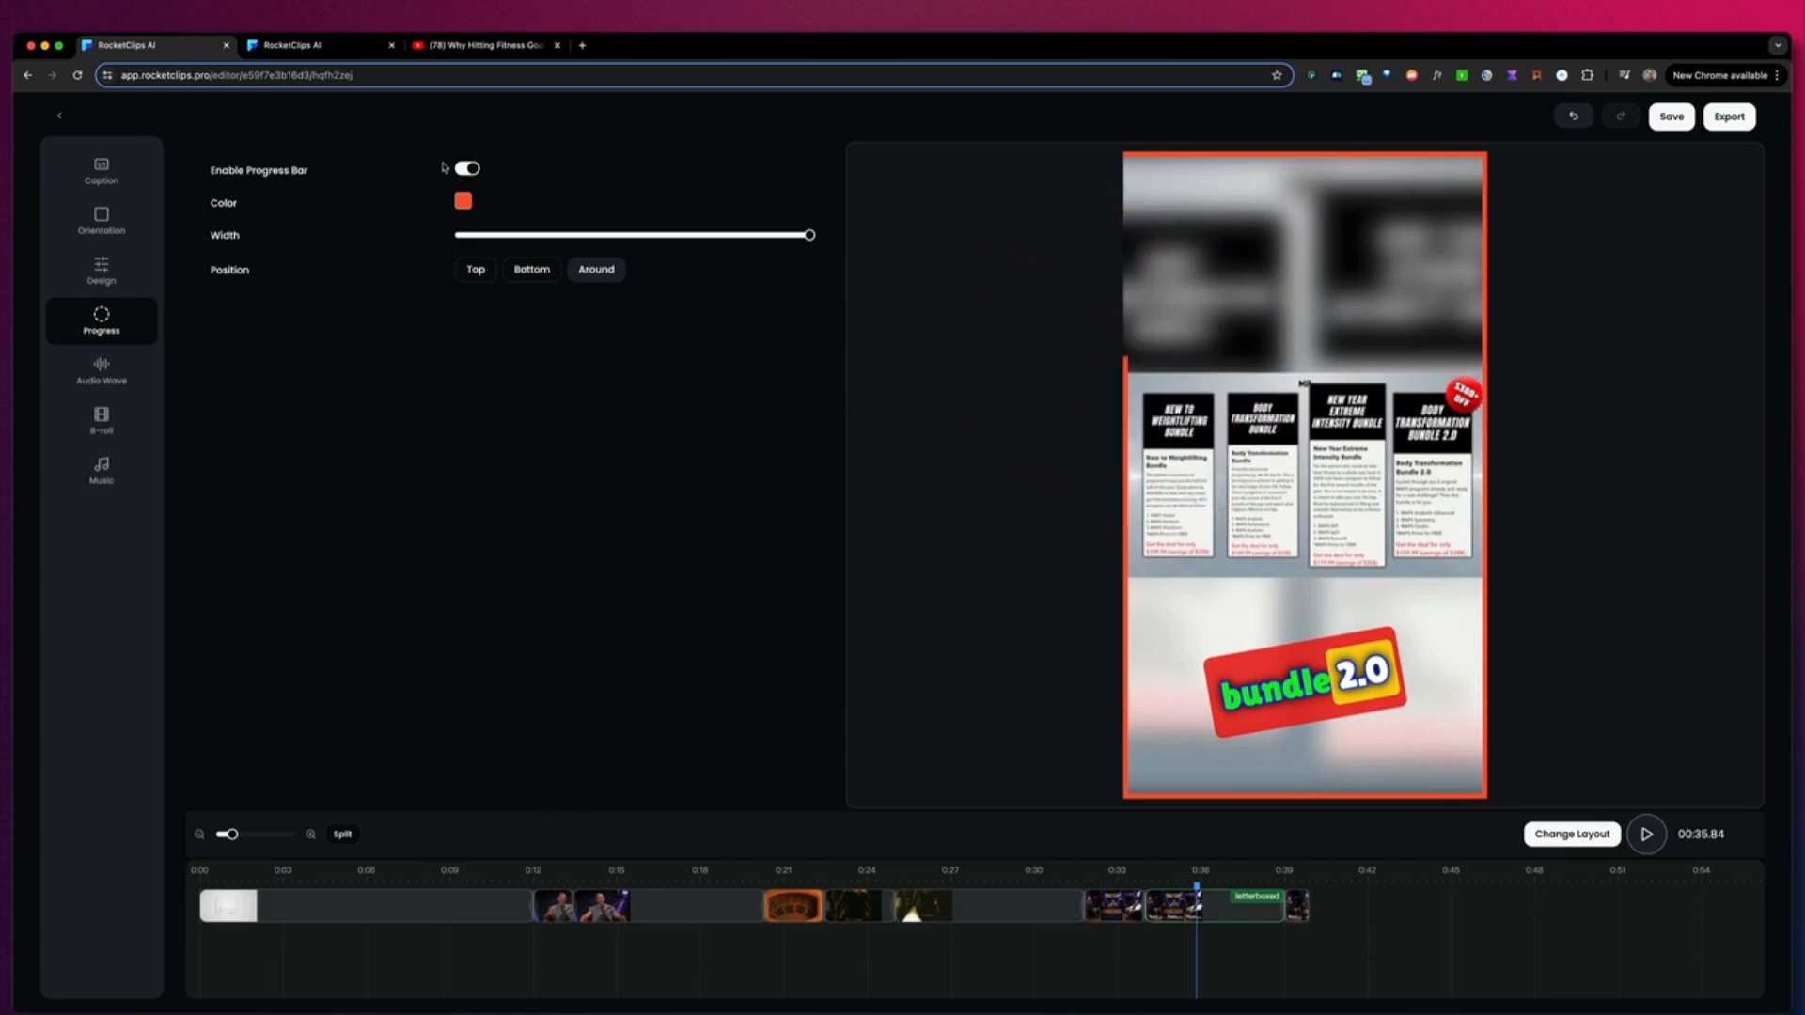
{"action": "left_click", "coordinate": [408, 873]}
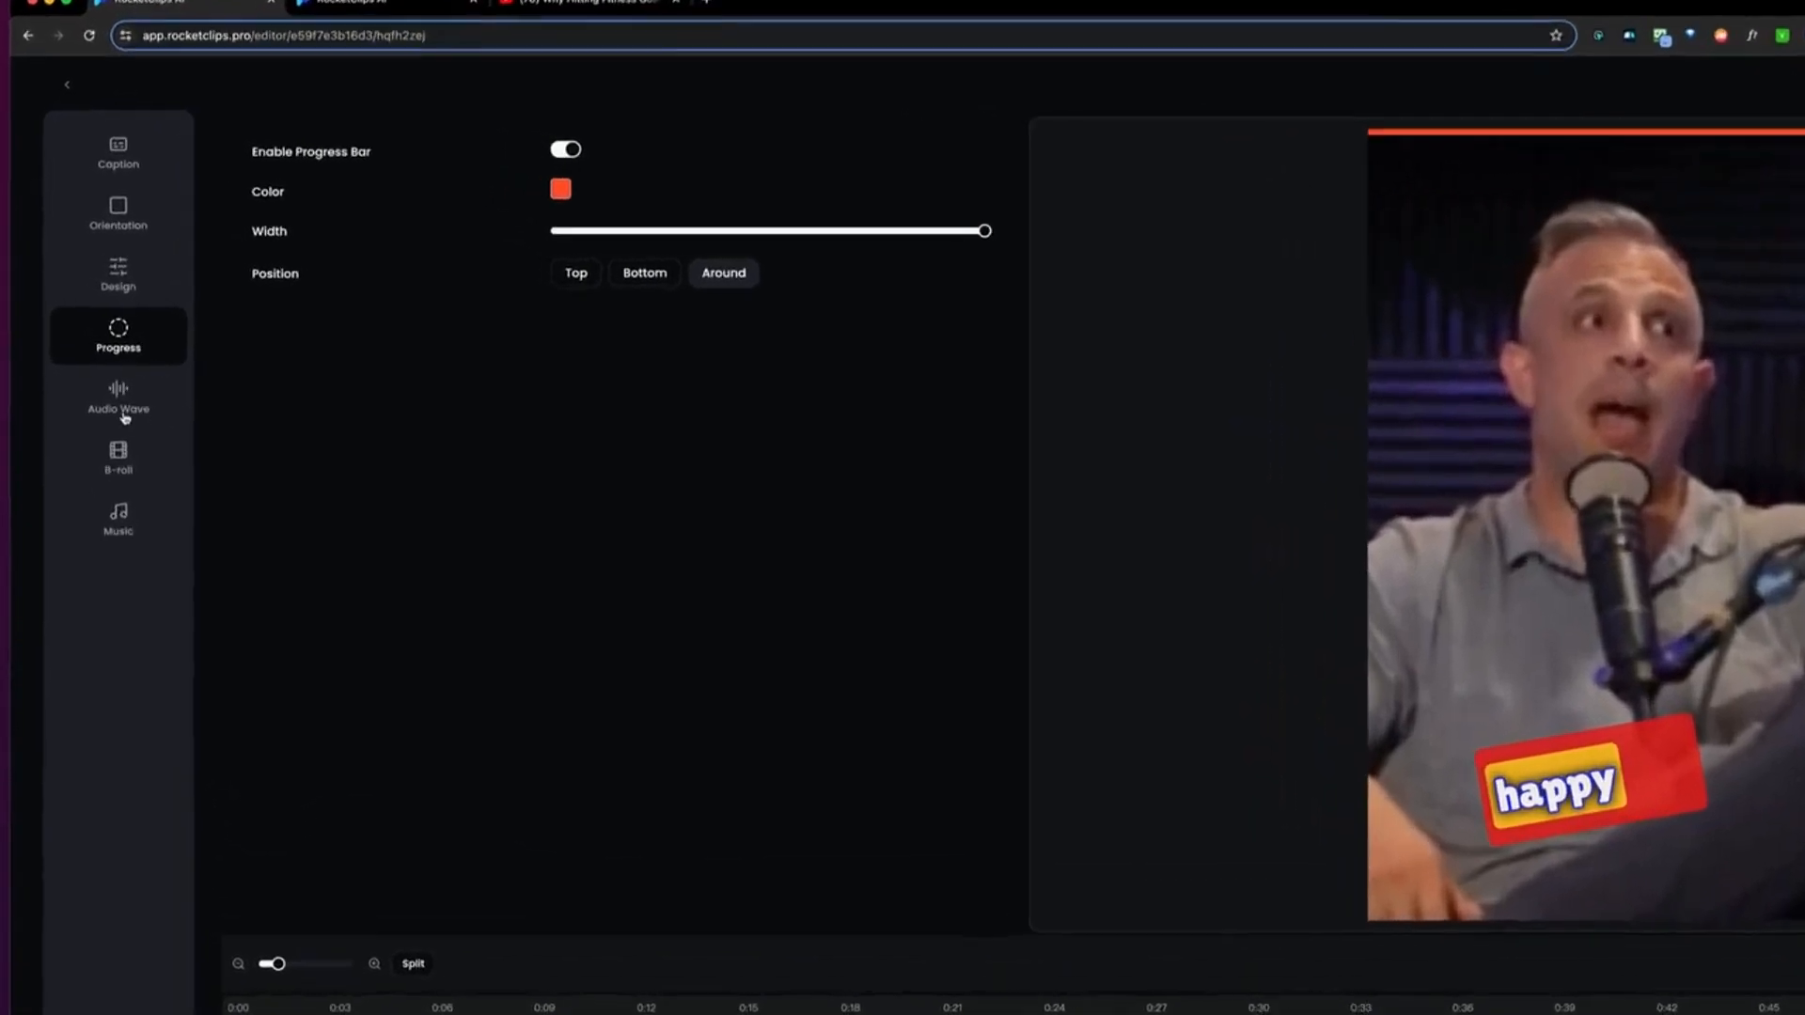
- Enable the audio wave with the Bars preset and play the clip's first seconds to preview it
{"action": "left_click", "coordinate": [104, 378]}
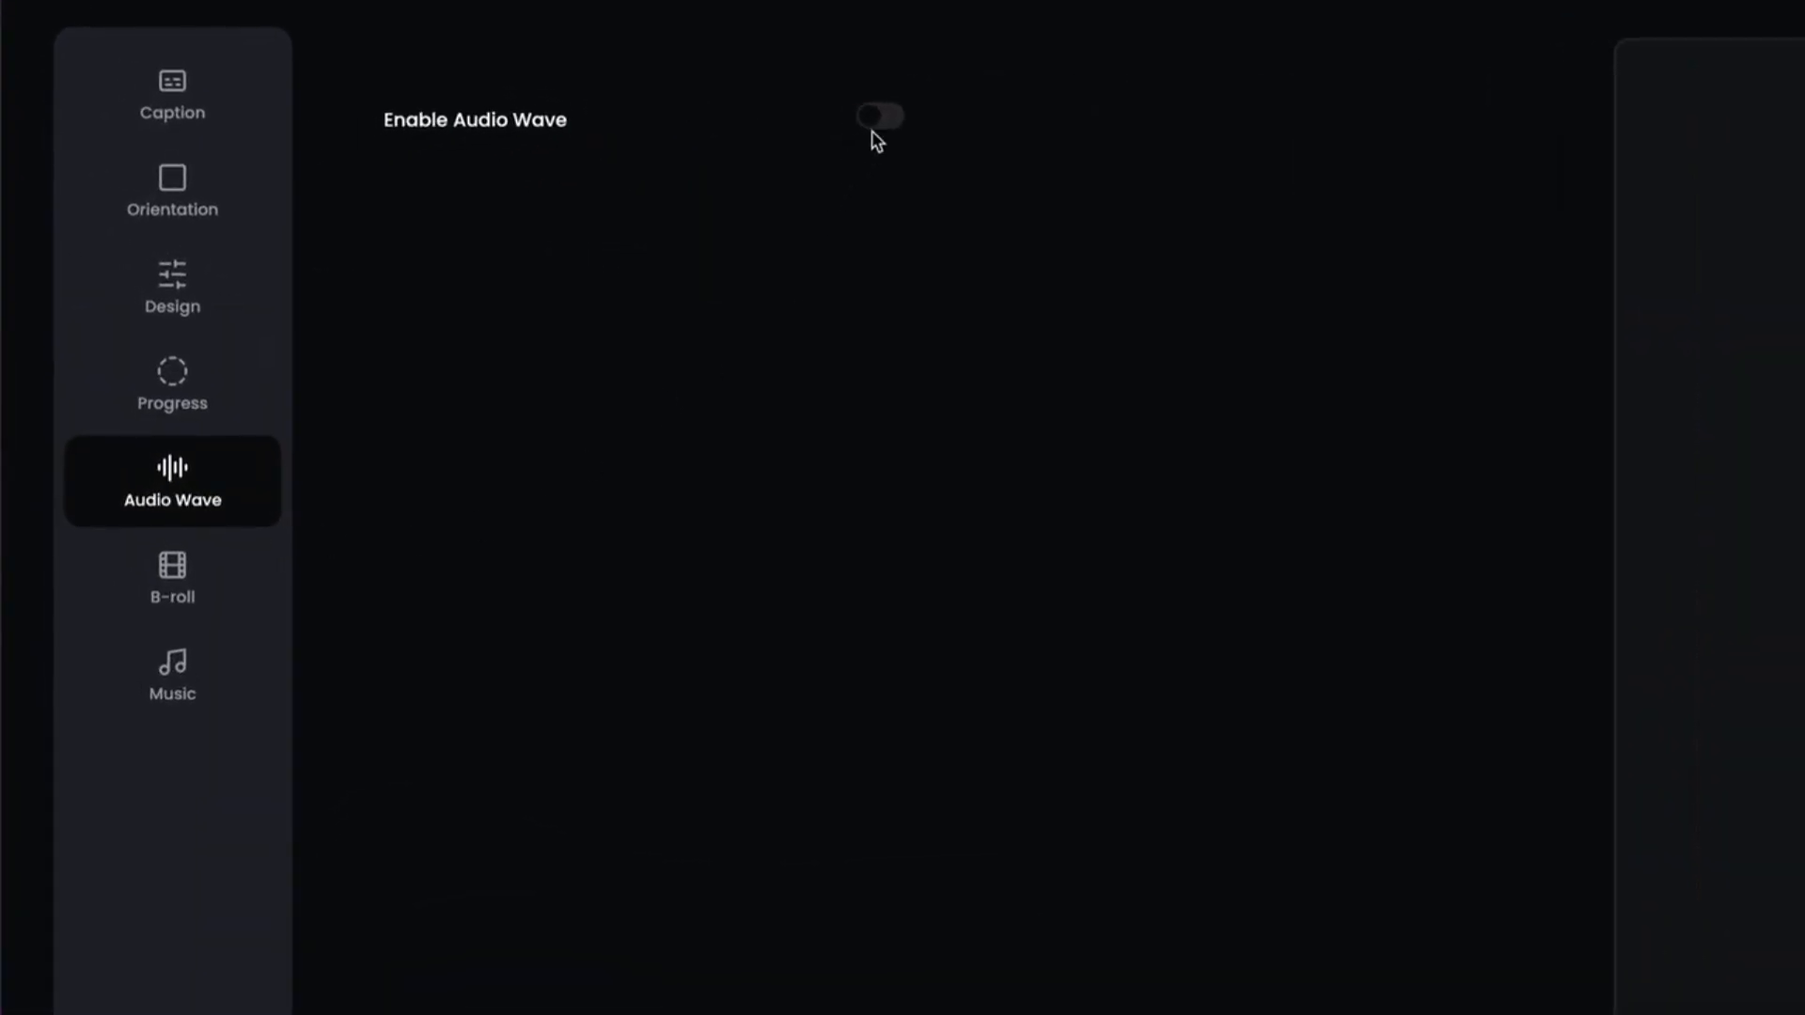
{"action": "left_click", "coordinate": [881, 118]}
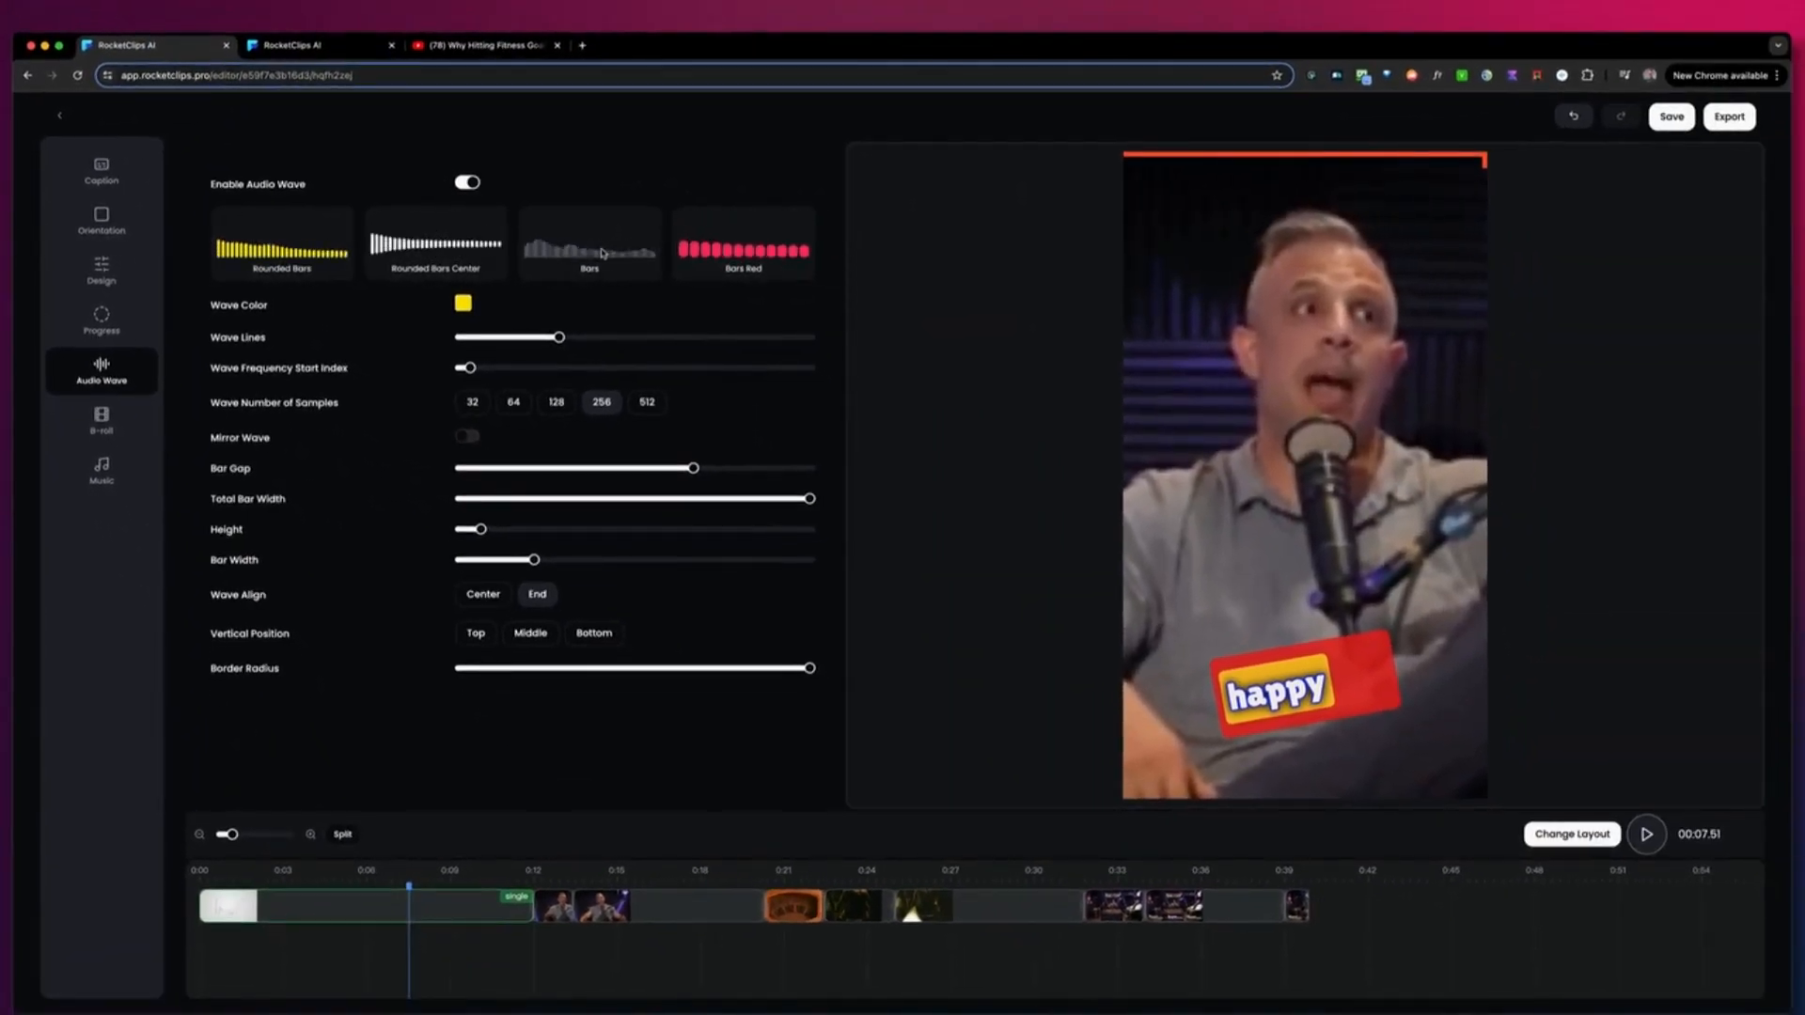
{"action": "left_click", "coordinate": [603, 252]}
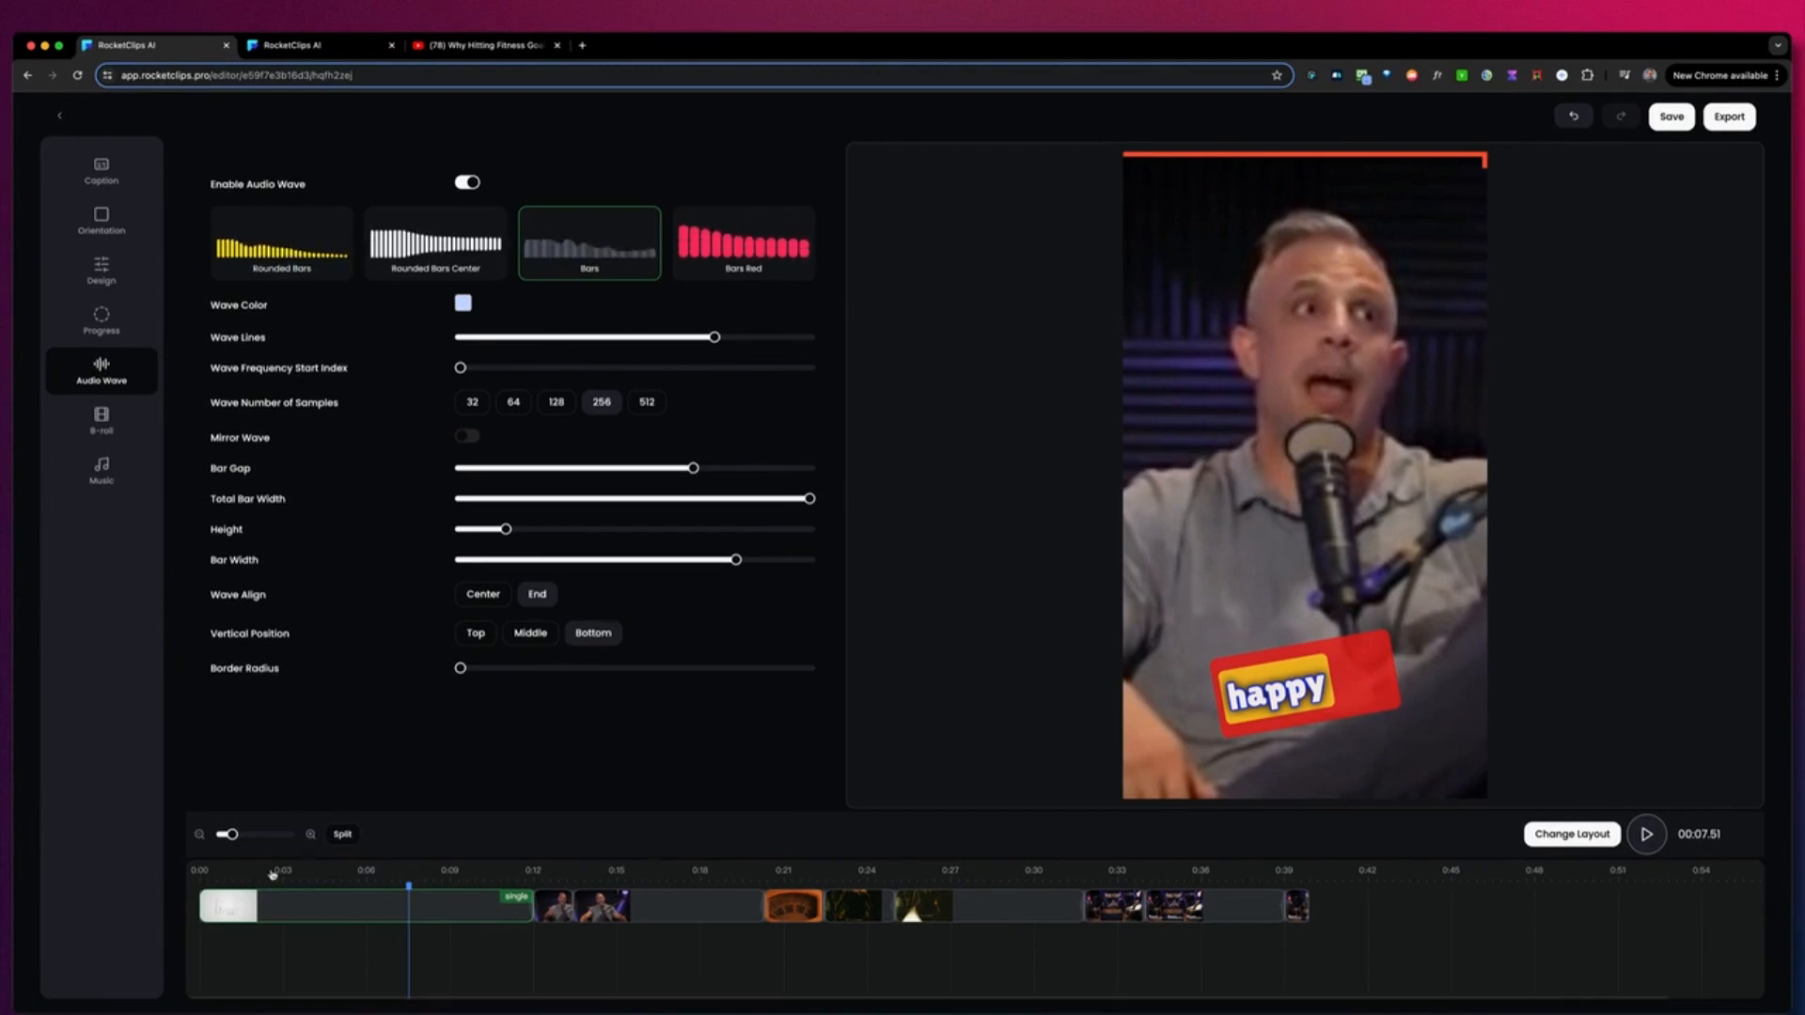
{"action": "left_click", "coordinate": [205, 881]}
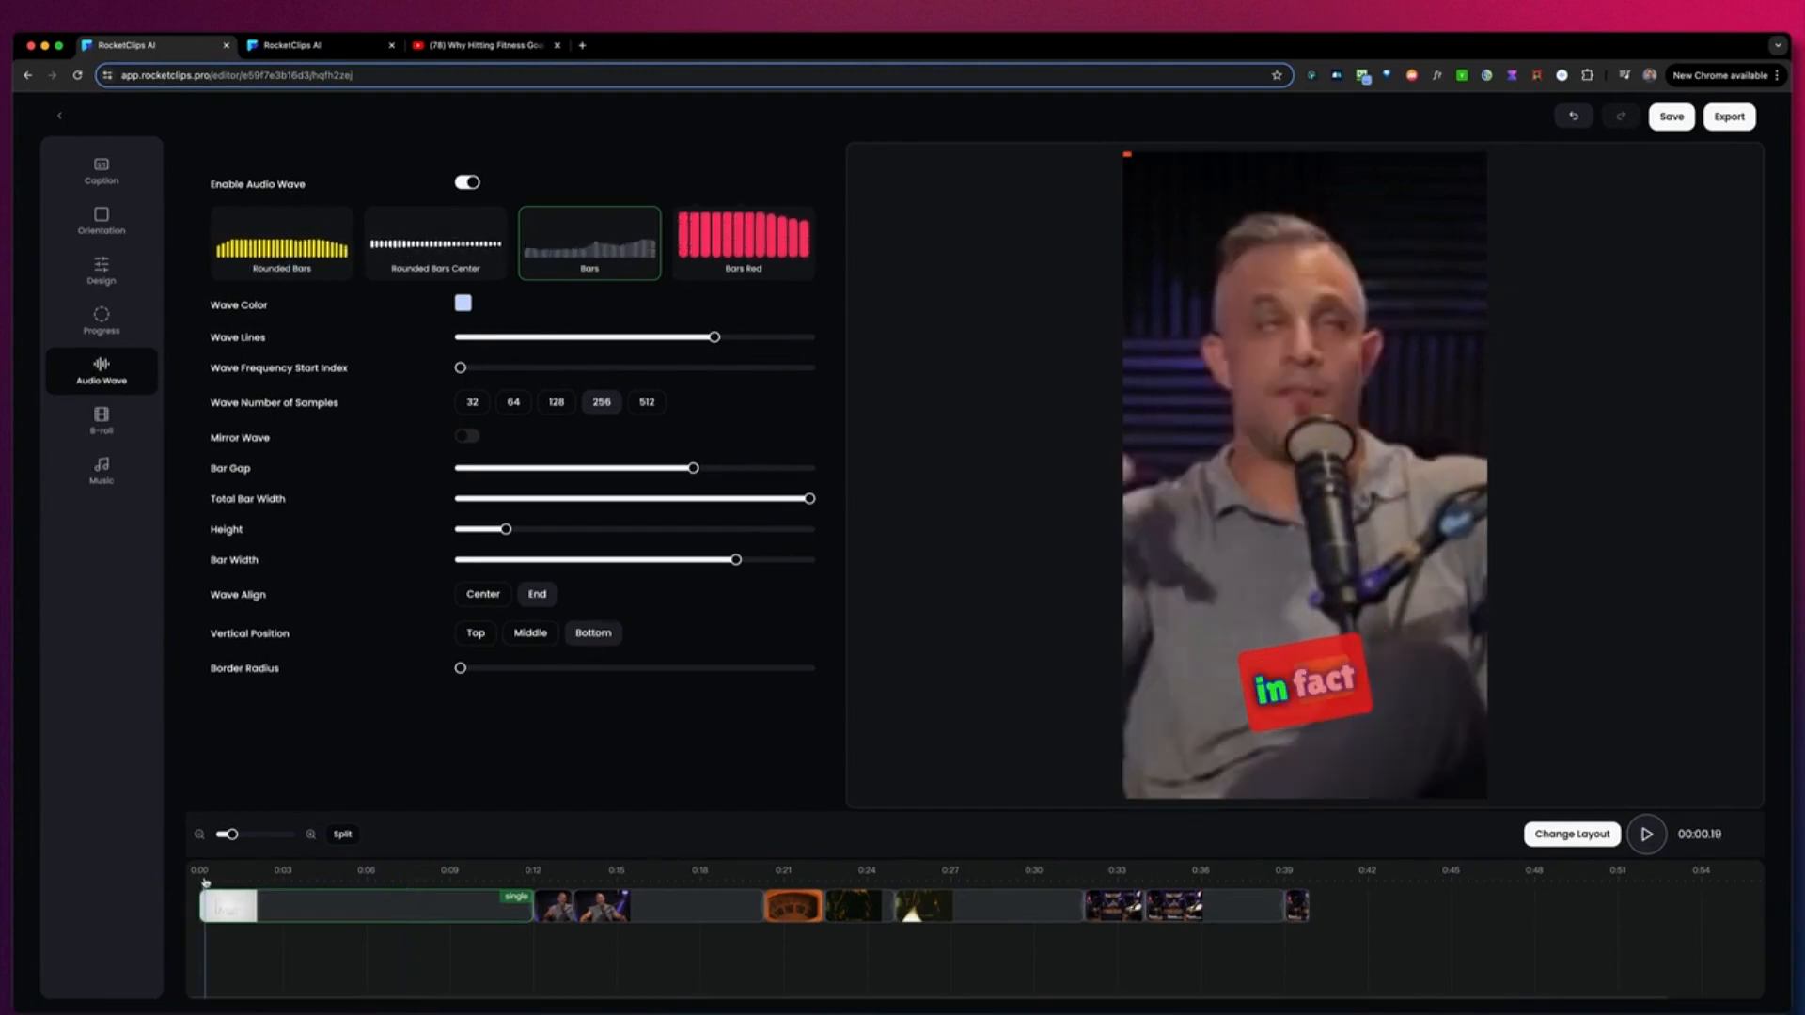
{"action": "key", "text": "space"}
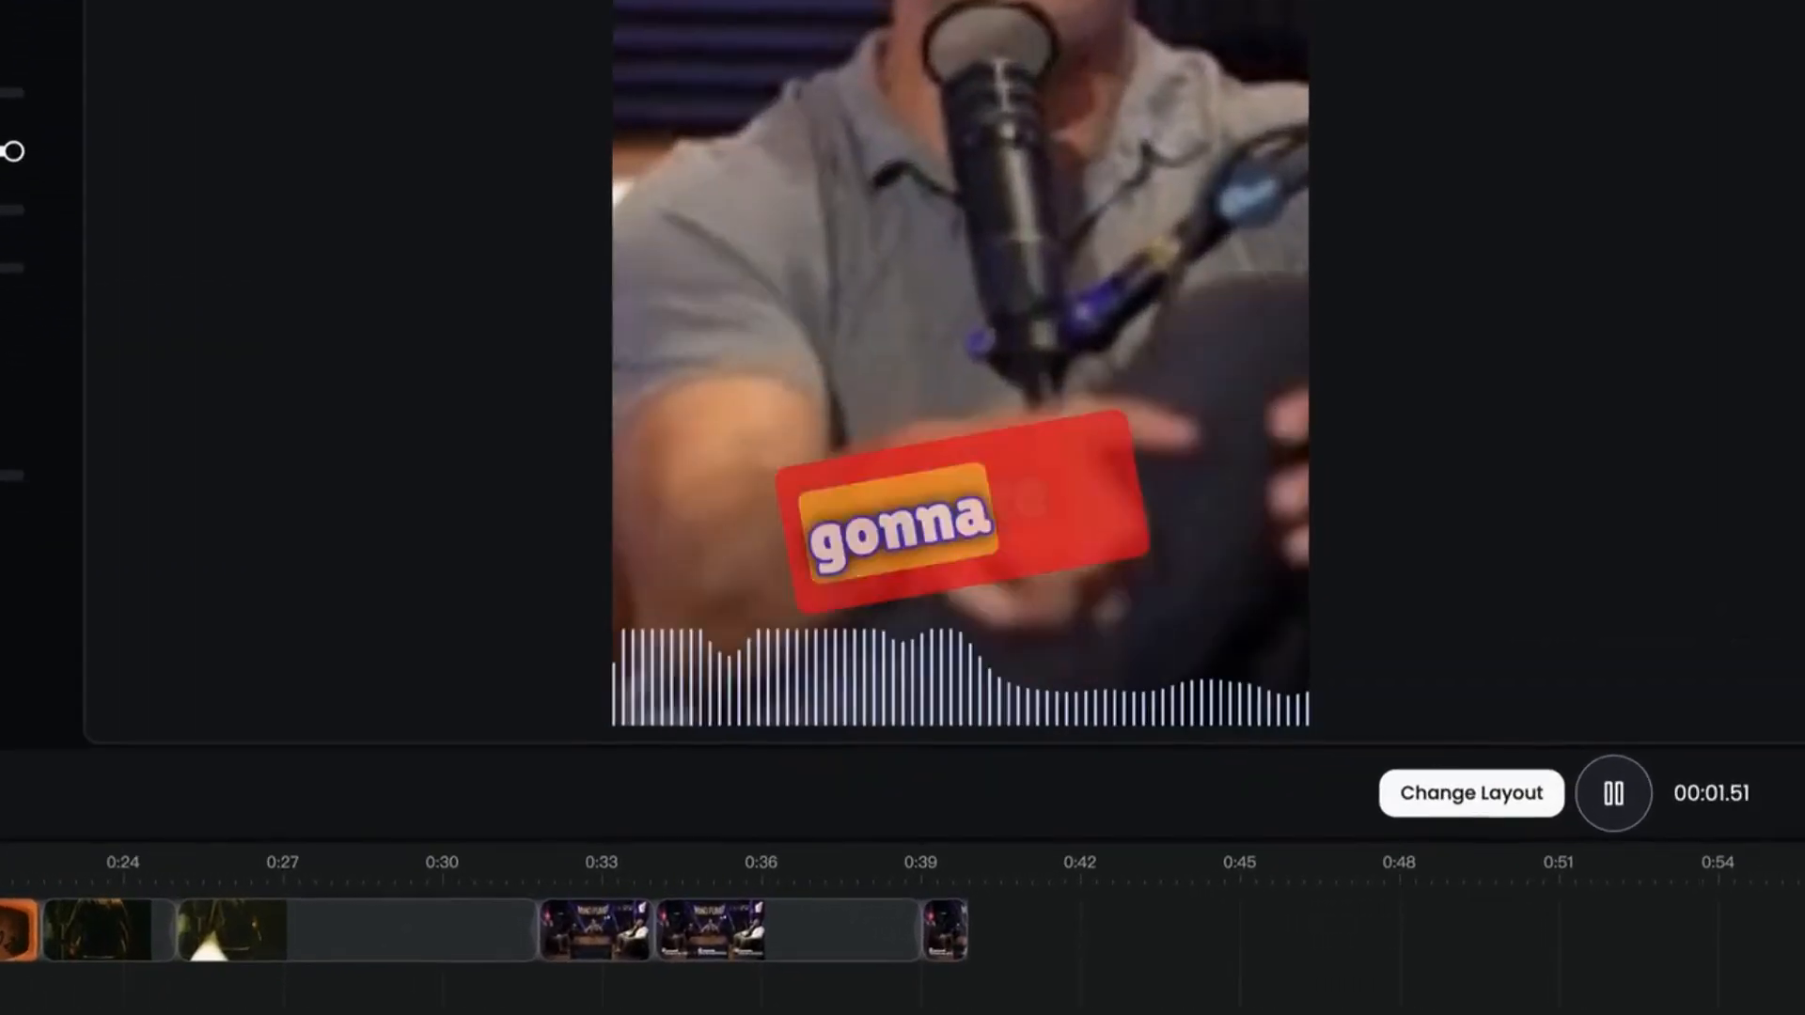
{"action": "key", "text": "space"}
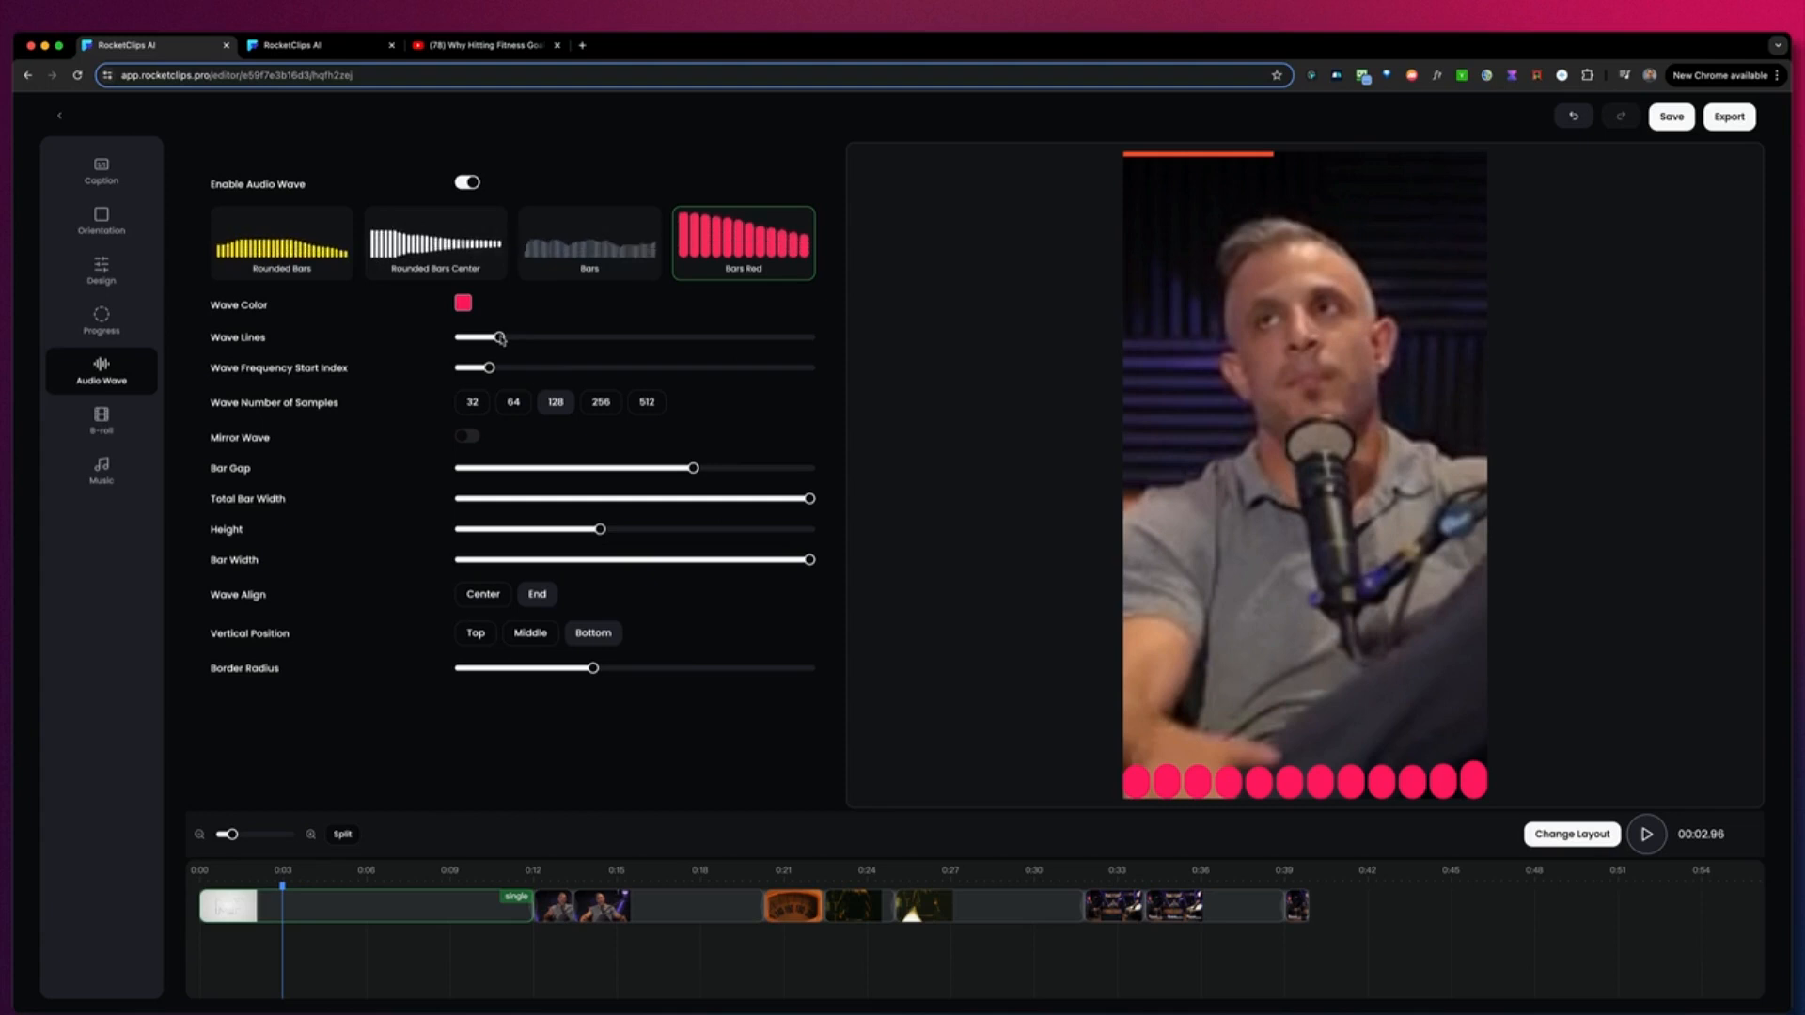
- Change the Bars Red audio wave's color to violet
{"action": "left_click", "coordinate": [464, 304]}
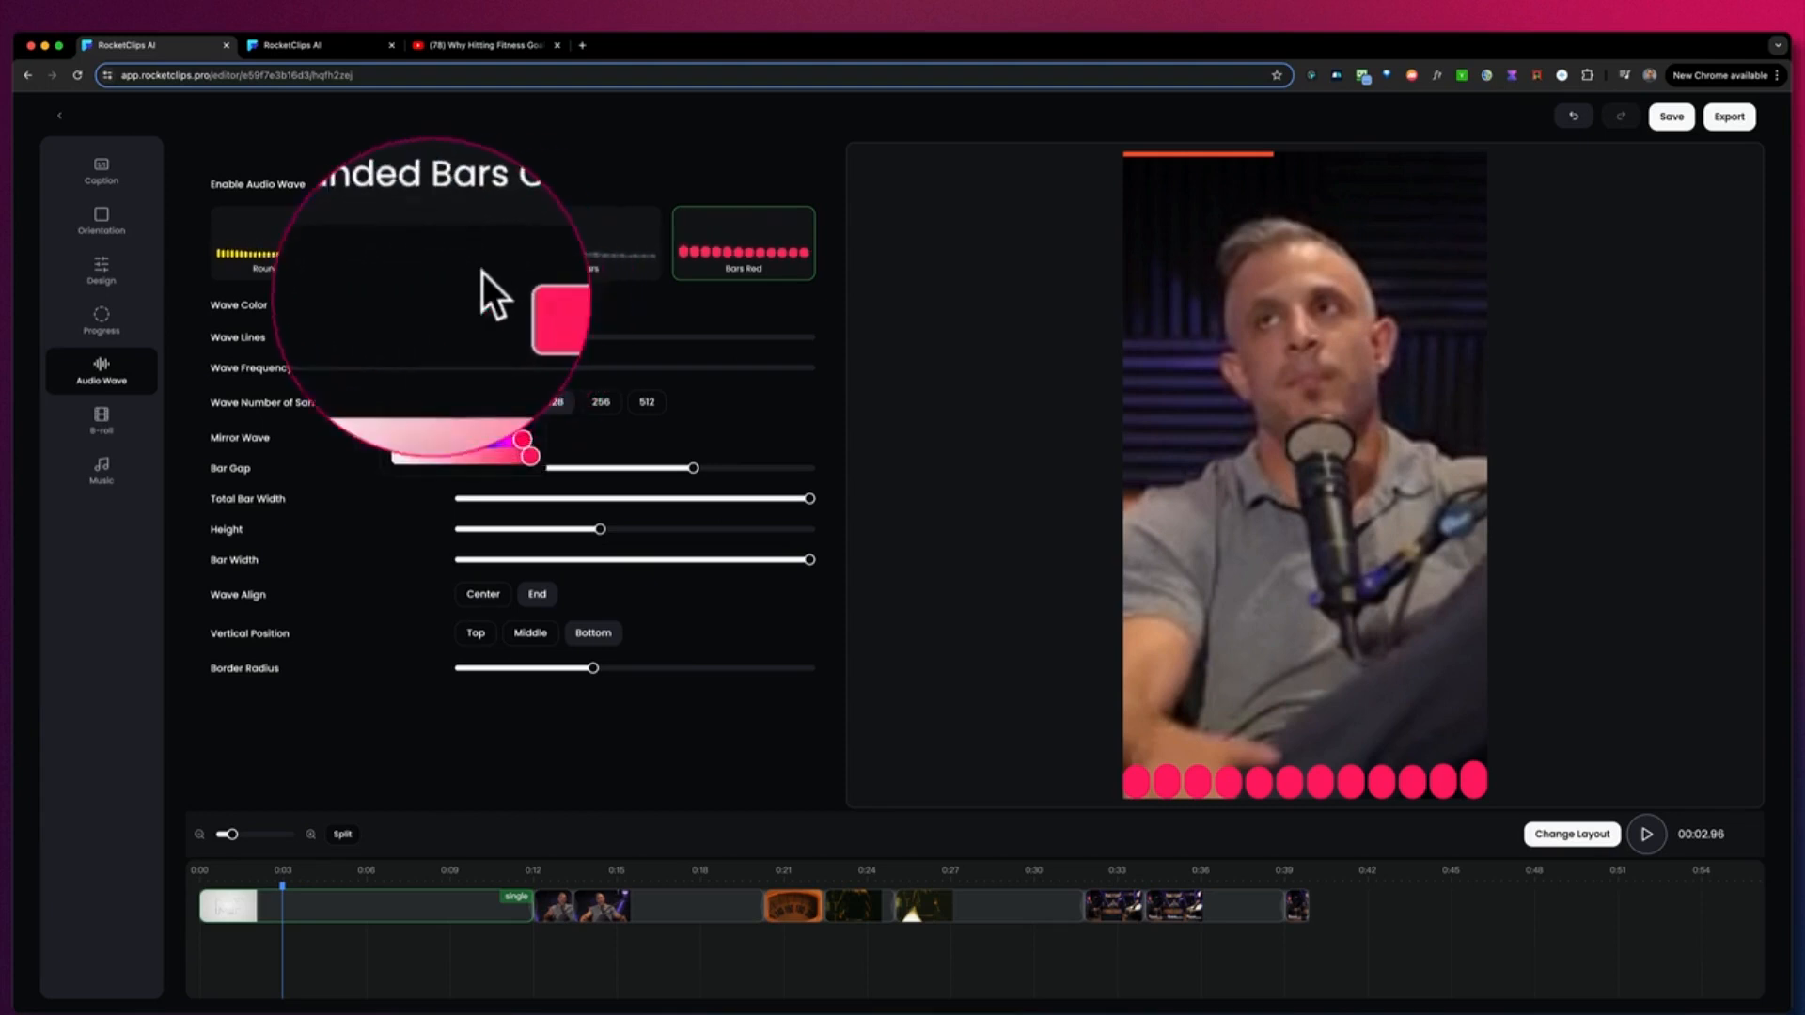
{"action": "left_click_drag", "start_coordinate": [519, 441], "coordinate": [493, 440]}
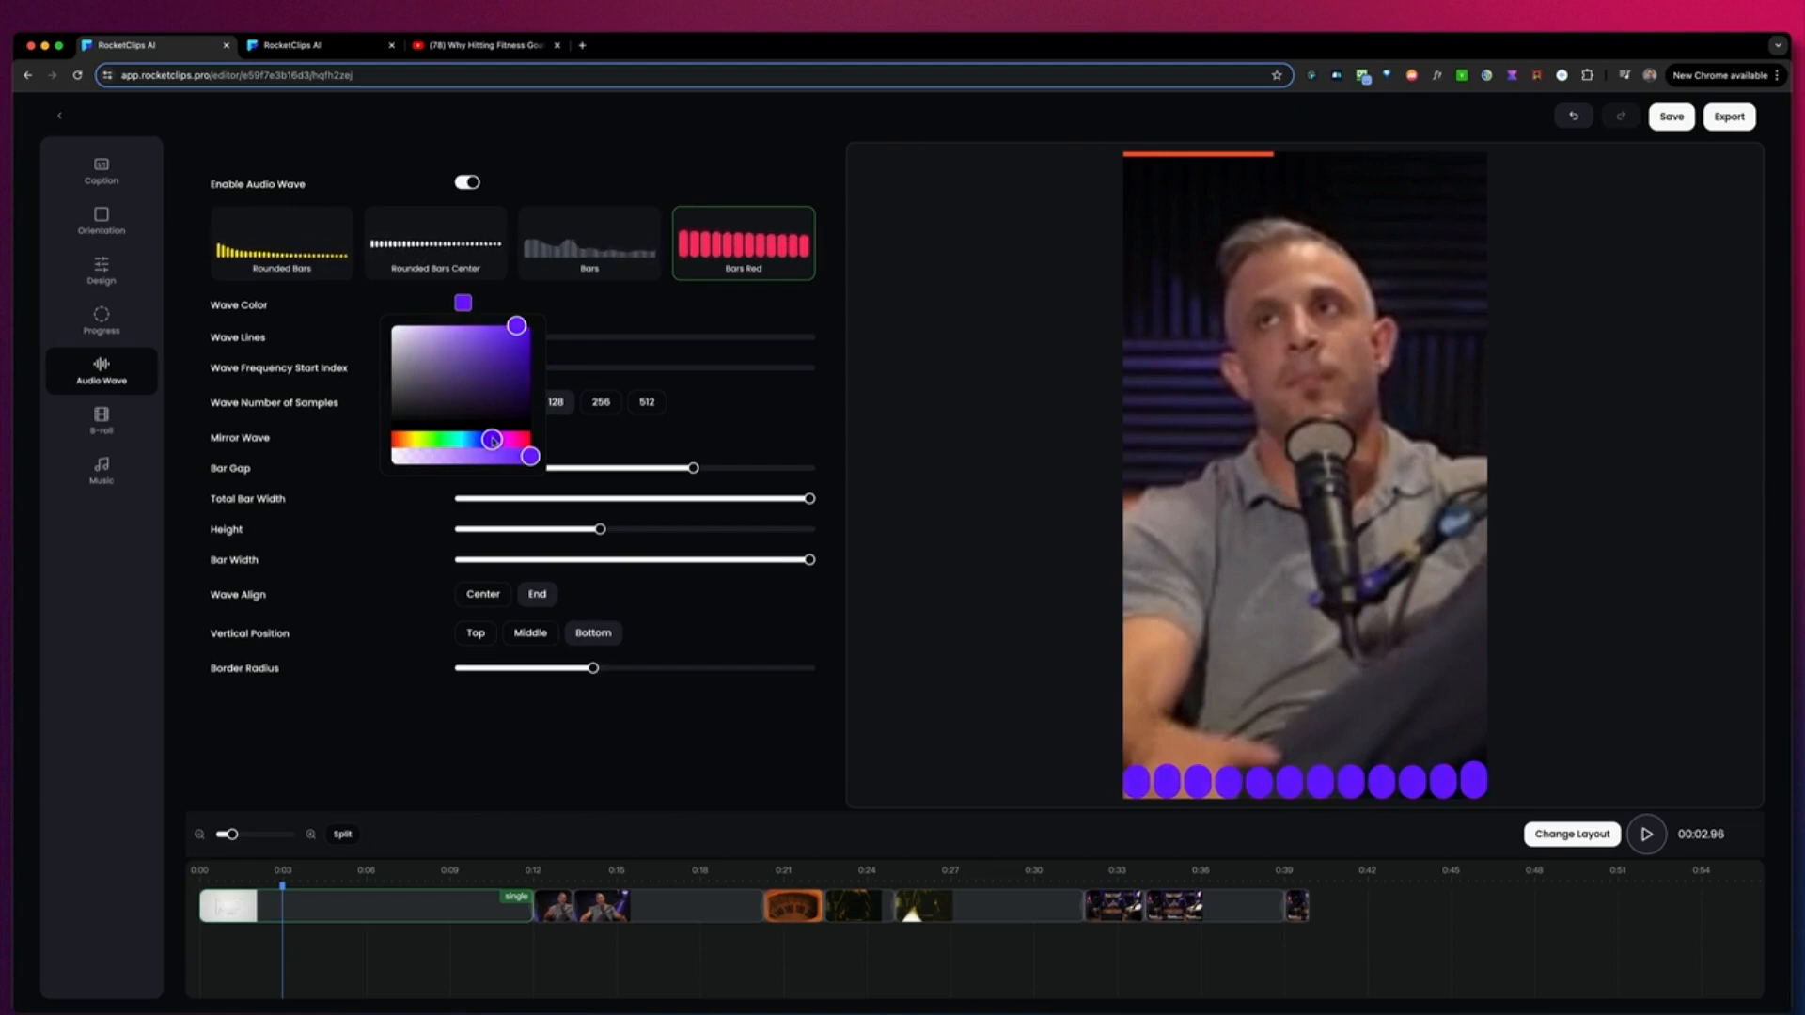
{"action": "left_click", "coordinate": [577, 299]}
- Raise the wave lines to just over a third of their range and the wave frequency start index to about one sixth
{"action": "left_click_drag", "start_coordinate": [499, 339], "coordinate": [628, 338]}
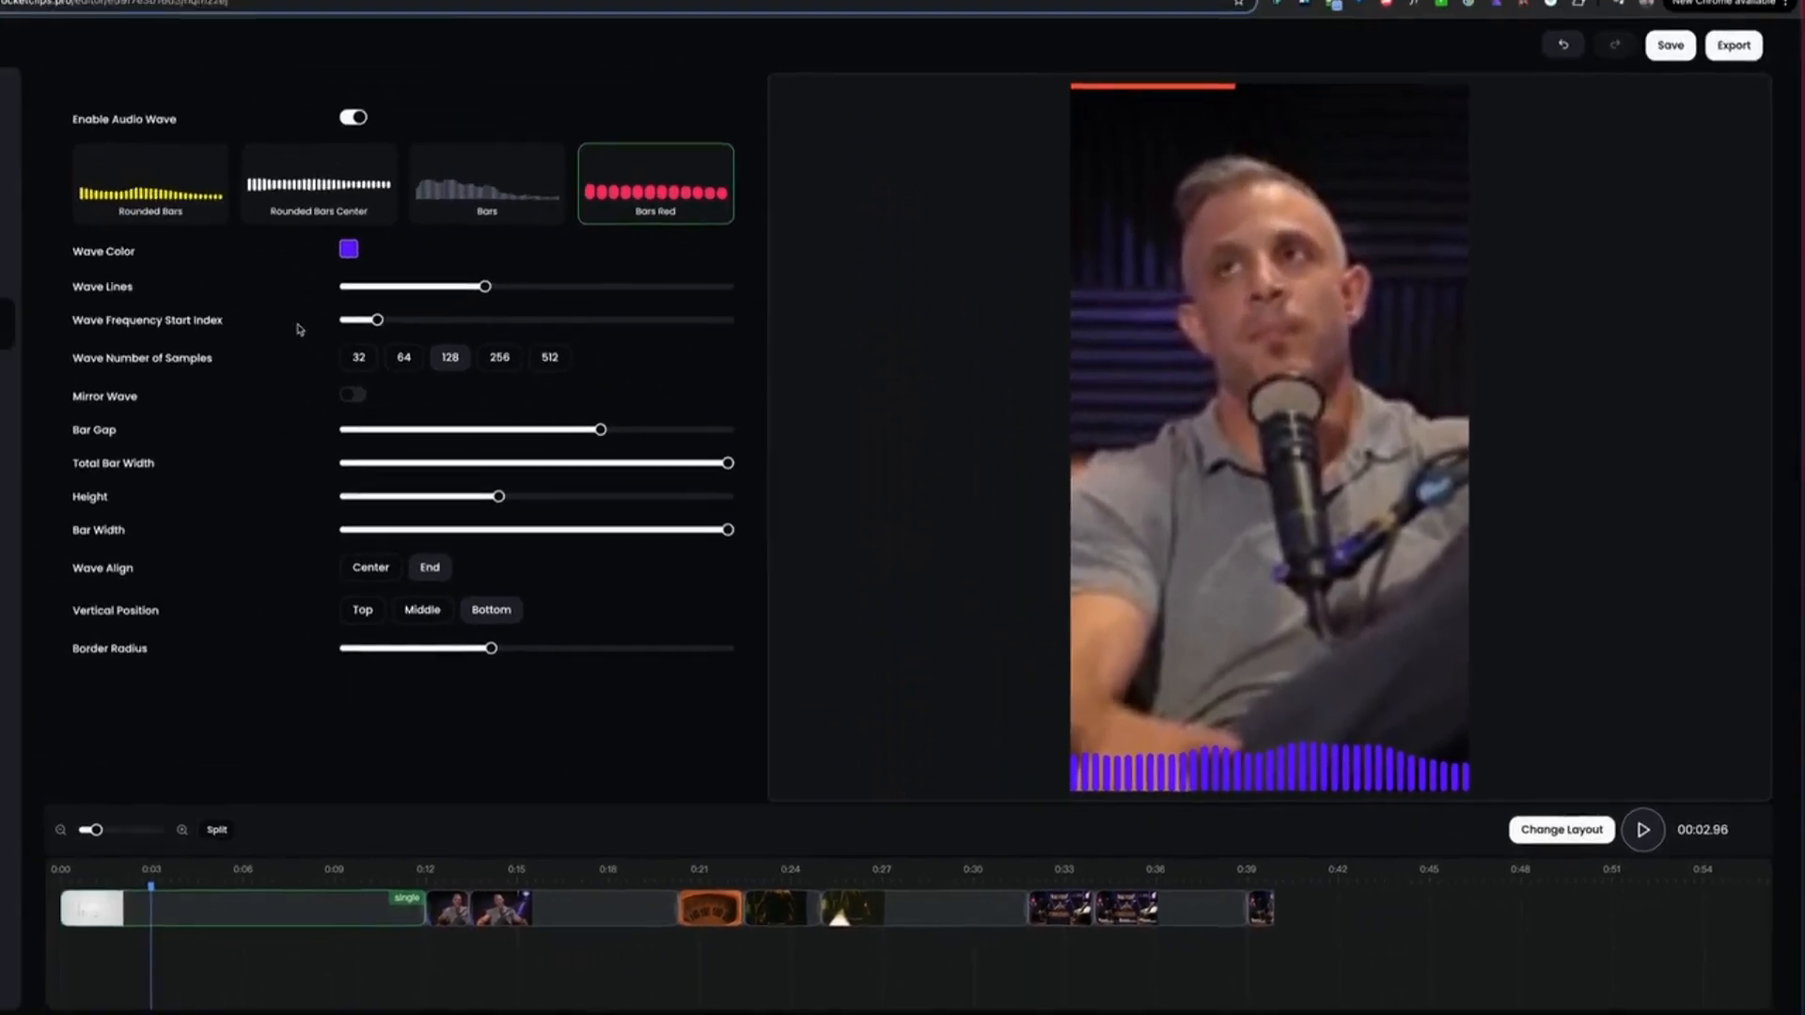
{"action": "left_click_drag", "start_coordinate": [377, 320], "coordinate": [413, 322]}
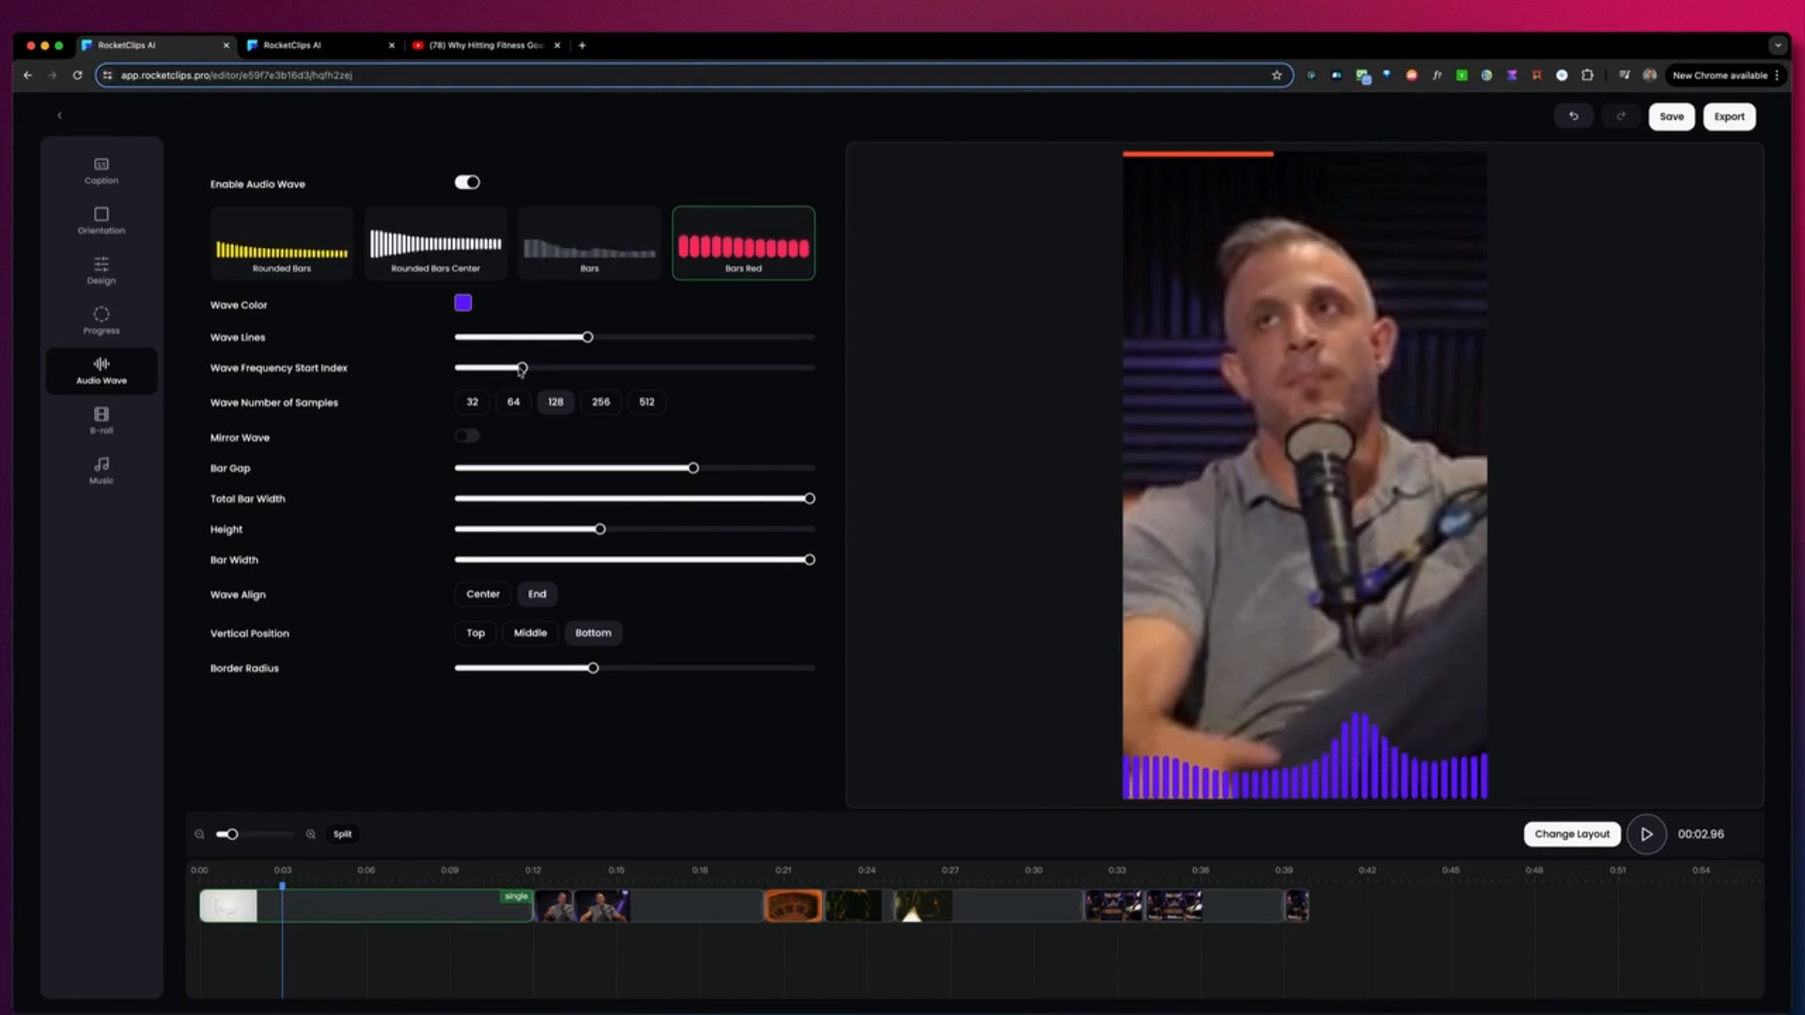
{"action": "mouse_move", "coordinate": [521, 369]}
{"action": "left_mouse_down"}
{"action": "mouse_move", "coordinate": [493, 370]}
{"action": "mouse_move", "coordinate": [515, 370]}
{"action": "left_mouse_up"}
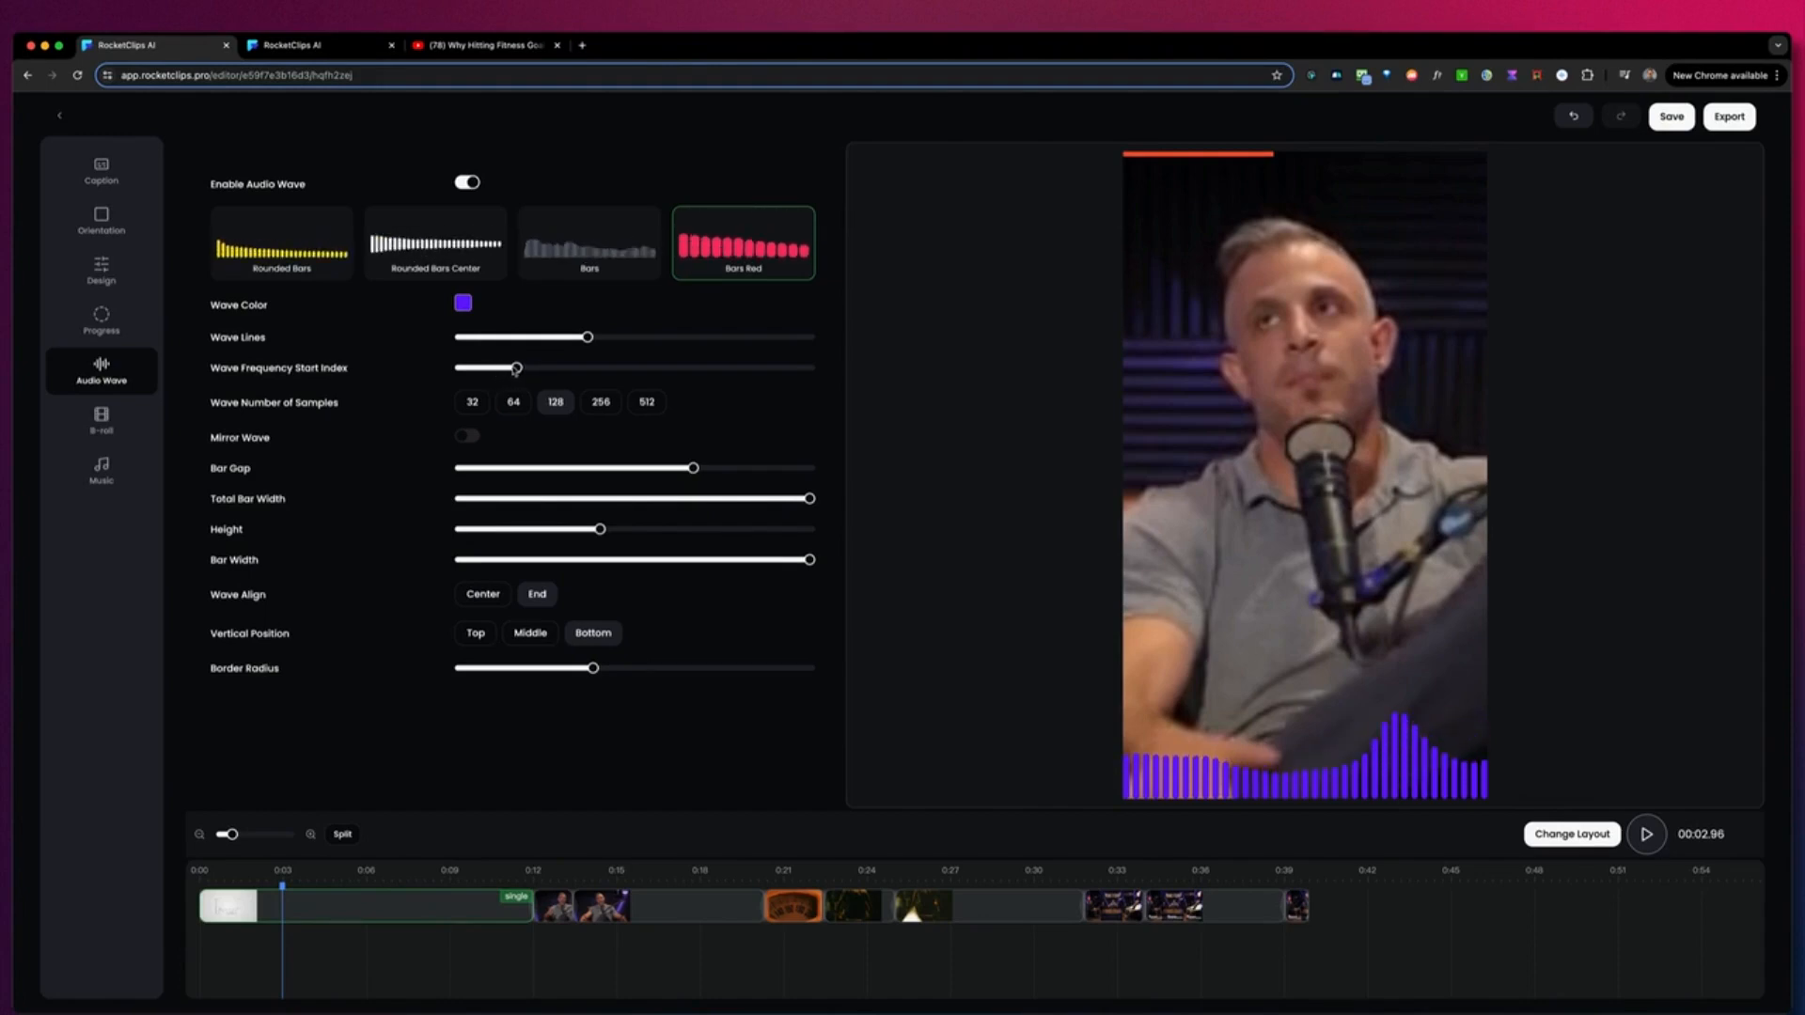
- Try 256 wave samples and the mirrored wave, returning to 128 samples without mirroring
{"action": "left_click", "coordinate": [606, 405]}
{"action": "left_click", "coordinate": [564, 406]}
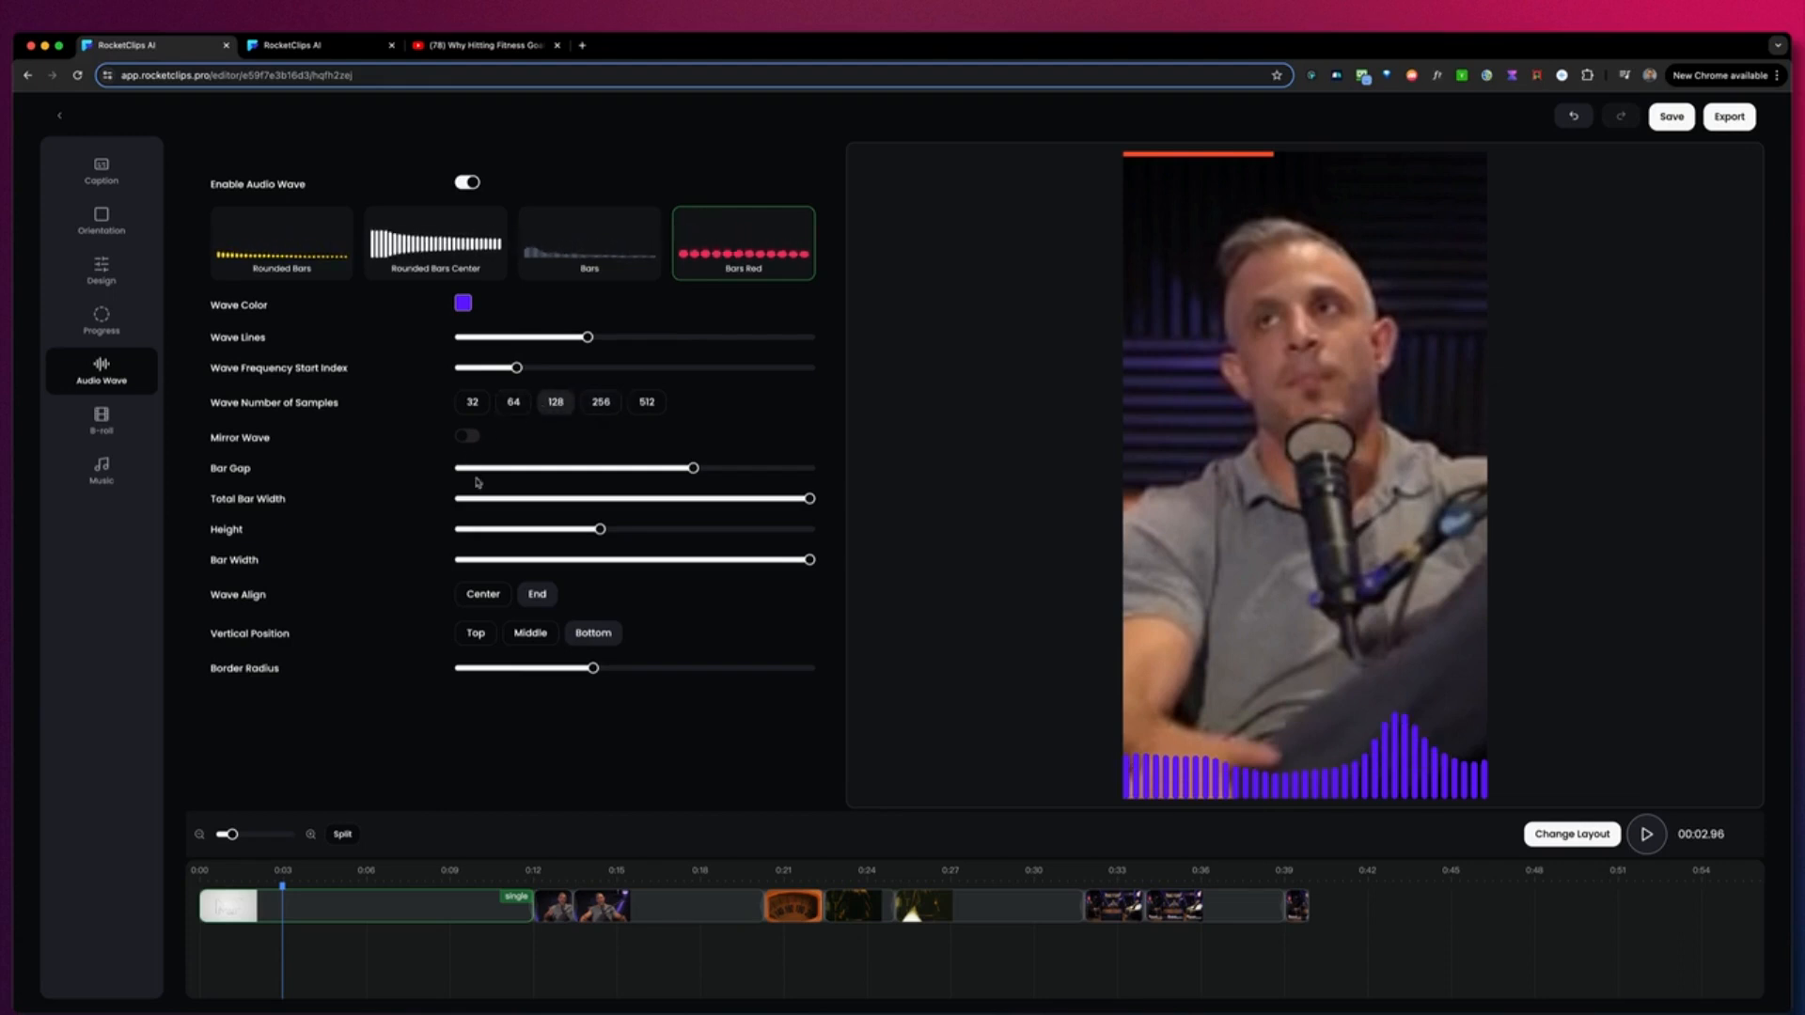
{"action": "left_click", "coordinate": [464, 437]}
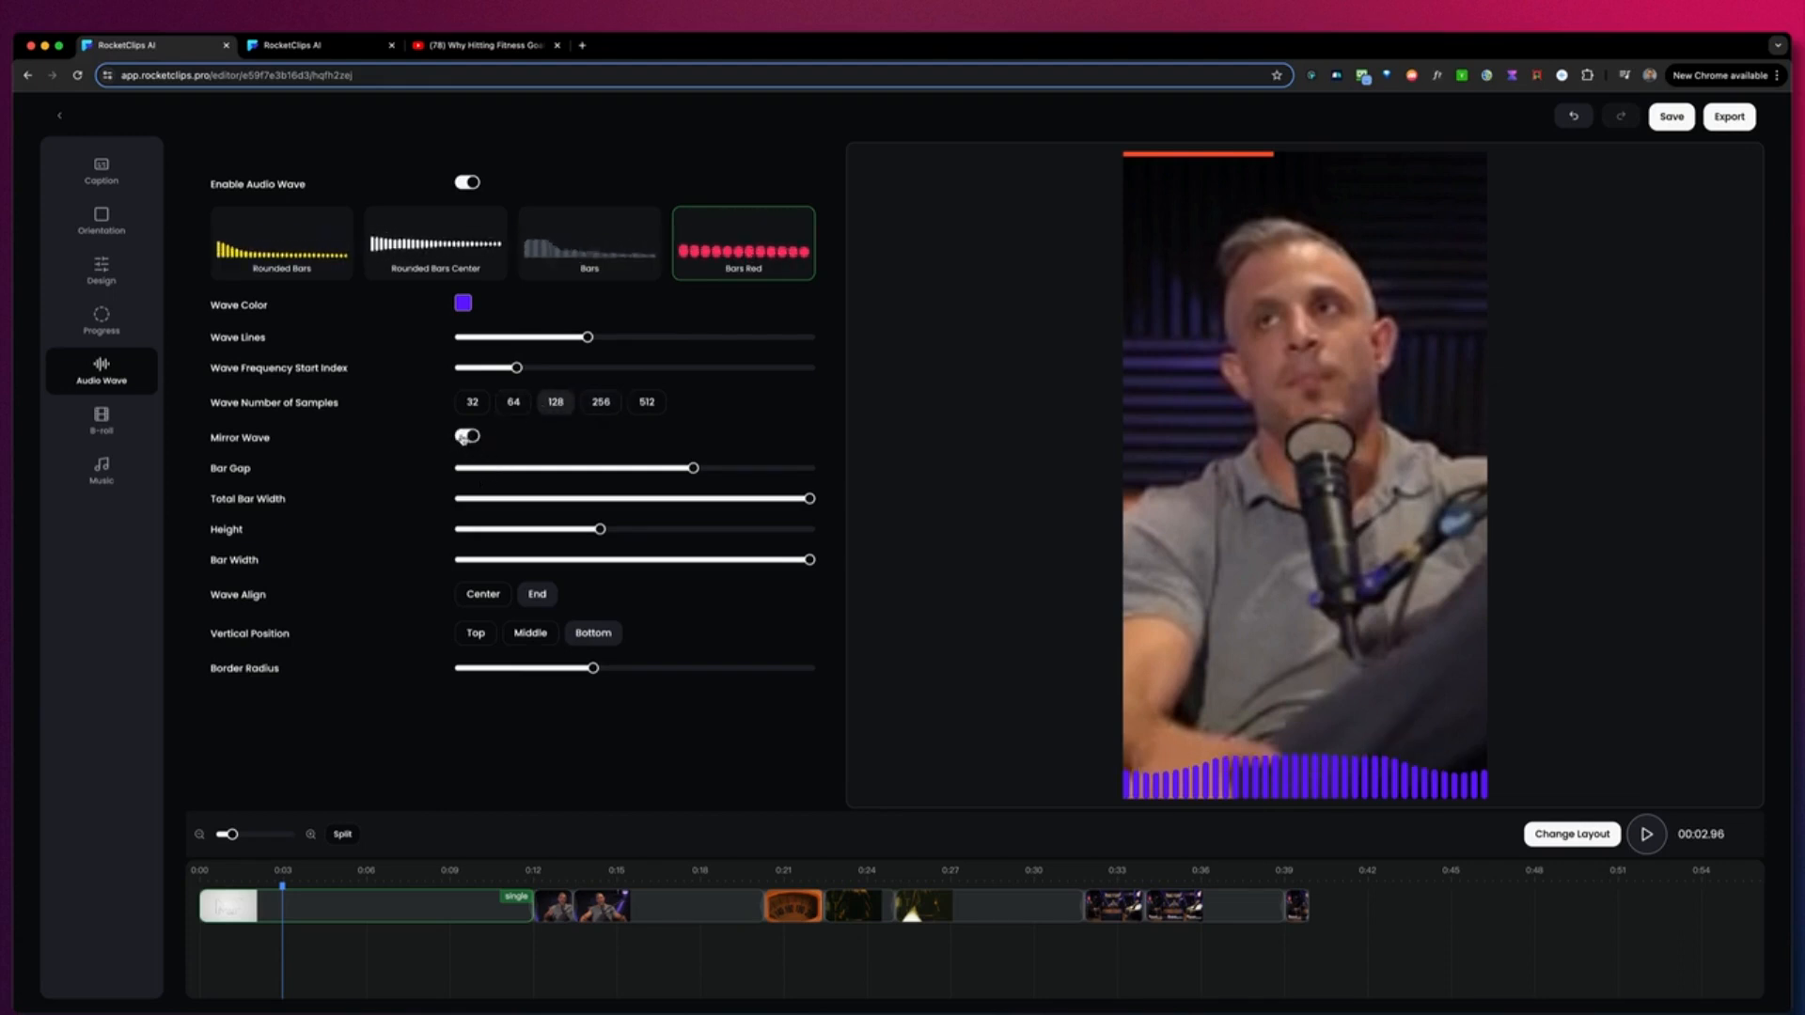
{"action": "left_click", "coordinate": [463, 437]}
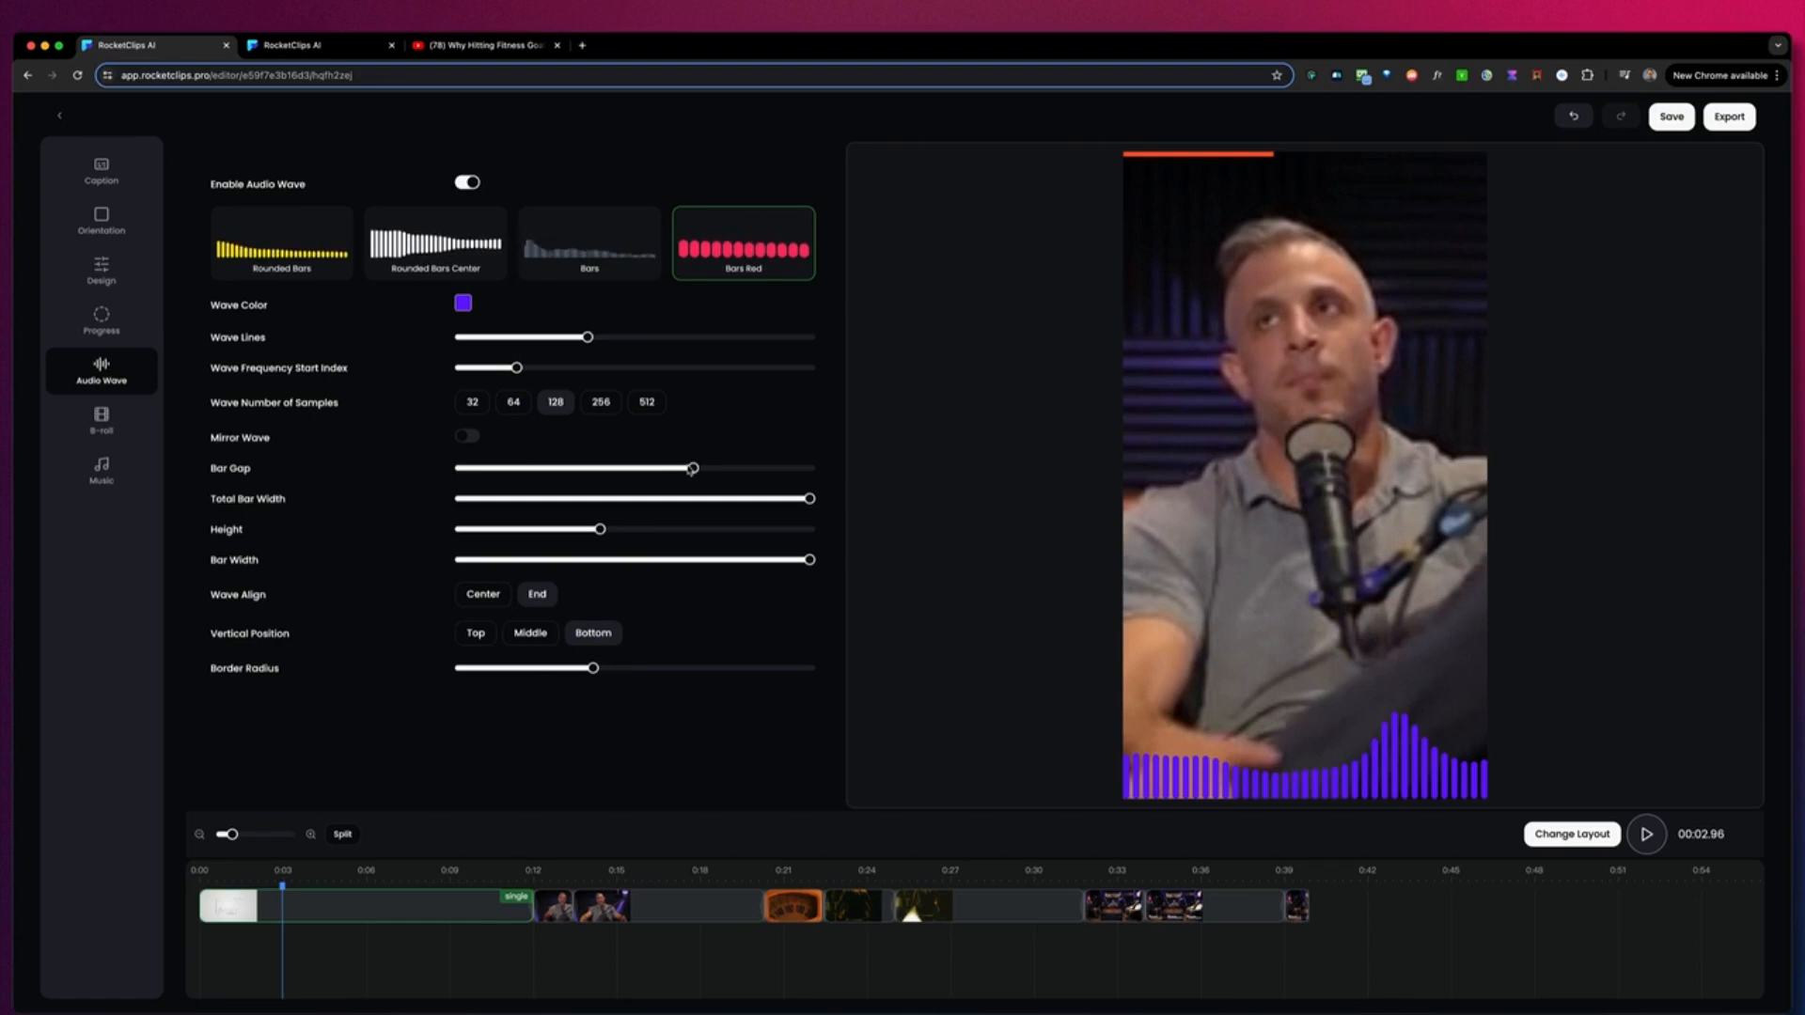
- Reduce the wave's bar gap to just over half of its range and raise the height to about half, keeping the total bar width at maximum
{"action": "left_click_drag", "start_coordinate": [687, 471], "coordinate": [498, 471]}
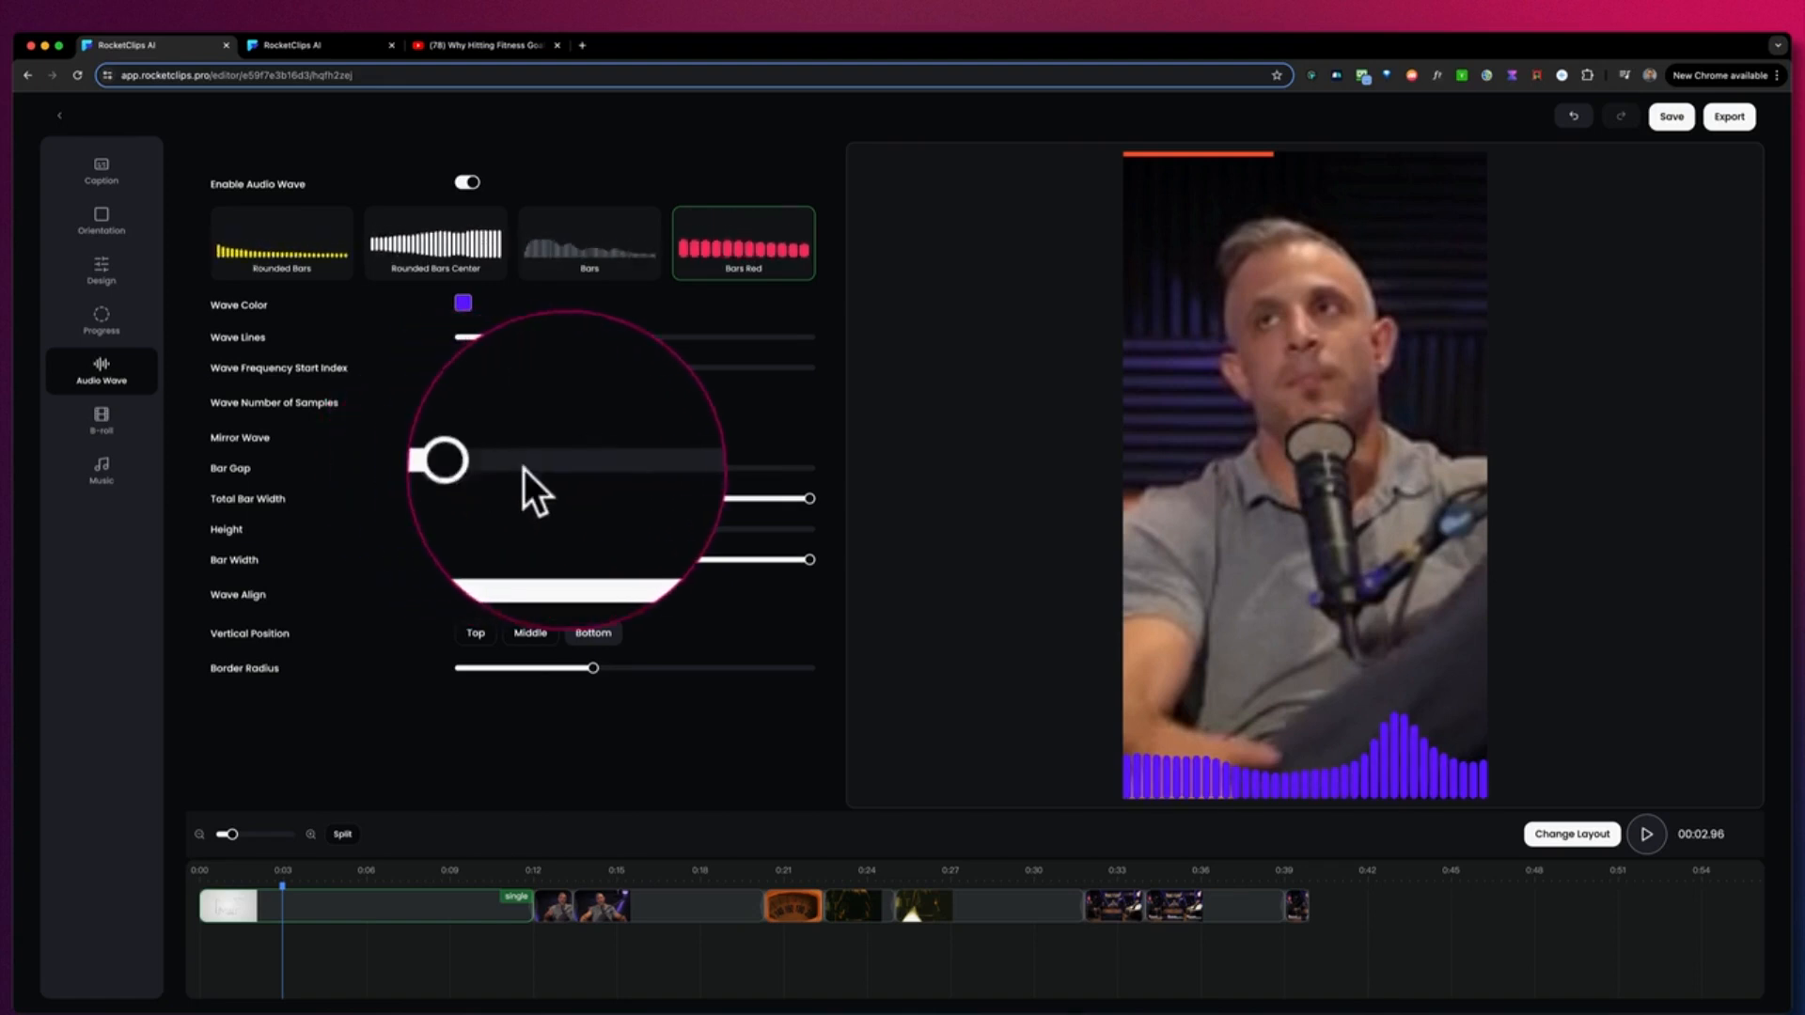
{"action": "mouse_move", "coordinate": [810, 500]}
{"action": "left_mouse_down"}
{"action": "mouse_move", "coordinate": [576, 501]}
{"action": "mouse_move", "coordinate": [823, 506]}
{"action": "left_mouse_up"}
{"action": "mouse_move", "coordinate": [606, 534]}
{"action": "left_mouse_down"}
{"action": "mouse_move", "coordinate": [778, 529]}
{"action": "mouse_move", "coordinate": [639, 534]}
{"action": "left_mouse_up"}
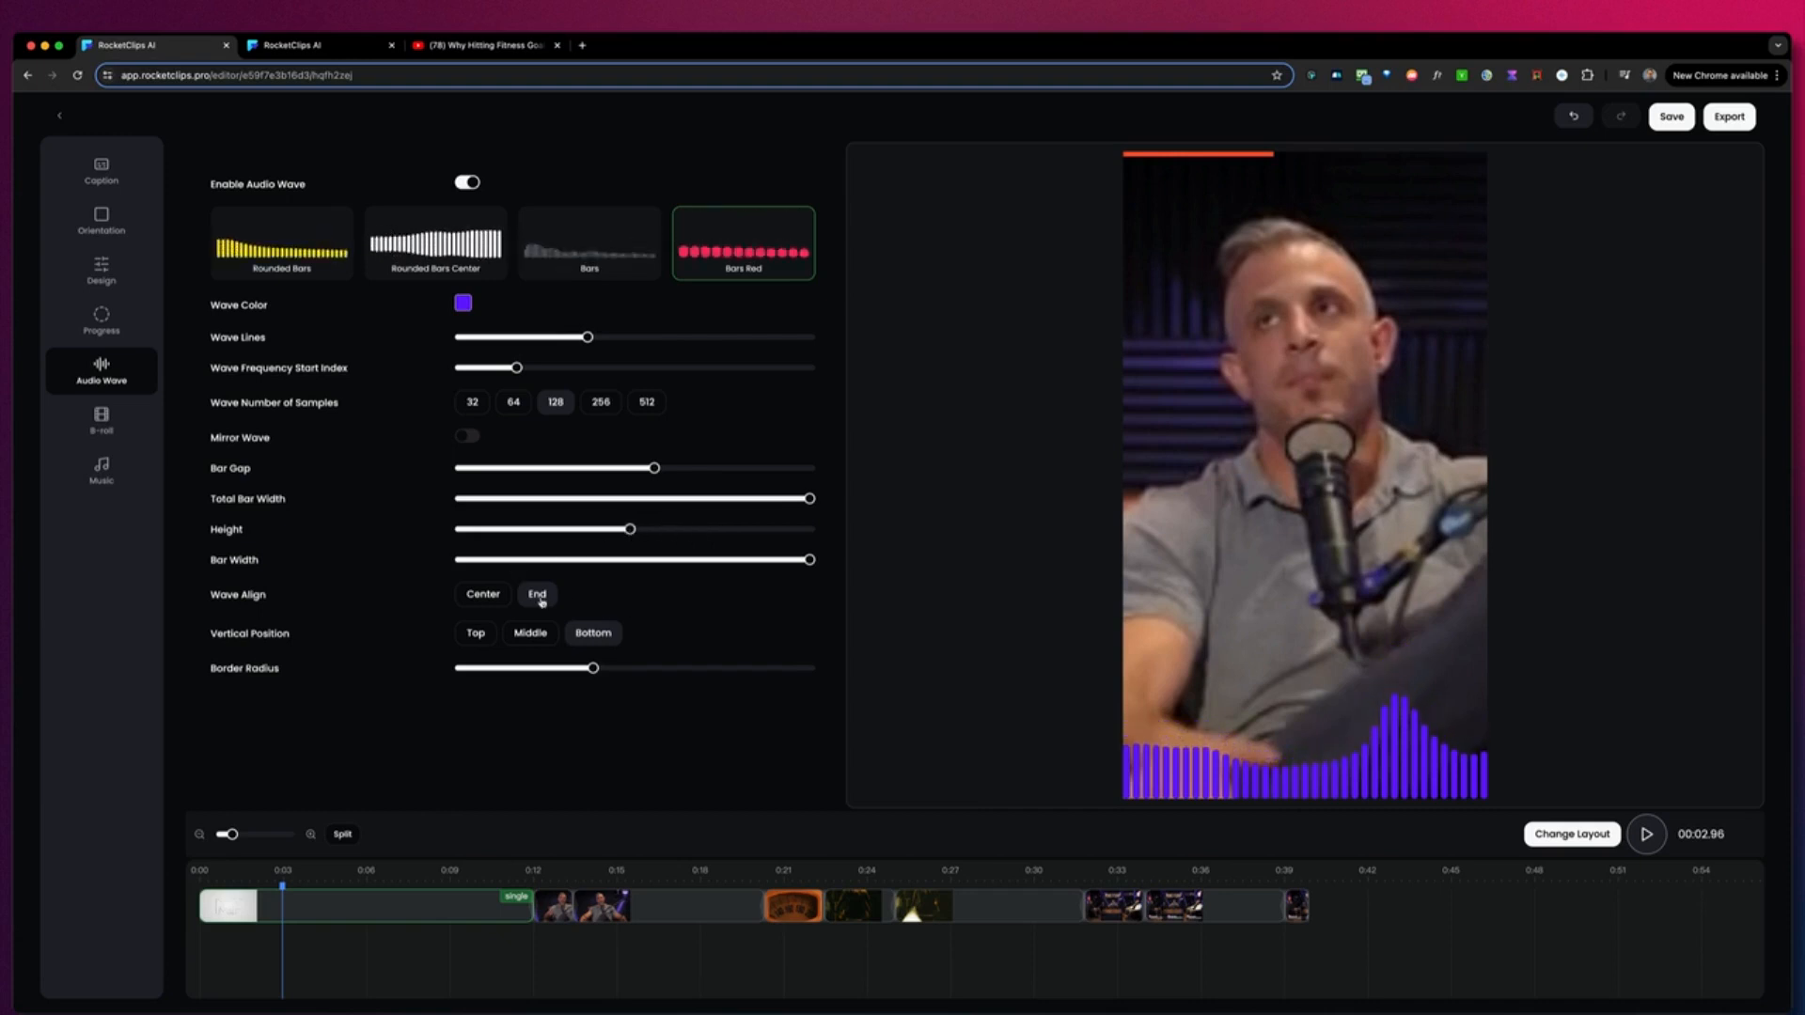
- Try Center wave alignment and the Top and Middle vertical positions, returning to End alignment and Bottom position
{"action": "left_click", "coordinate": [483, 595]}
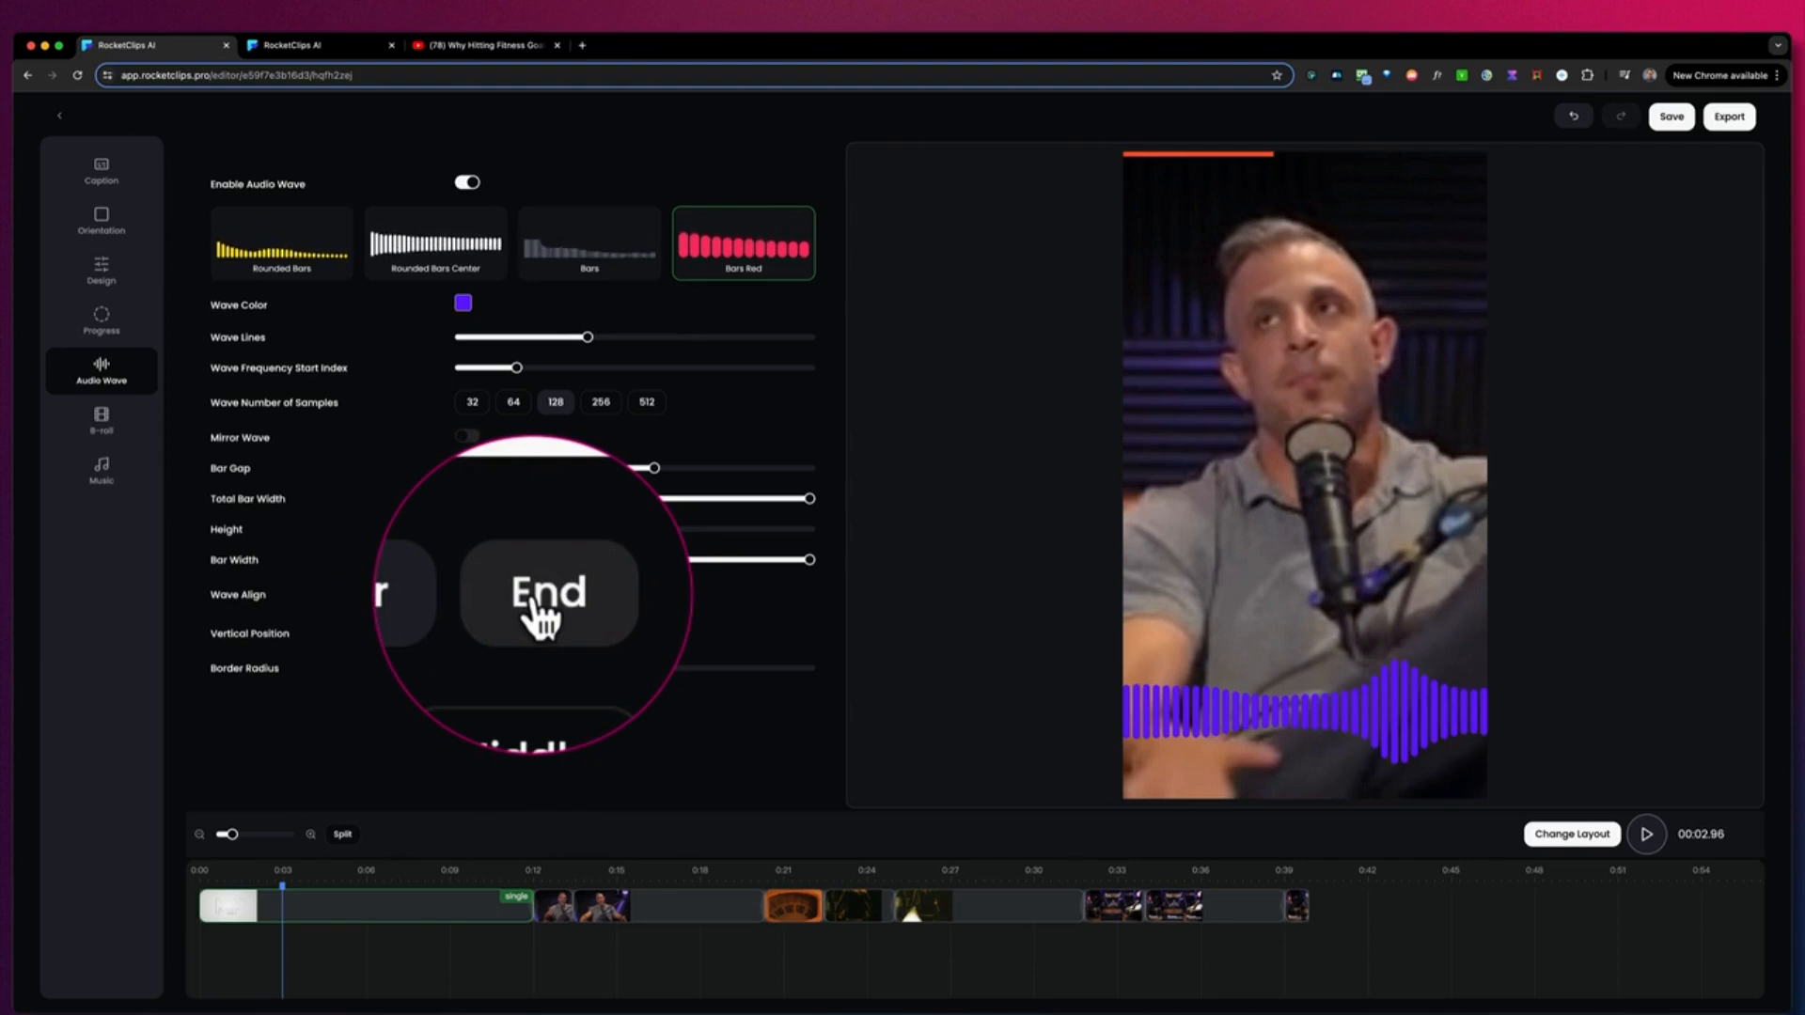
{"action": "left_click", "coordinate": [536, 595]}
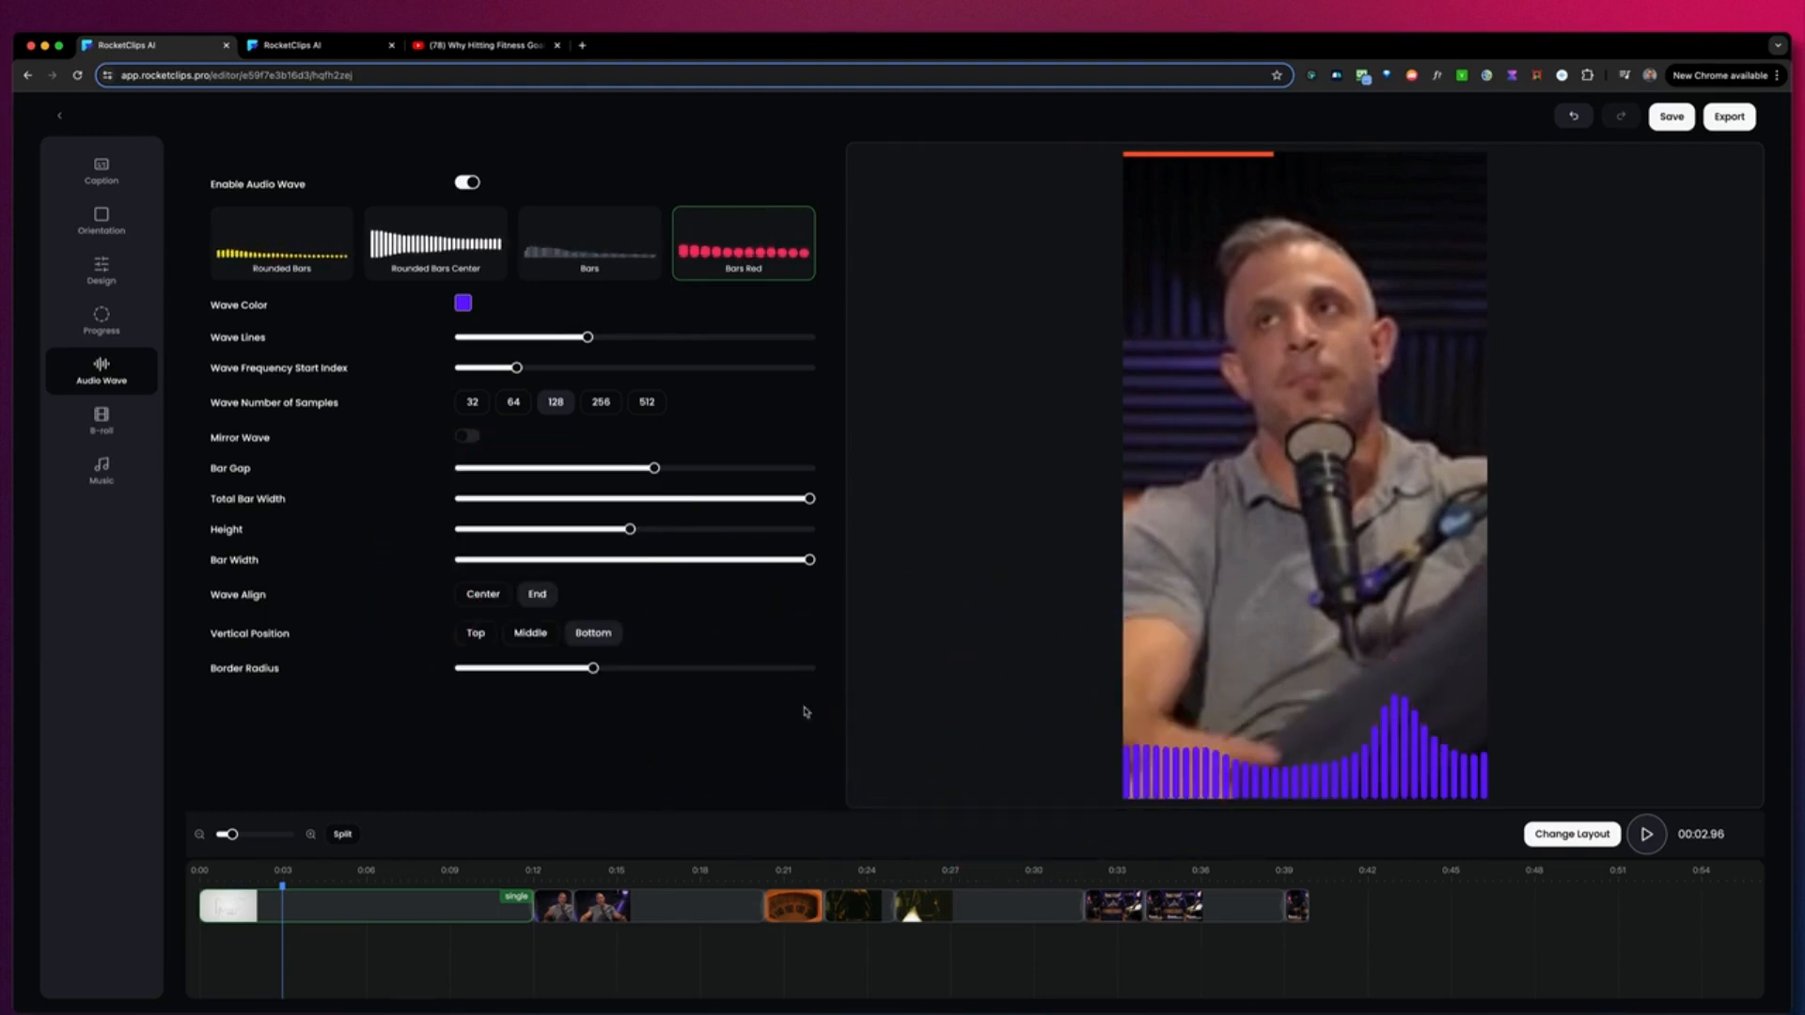
{"action": "left_click", "coordinate": [483, 635]}
{"action": "left_click", "coordinate": [530, 633]}
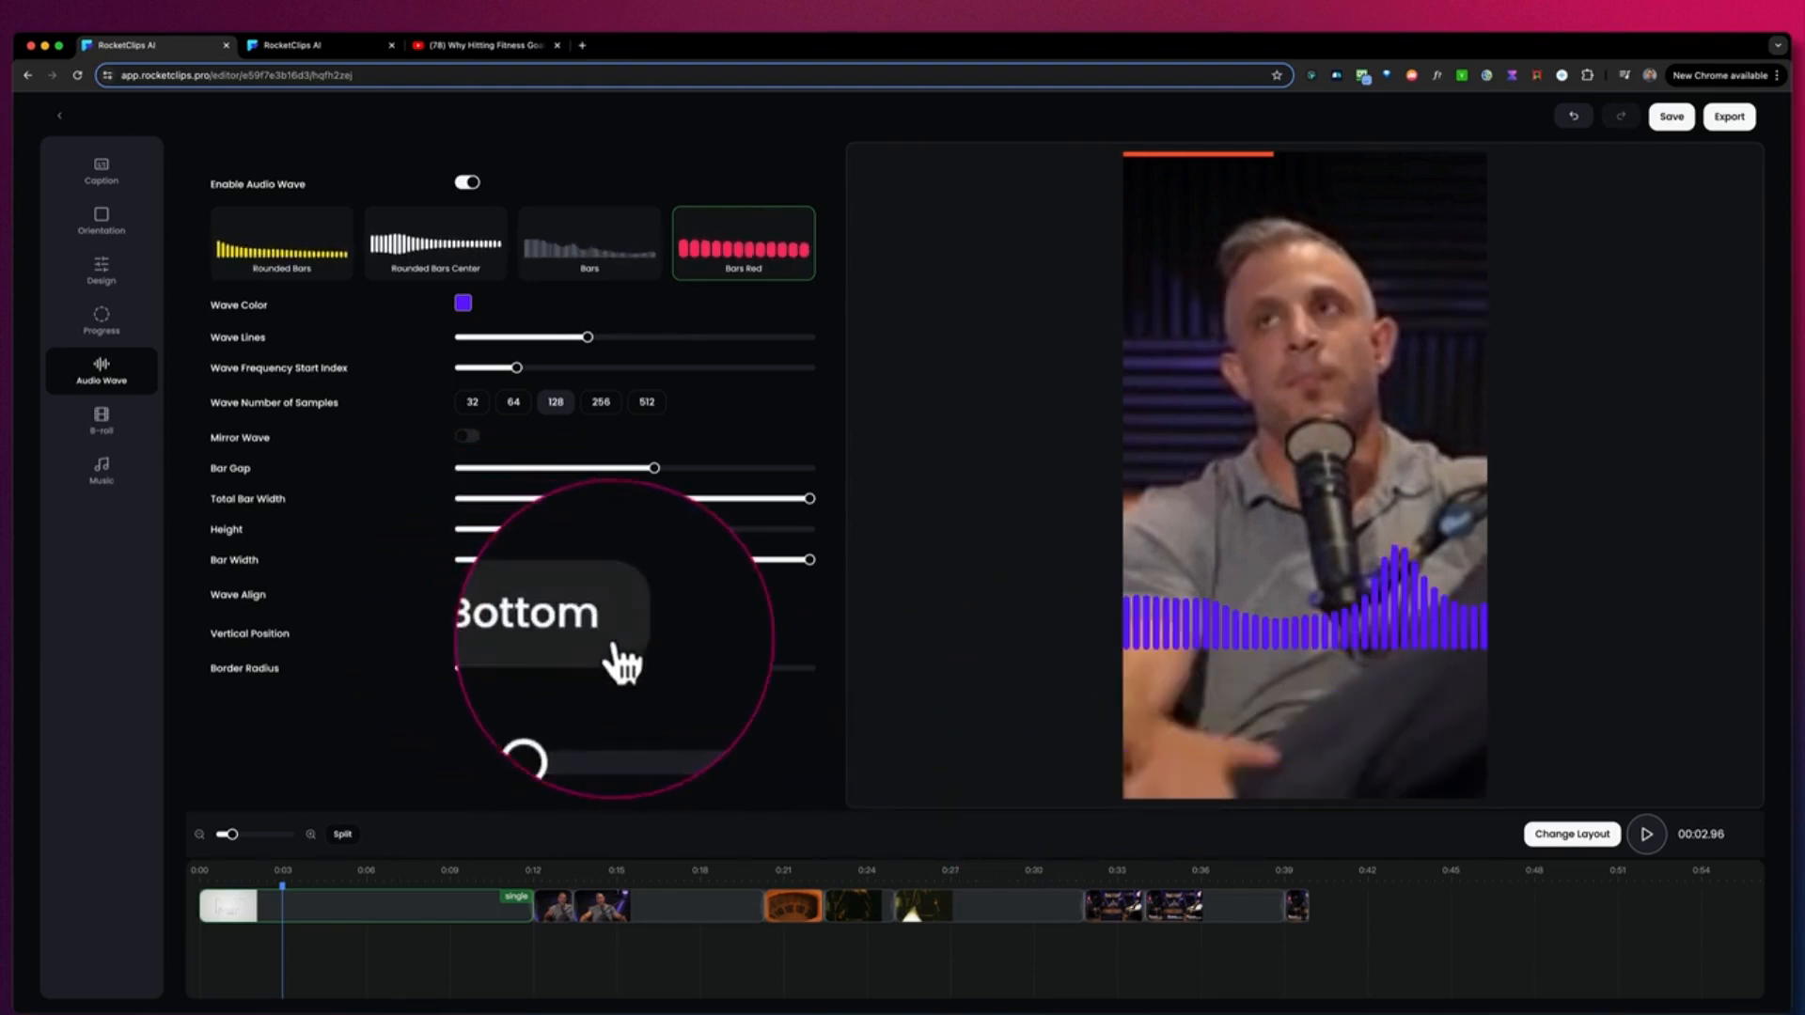
{"action": "left_click", "coordinate": [597, 634]}
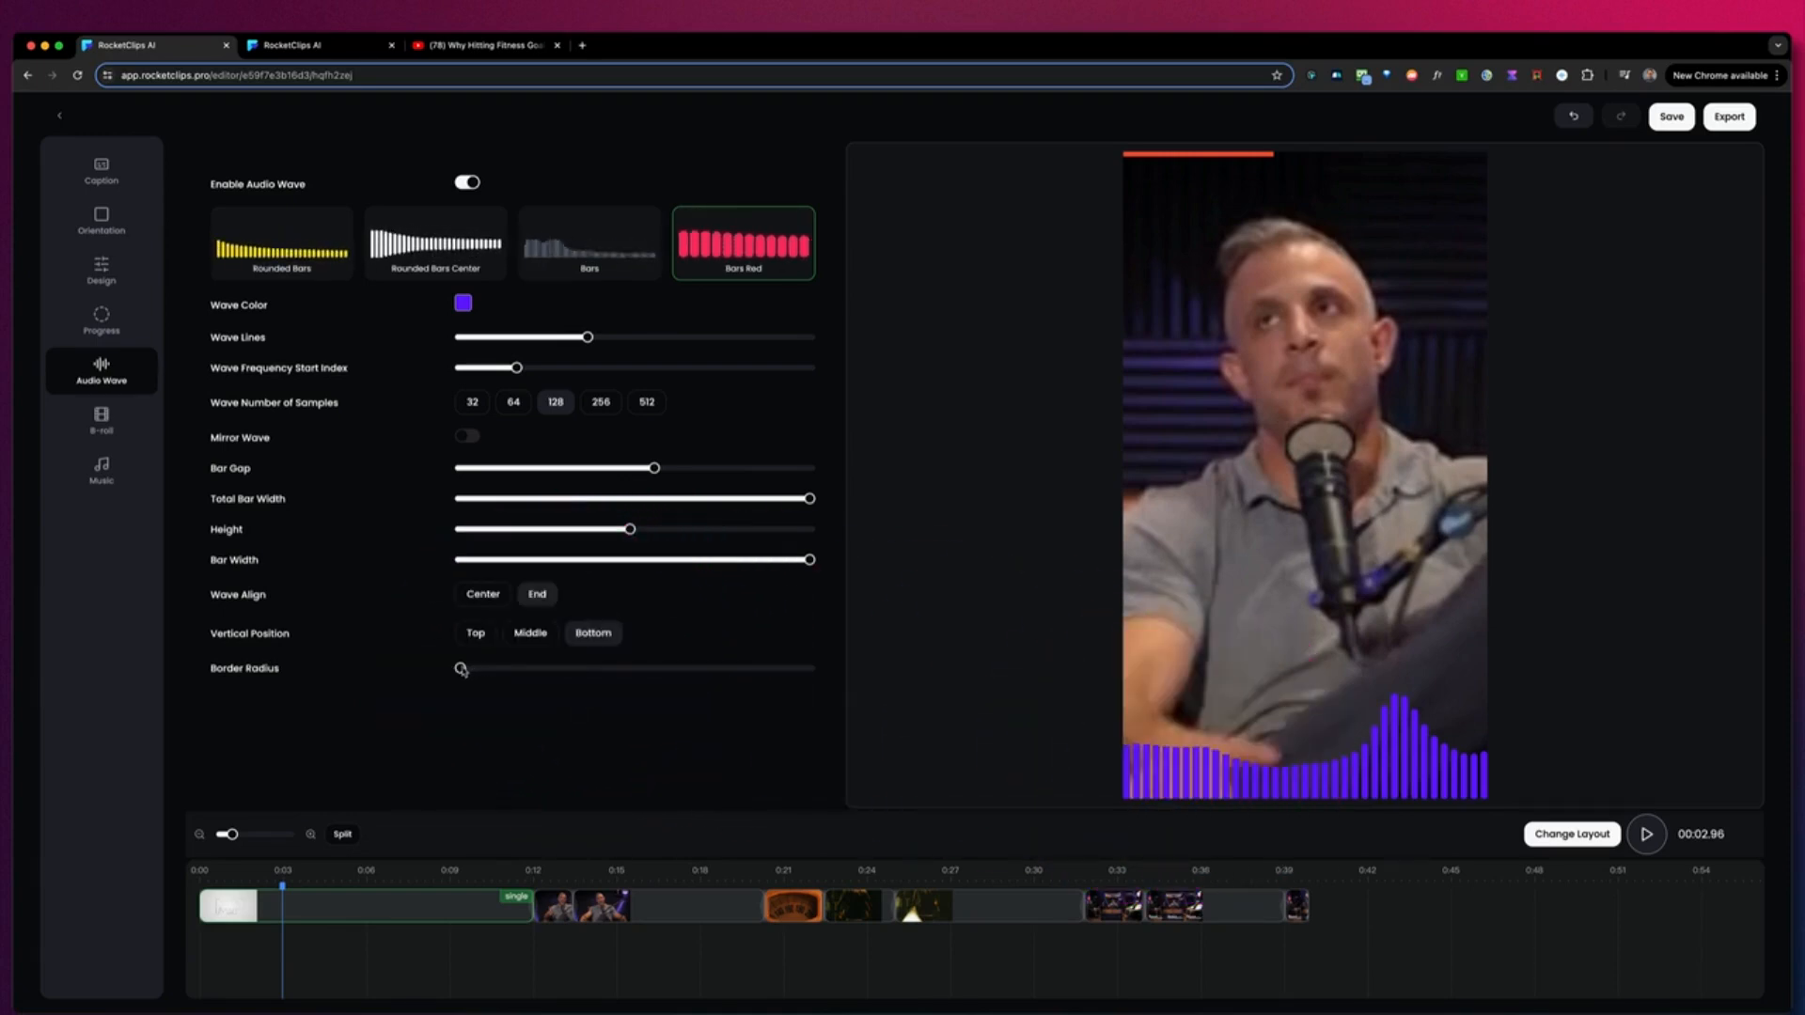
- Raise the wave's border radius to just over half of its range and play the clip's opening to preview the wave
{"action": "left_click_drag", "start_coordinate": [532, 671], "coordinate": [652, 675]}
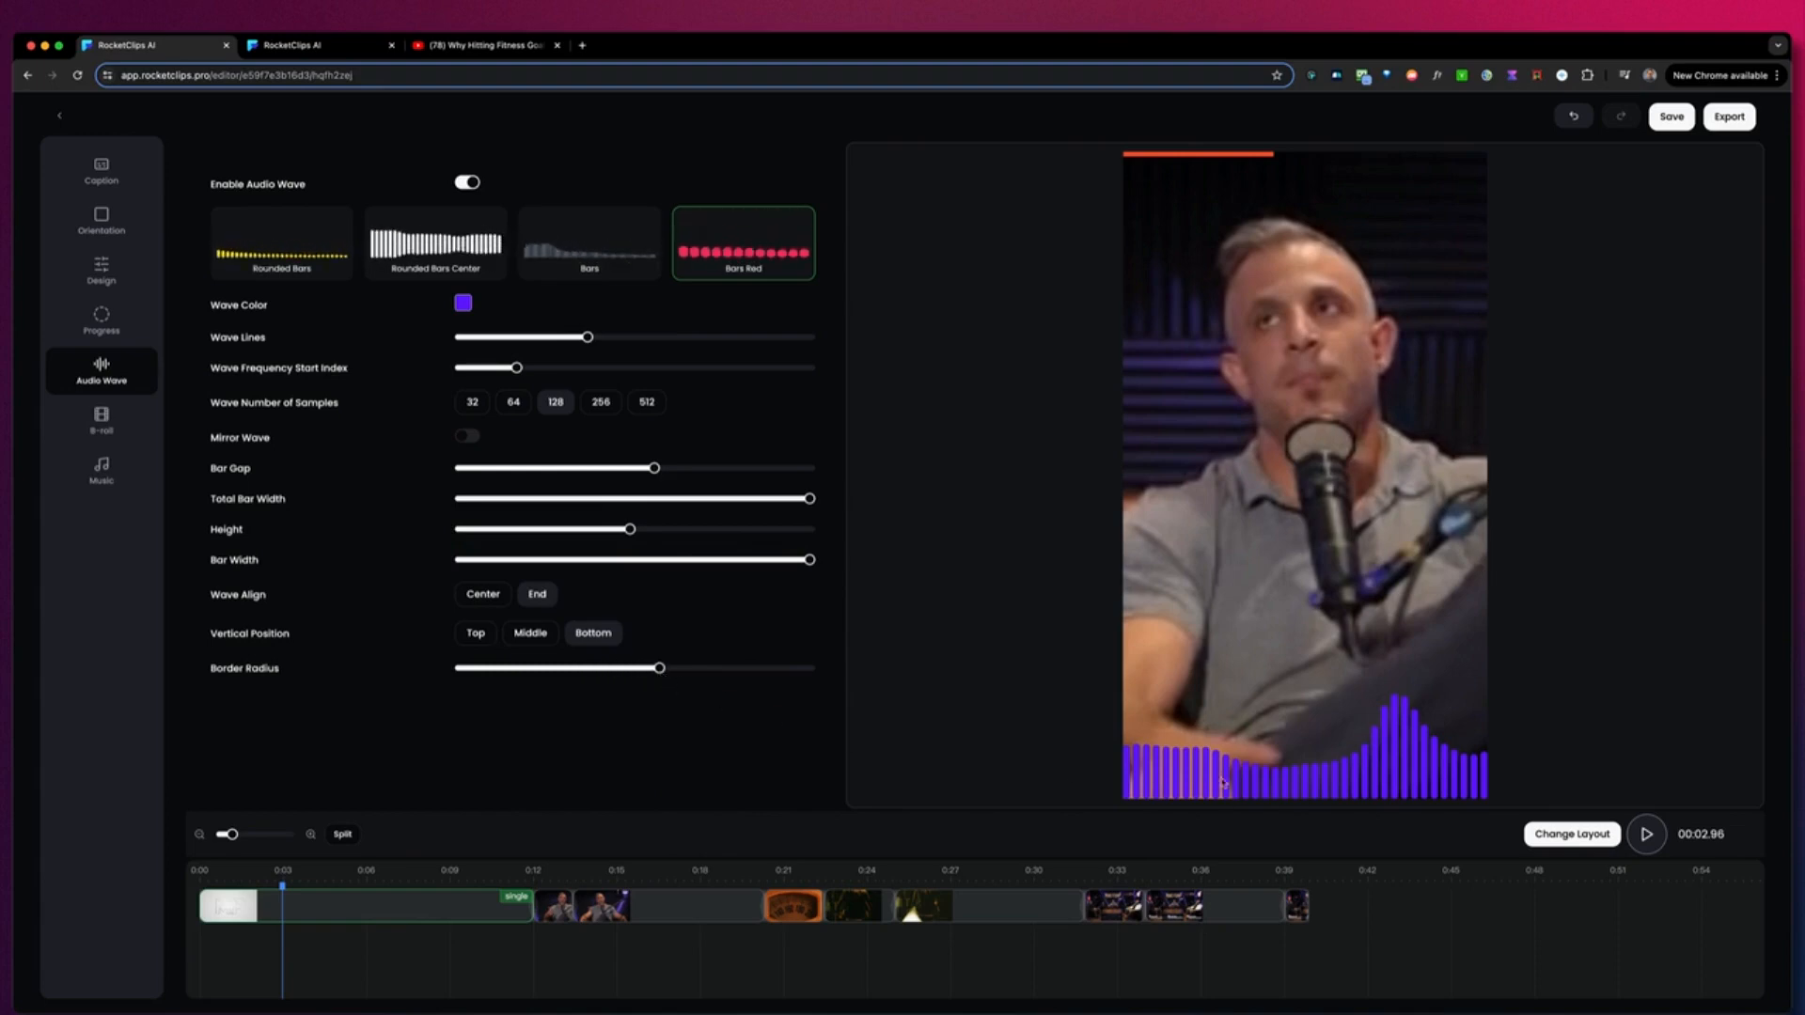
{"action": "left_click", "coordinate": [206, 880]}
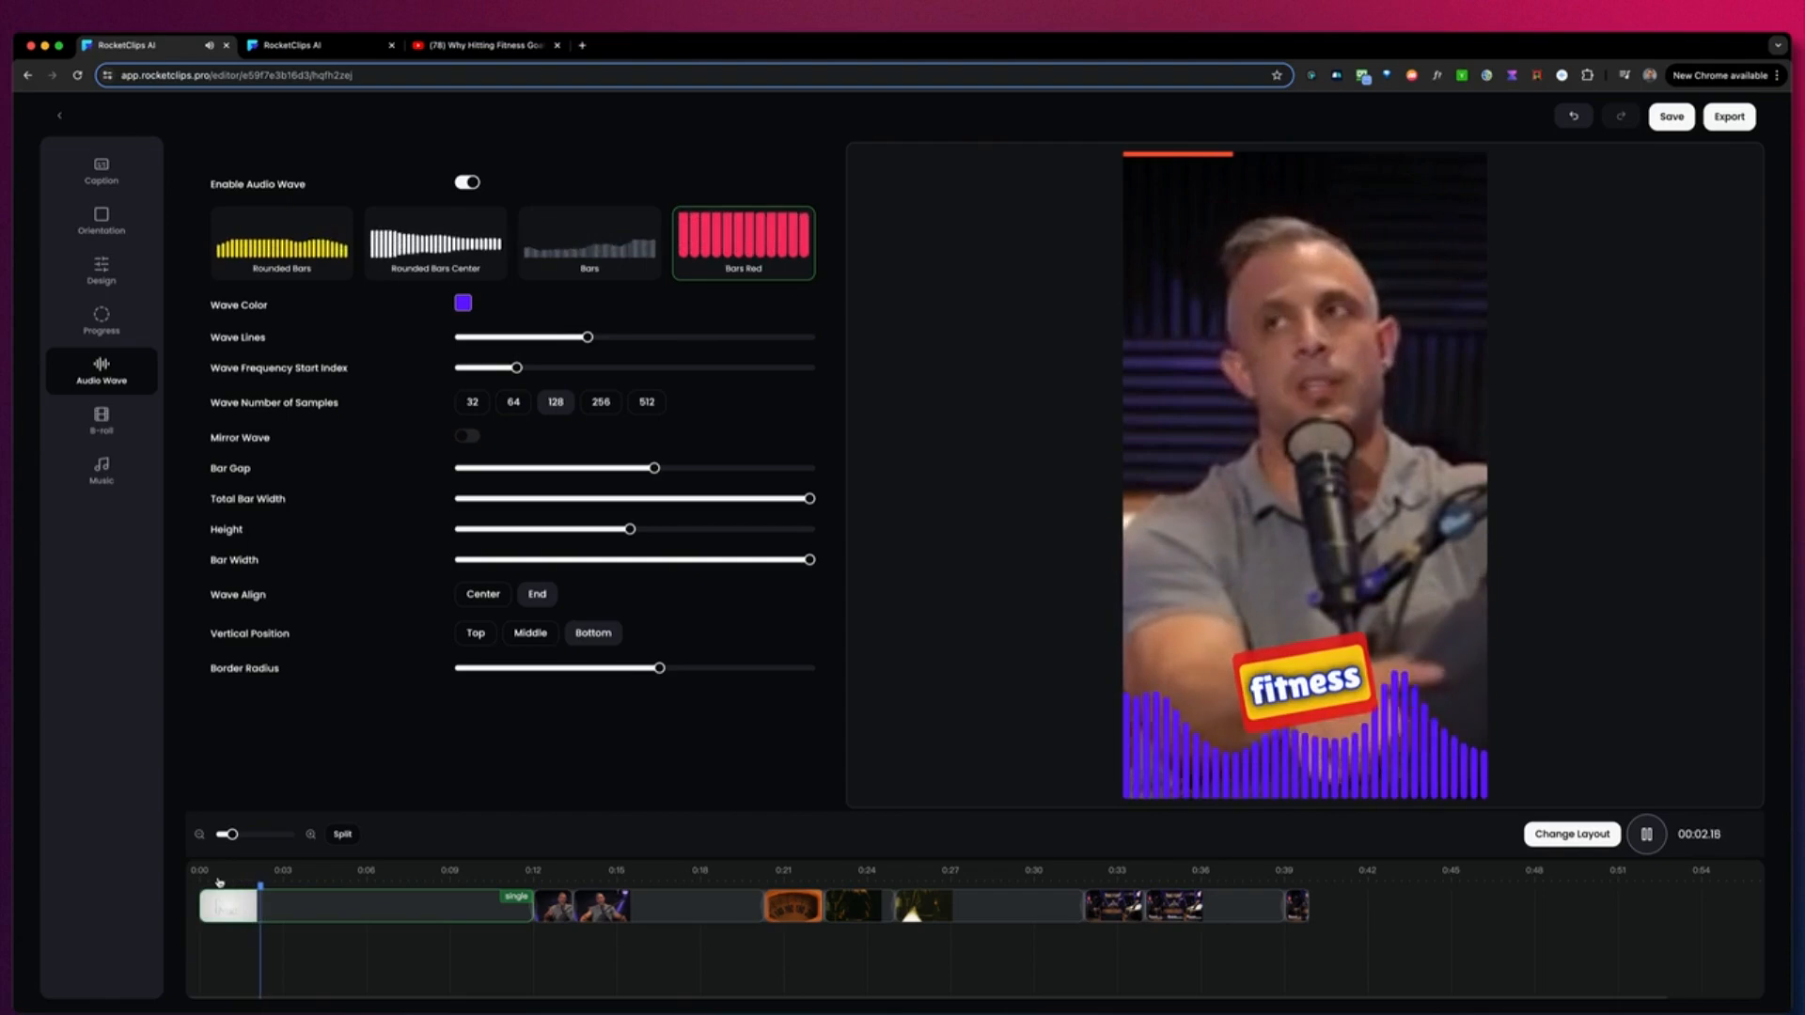
{"action": "key", "text": "space"}
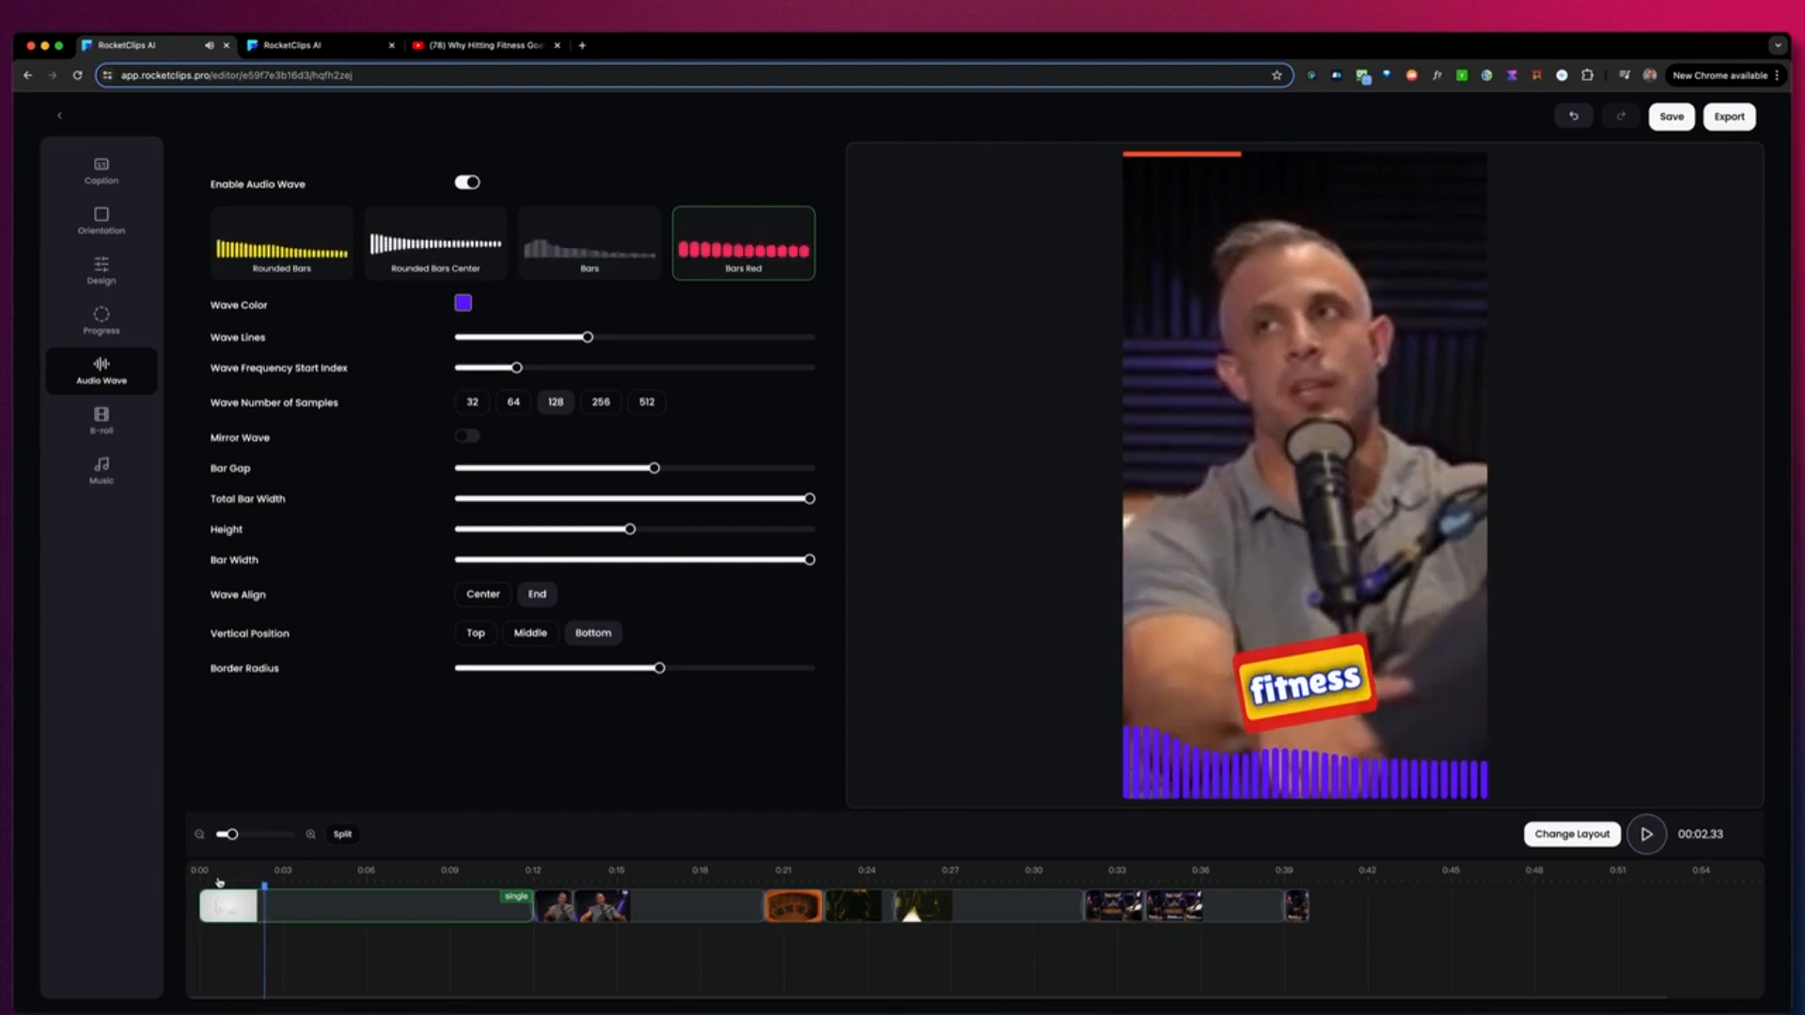
- Recolor the audio wave, trying pure red and settling on a pinkish red
{"action": "left_click", "coordinate": [464, 303]}
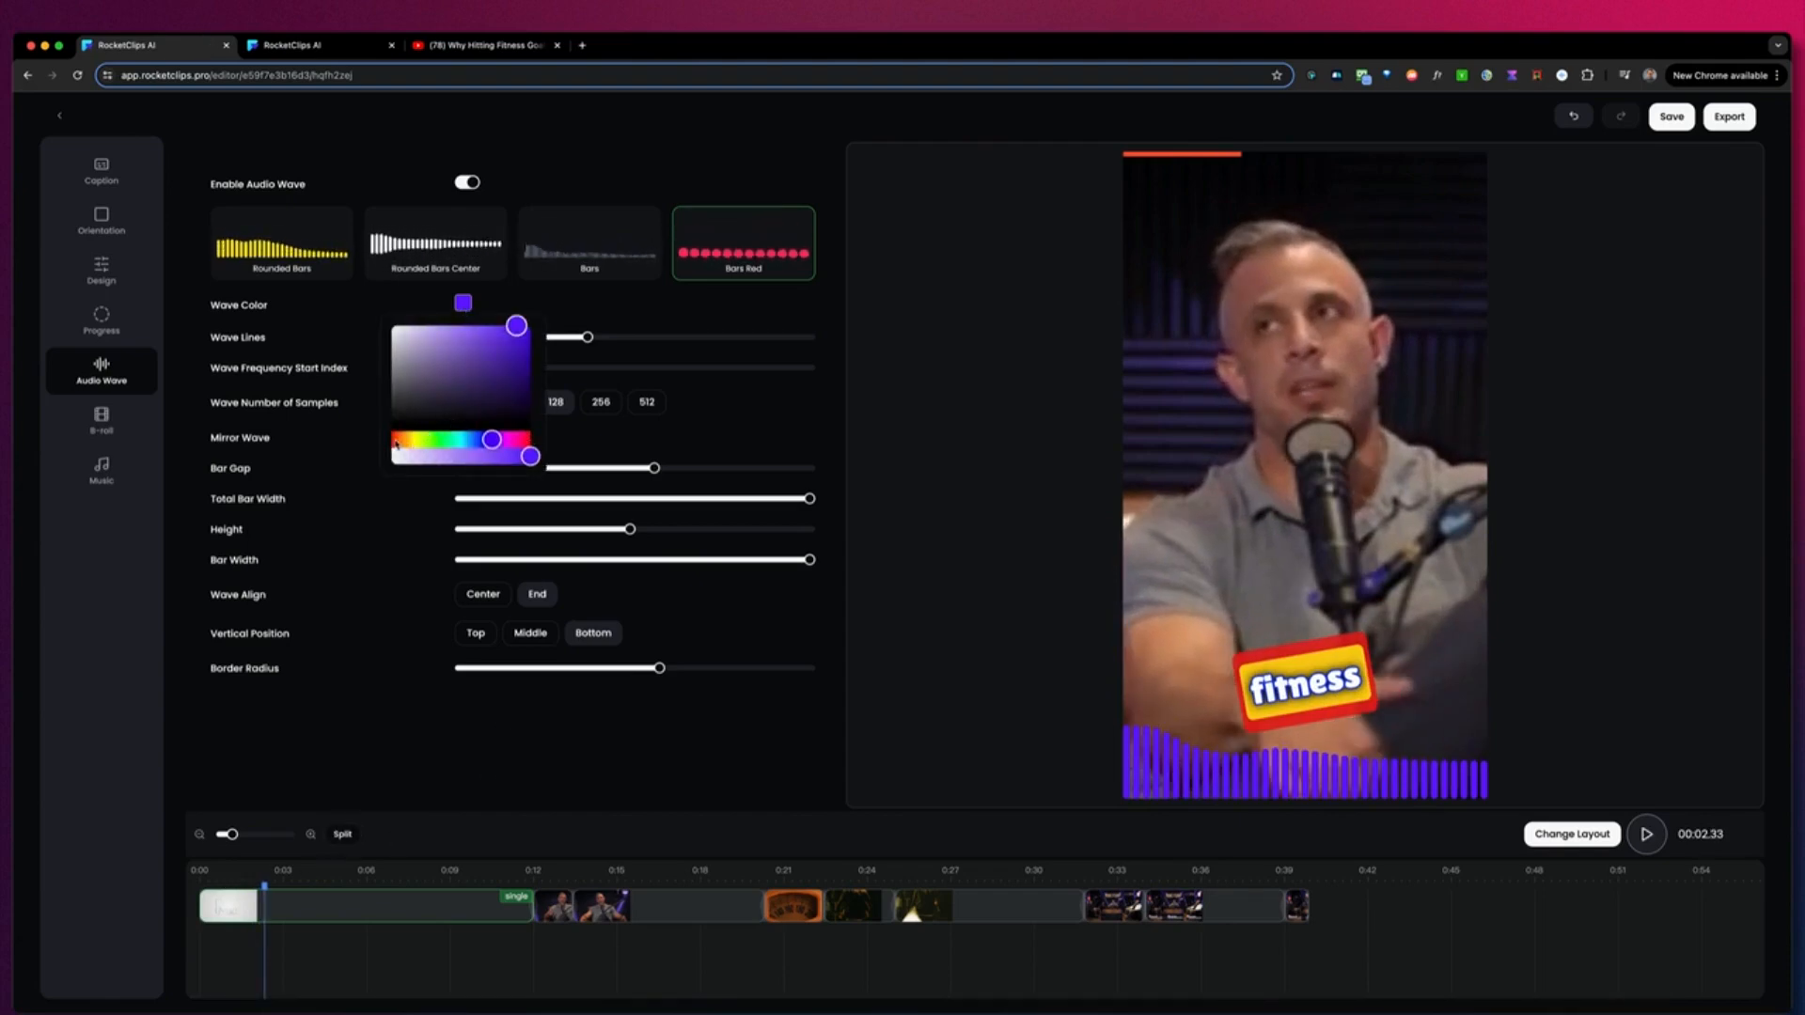
{"action": "left_click_drag", "start_coordinate": [428, 437], "coordinate": [392, 439]}
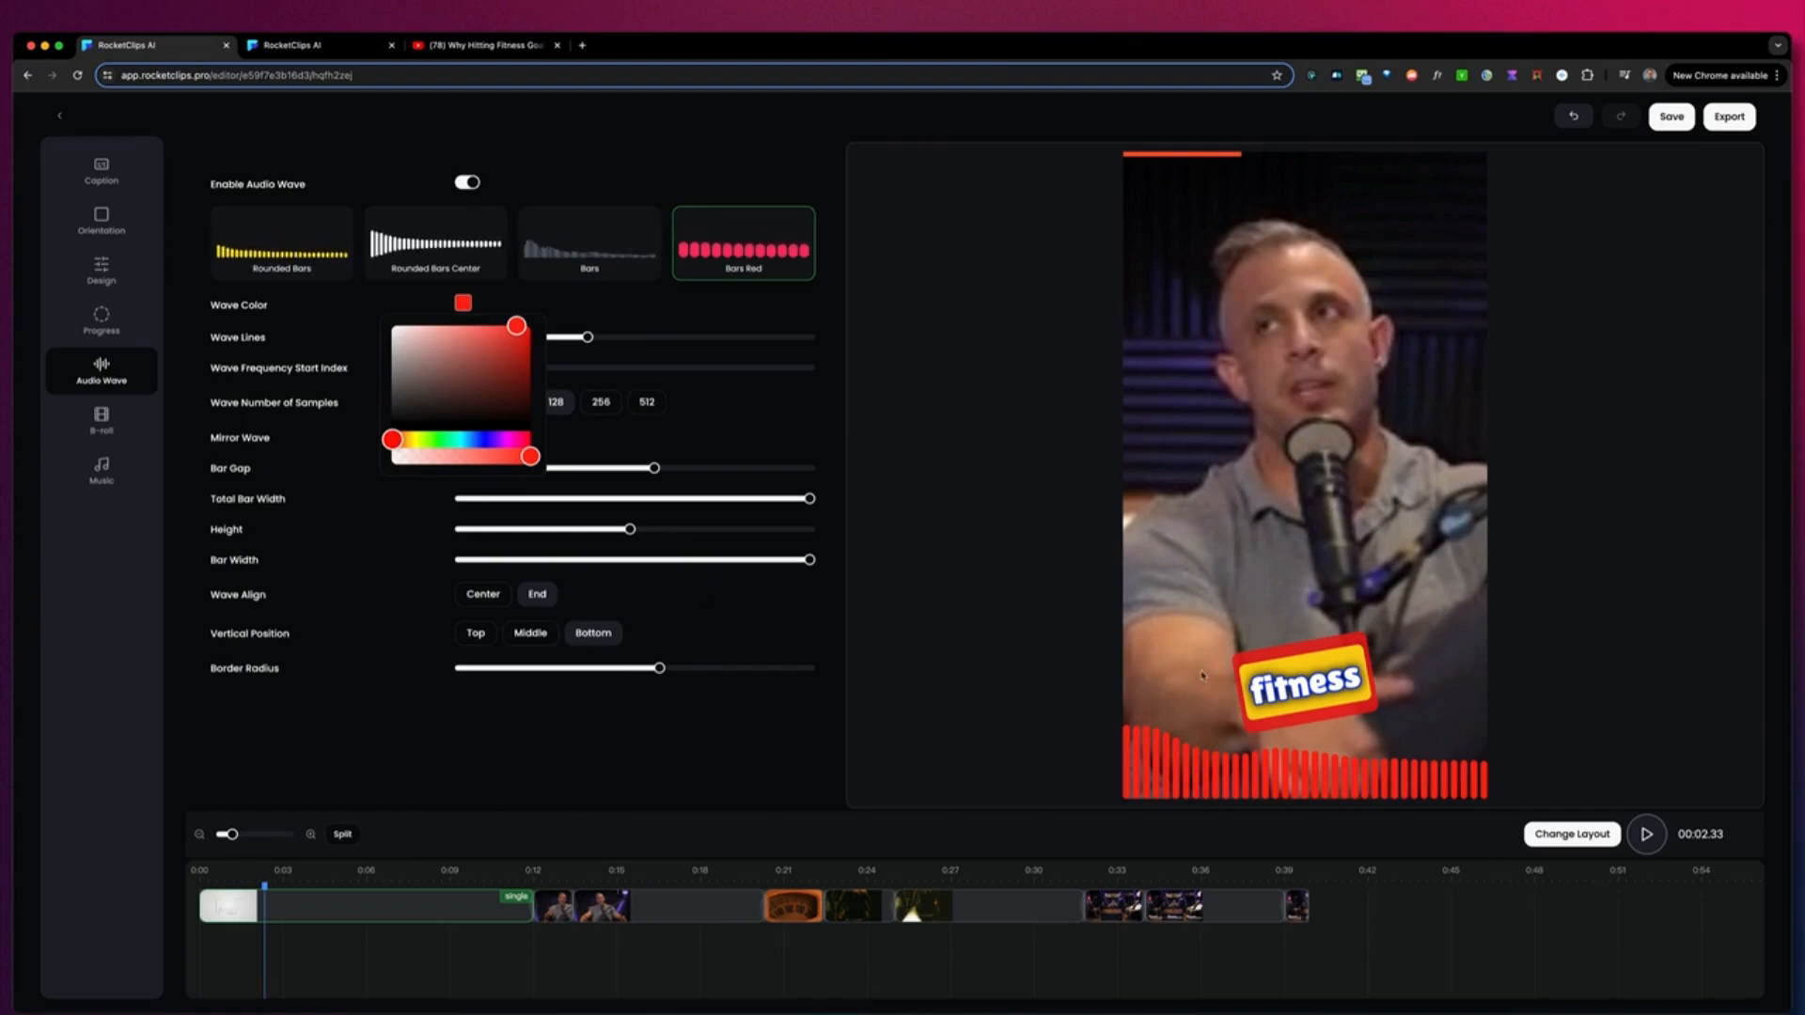
{"action": "left_click", "coordinate": [526, 439]}
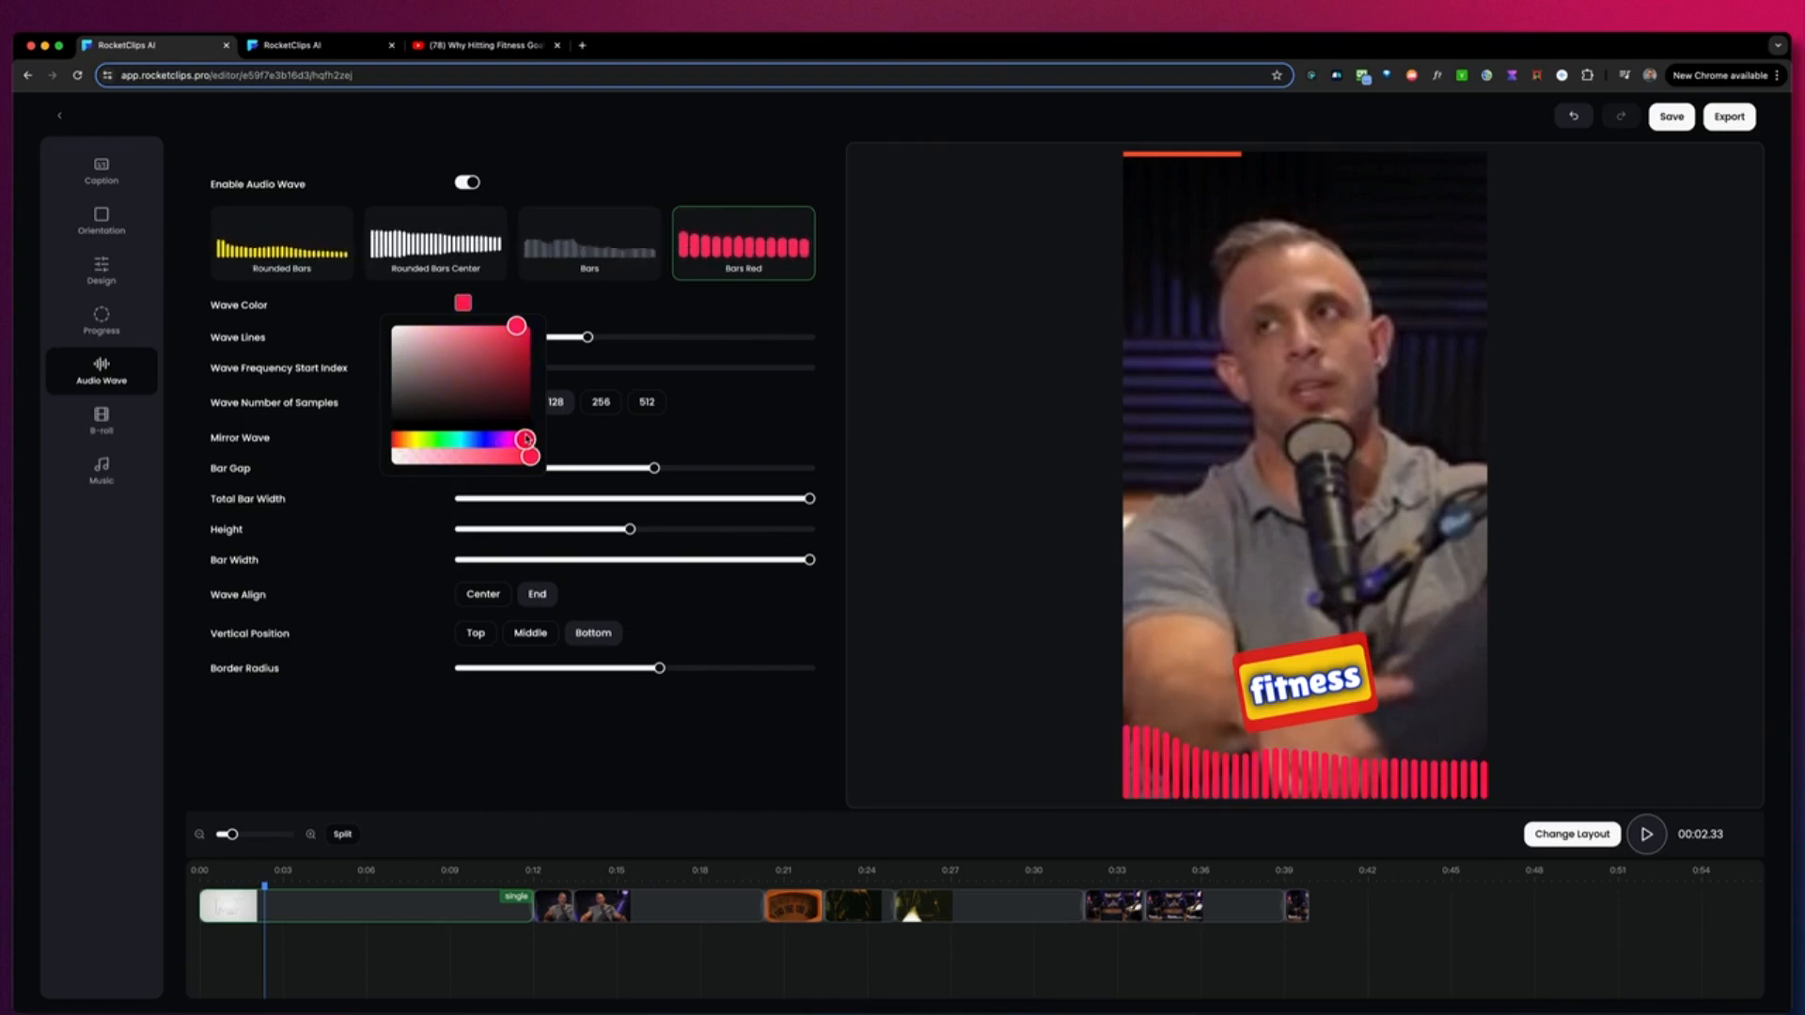
- Darken the audio wave's color to a deep red
{"action": "left_click", "coordinate": [521, 353]}
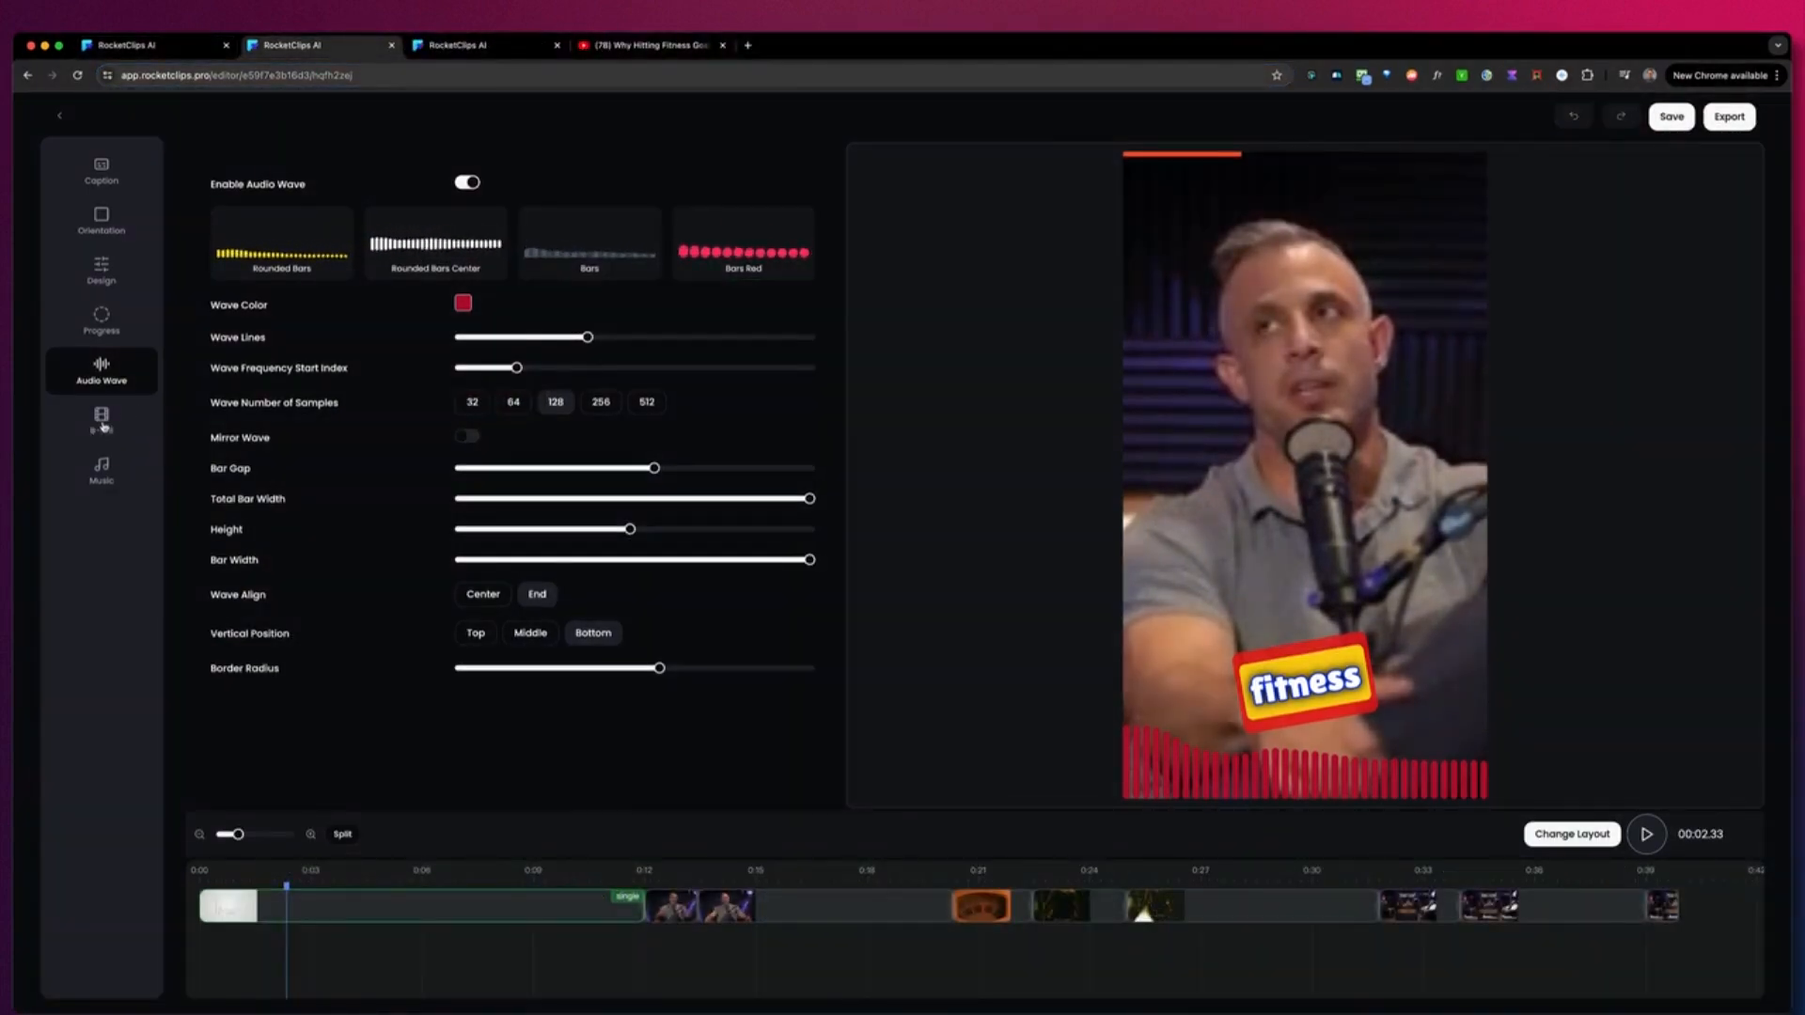
- Open the B-roll settings and generate stock B-roll for the clip
{"action": "left_click", "coordinate": [102, 421]}
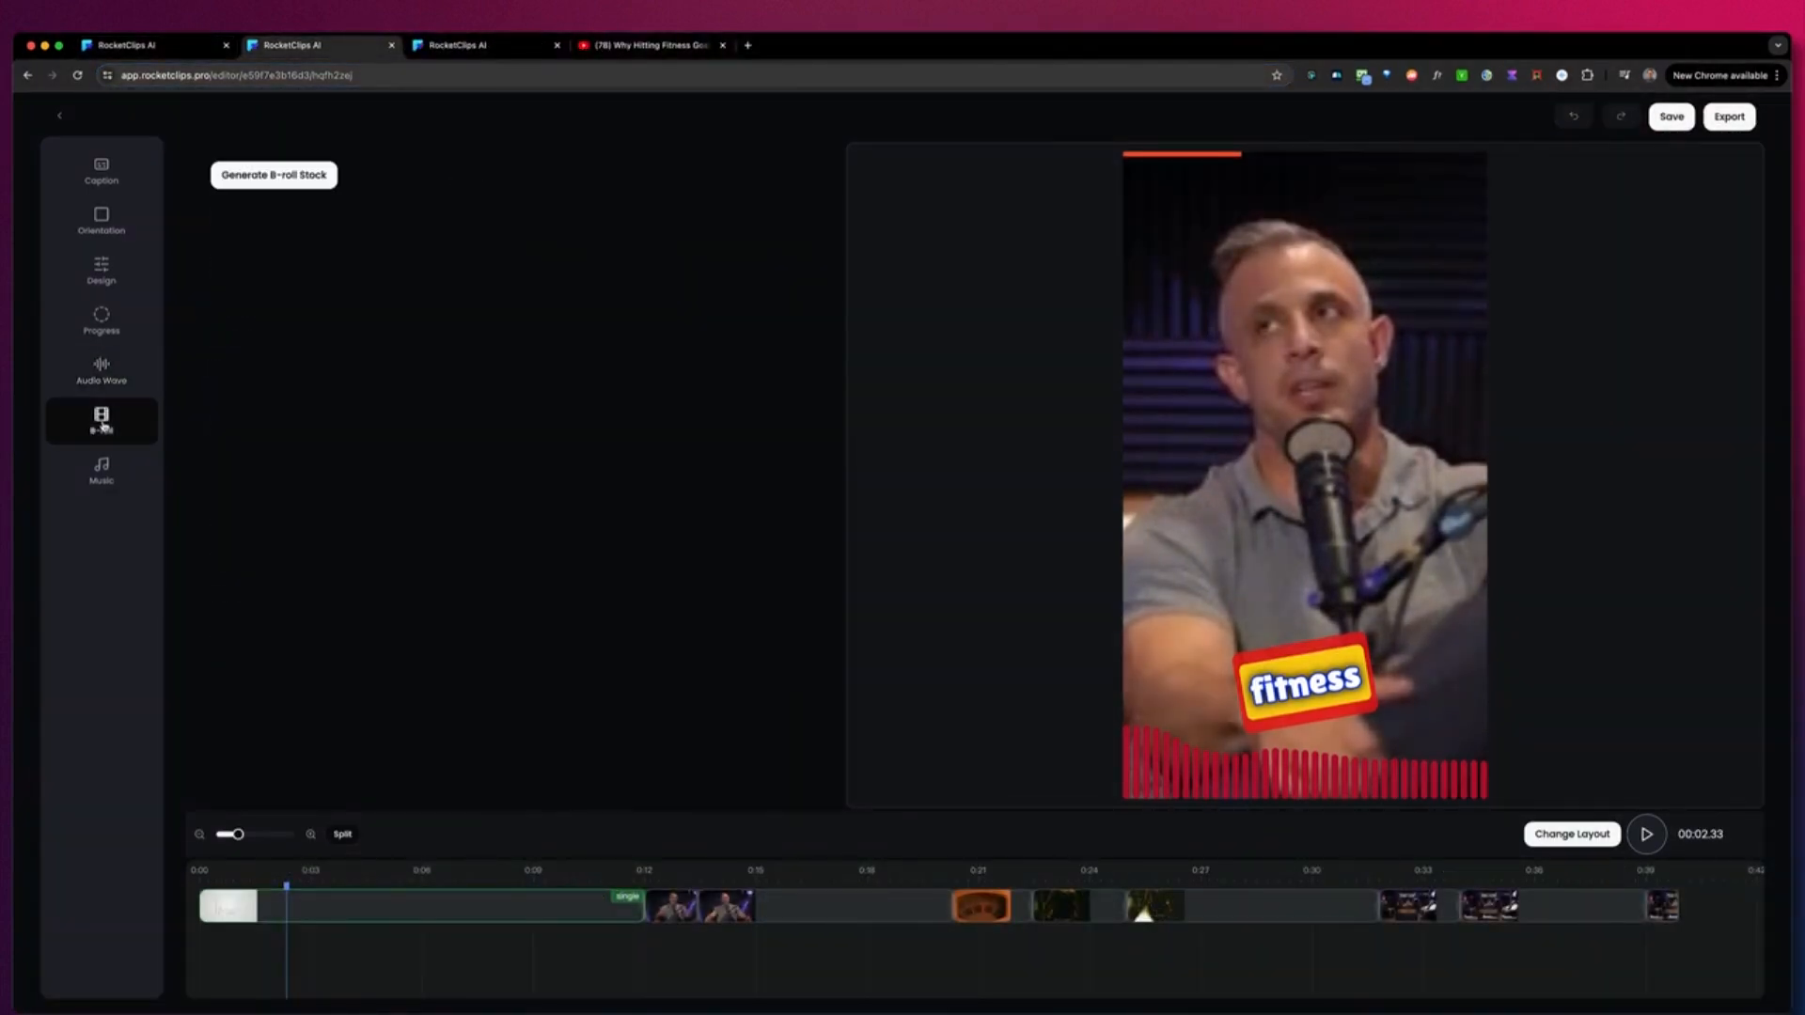
{"action": "left_click", "coordinate": [188, 47]}
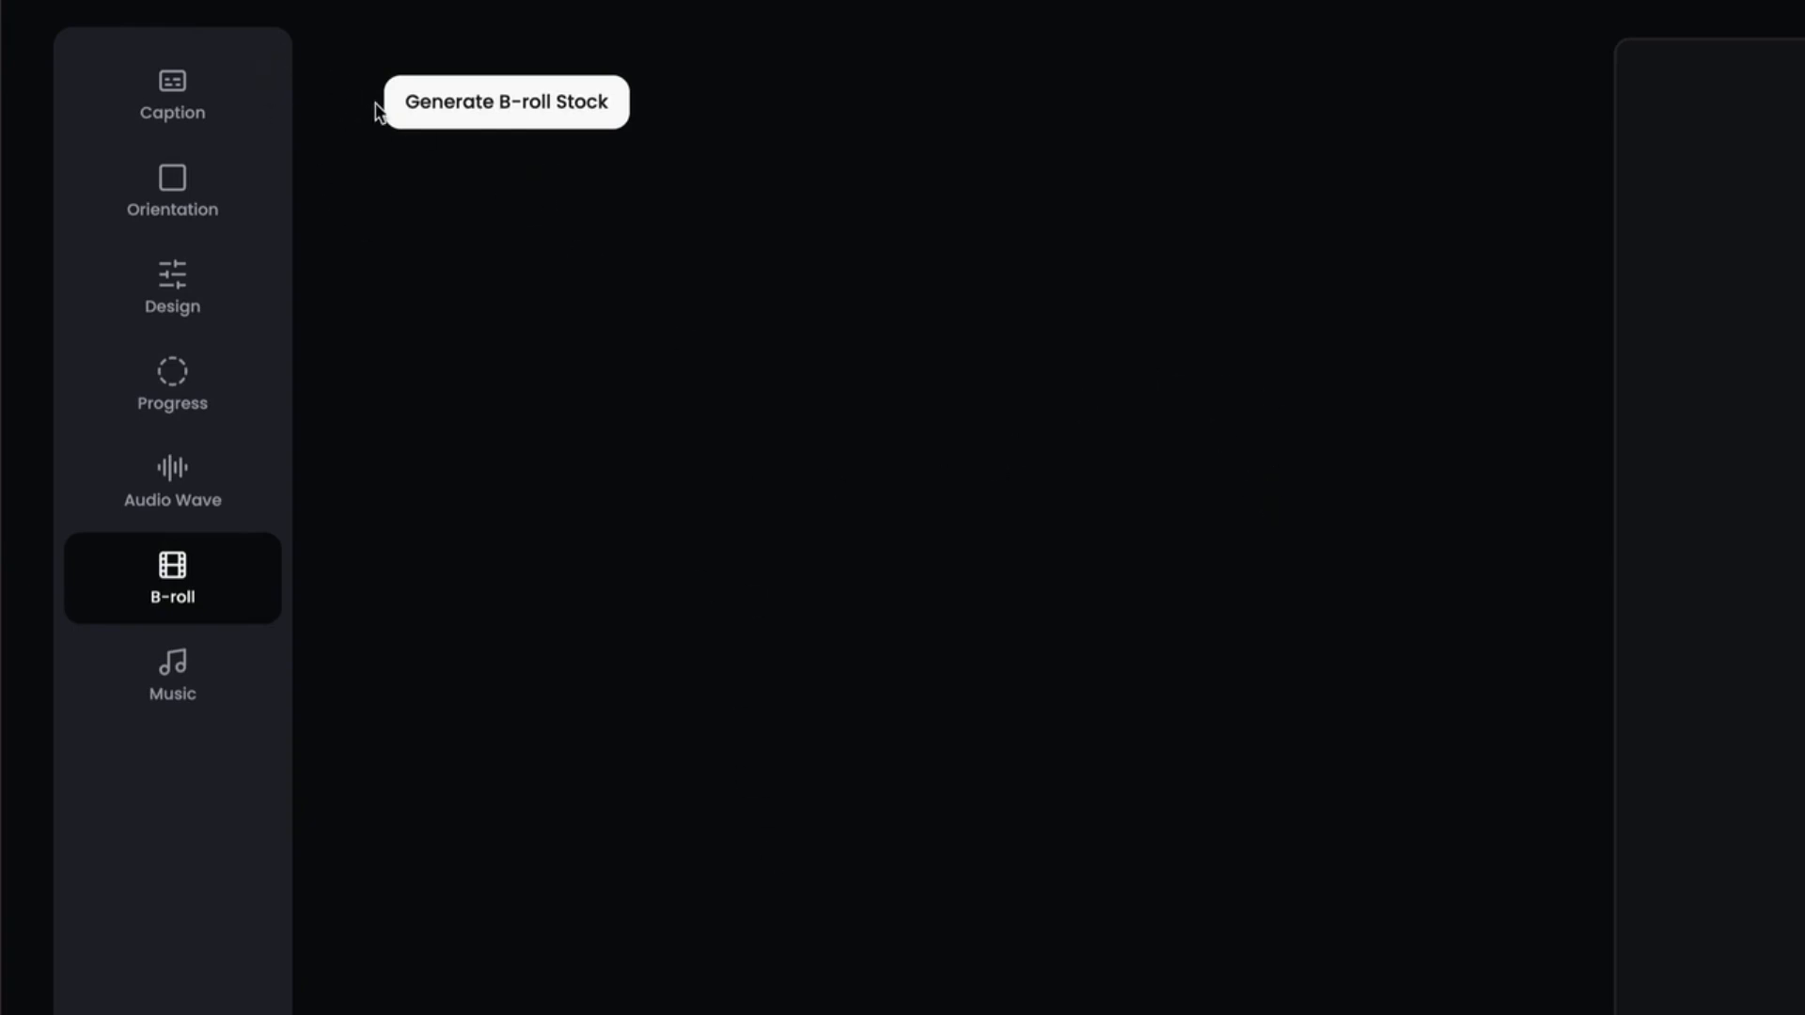
{"action": "left_click", "coordinate": [478, 111]}
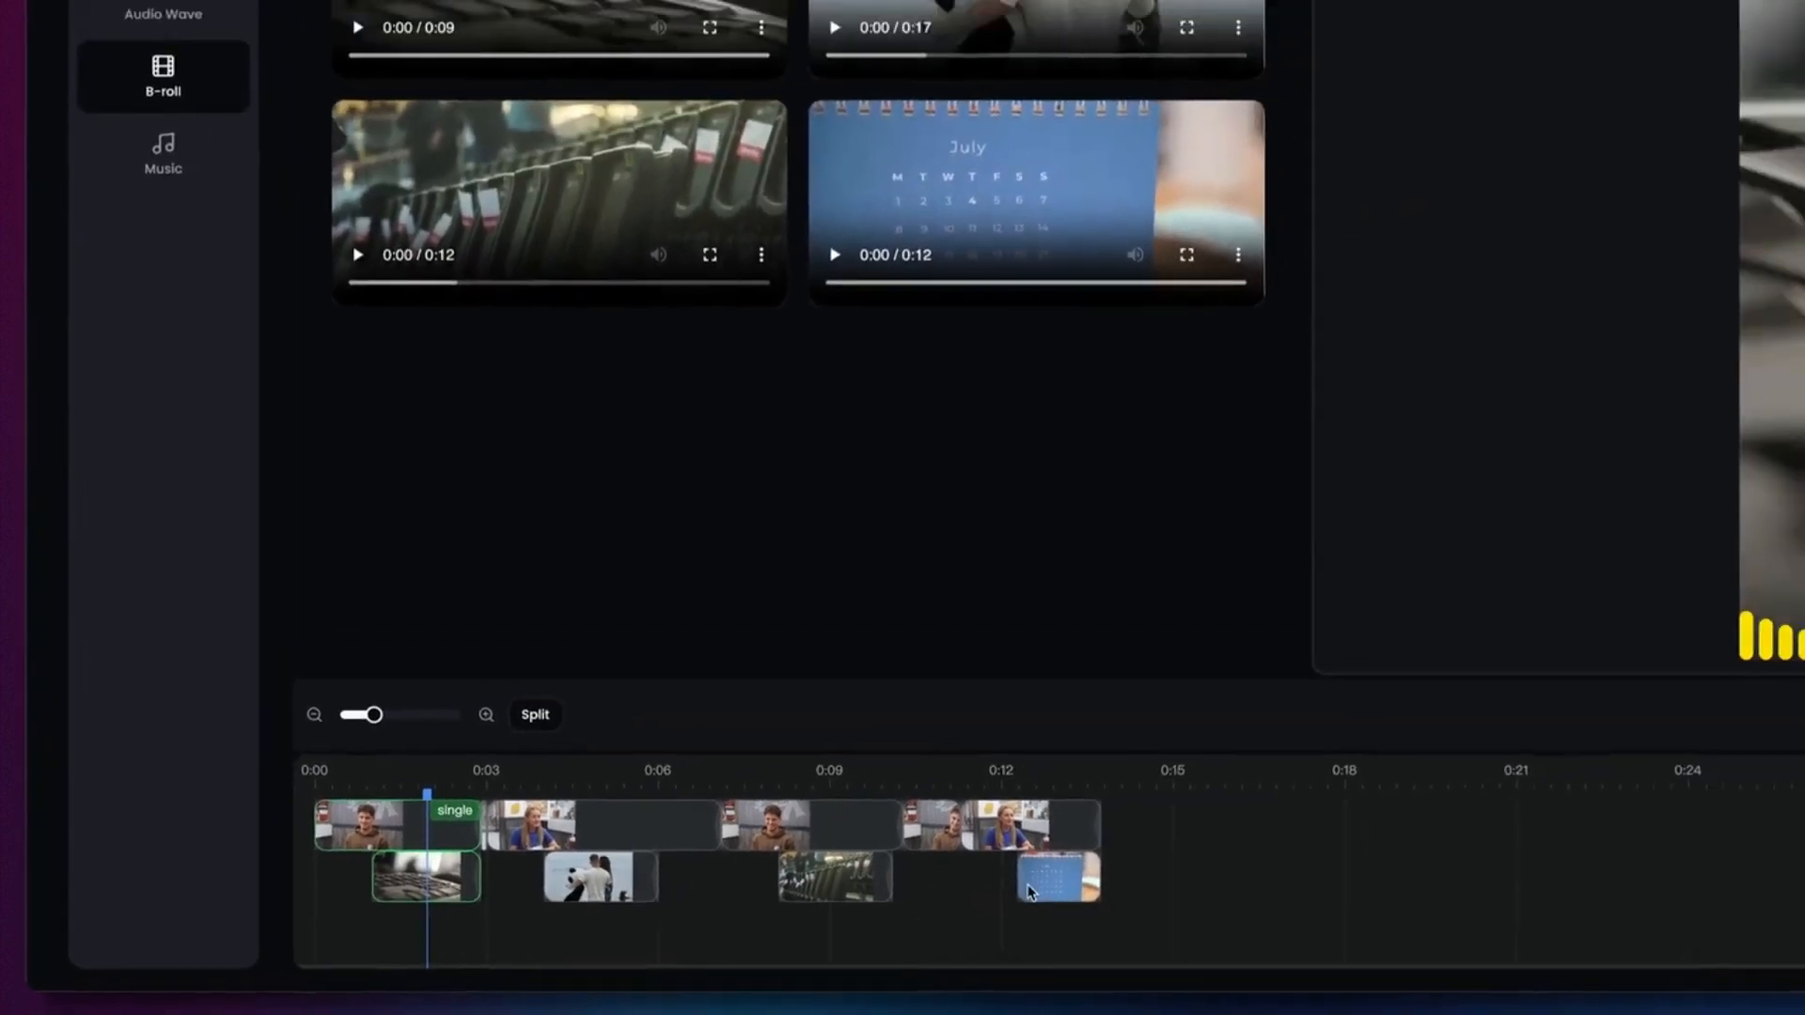
- Preview the calendar B-roll near the clip's end, and play the keyboard B-roll near its start
{"action": "left_click", "coordinate": [1076, 784]}
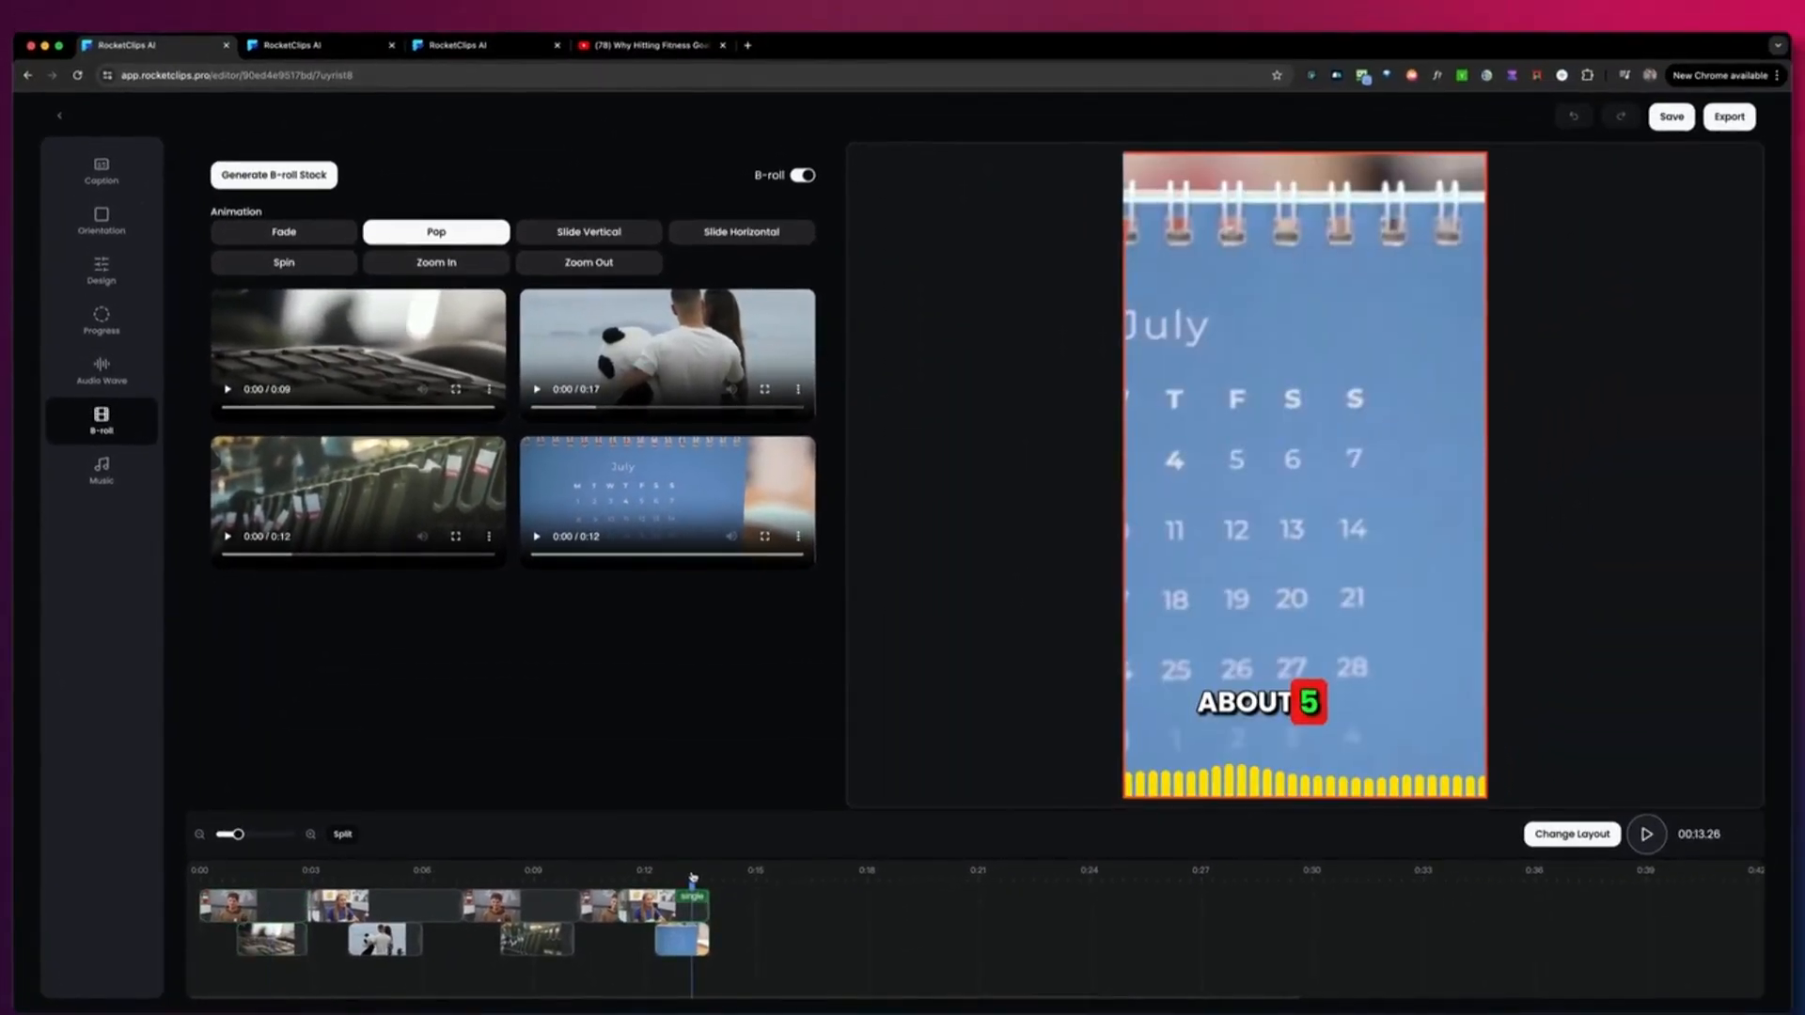
{"action": "left_click", "coordinate": [675, 884]}
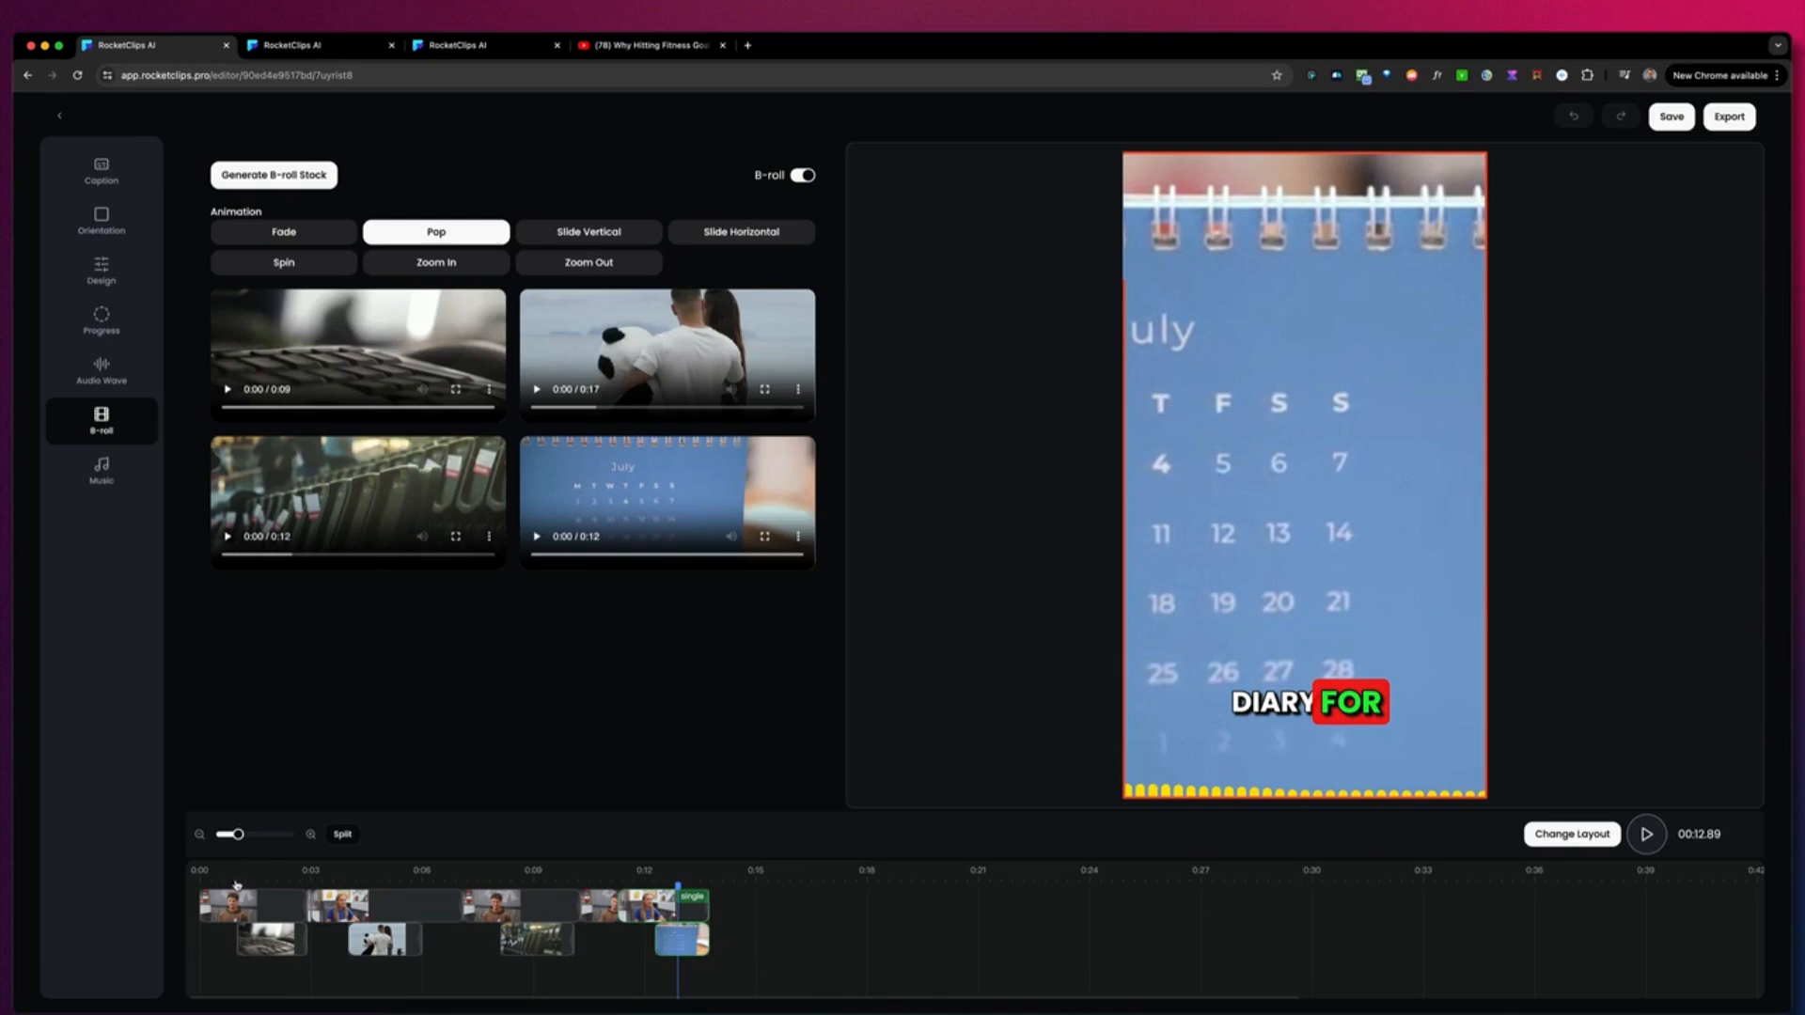
{"action": "left_click", "coordinate": [264, 884]}
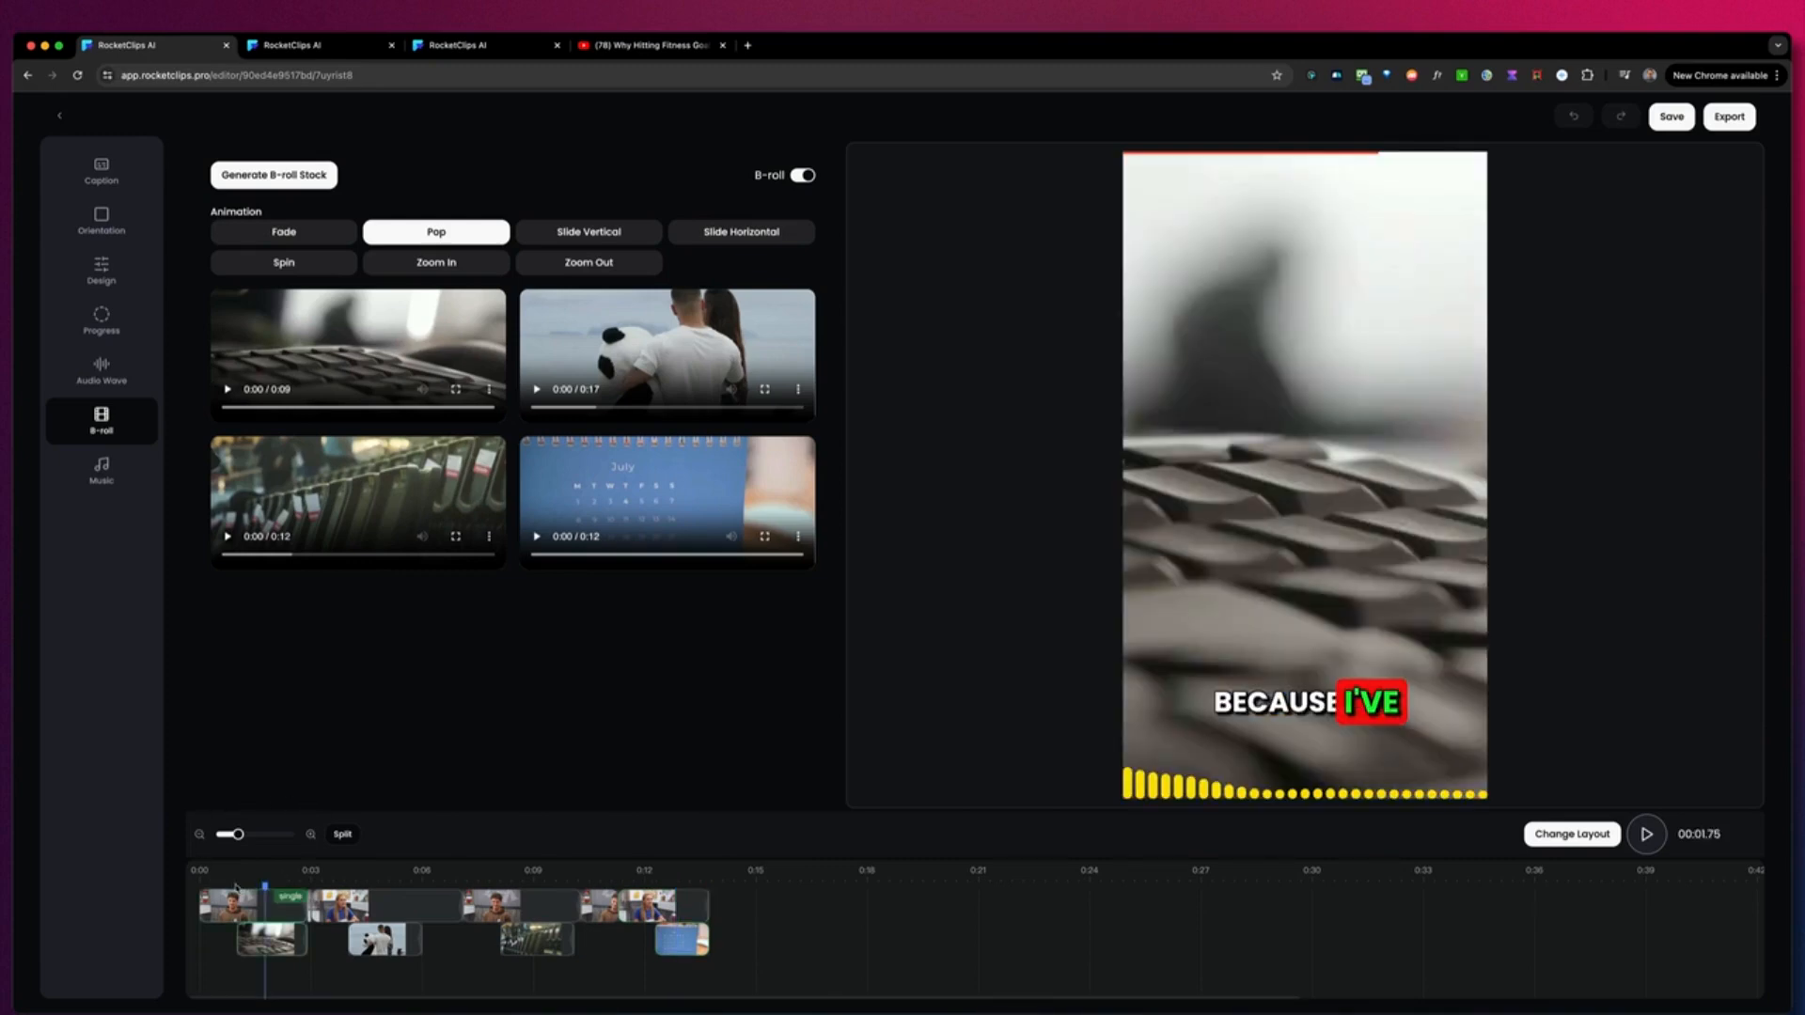
{"action": "key", "text": "space"}
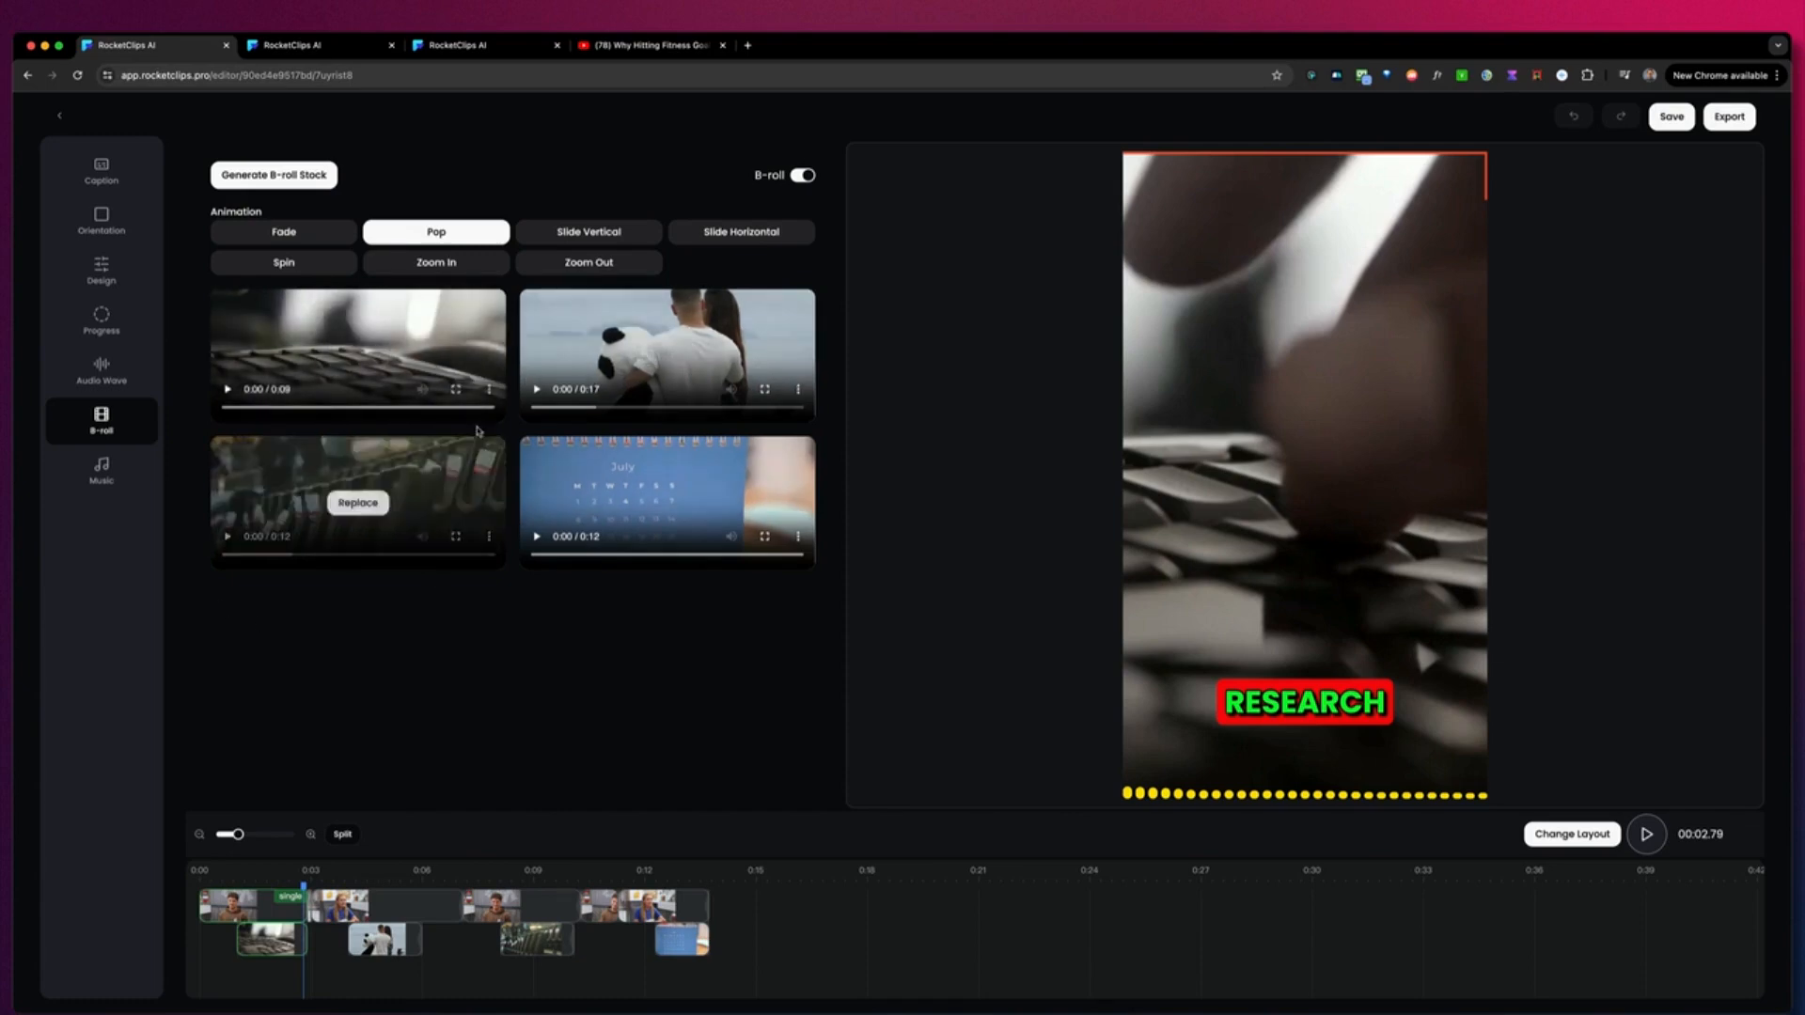
- Replace the keyboard B-roll with a "Research" stock video of a hand on an open book beside a laptop
{"action": "mouse_move", "coordinate": [340, 367]}
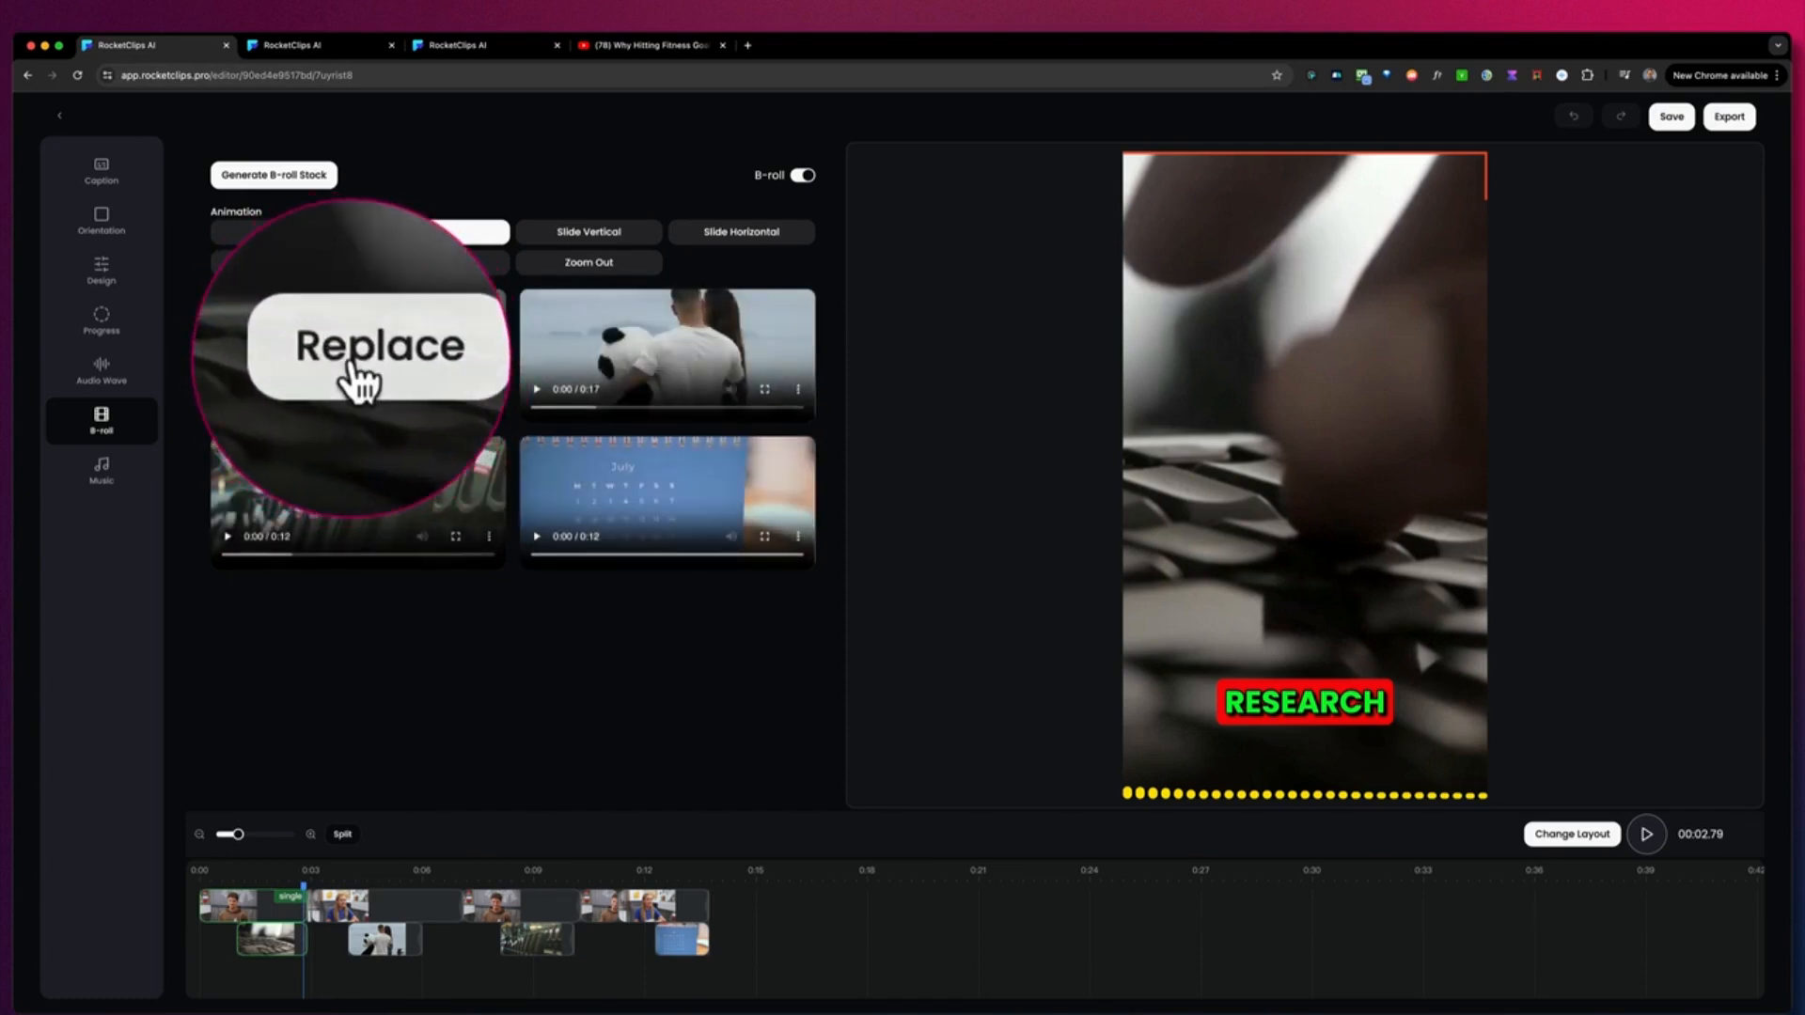
{"action": "left_click", "coordinate": [356, 362]}
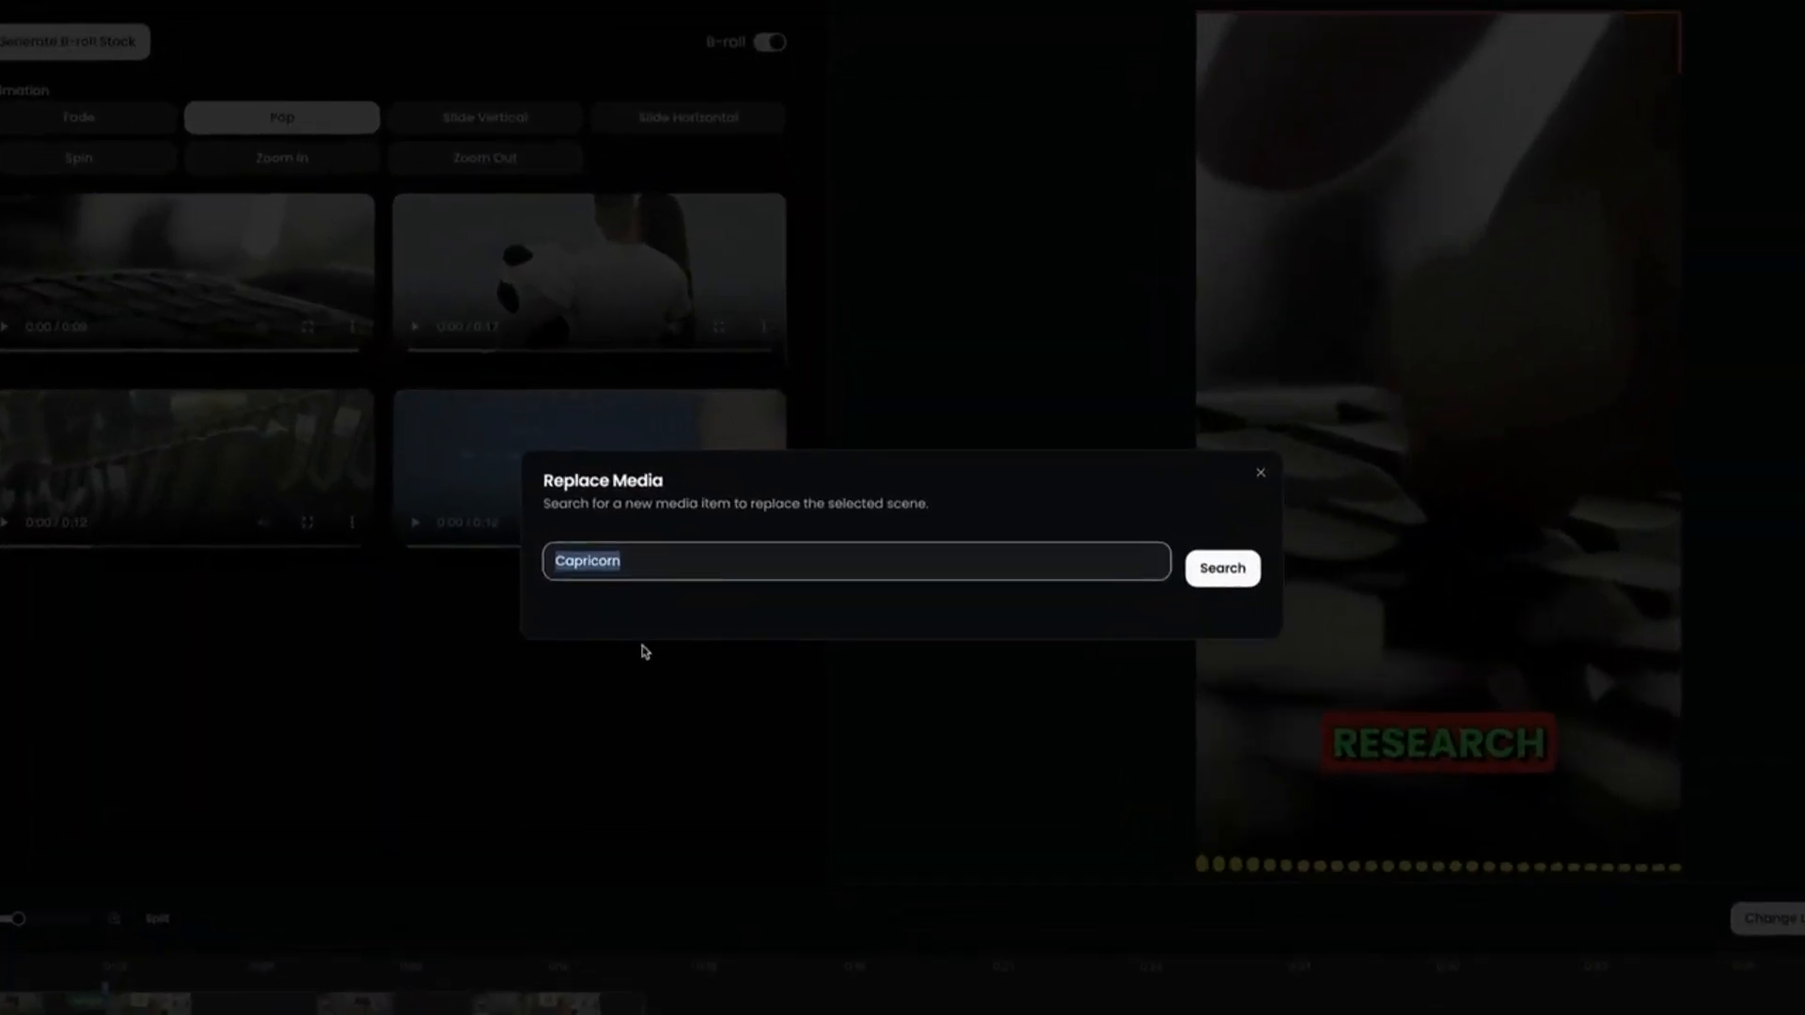
{"action": "type", "text": "Research"}
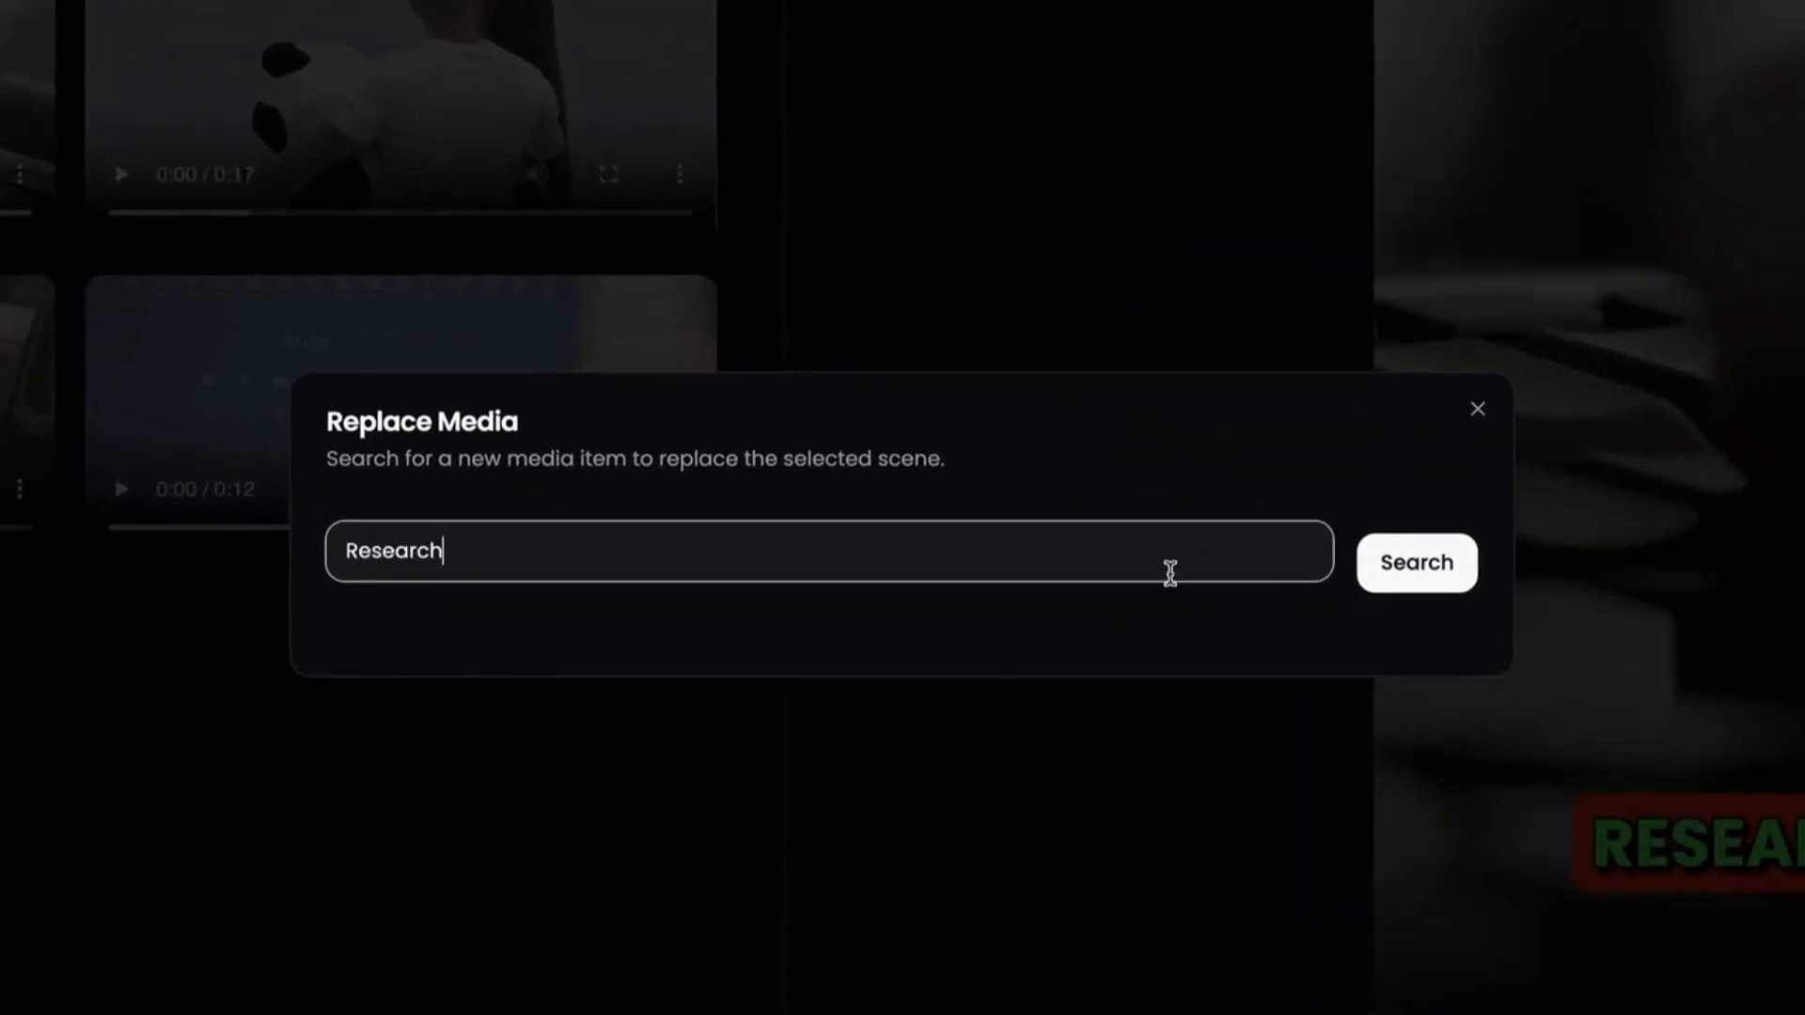
{"action": "left_click", "coordinate": [1407, 576]}
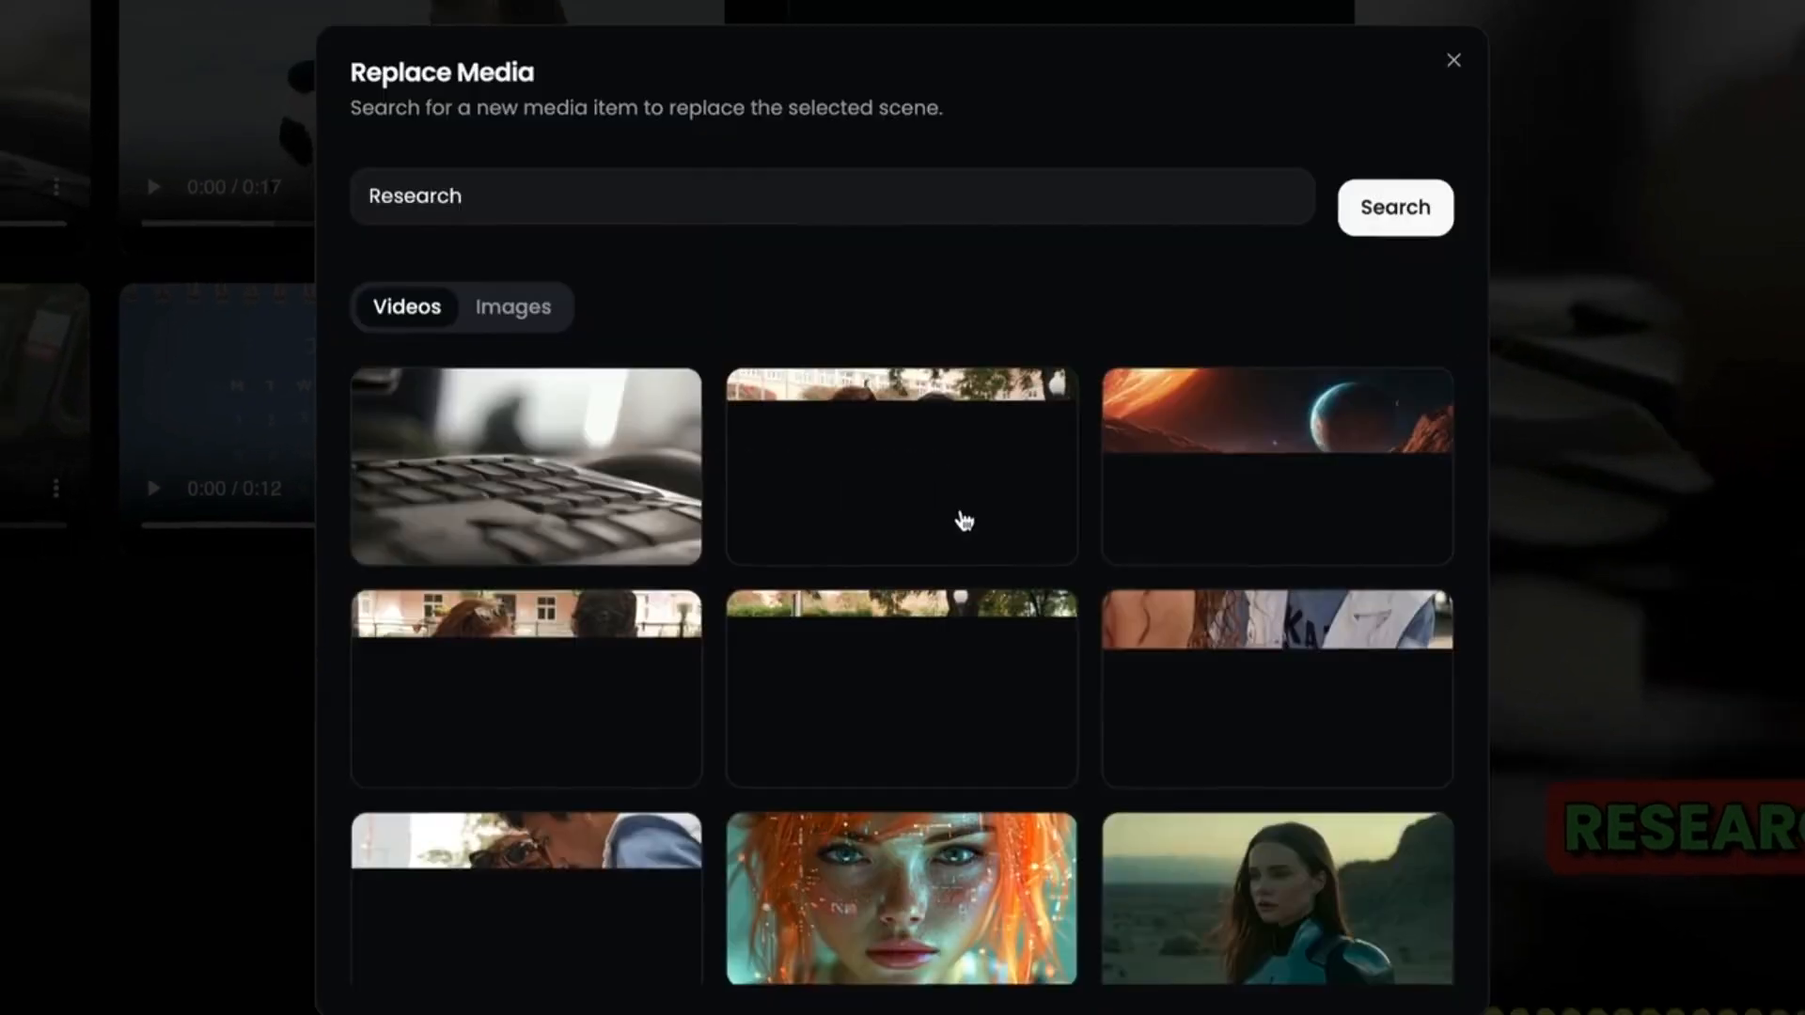
{"action": "scroll", "coordinate": [675, 574], "scroll_direction": "down", "scroll_amount": 4}
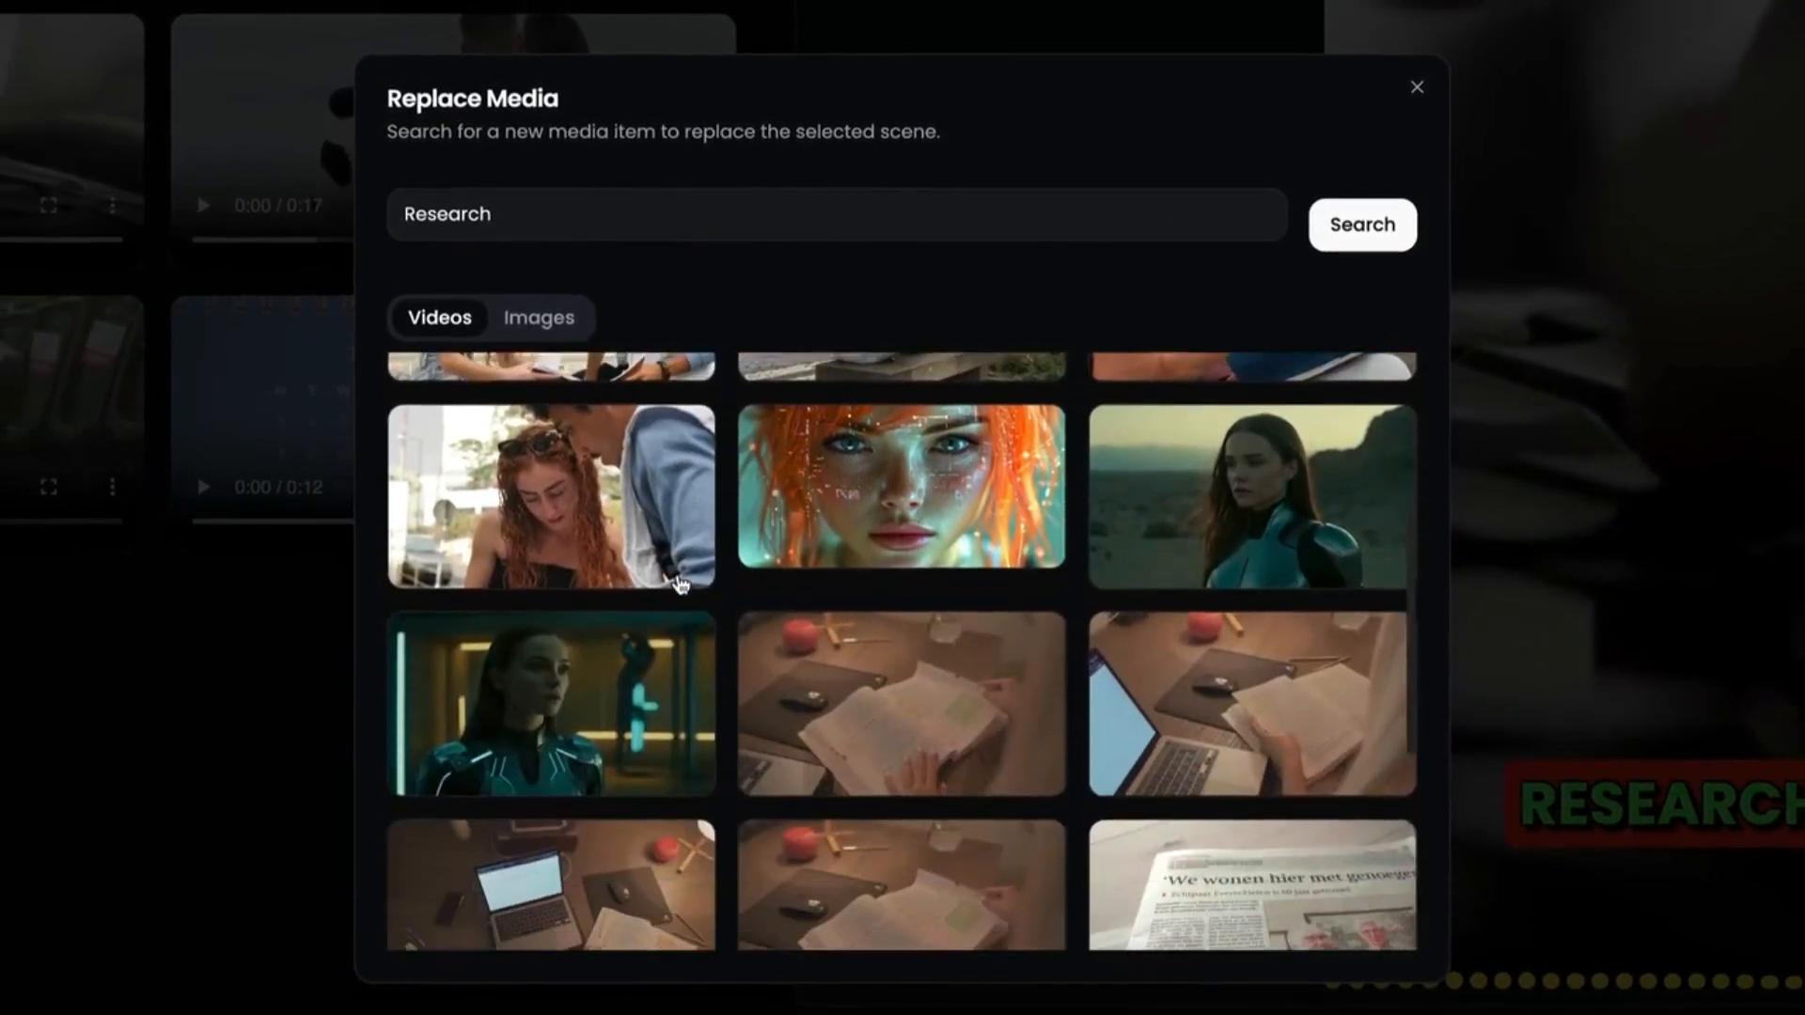
{"action": "scroll", "coordinate": [679, 581], "scroll_direction": "down", "scroll_amount": 2}
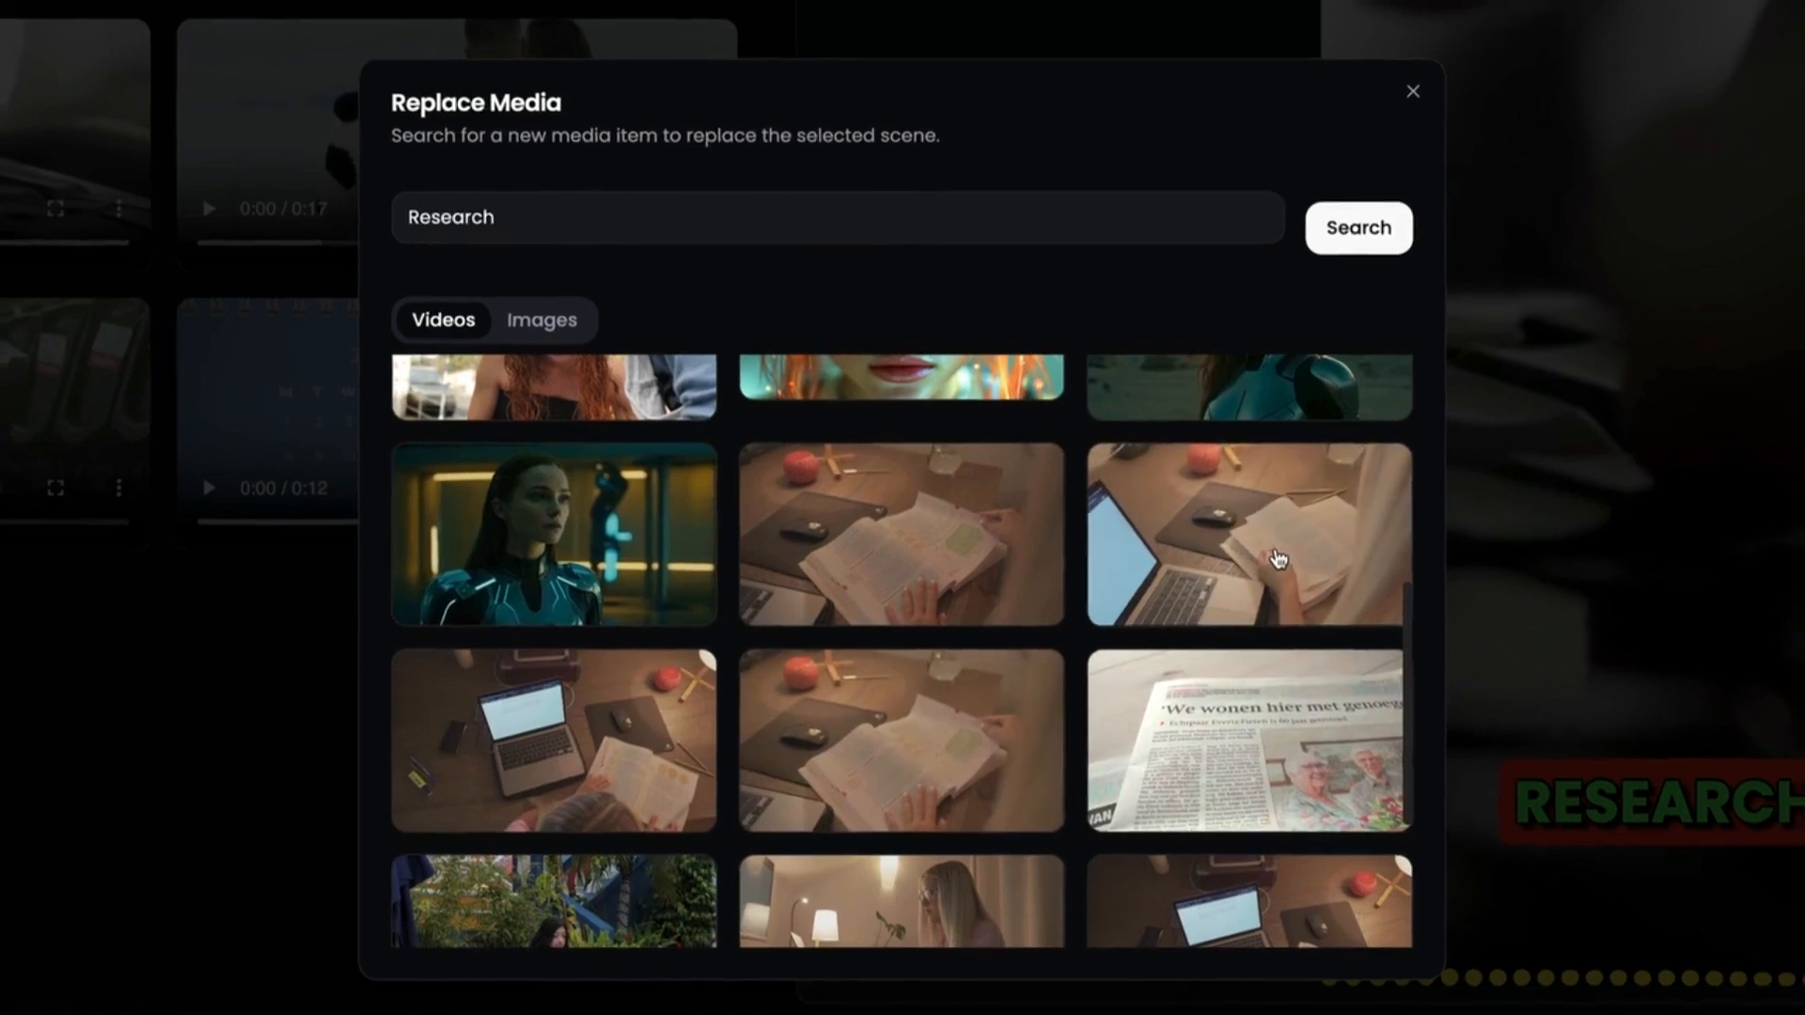
{"action": "left_click", "coordinate": [1278, 559]}
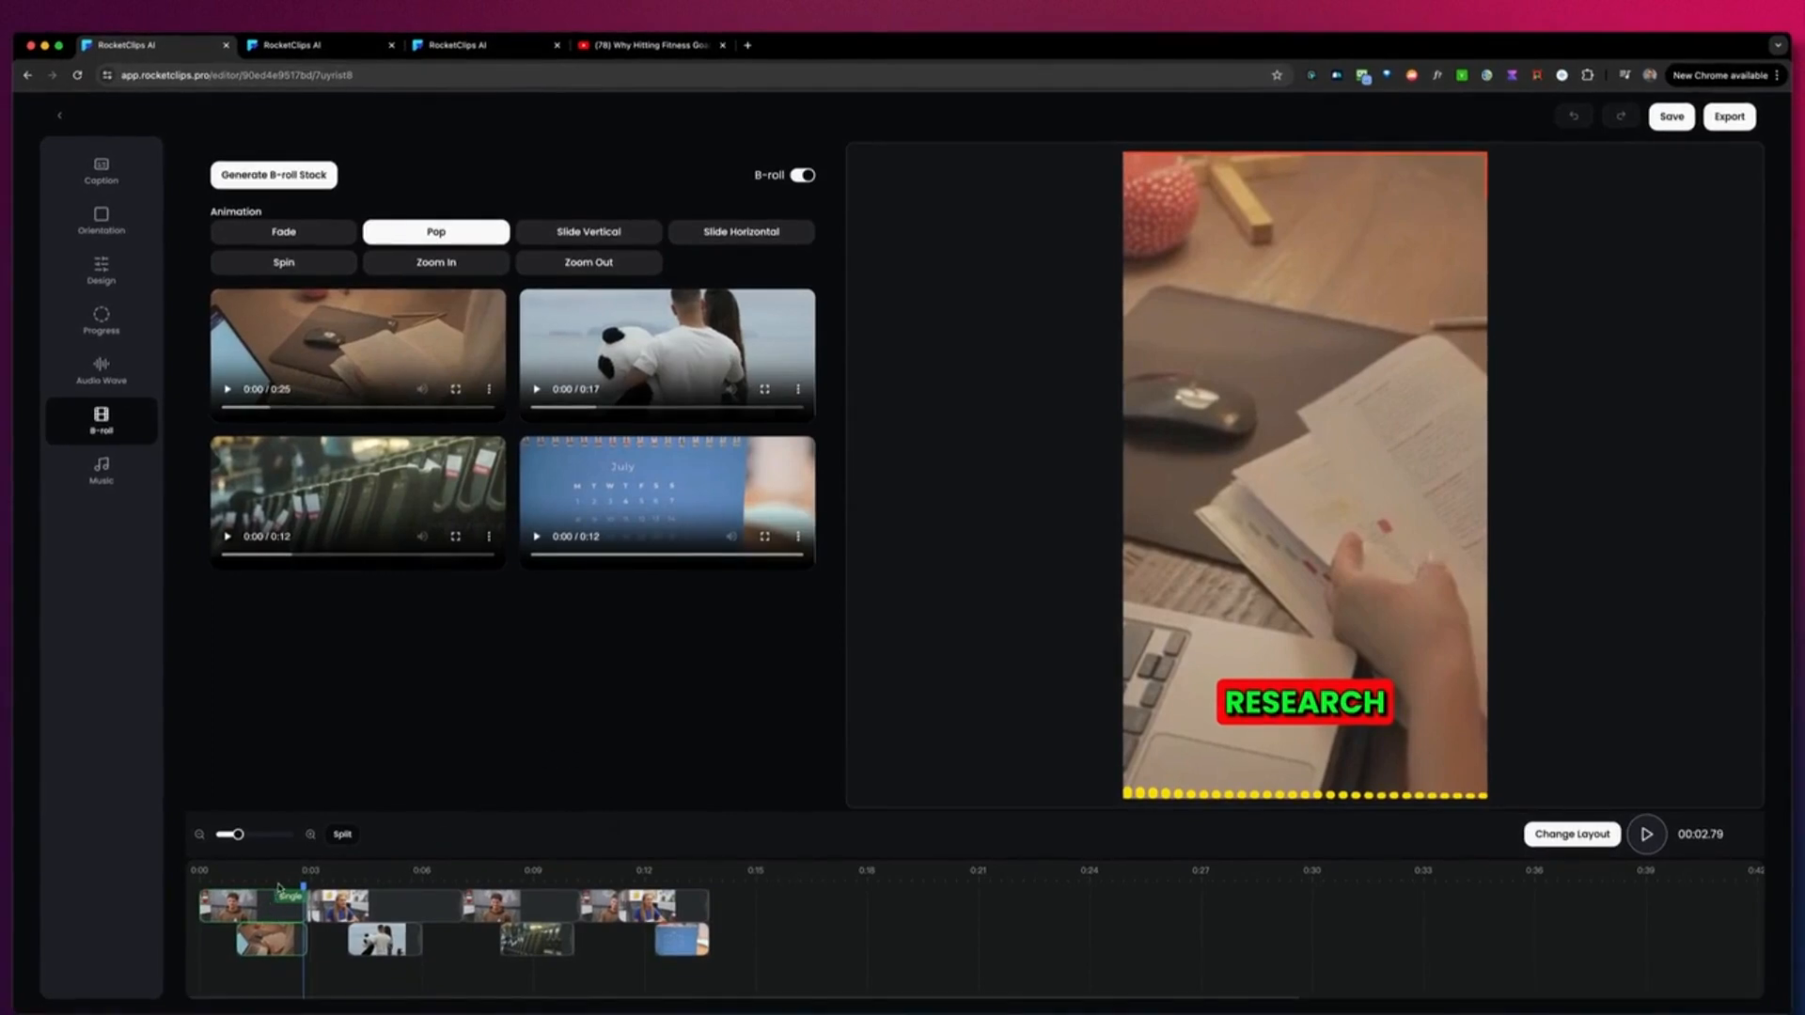
- Try the Slide Vertical, Slide Horizontal, Spin and Zoom In B-roll animations, settle on Zoom Out and play the first B-roll scene
{"action": "mouse_move", "coordinate": [653, 538]}
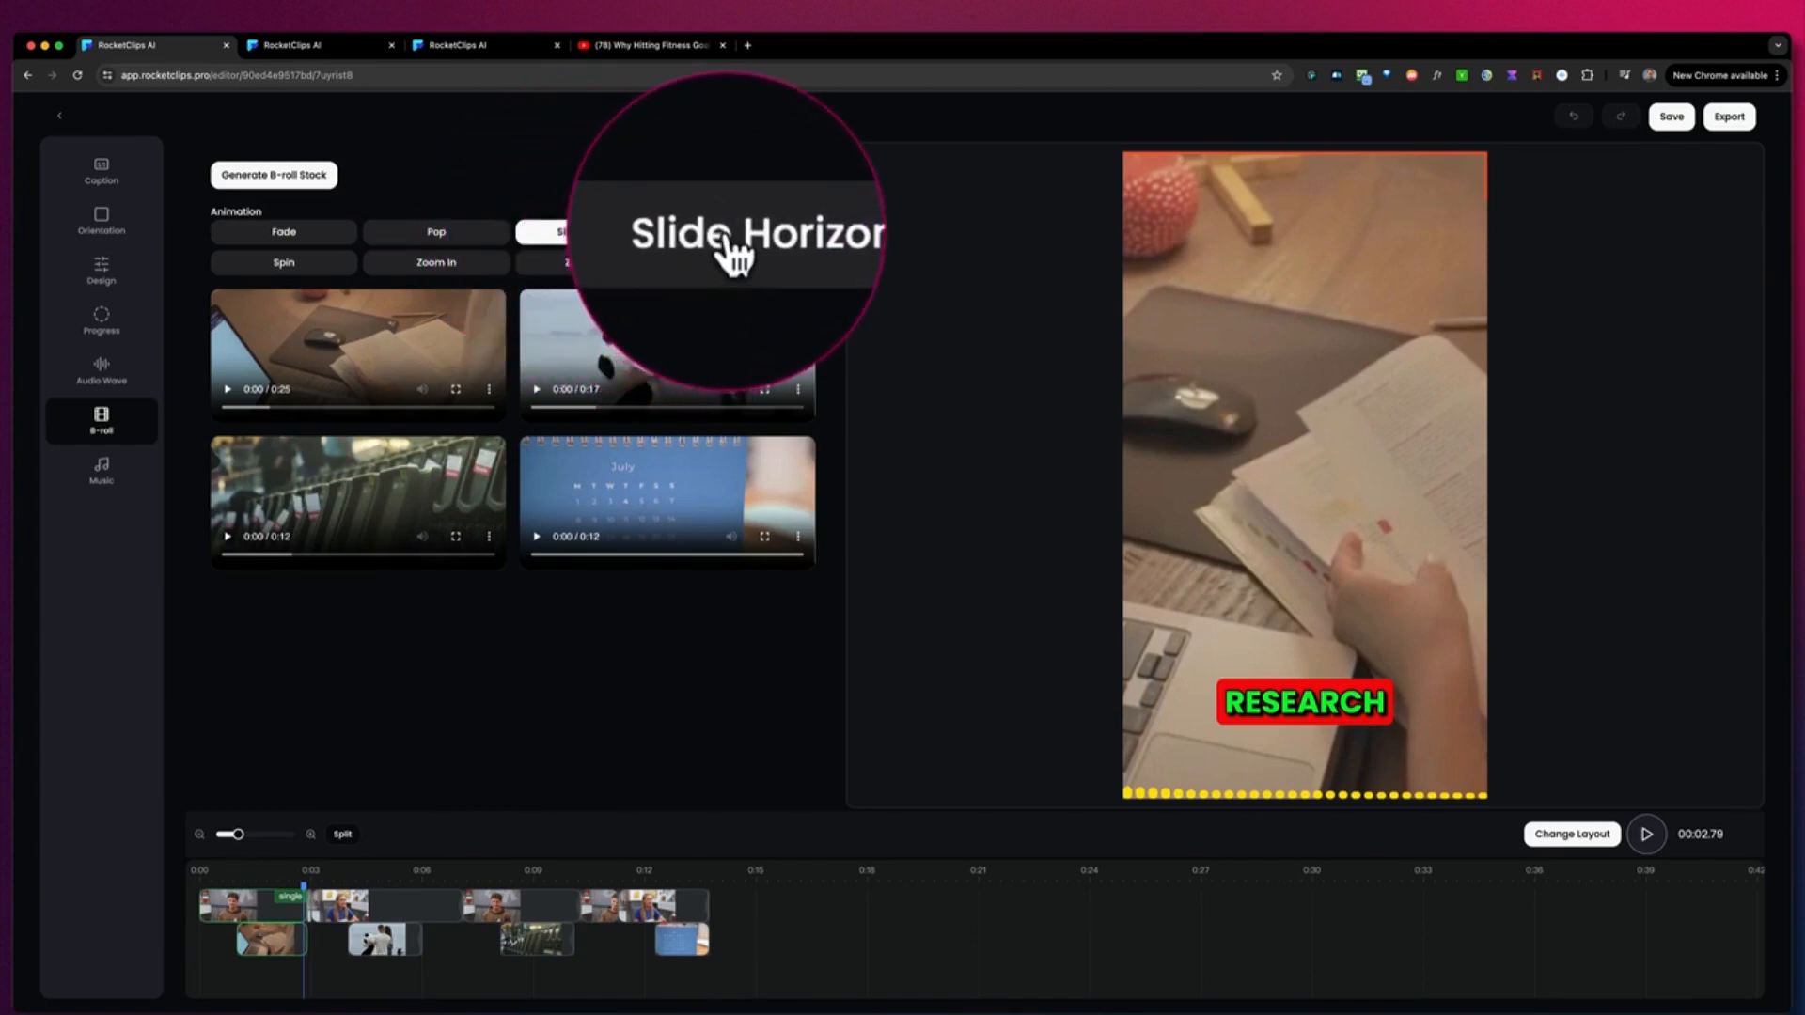
{"action": "left_click", "coordinate": [728, 235]}
{"action": "left_click", "coordinate": [284, 262]}
{"action": "left_click", "coordinate": [435, 263]}
{"action": "left_click", "coordinate": [588, 265]}
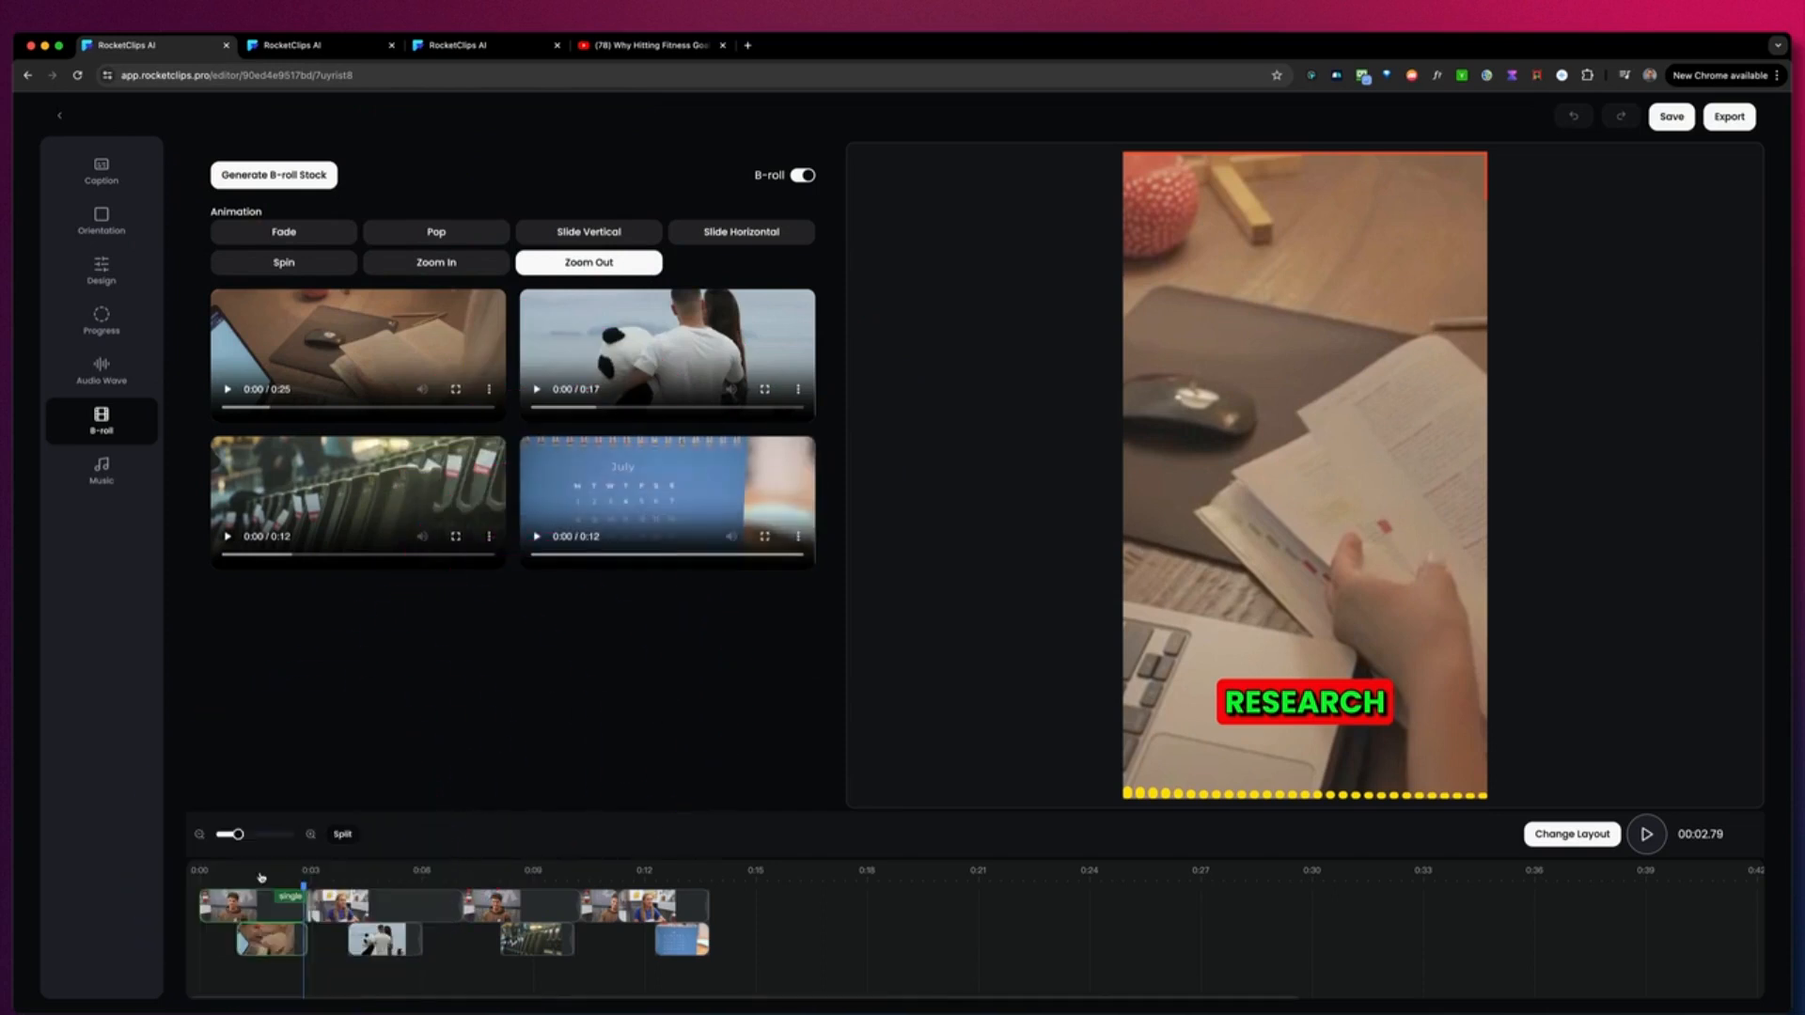
{"action": "left_click", "coordinate": [232, 883]}
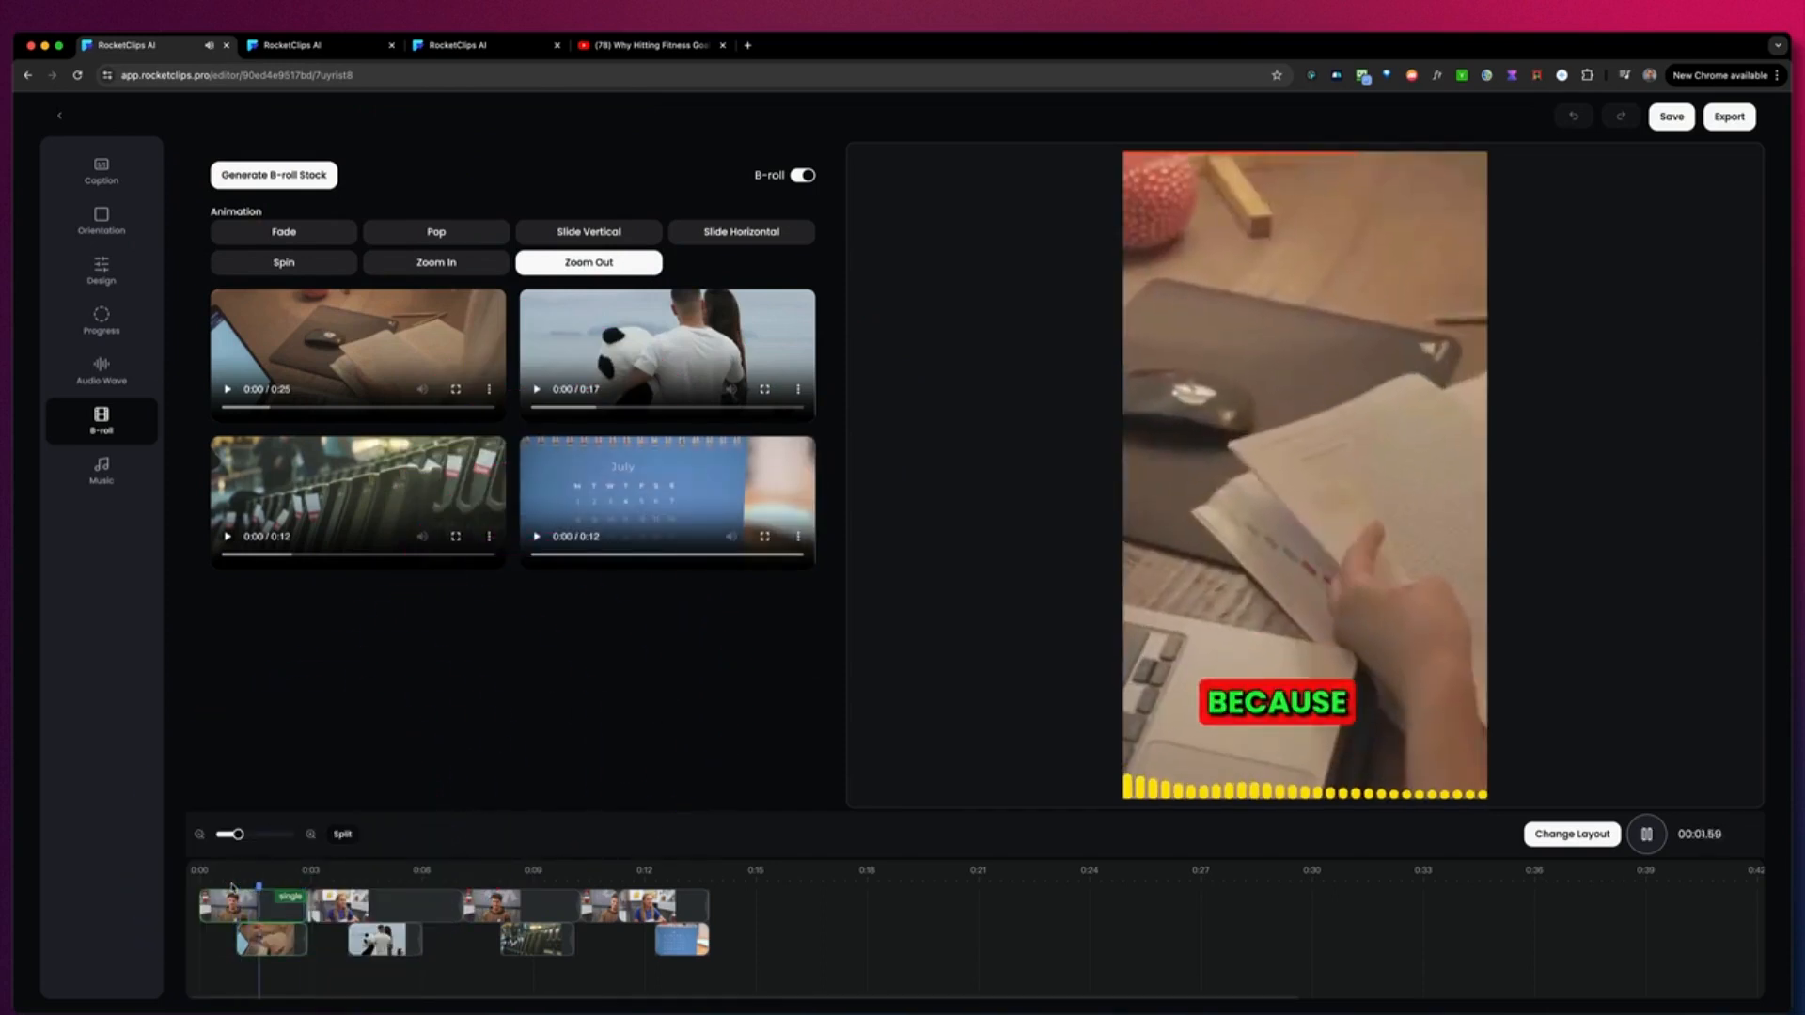
{"action": "key", "text": "space"}
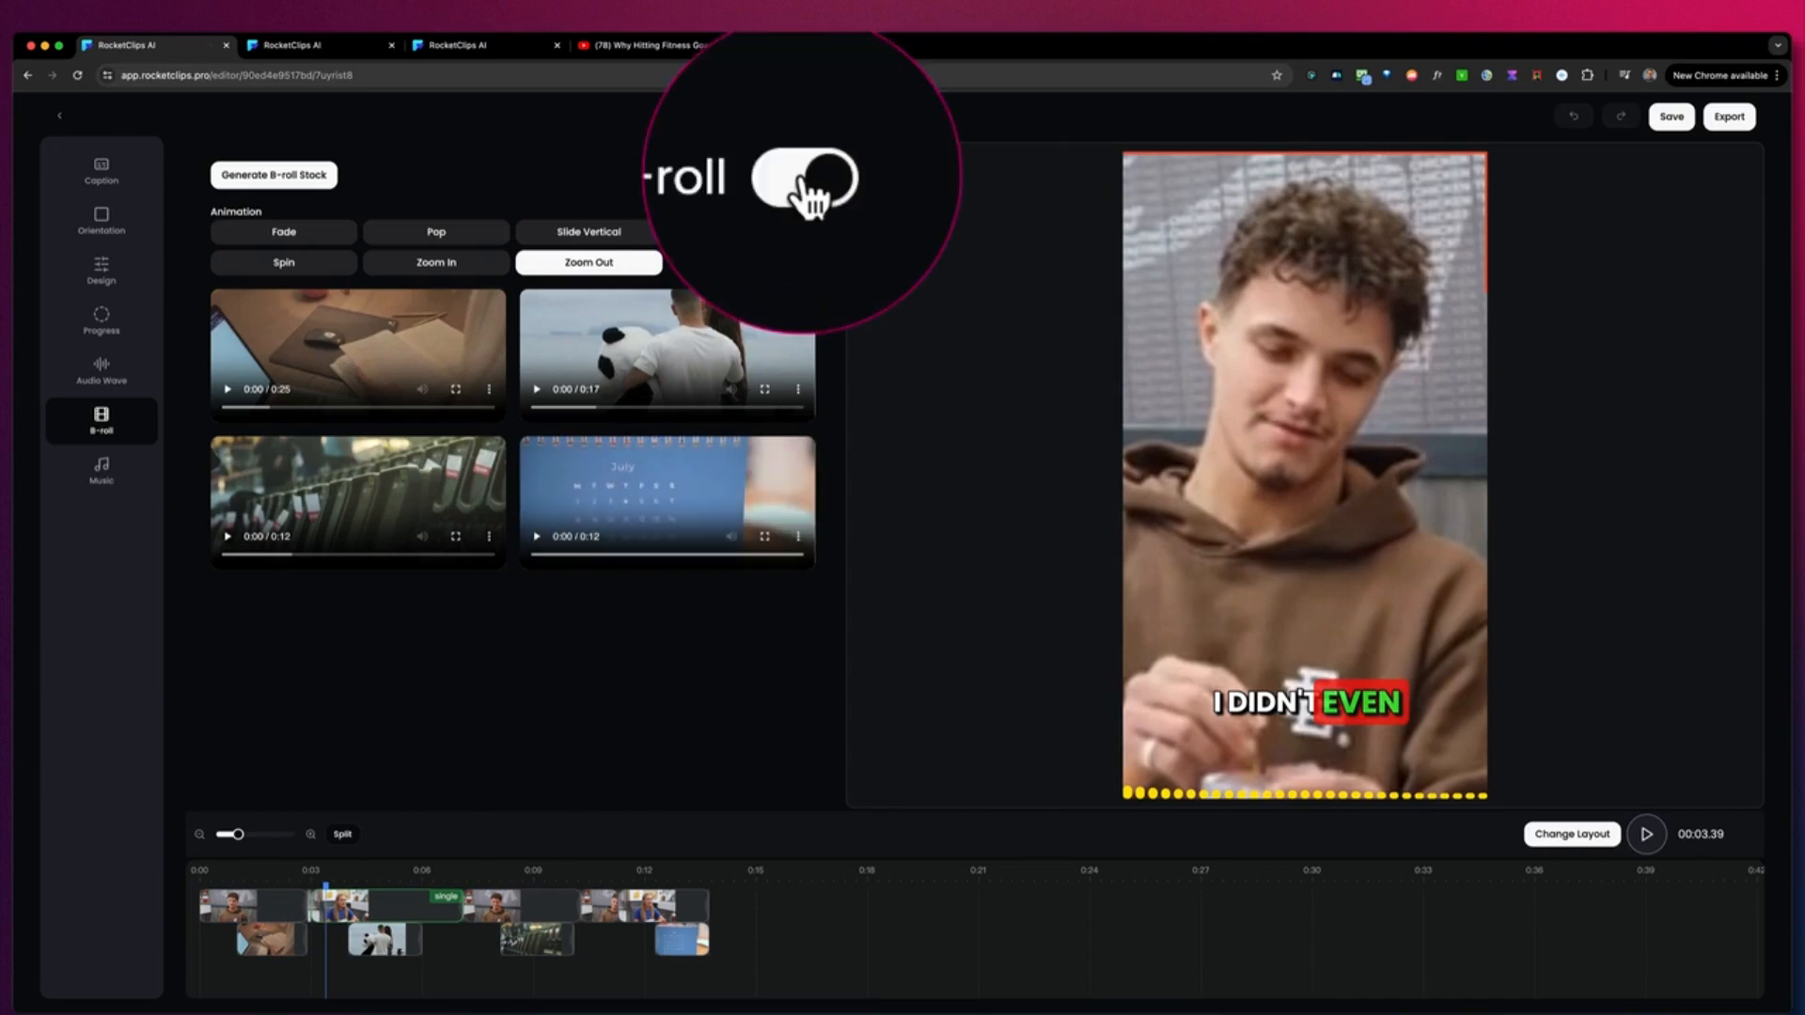
- Turn off the clip's B-roll and enable background music
{"action": "left_click", "coordinate": [799, 178]}
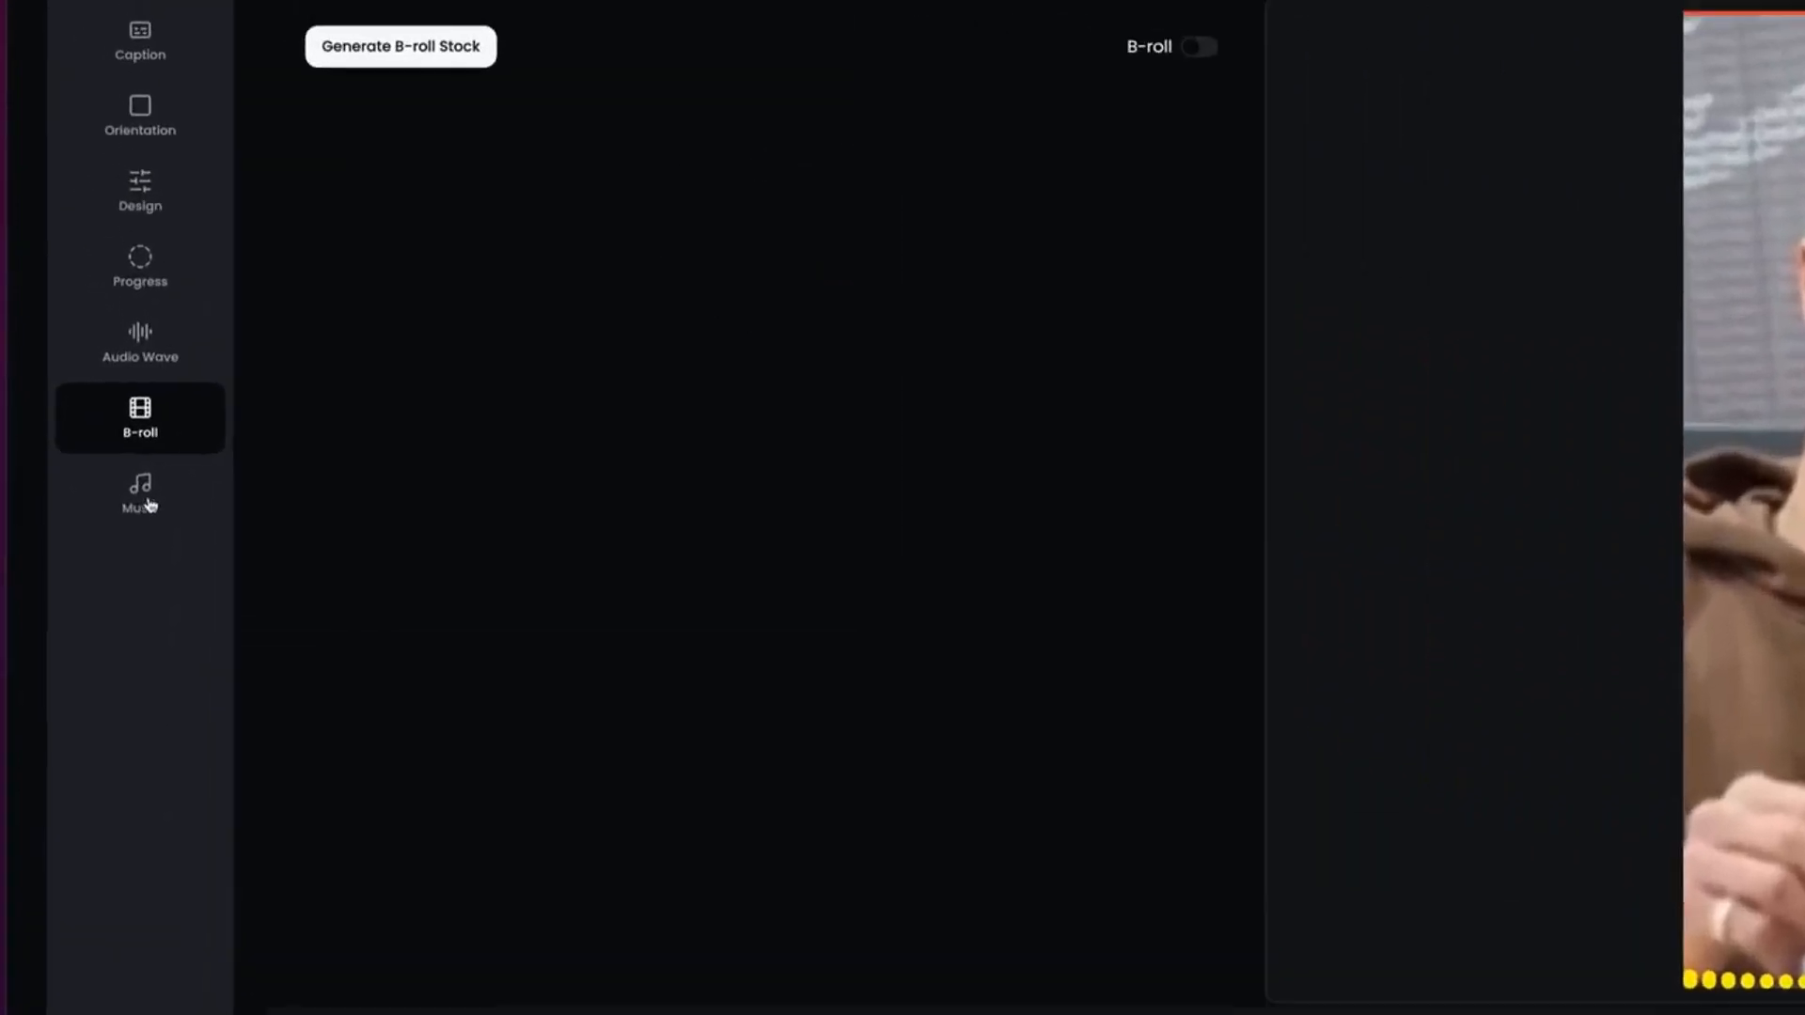
{"action": "left_click", "coordinate": [148, 506]}
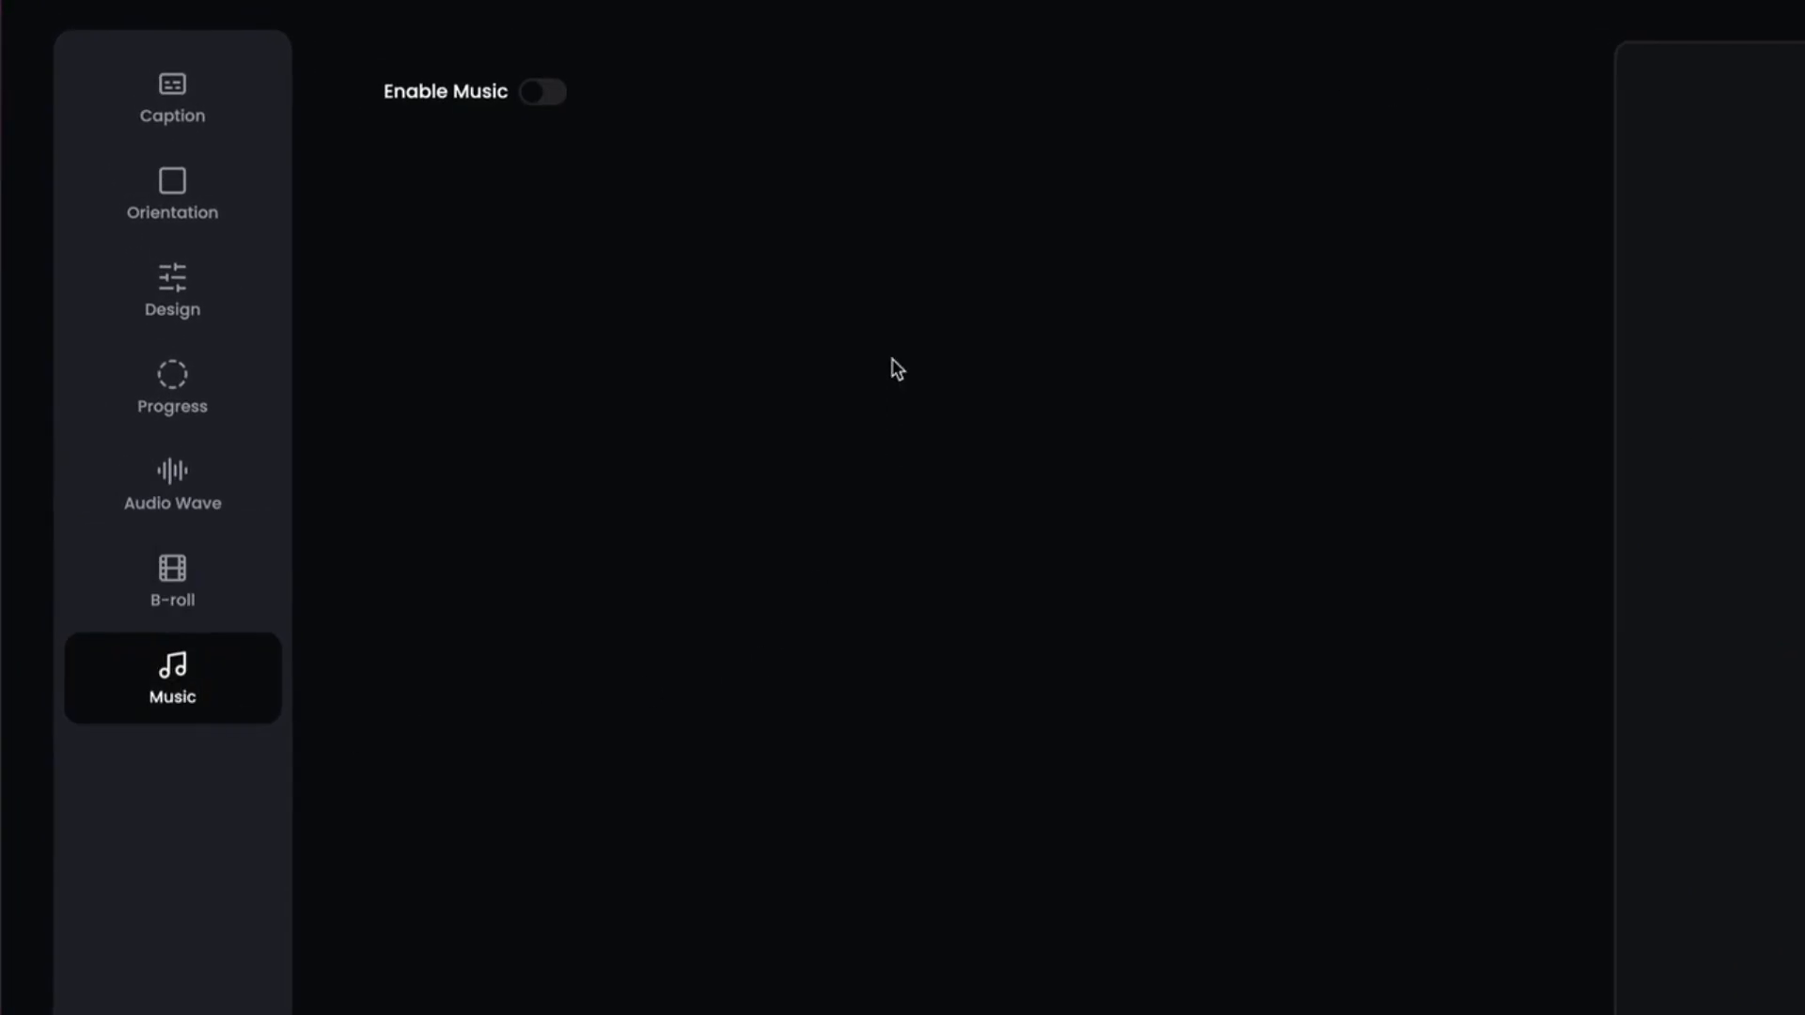
{"action": "left_click", "coordinate": [543, 91]}
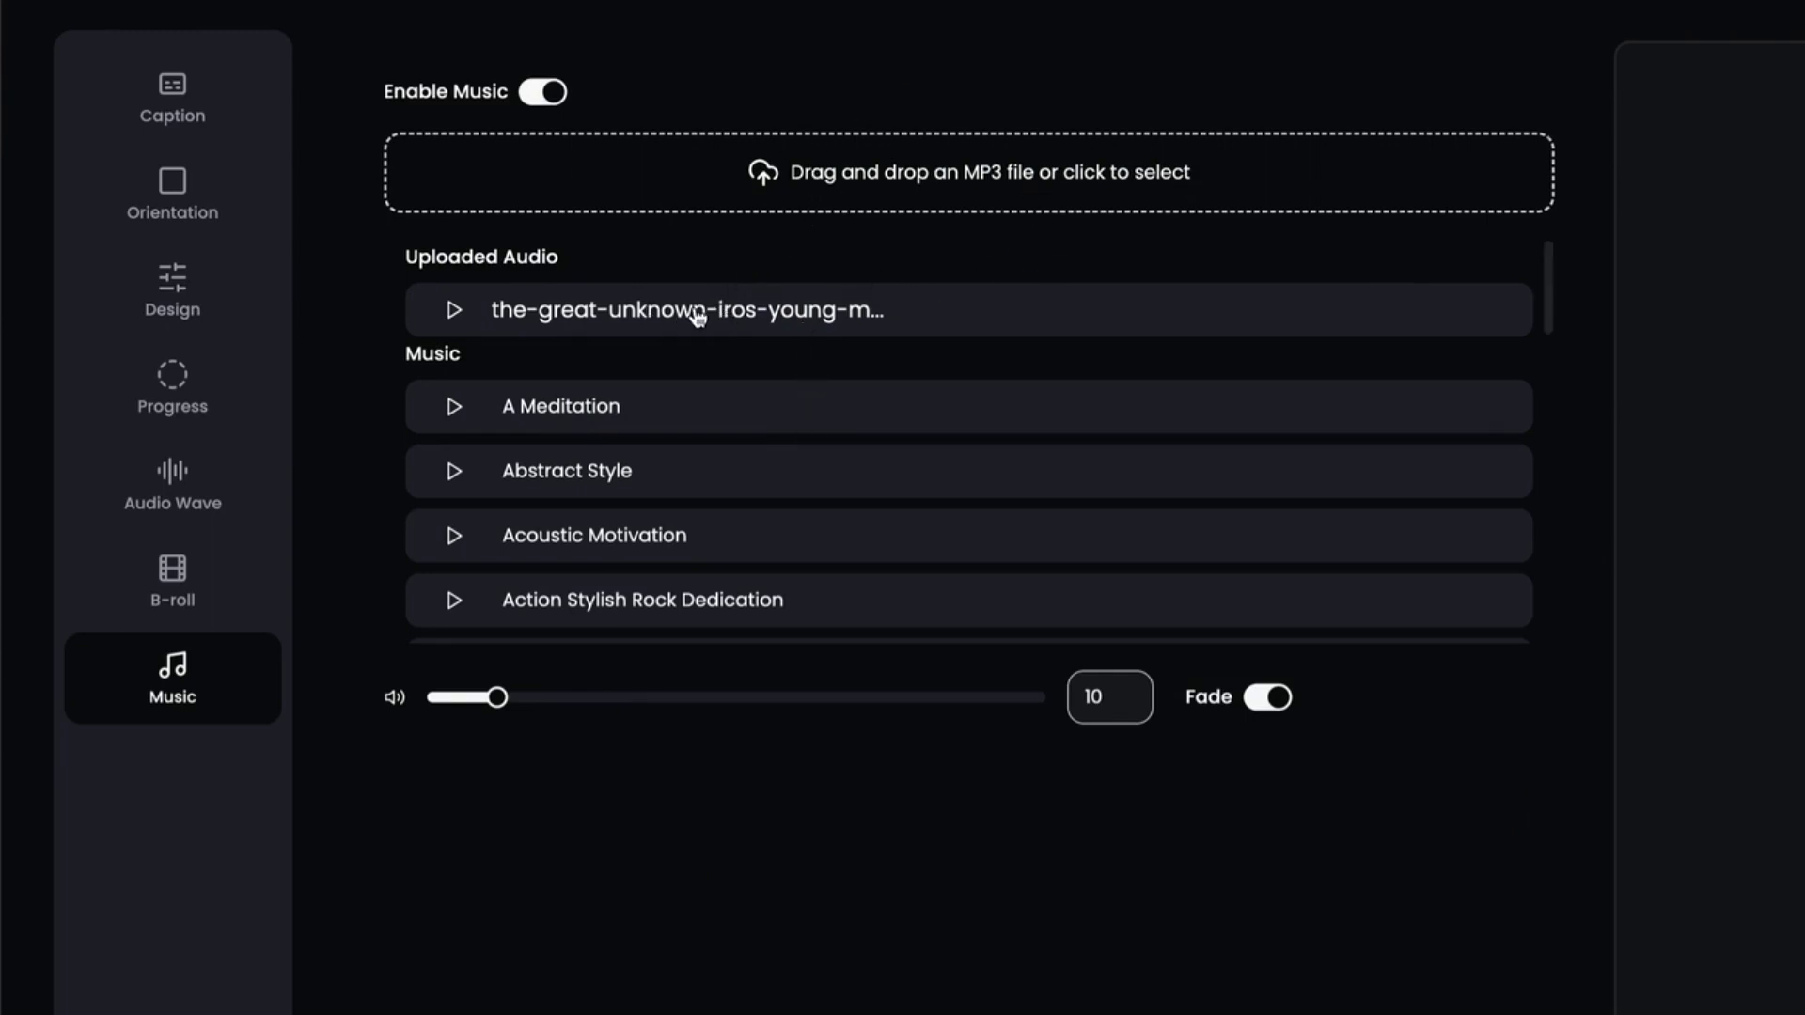
- Browse the list of music tracks and set the music volume to 15
{"action": "scroll", "coordinate": [682, 454], "scroll_direction": "down", "scroll_amount": 10}
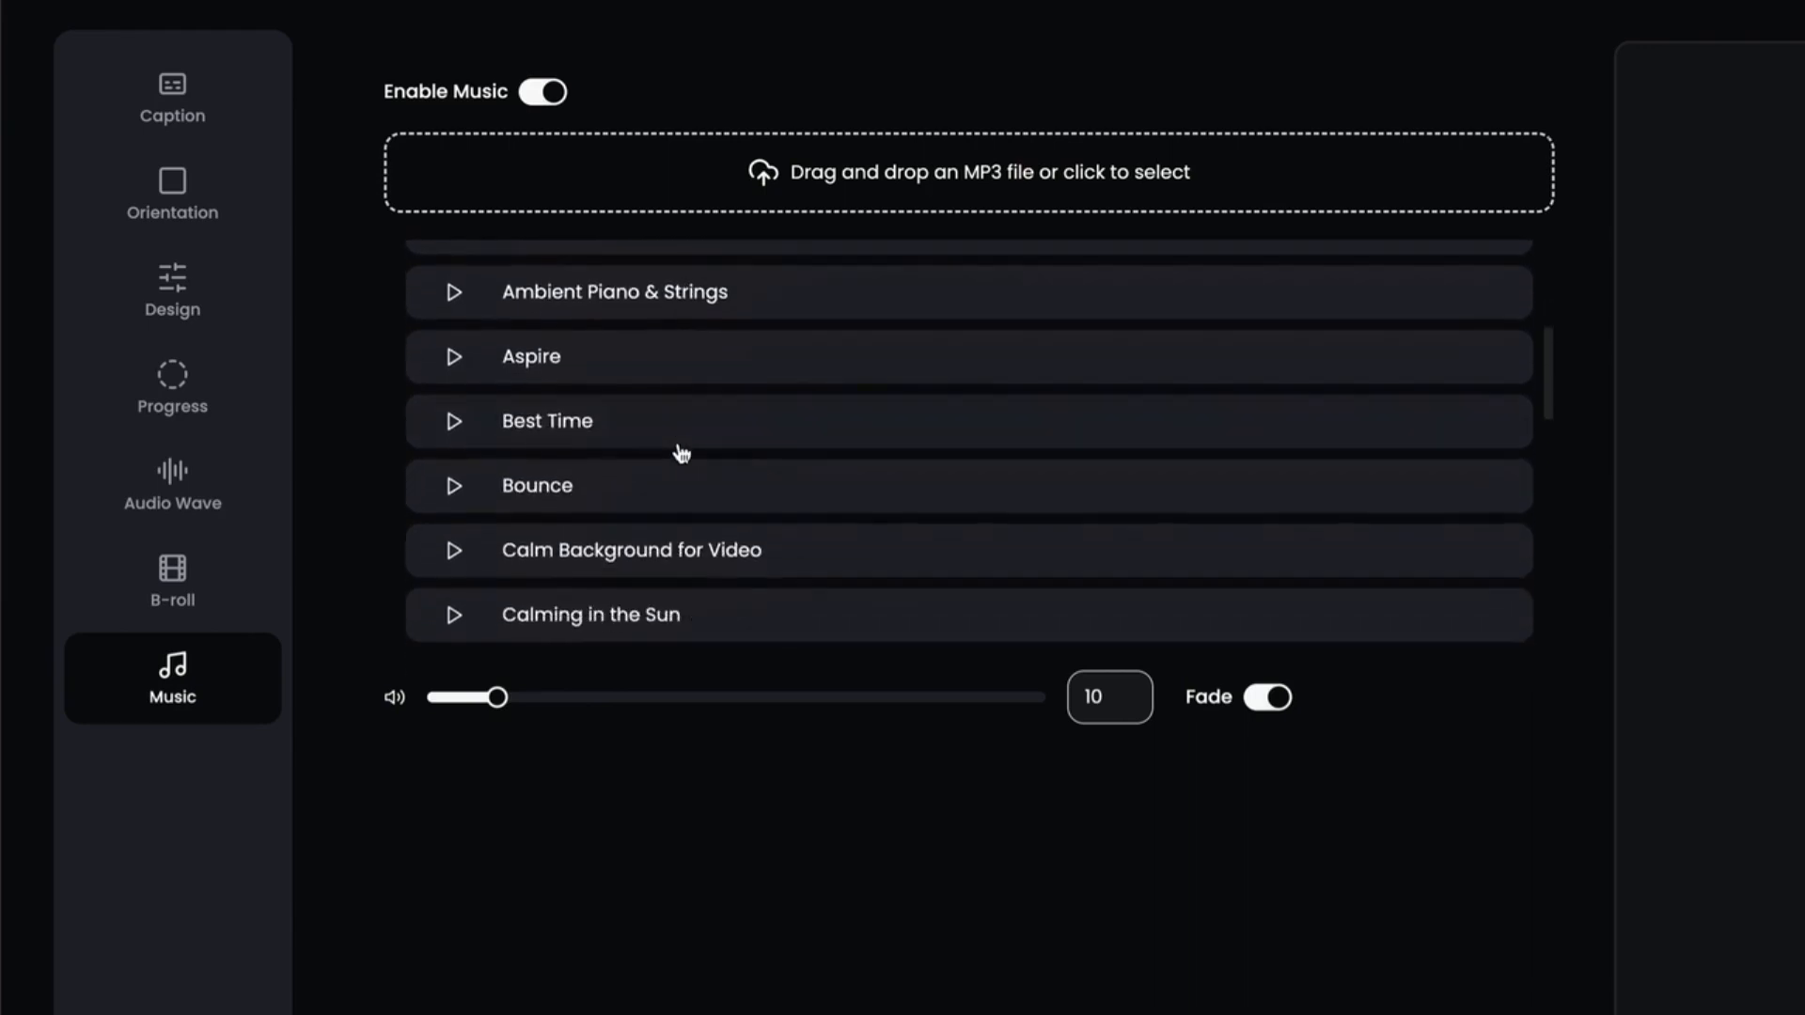
{"action": "scroll", "coordinate": [684, 451], "scroll_direction": "up", "scroll_amount": 12}
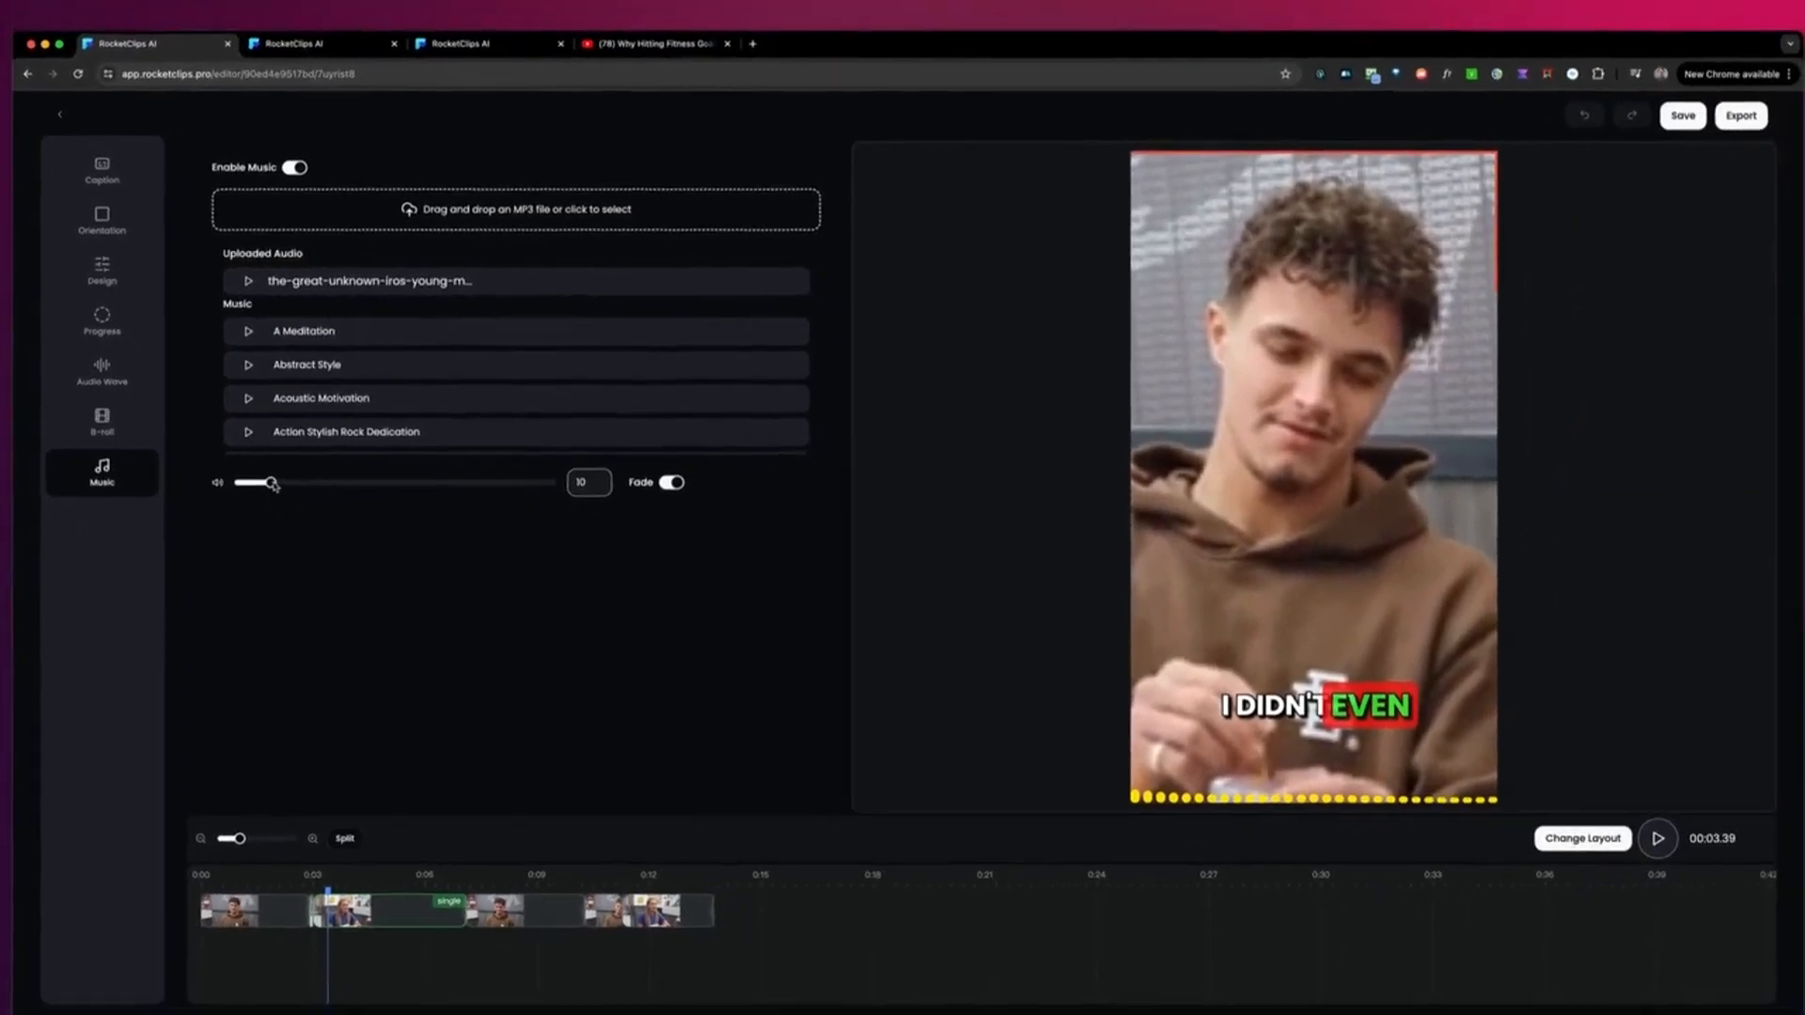
{"action": "left_click_drag", "start_coordinate": [272, 485], "coordinate": [298, 484]}
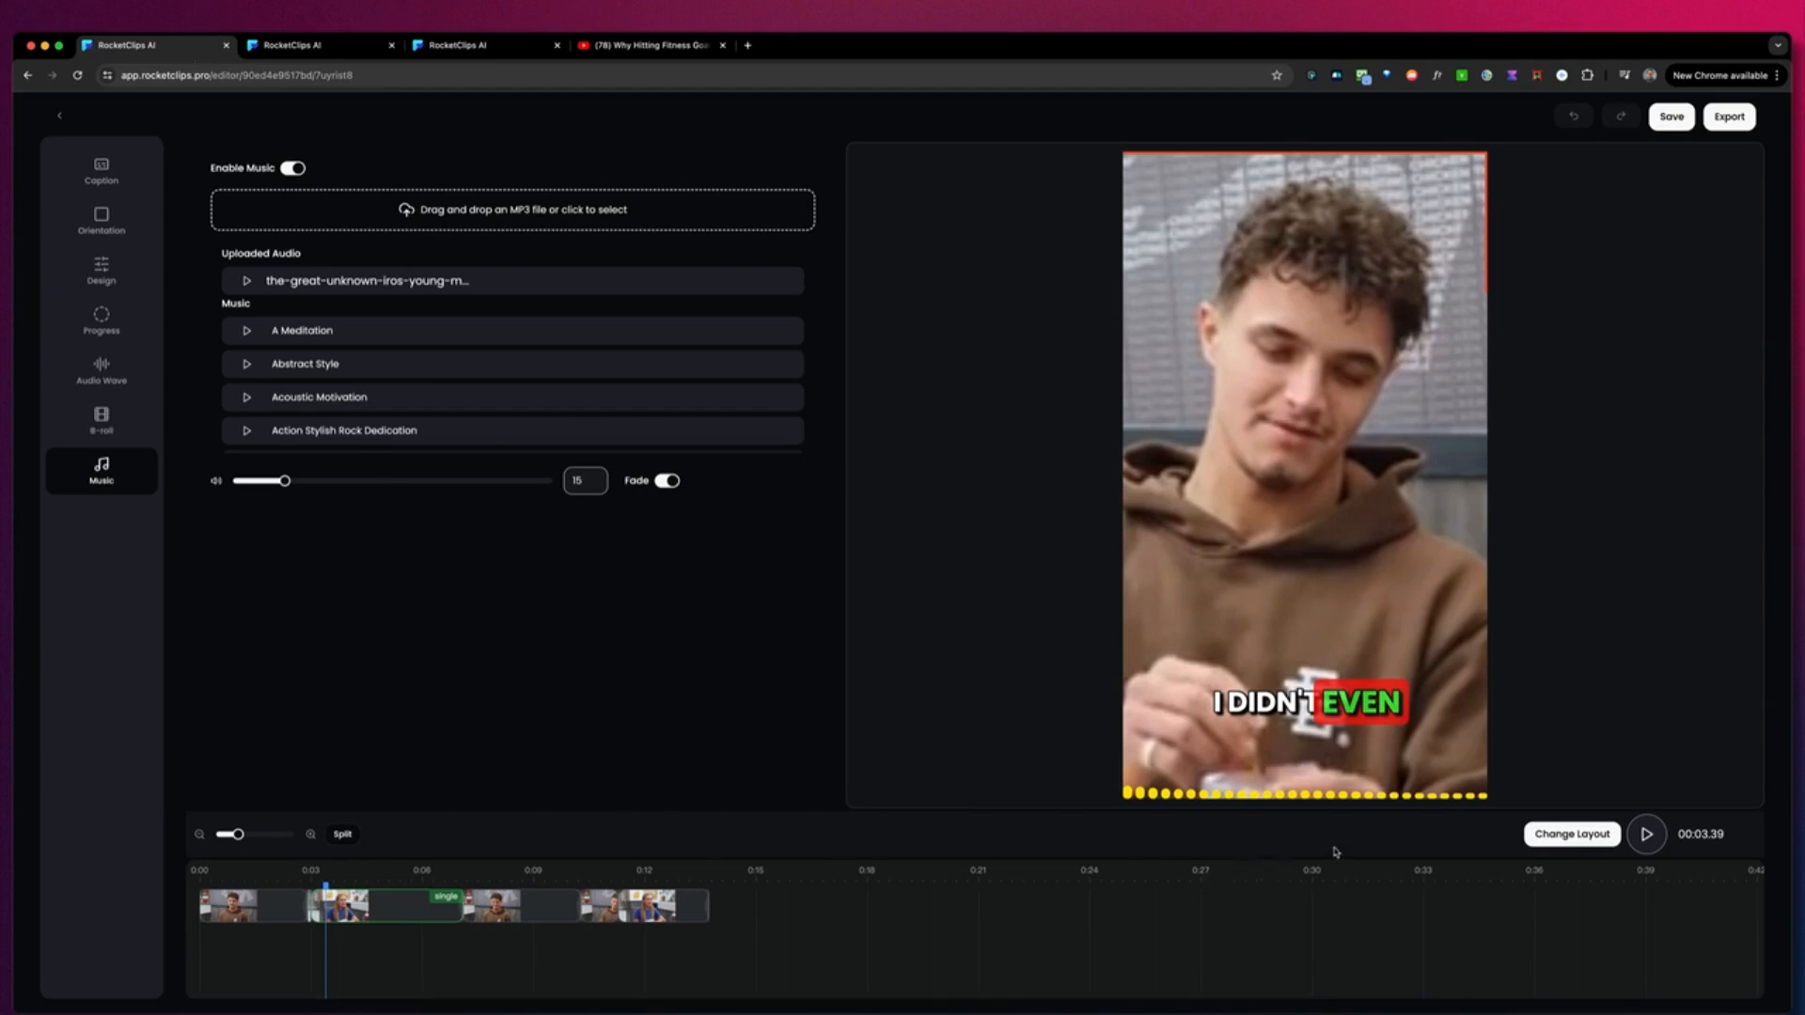
- Change the layout of the second timeline scene, at about 4.4 seconds, from Single to Letterboxed
{"action": "mouse_move", "coordinate": [238, 836]}
{"action": "left_mouse_down"}
{"action": "mouse_move", "coordinate": [278, 838]}
{"action": "mouse_move", "coordinate": [260, 837]}
{"action": "left_mouse_up"}
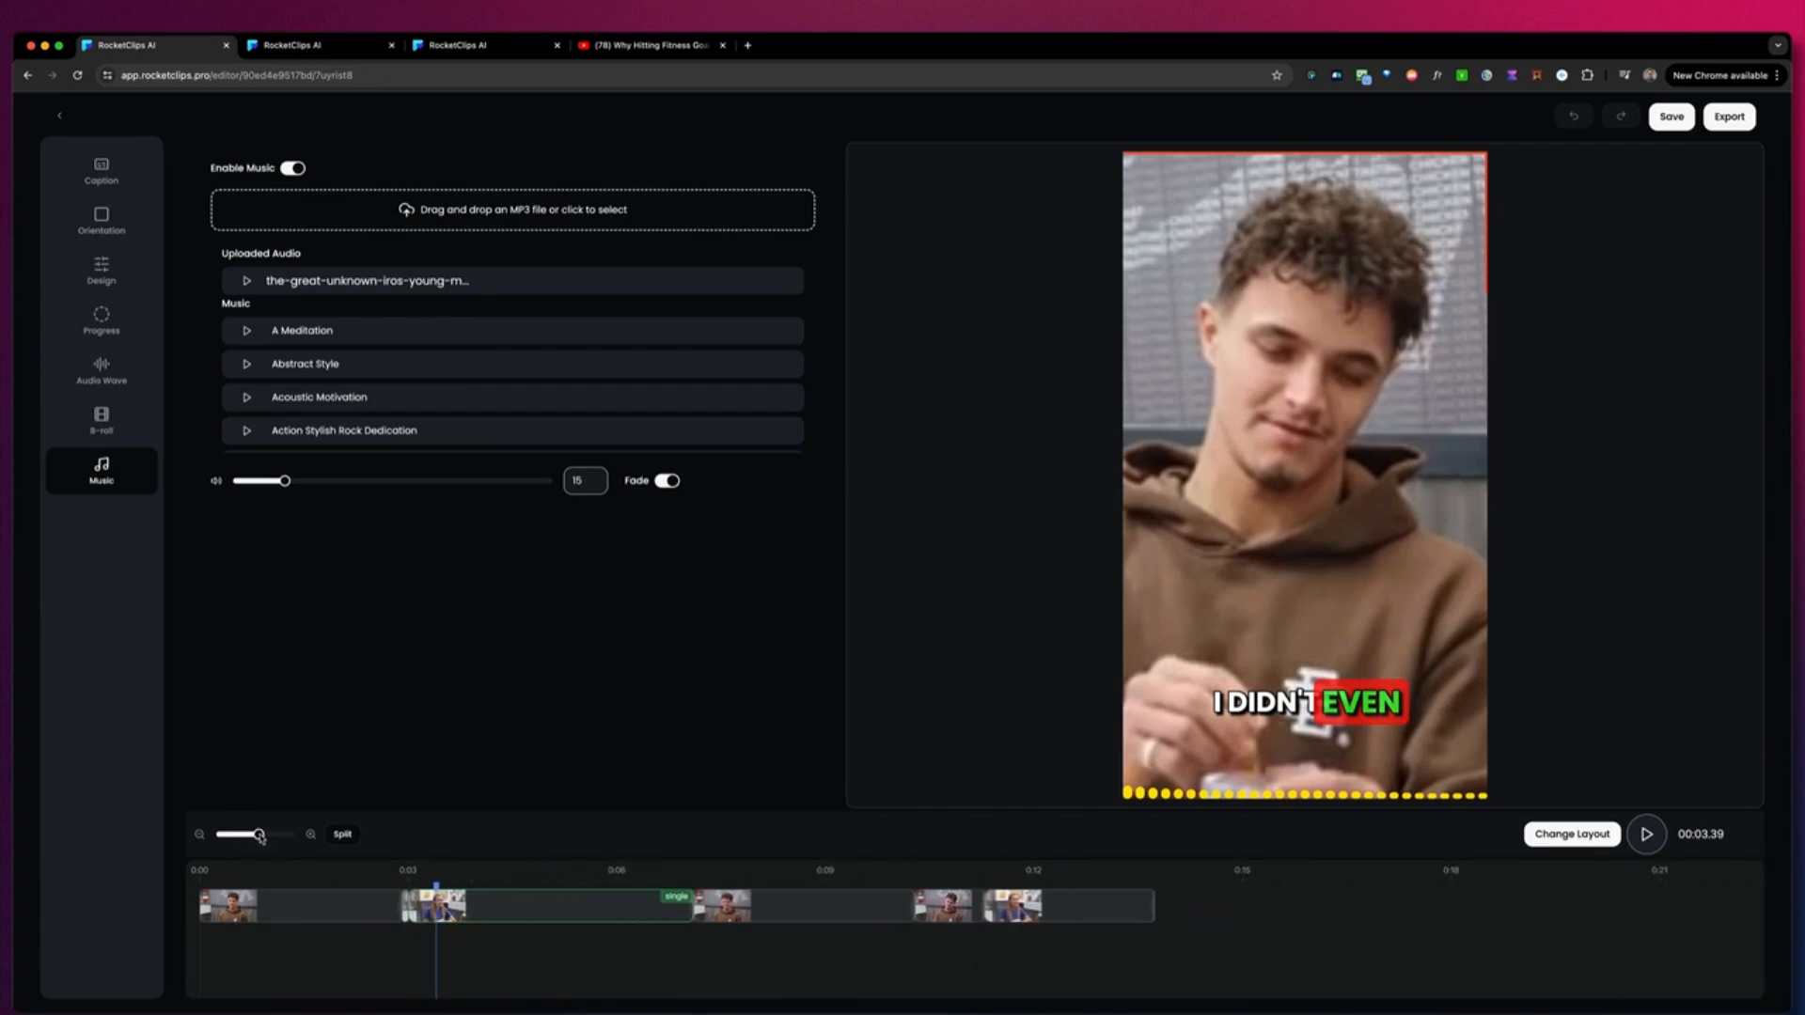
{"action": "left_click", "coordinate": [509, 883]}
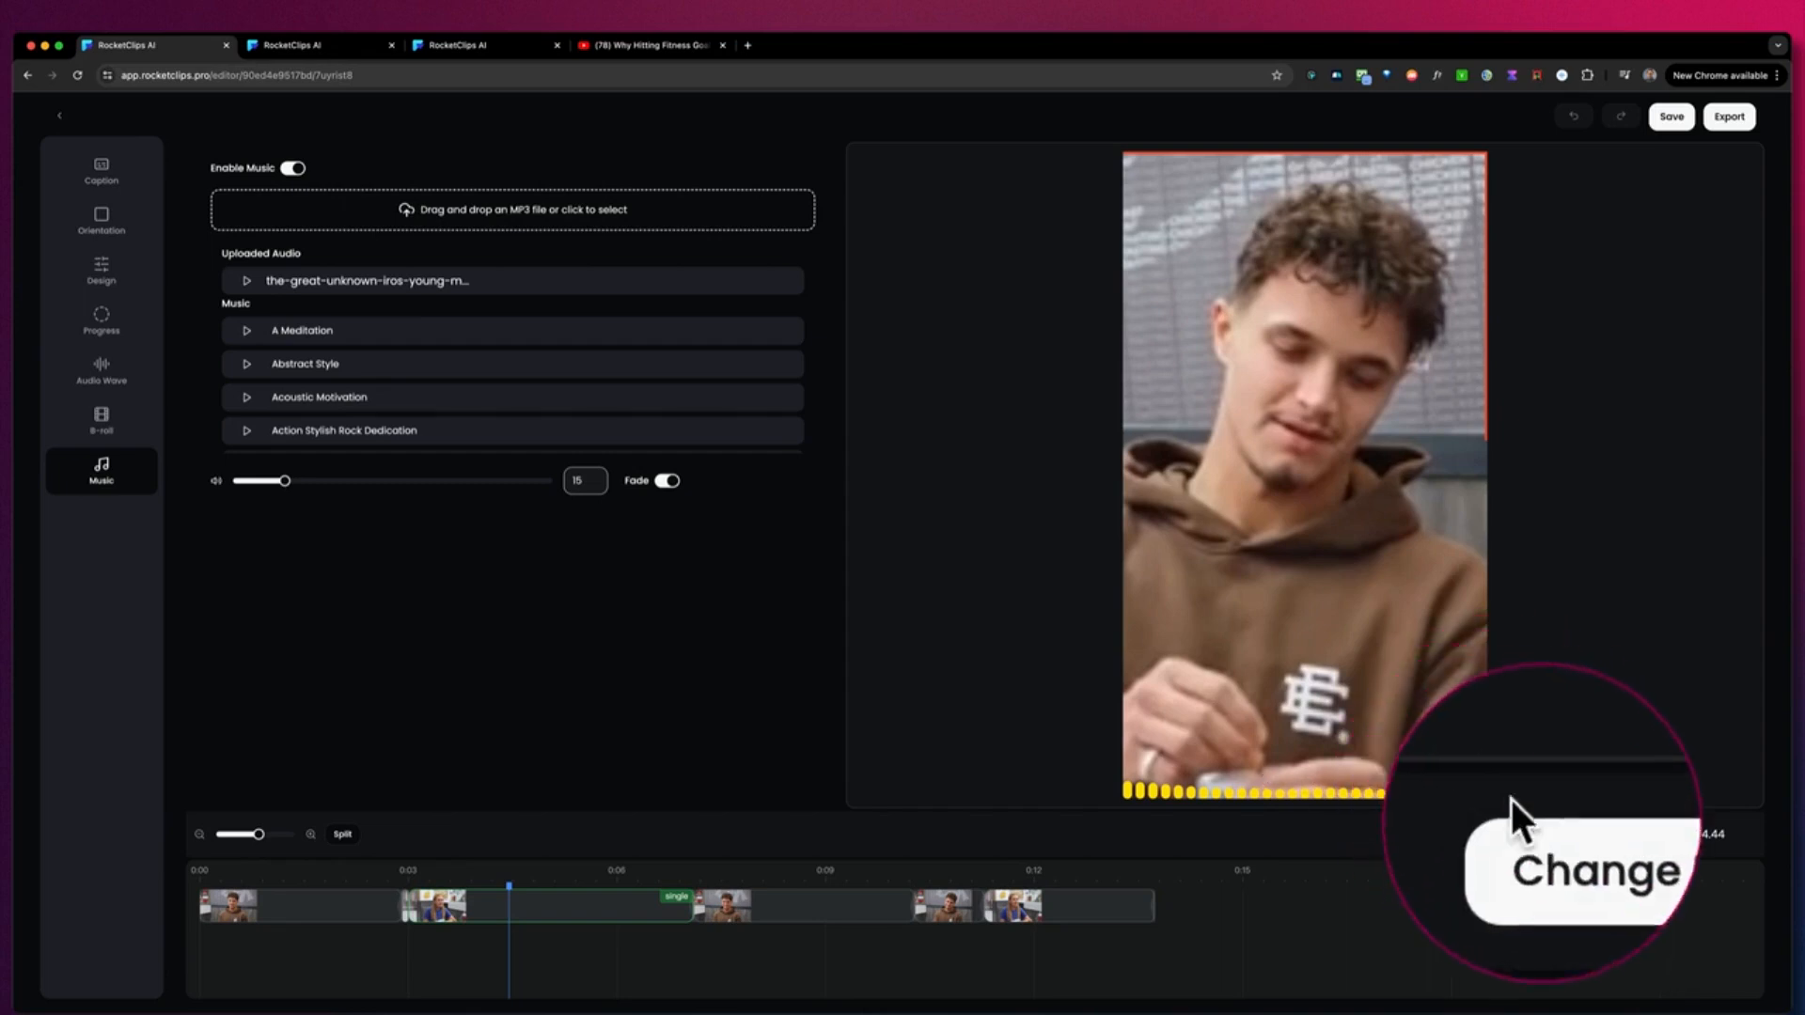
{"action": "left_click", "coordinate": [1564, 836]}
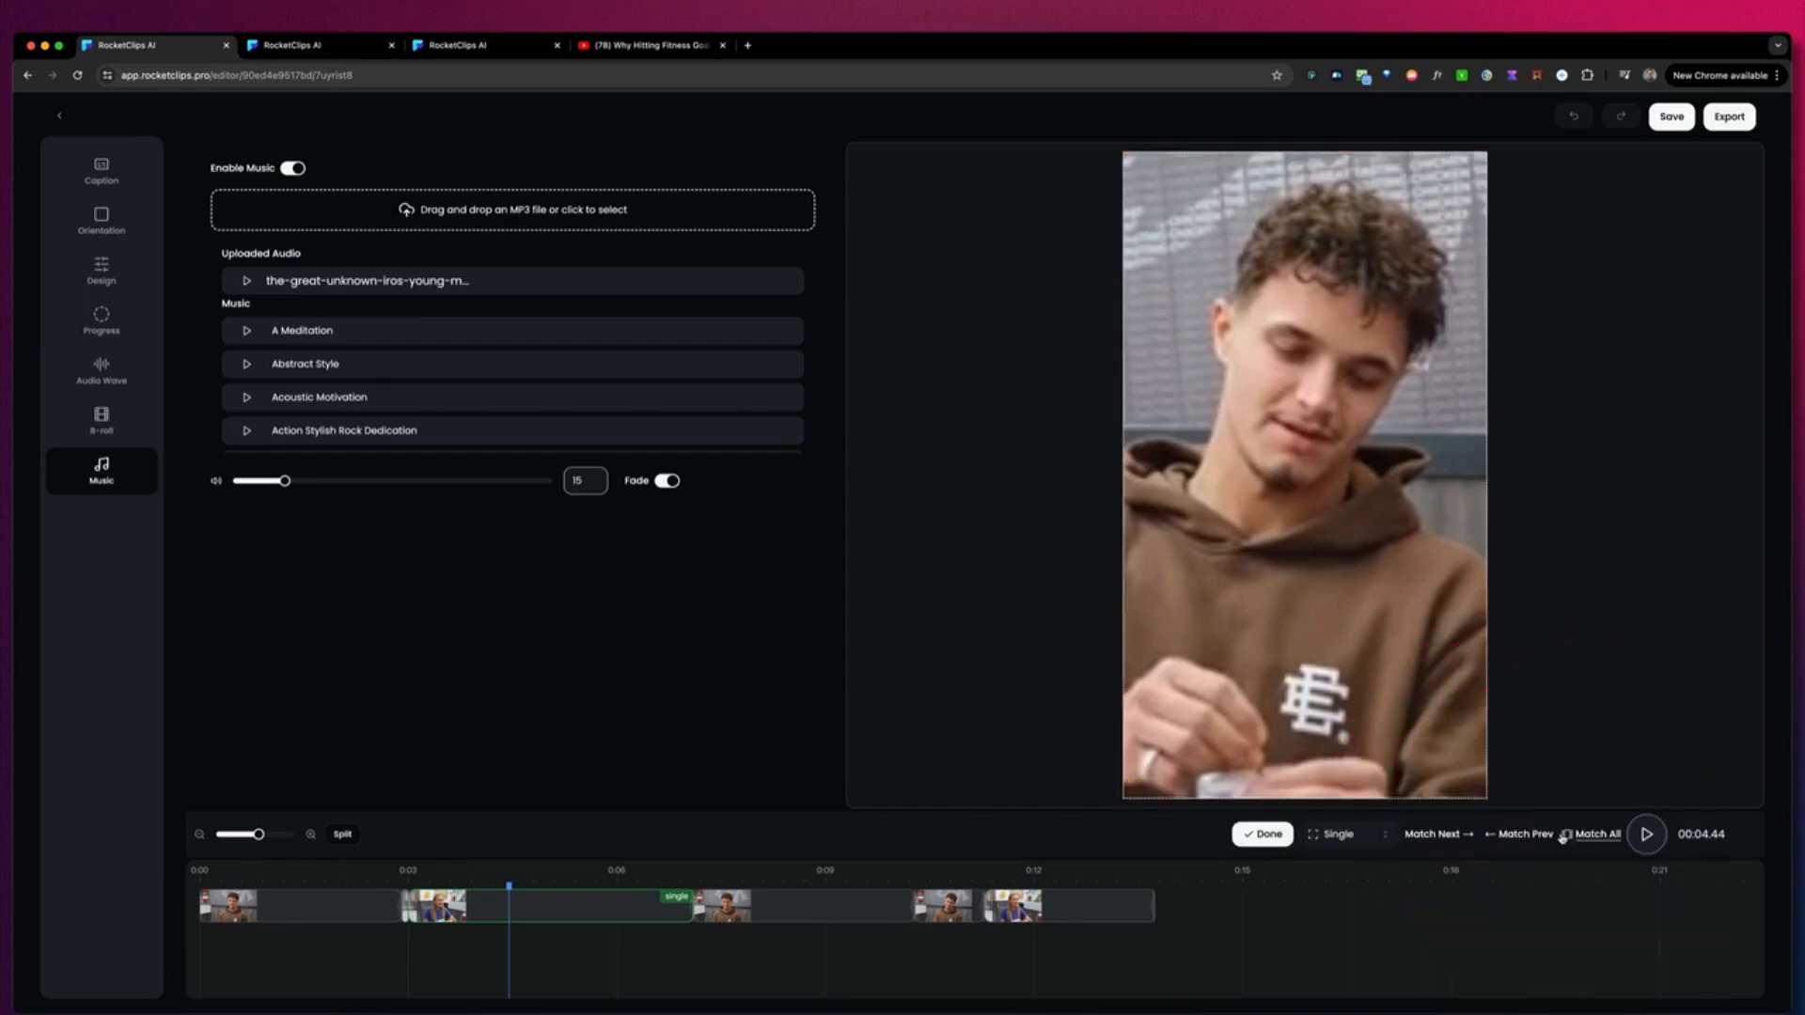
{"action": "left_click", "coordinate": [1347, 837]}
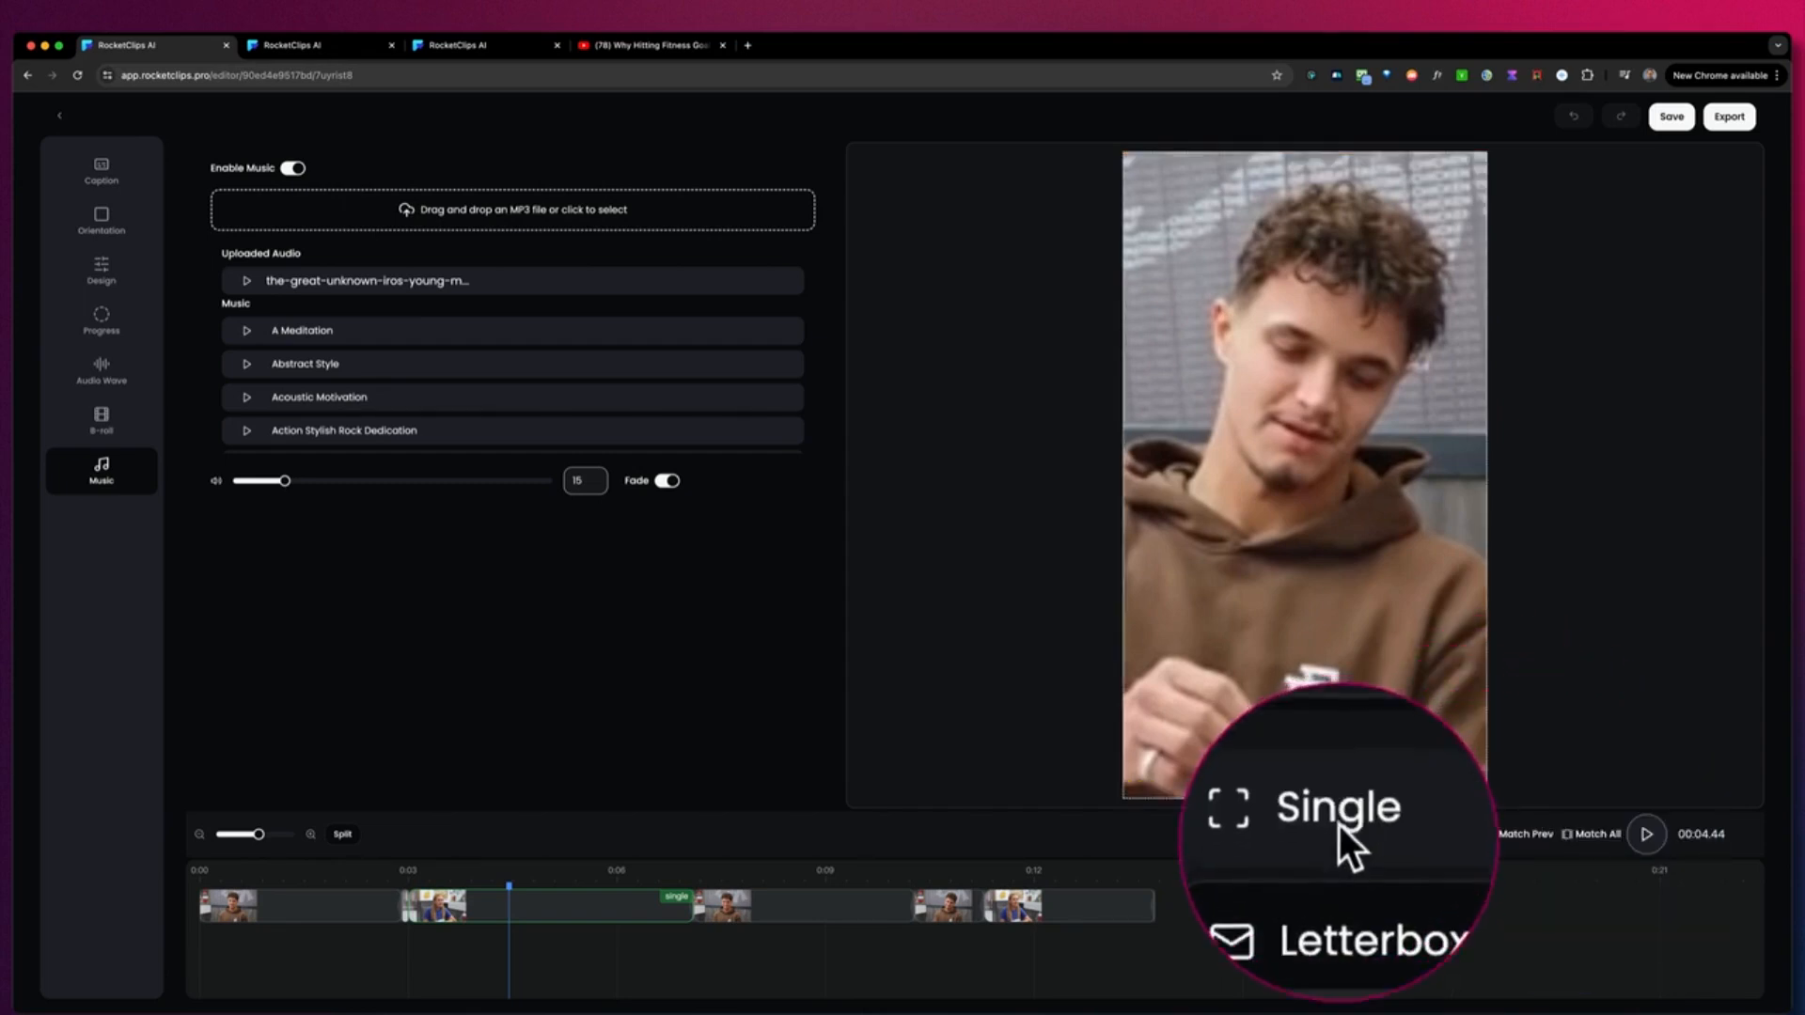
{"action": "left_click", "coordinate": [1339, 857]}
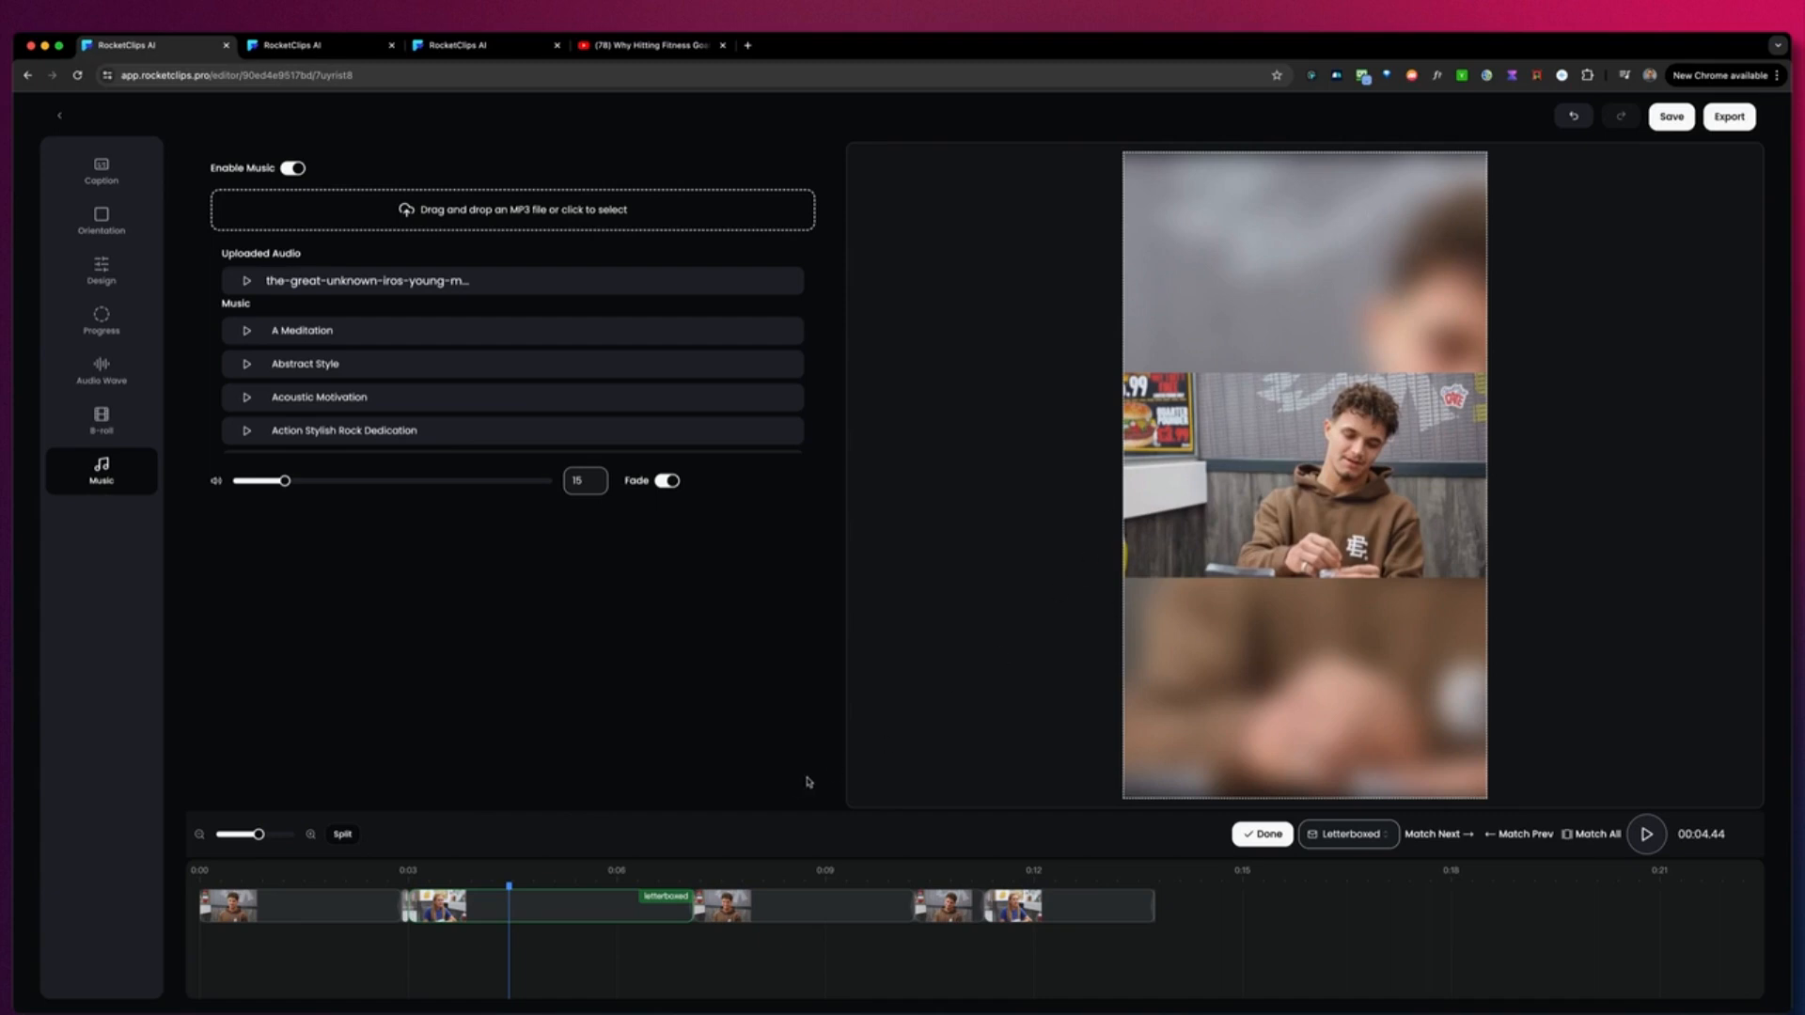
{"action": "left_click", "coordinate": [1264, 835]}
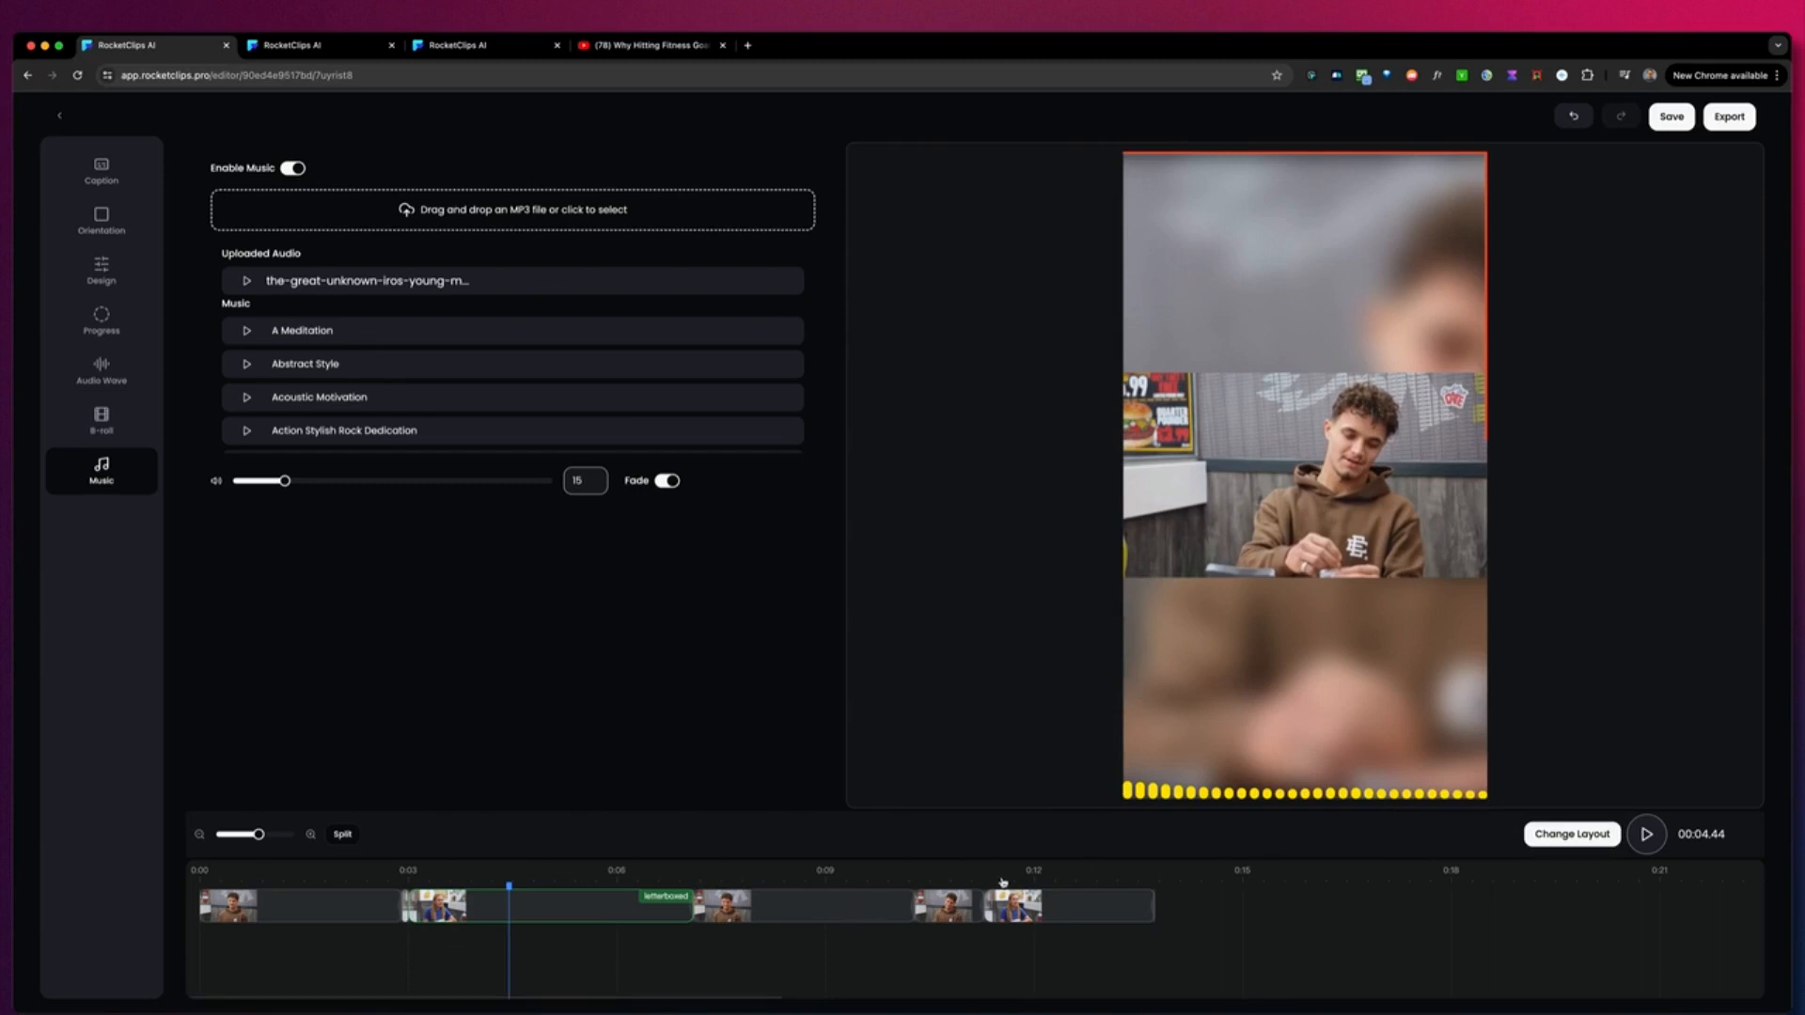
- Go to the last scene at about 11.6 seconds and expand the clip's caption transcript
{"action": "left_click", "coordinate": [1010, 879]}
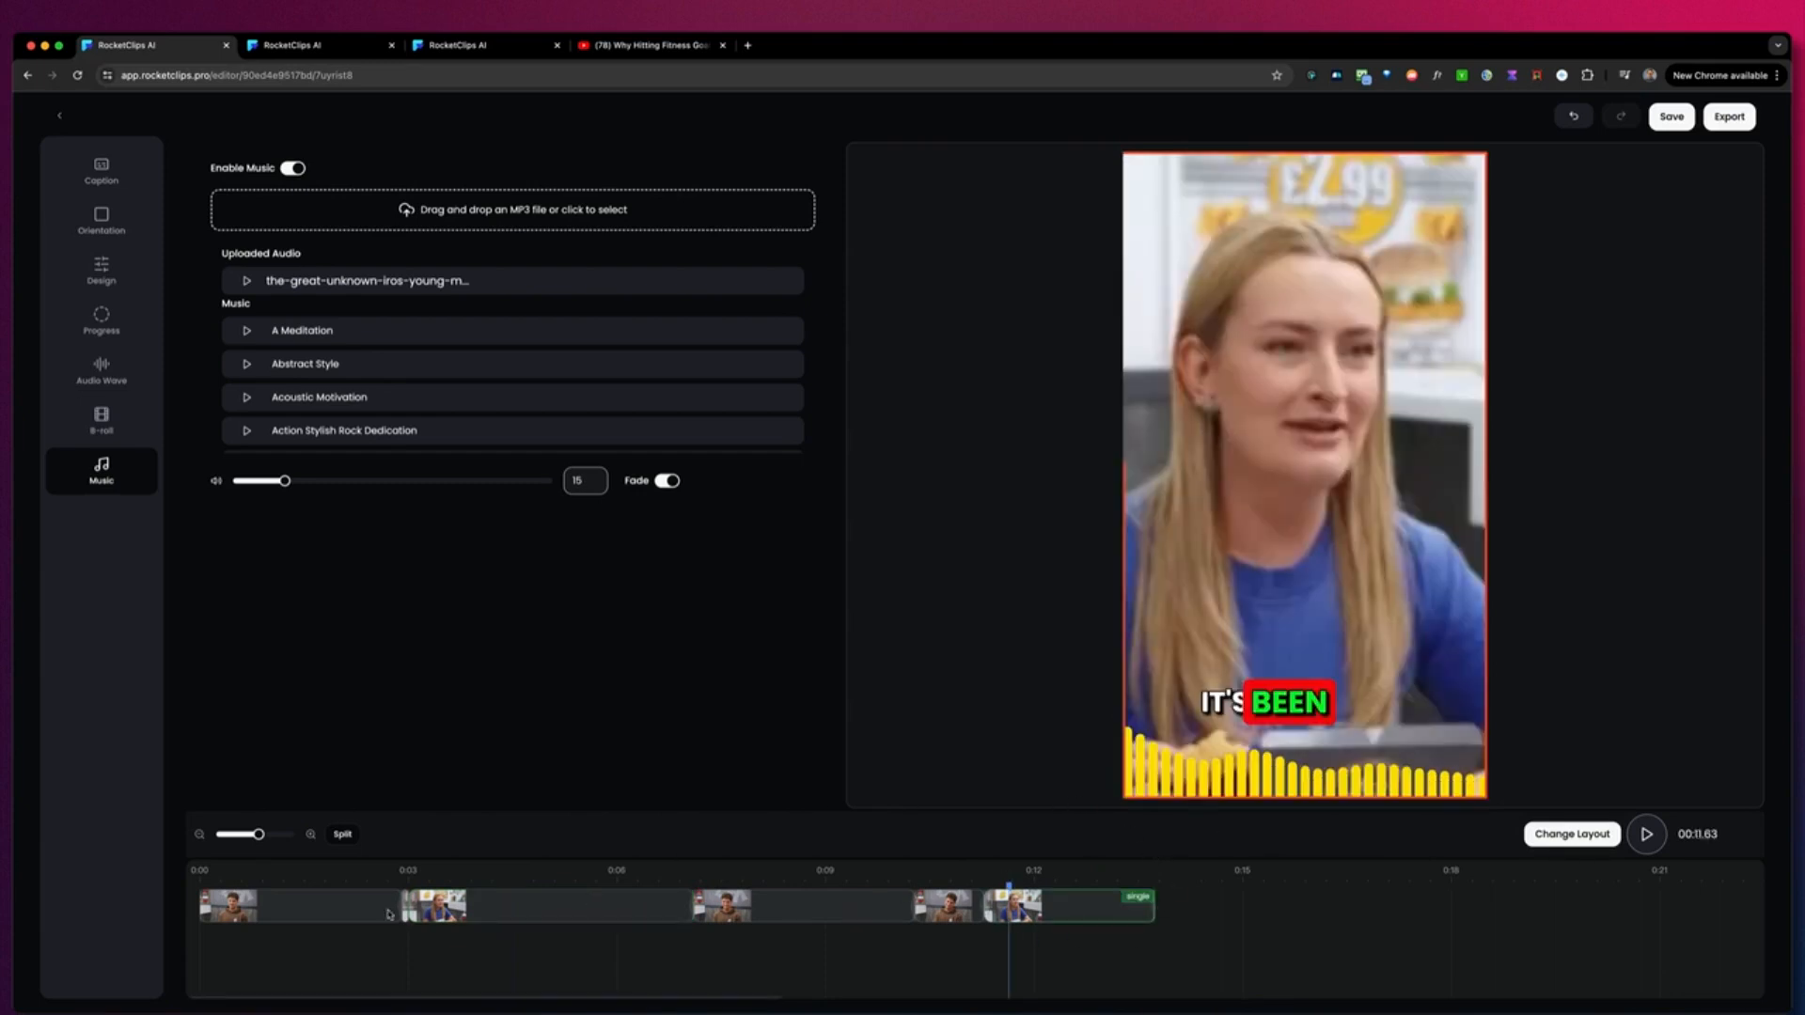
{"action": "left_click", "coordinate": [104, 176]}
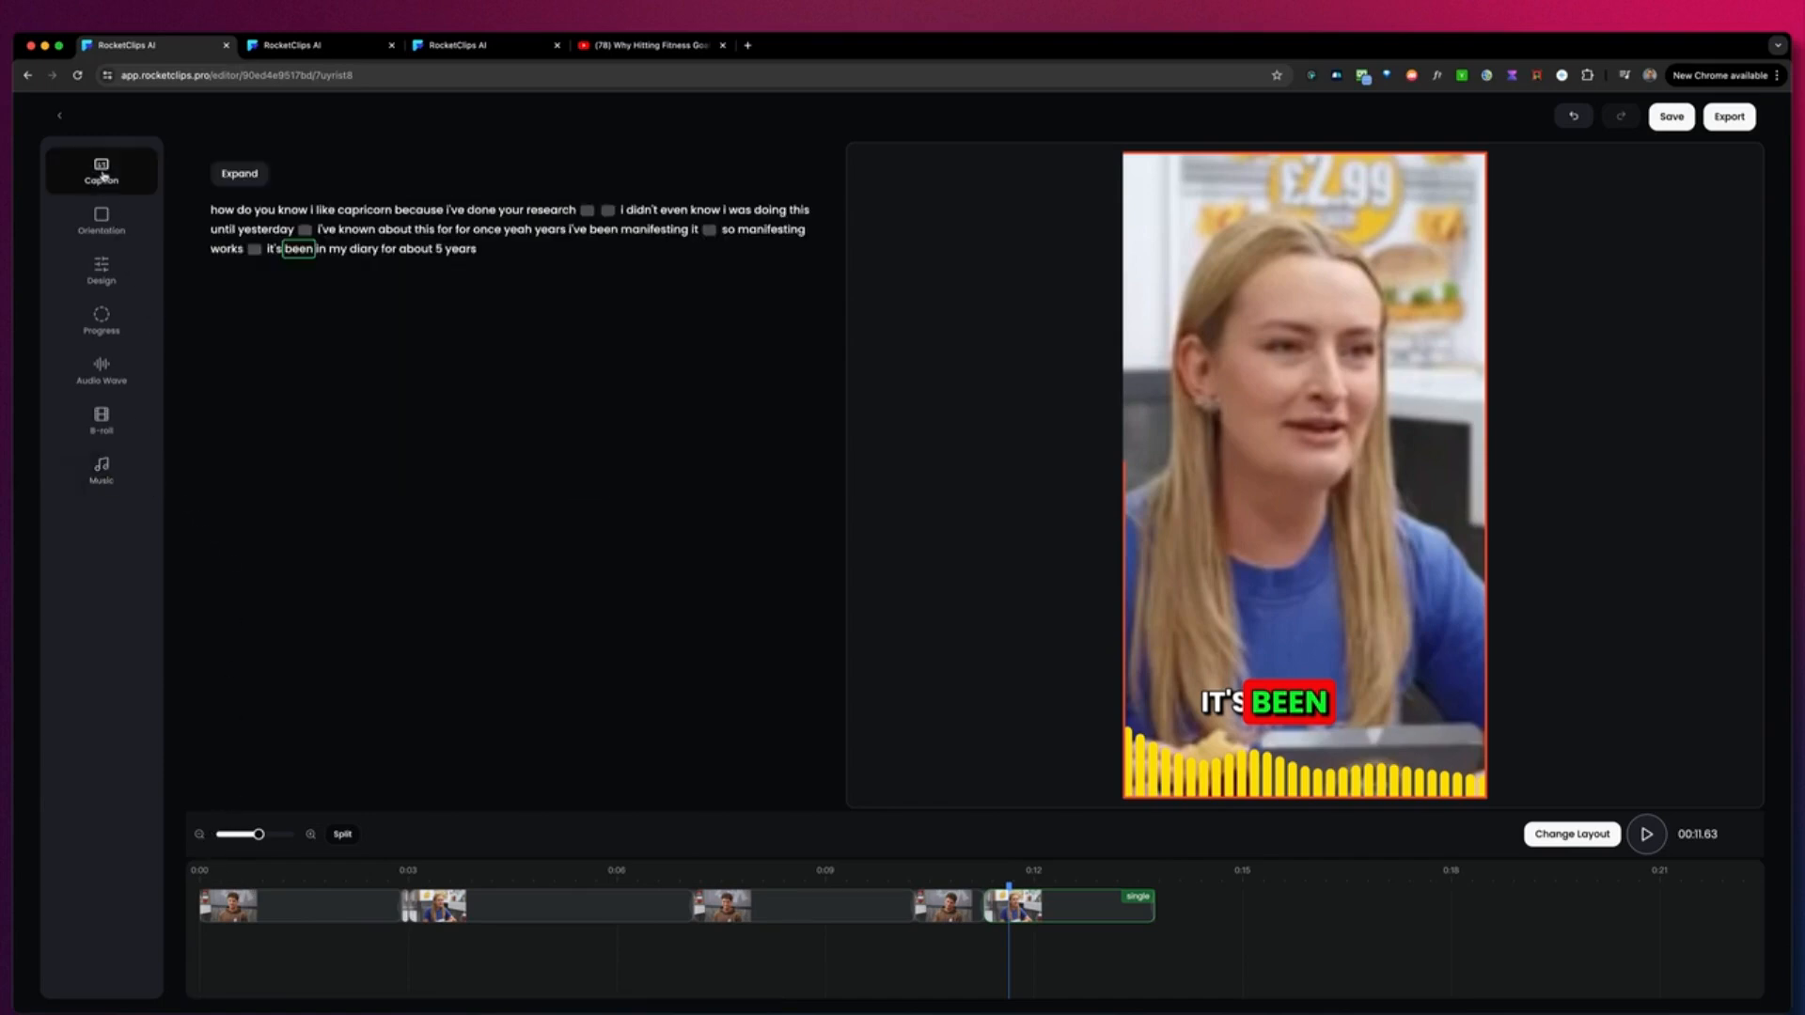
{"action": "left_click", "coordinate": [249, 175]}
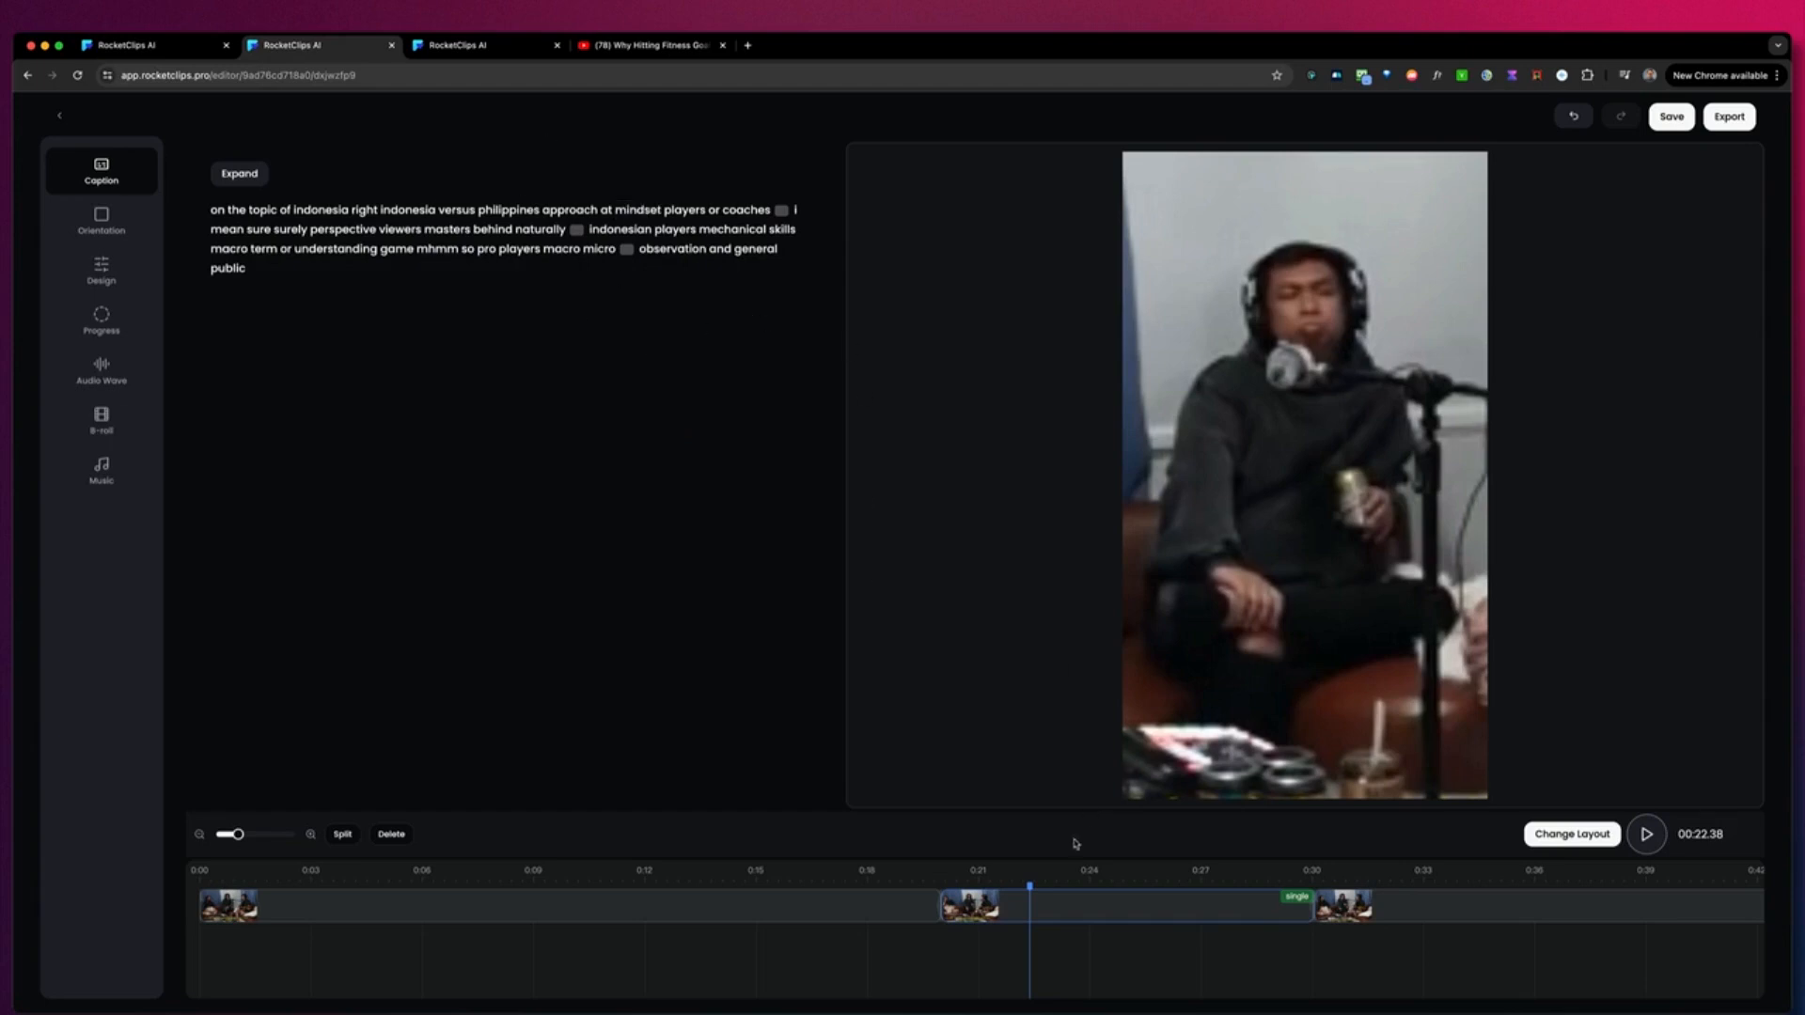
- Change the layout of the second timeline scene, at about 22.6 seconds, from Single to Two
{"action": "left_click", "coordinate": [1039, 885]}
{"action": "left_click", "coordinate": [1553, 836]}
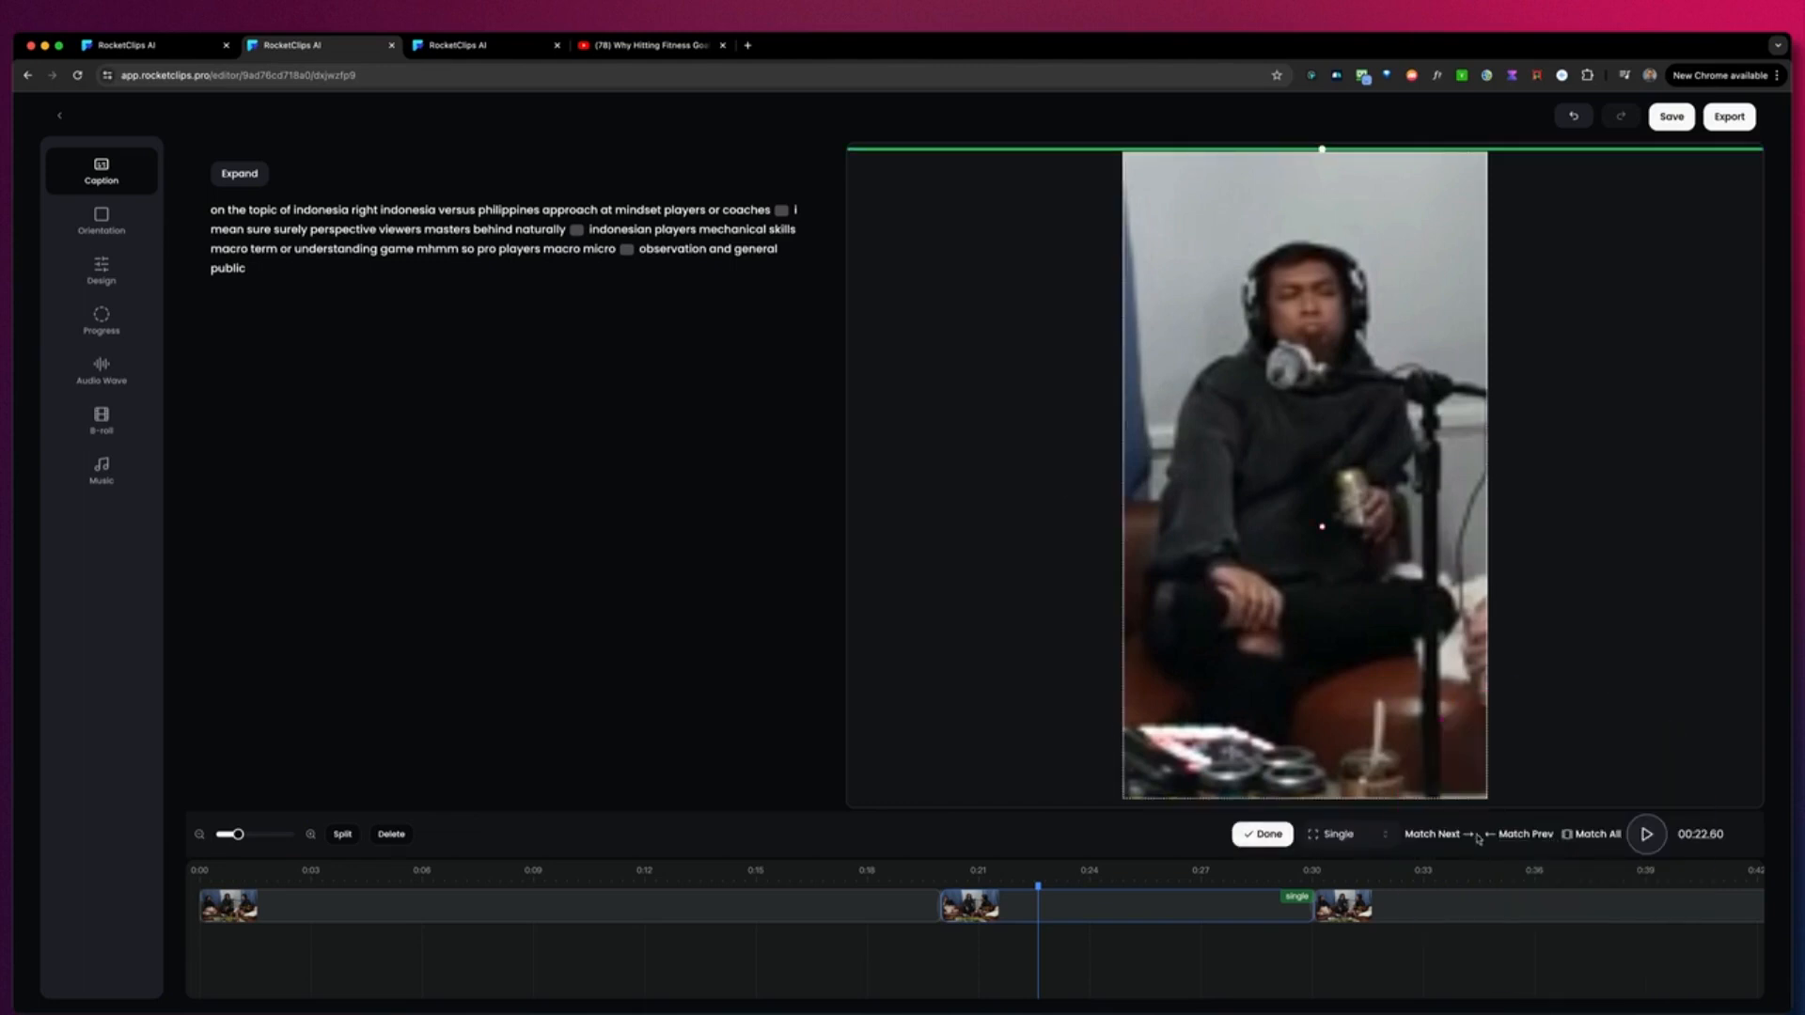
{"action": "left_click", "coordinate": [1340, 835]}
{"action": "left_click", "coordinate": [1334, 910]}
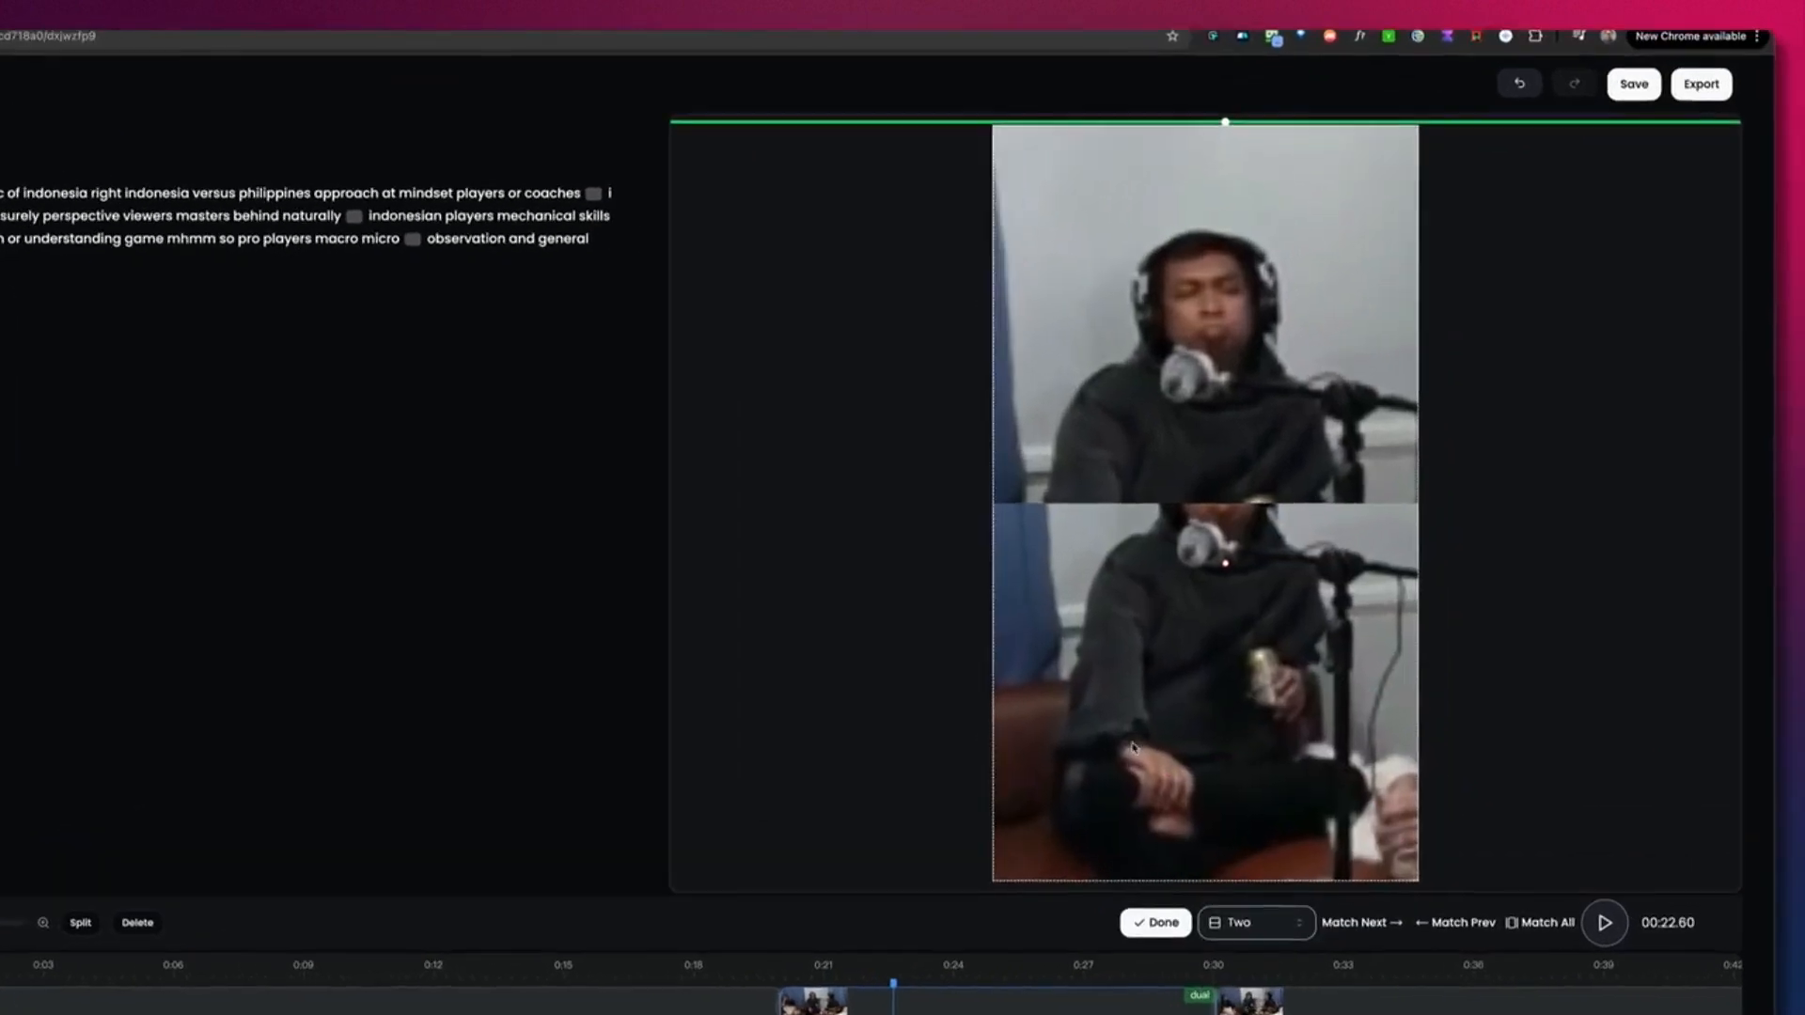
- Reposition the video in the lower half of the two-person layout to frame the speaker in the black T-shirt, and finish the layout edit
{"action": "left_click", "coordinate": [1131, 637]}
{"action": "left_click", "coordinate": [1134, 242]}
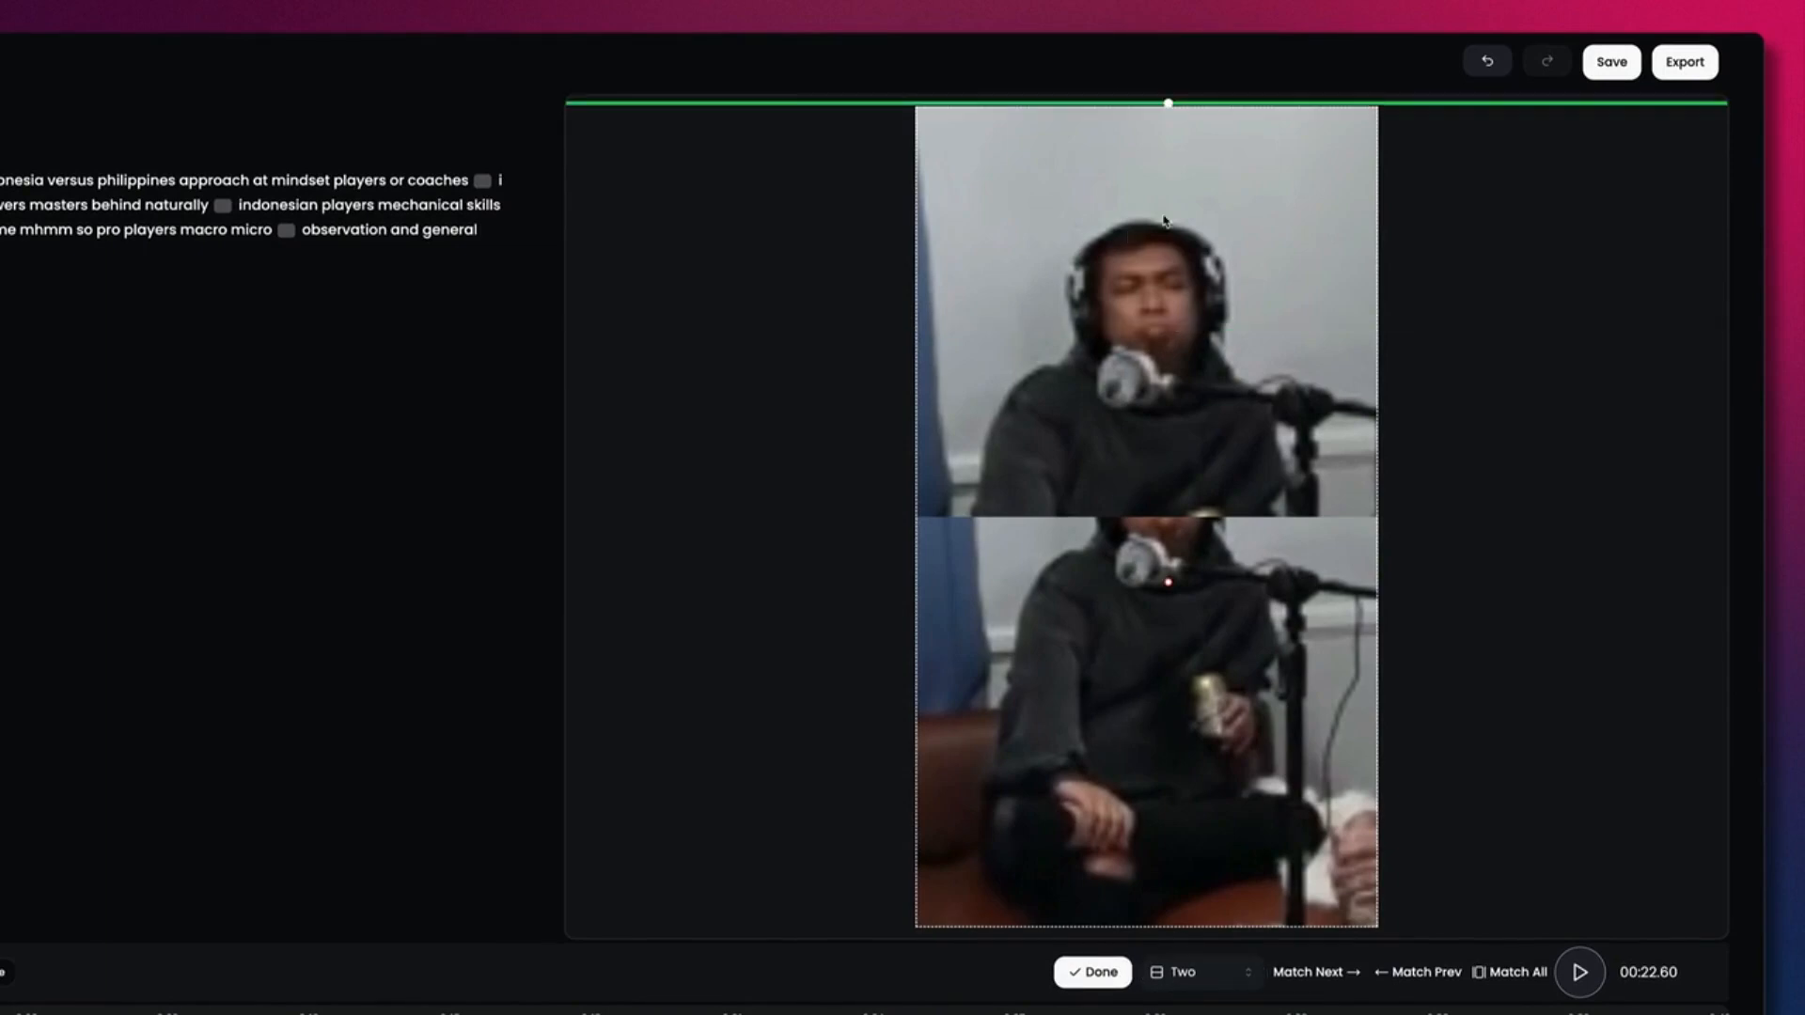
{"action": "left_click", "coordinate": [1173, 692]}
{"action": "scroll", "coordinate": [1175, 692], "scroll_direction": "down", "scroll_amount": 3}
{"action": "left_click_drag", "start_coordinate": [1176, 693], "coordinate": [1049, 779]}
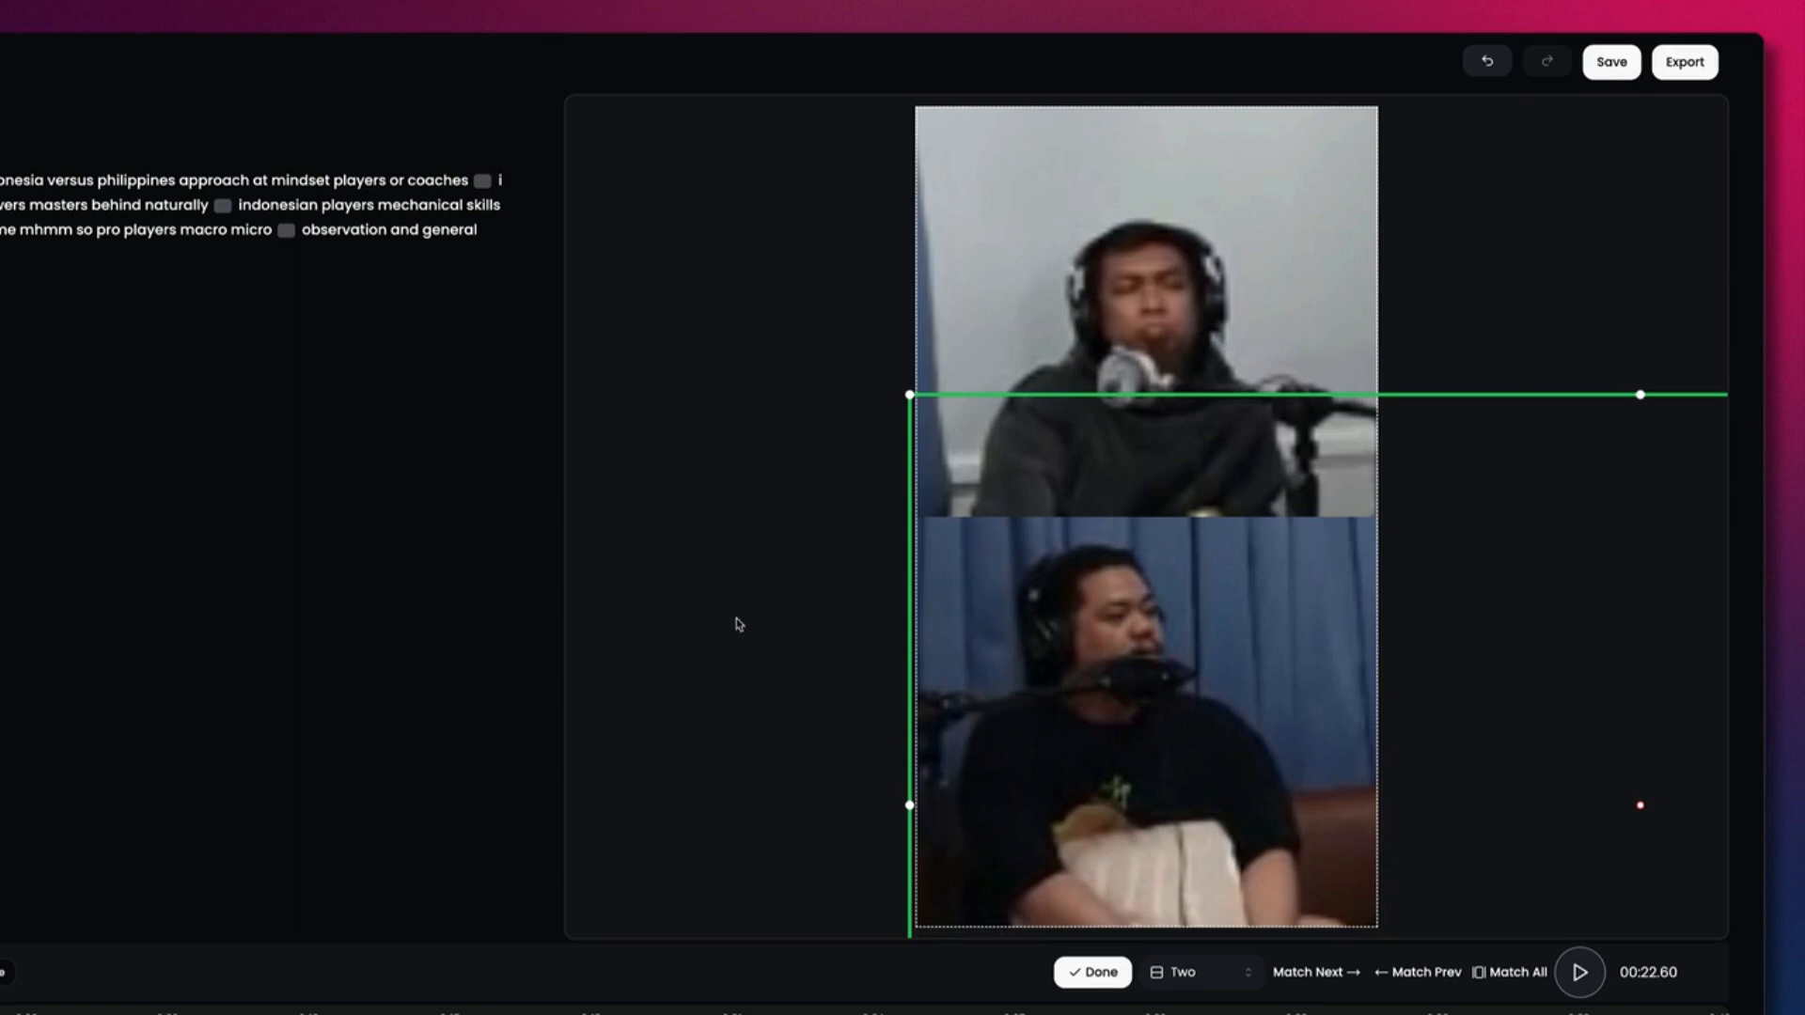
{"action": "left_click", "coordinate": [1227, 296]}
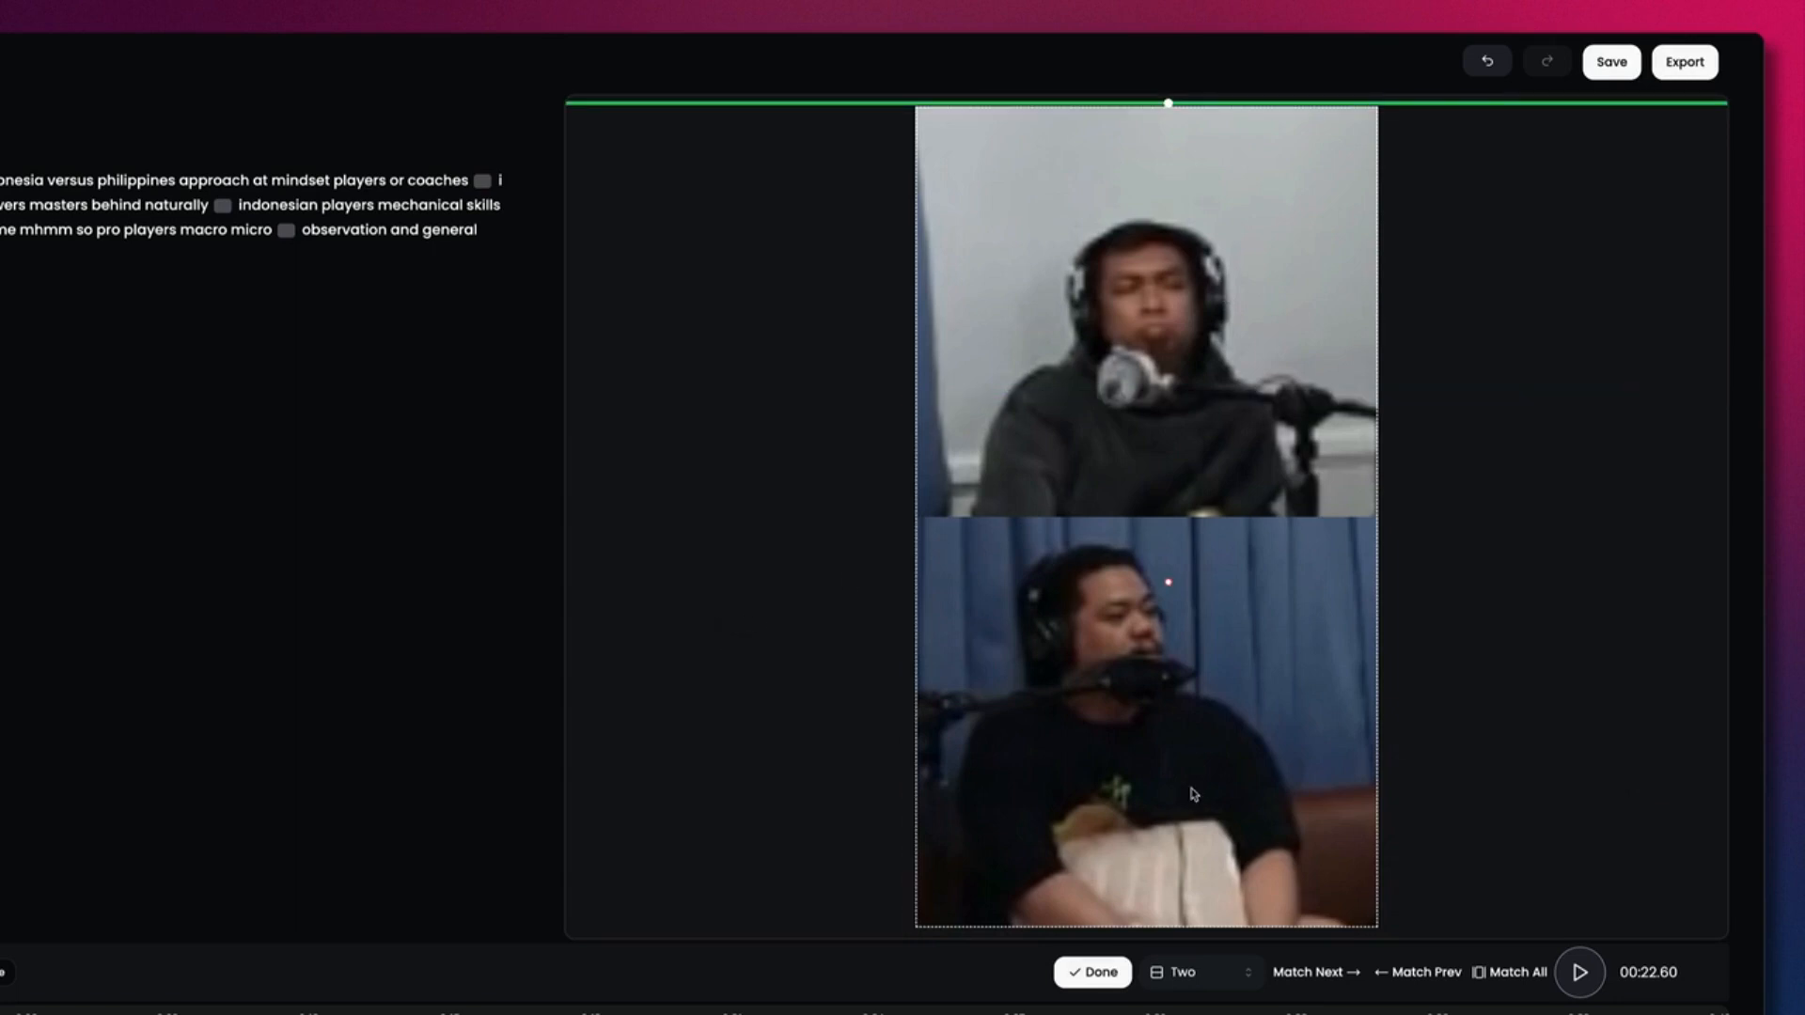
{"action": "left_click", "coordinate": [1091, 973]}
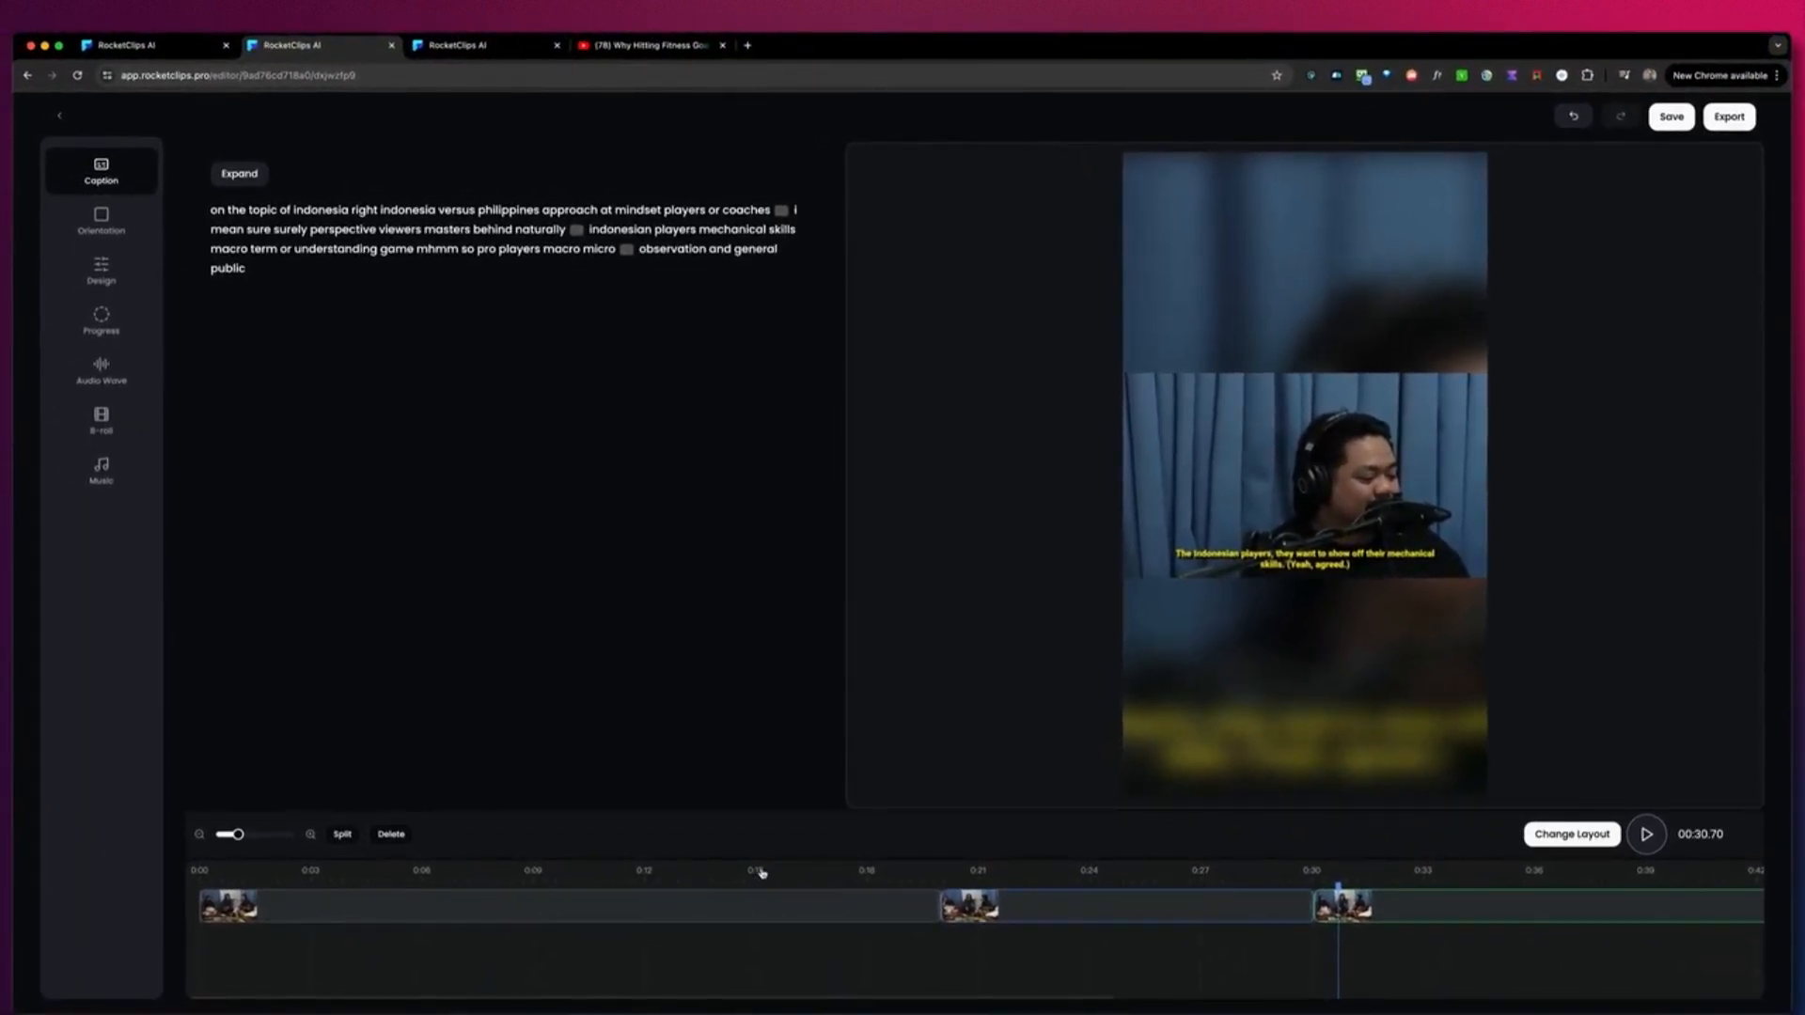
- Change the layout of the first timeline scene, at about 17.3 seconds, from Two to Single
{"action": "left_click", "coordinate": [792, 879]}
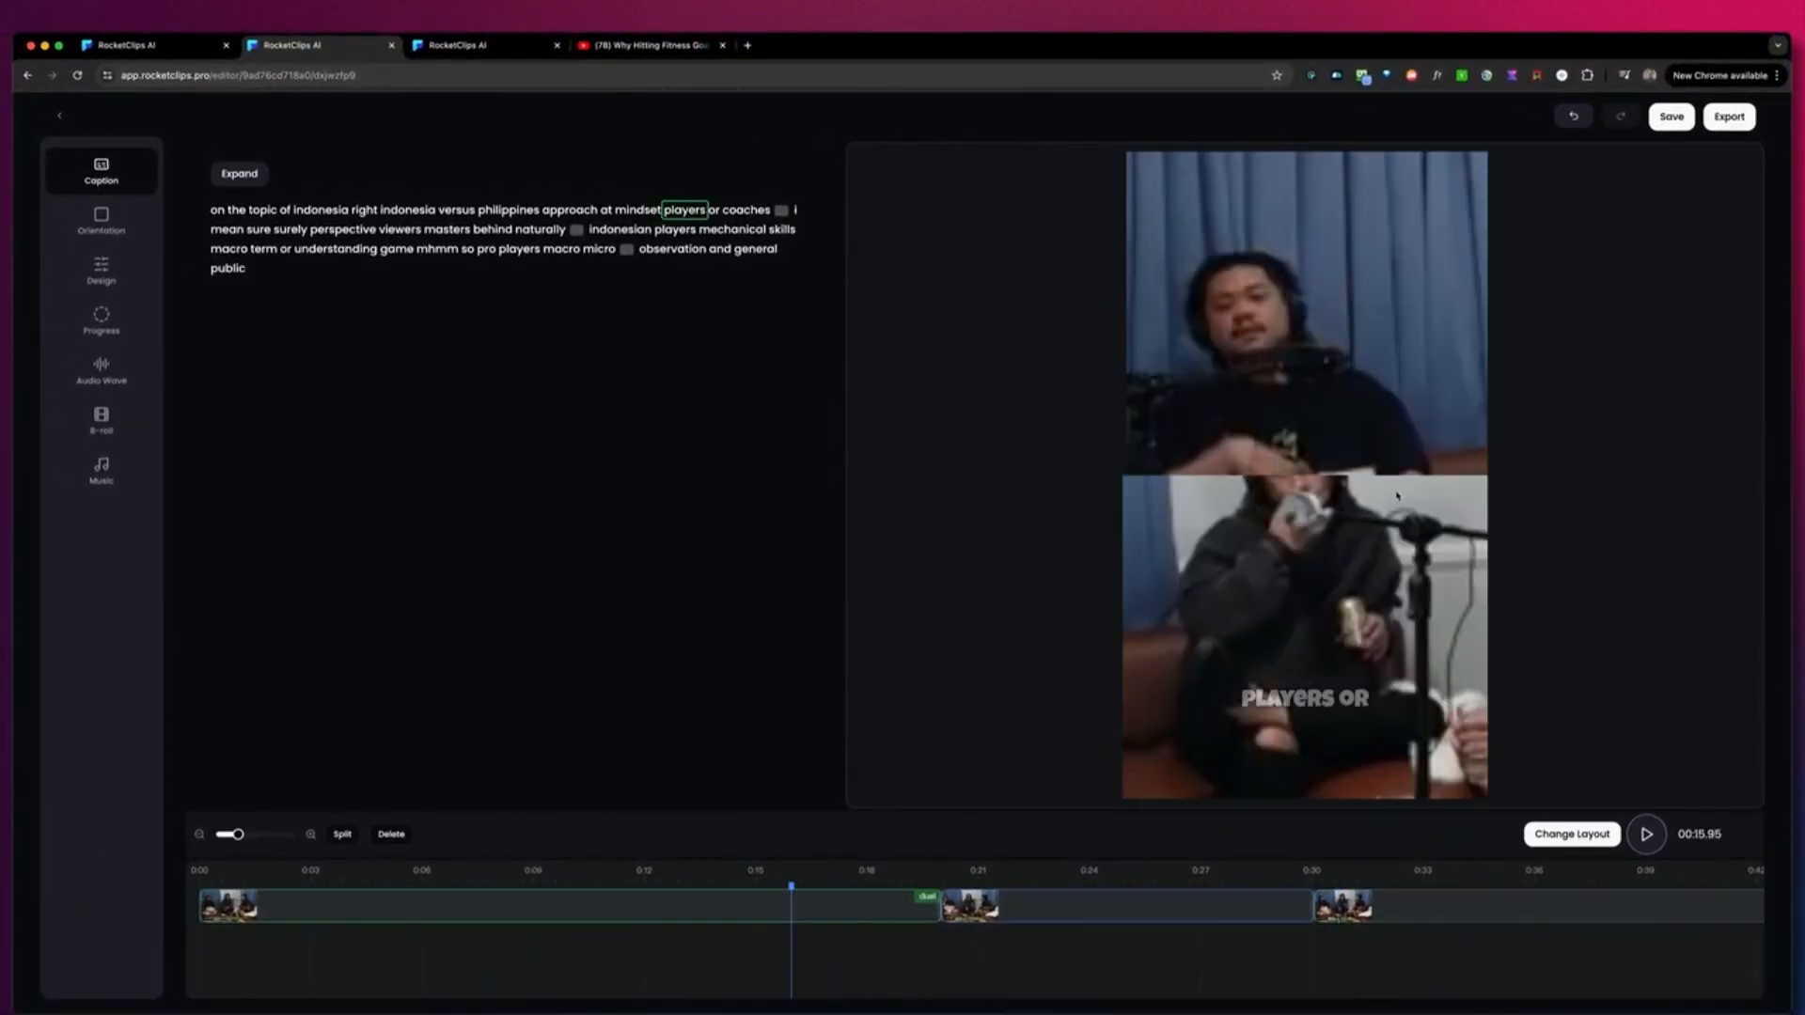
{"action": "left_click", "coordinate": [842, 879]}
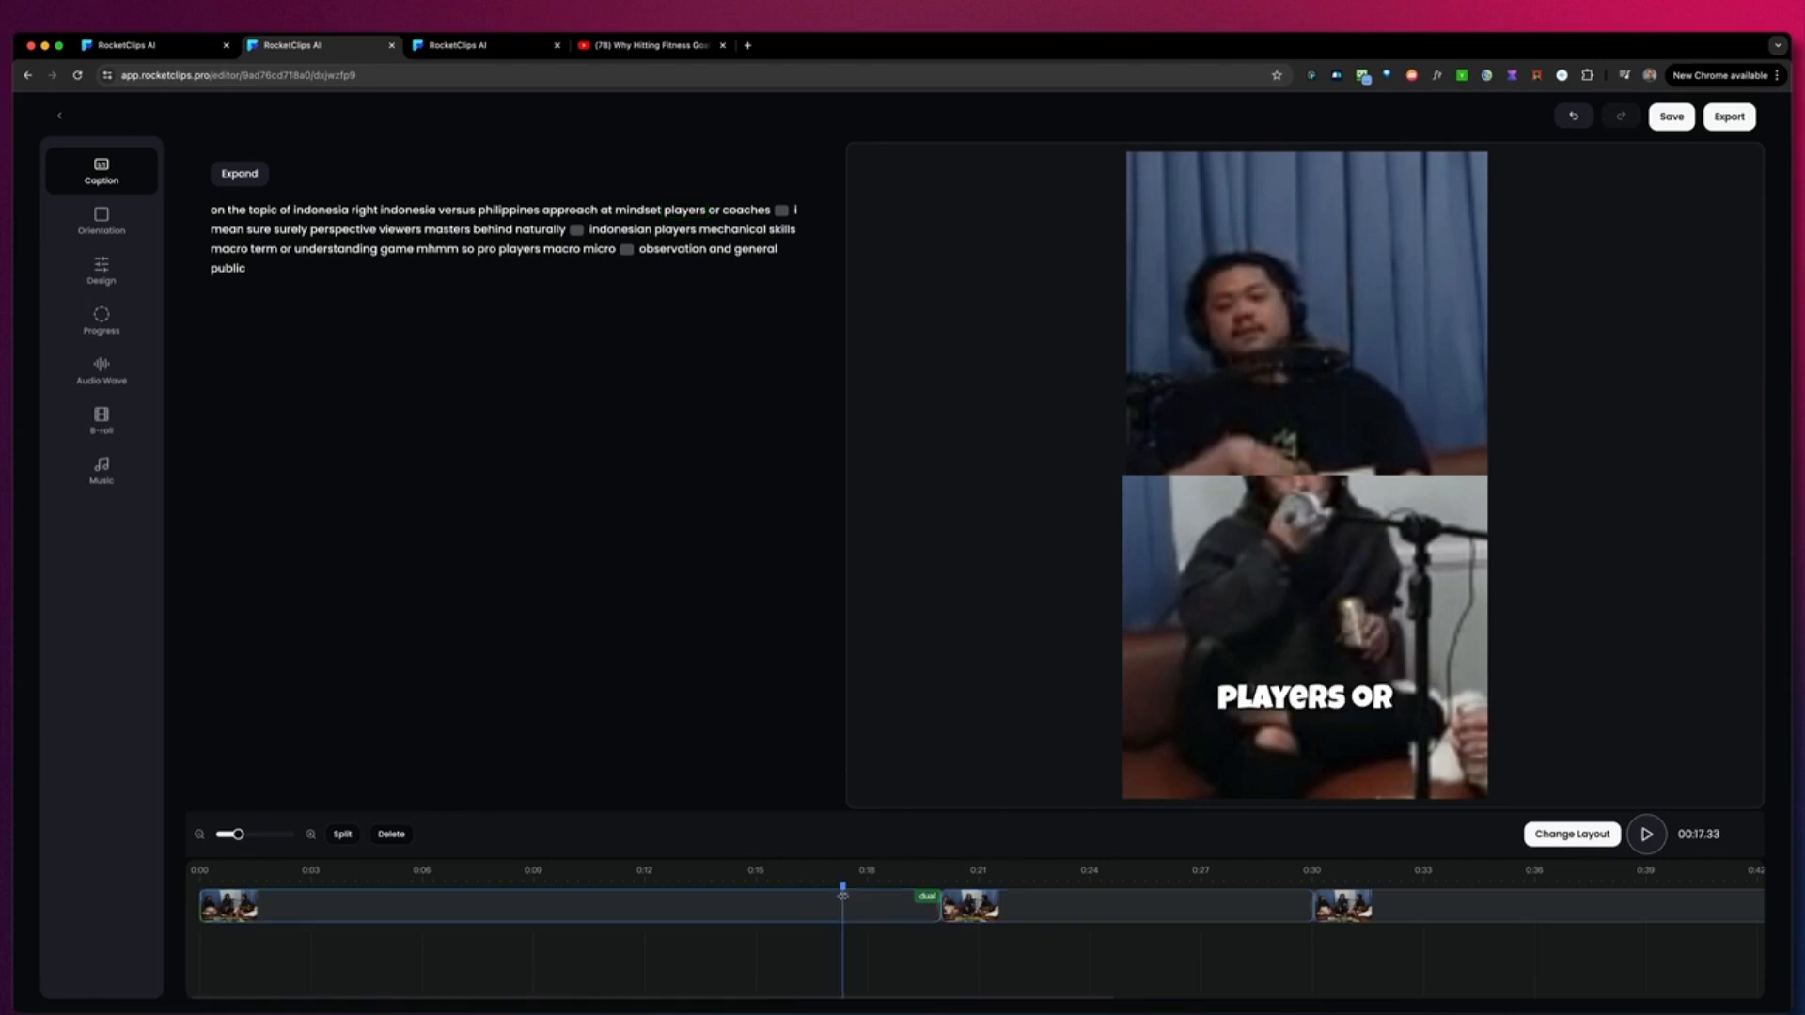
{"action": "left_click", "coordinate": [1564, 836]}
{"action": "left_click", "coordinate": [1407, 834]}
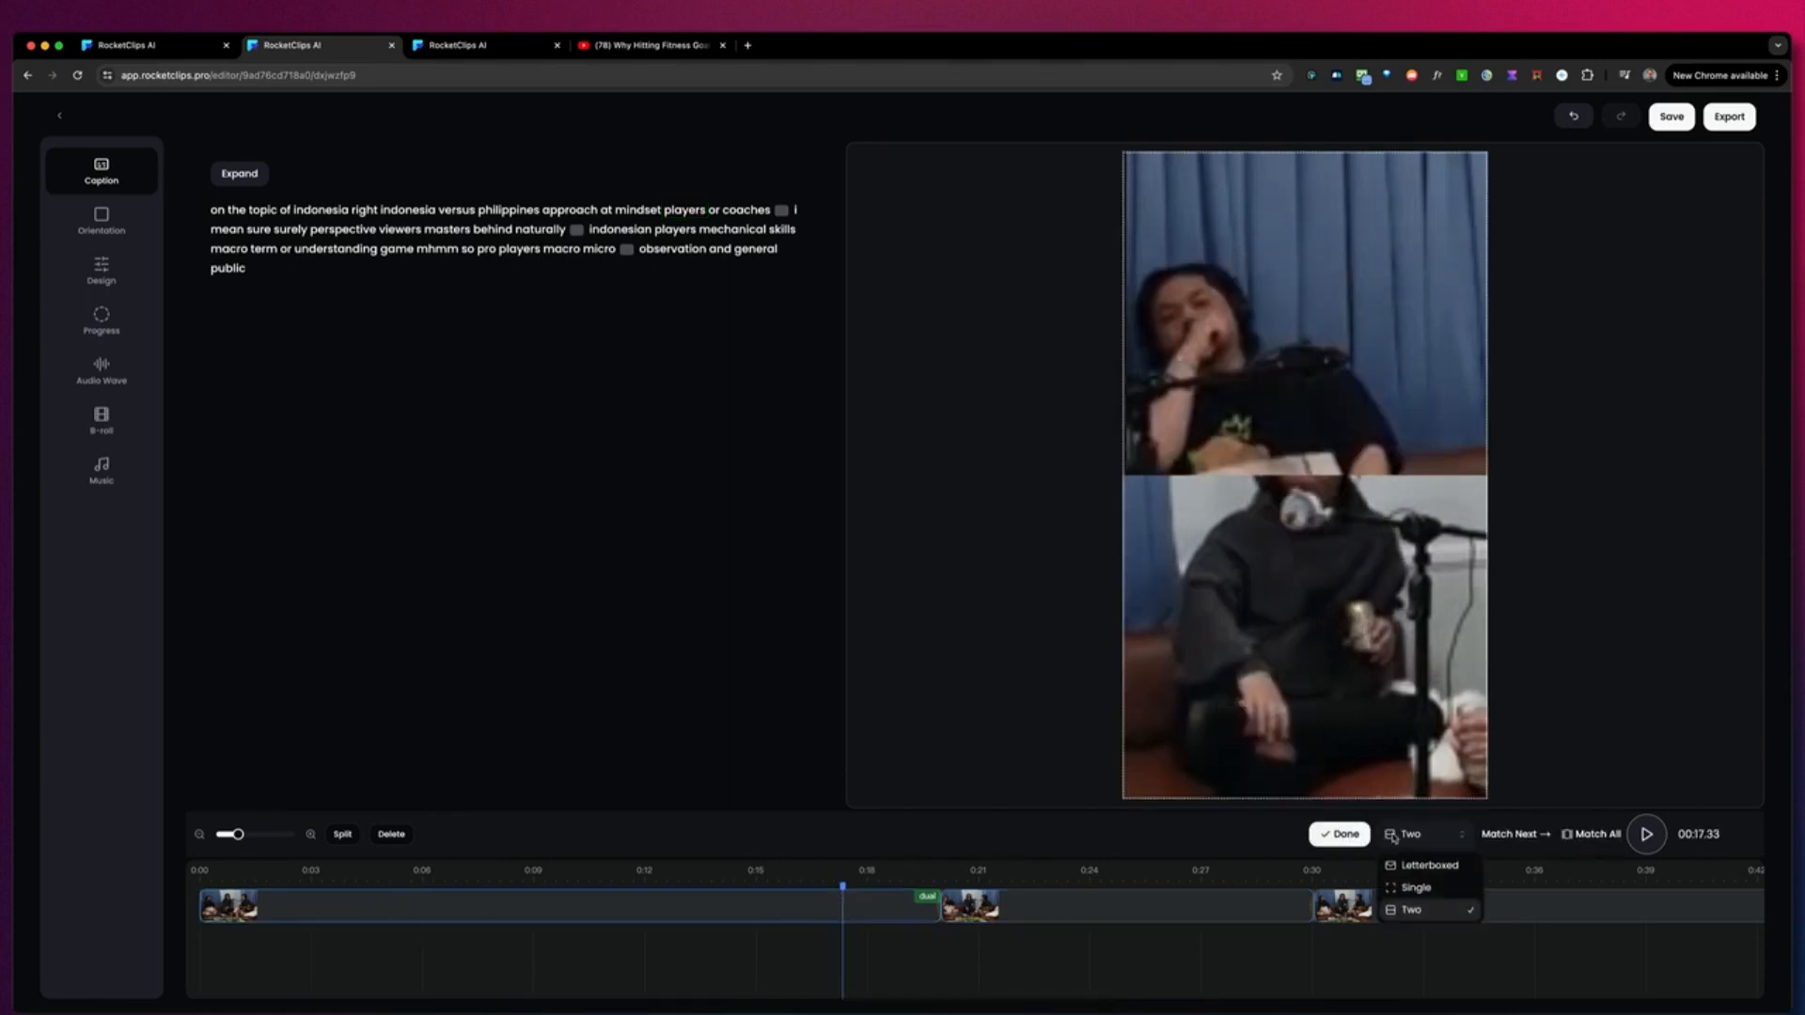
{"action": "left_click", "coordinate": [1410, 888]}
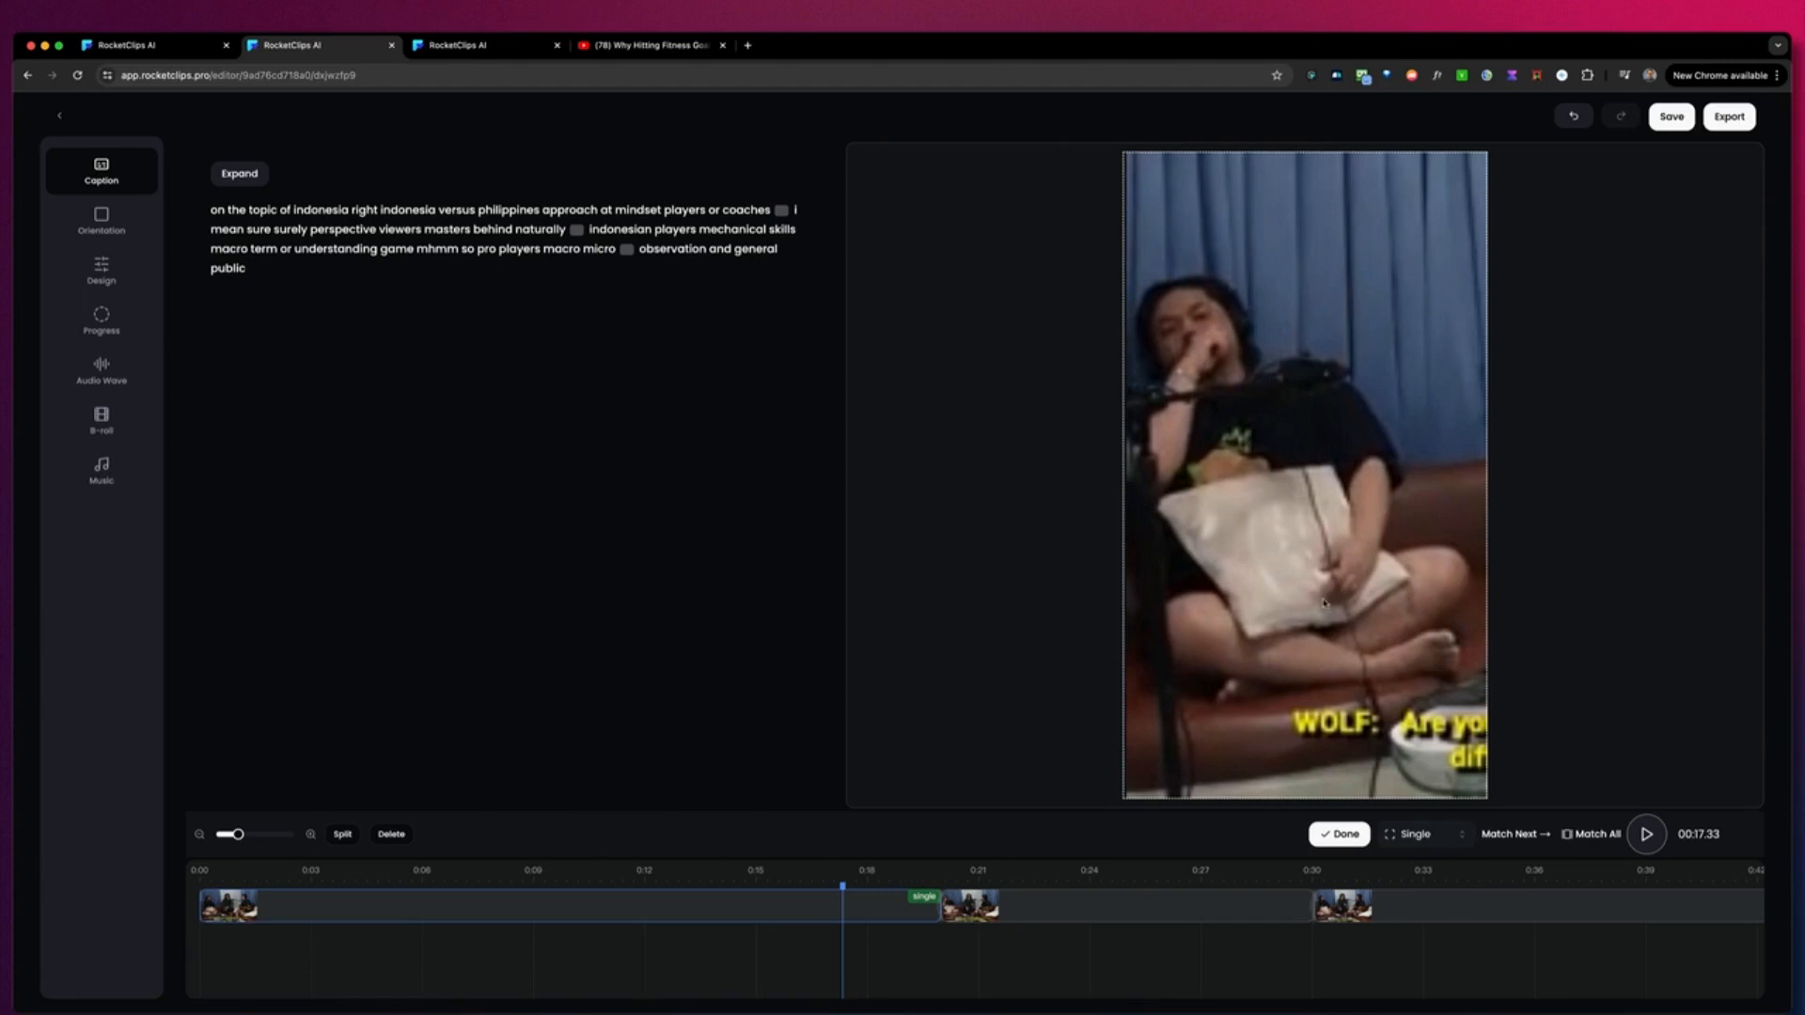
- Reposition the first scene's single frame on the speaker in the grey hoodie and finish the layout edit
{"action": "left_click_drag", "start_coordinate": [1281, 555], "coordinate": [1350, 493]}
{"action": "left_click_drag", "start_coordinate": [1173, 755], "coordinate": [871, 771]}
{"action": "left_click_drag", "start_coordinate": [957, 569], "coordinate": [974, 575]}
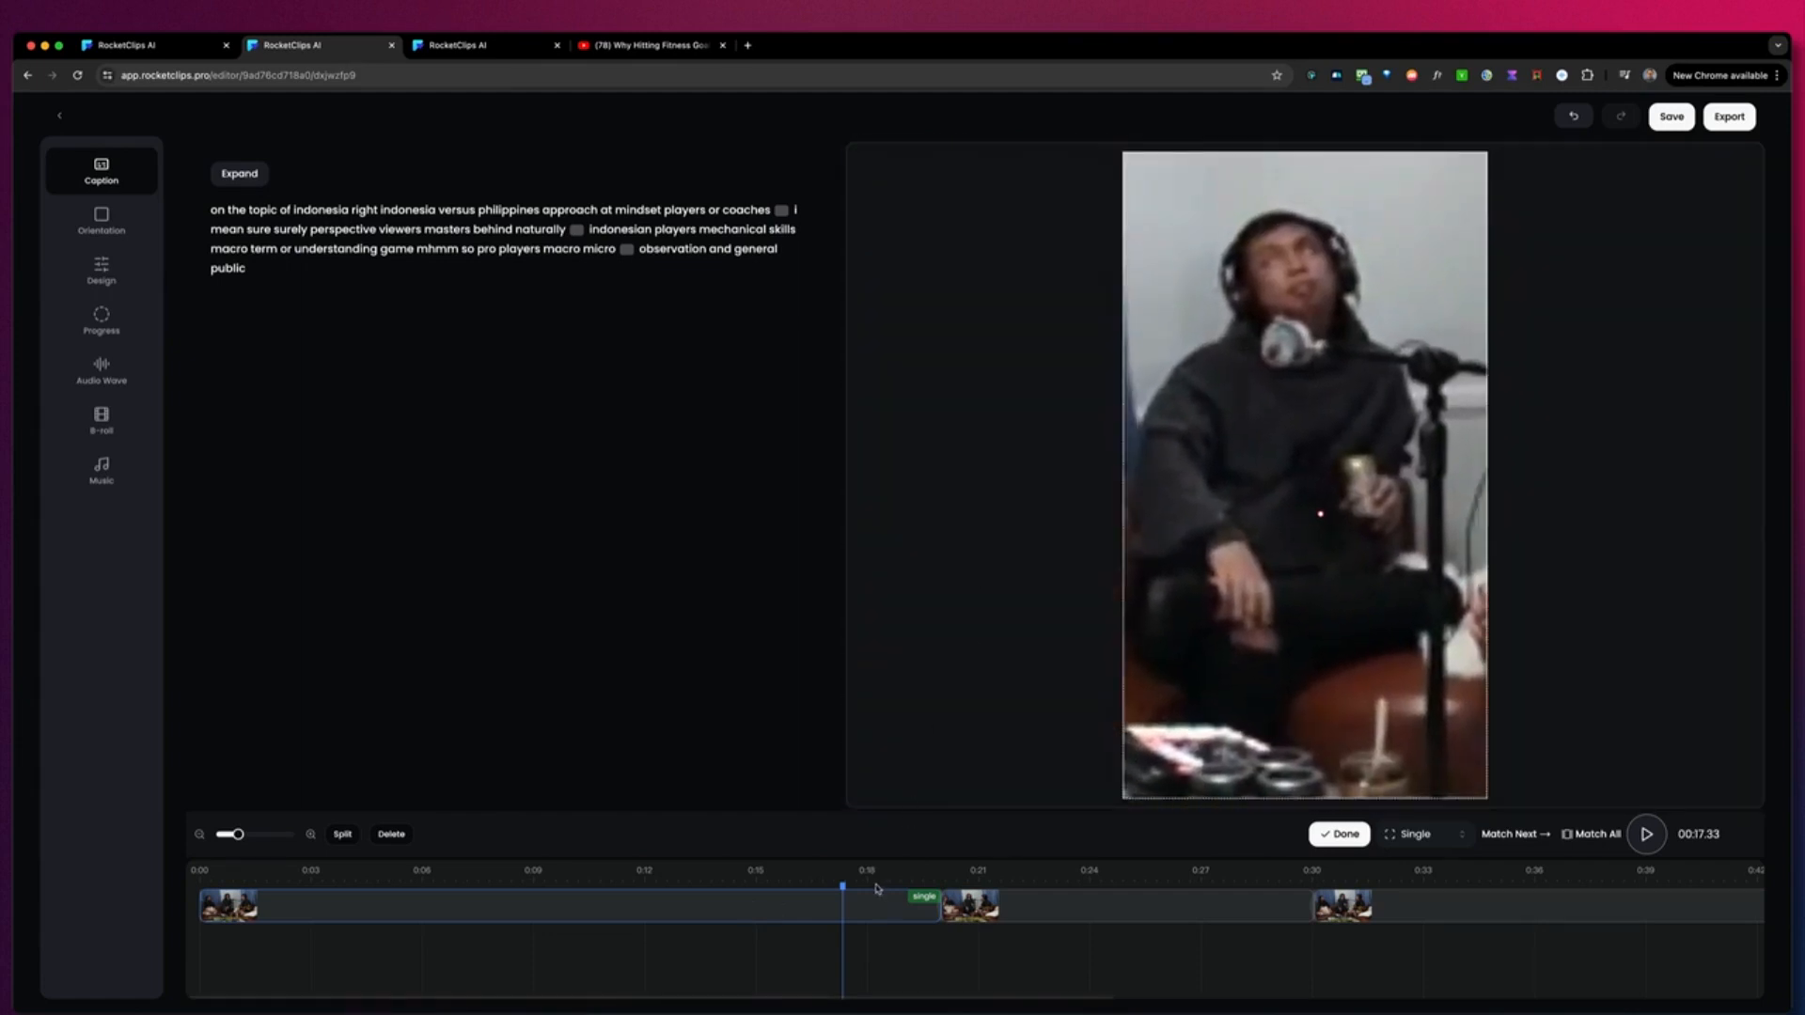
{"action": "left_click", "coordinate": [1324, 836]}
- Apply the first scene's Single layout and framing to the next scene with Match Next, and compare the two scenes
{"action": "left_click", "coordinate": [1007, 876]}
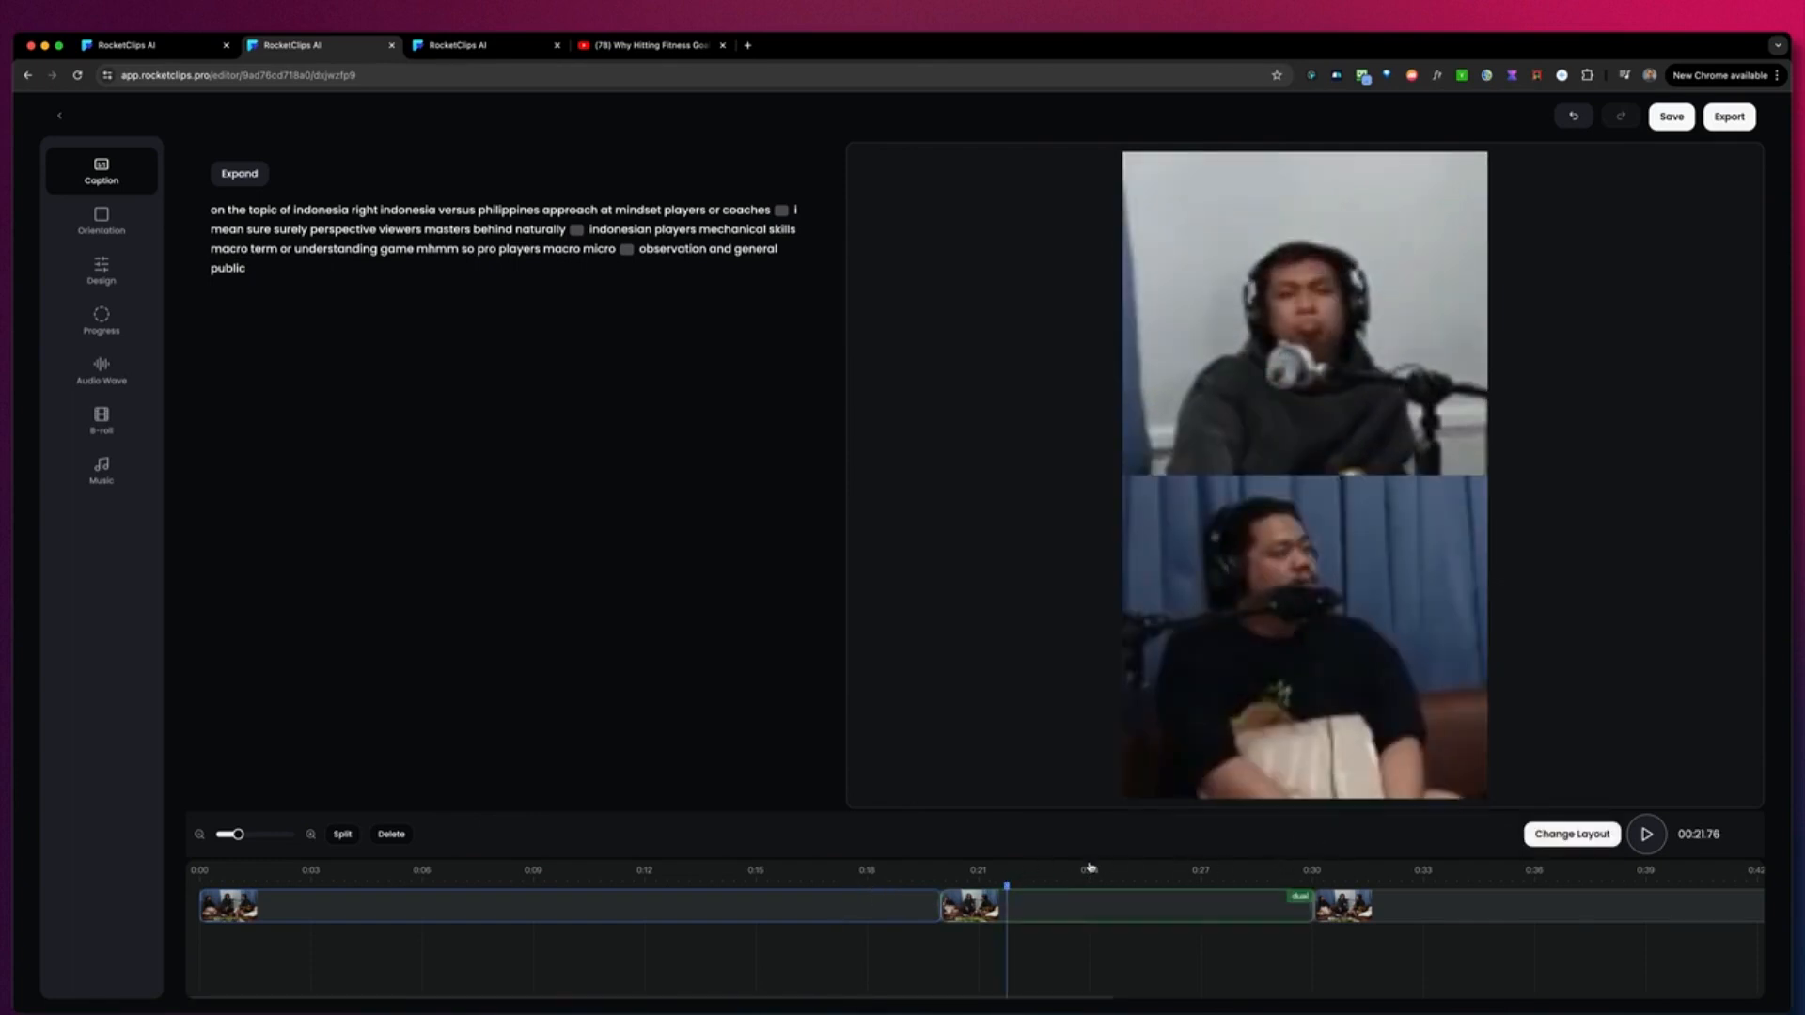
{"action": "left_click", "coordinate": [873, 877]}
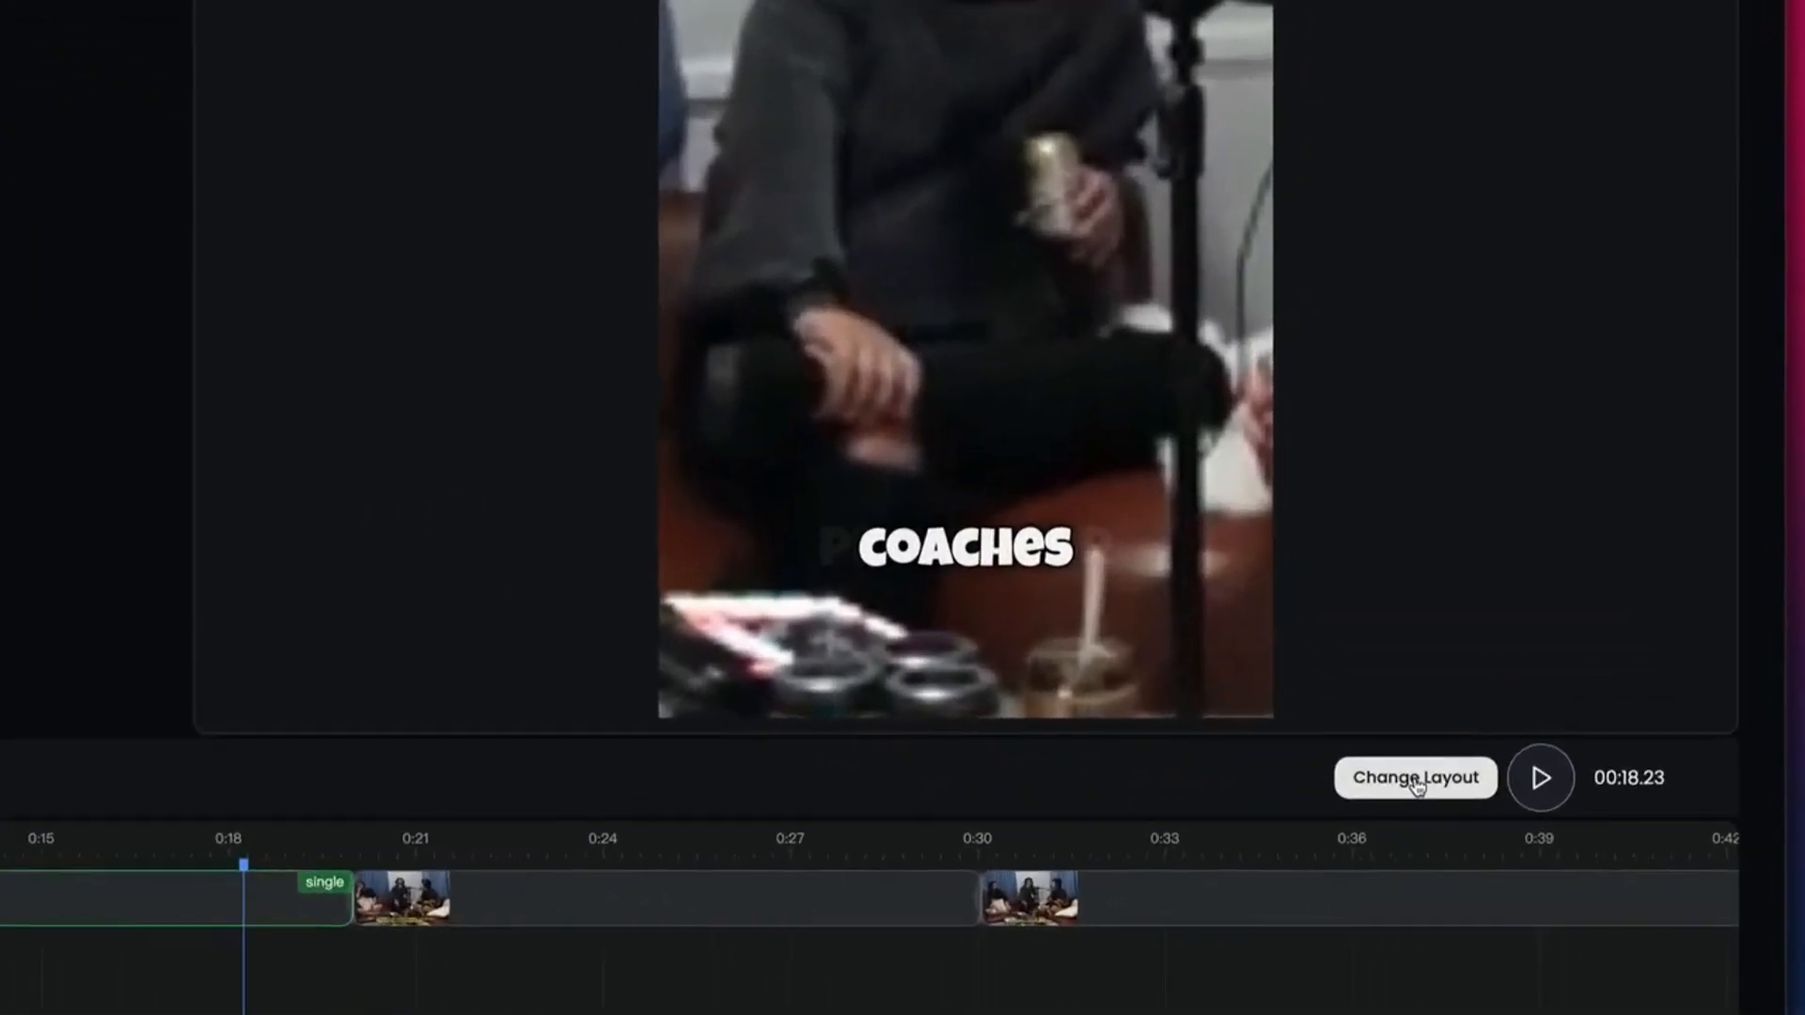
{"action": "left_click", "coordinate": [1418, 778]}
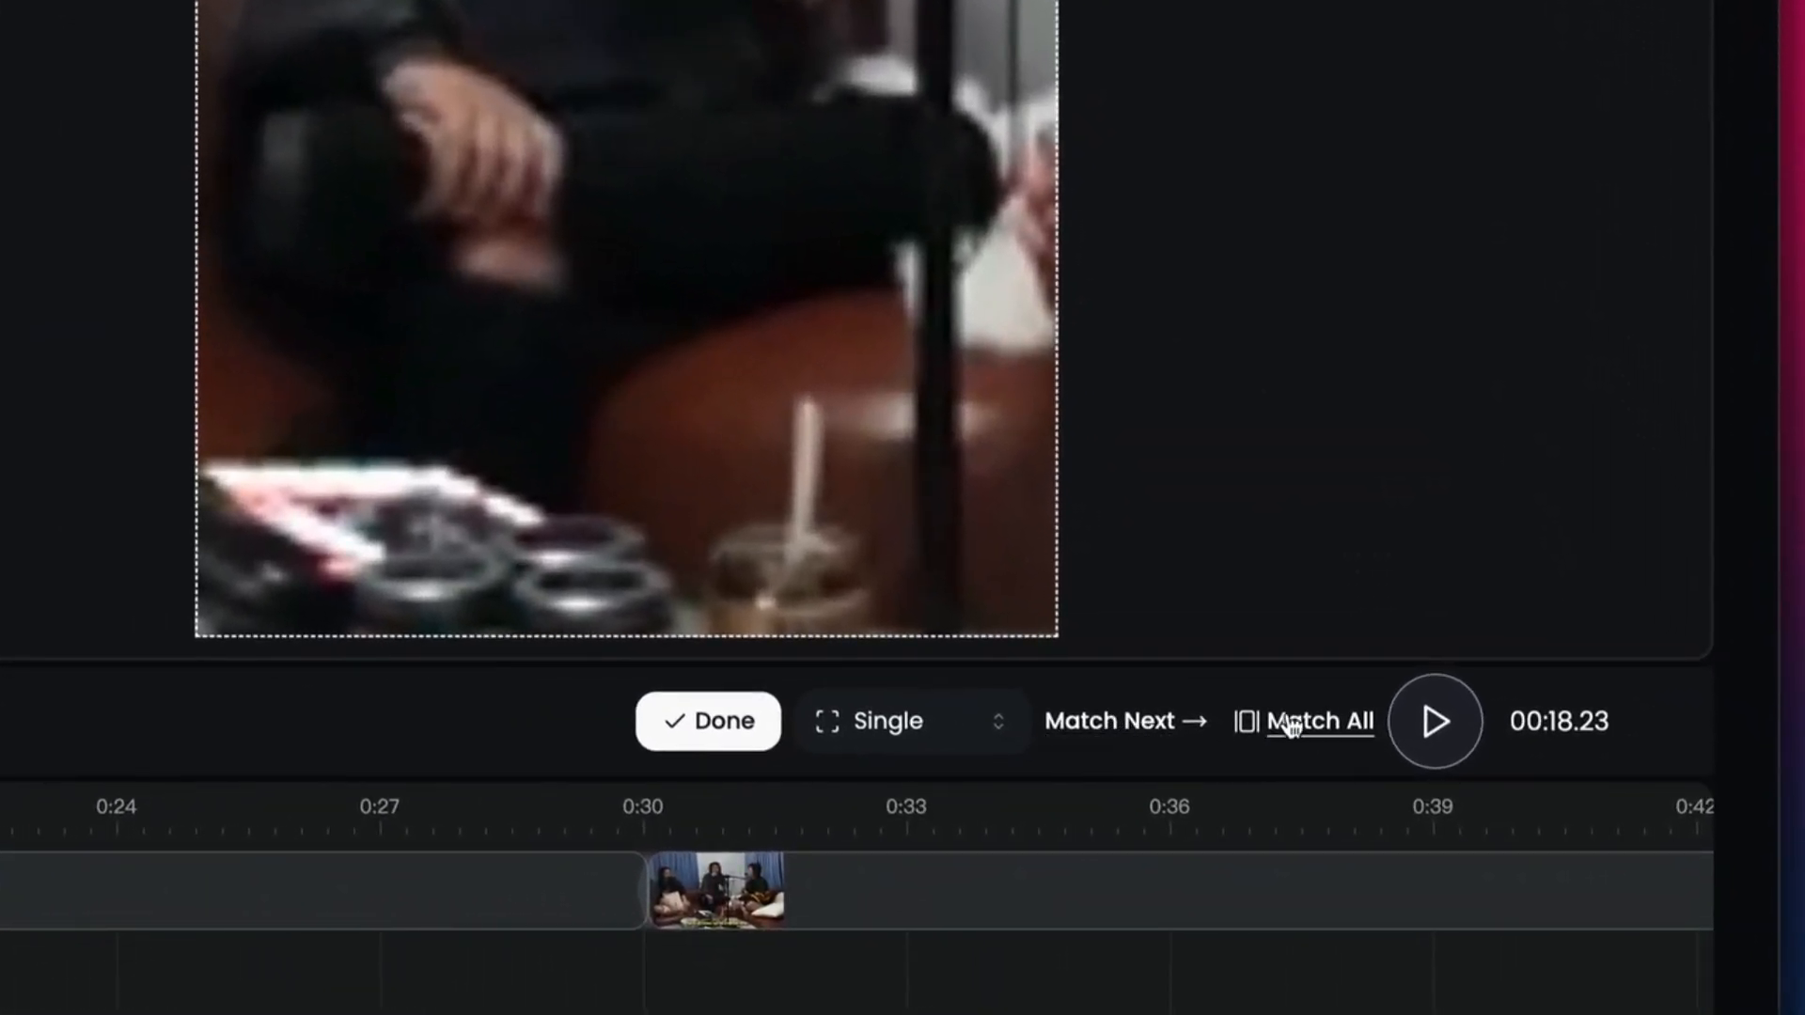
{"action": "left_click", "coordinate": [1135, 733]}
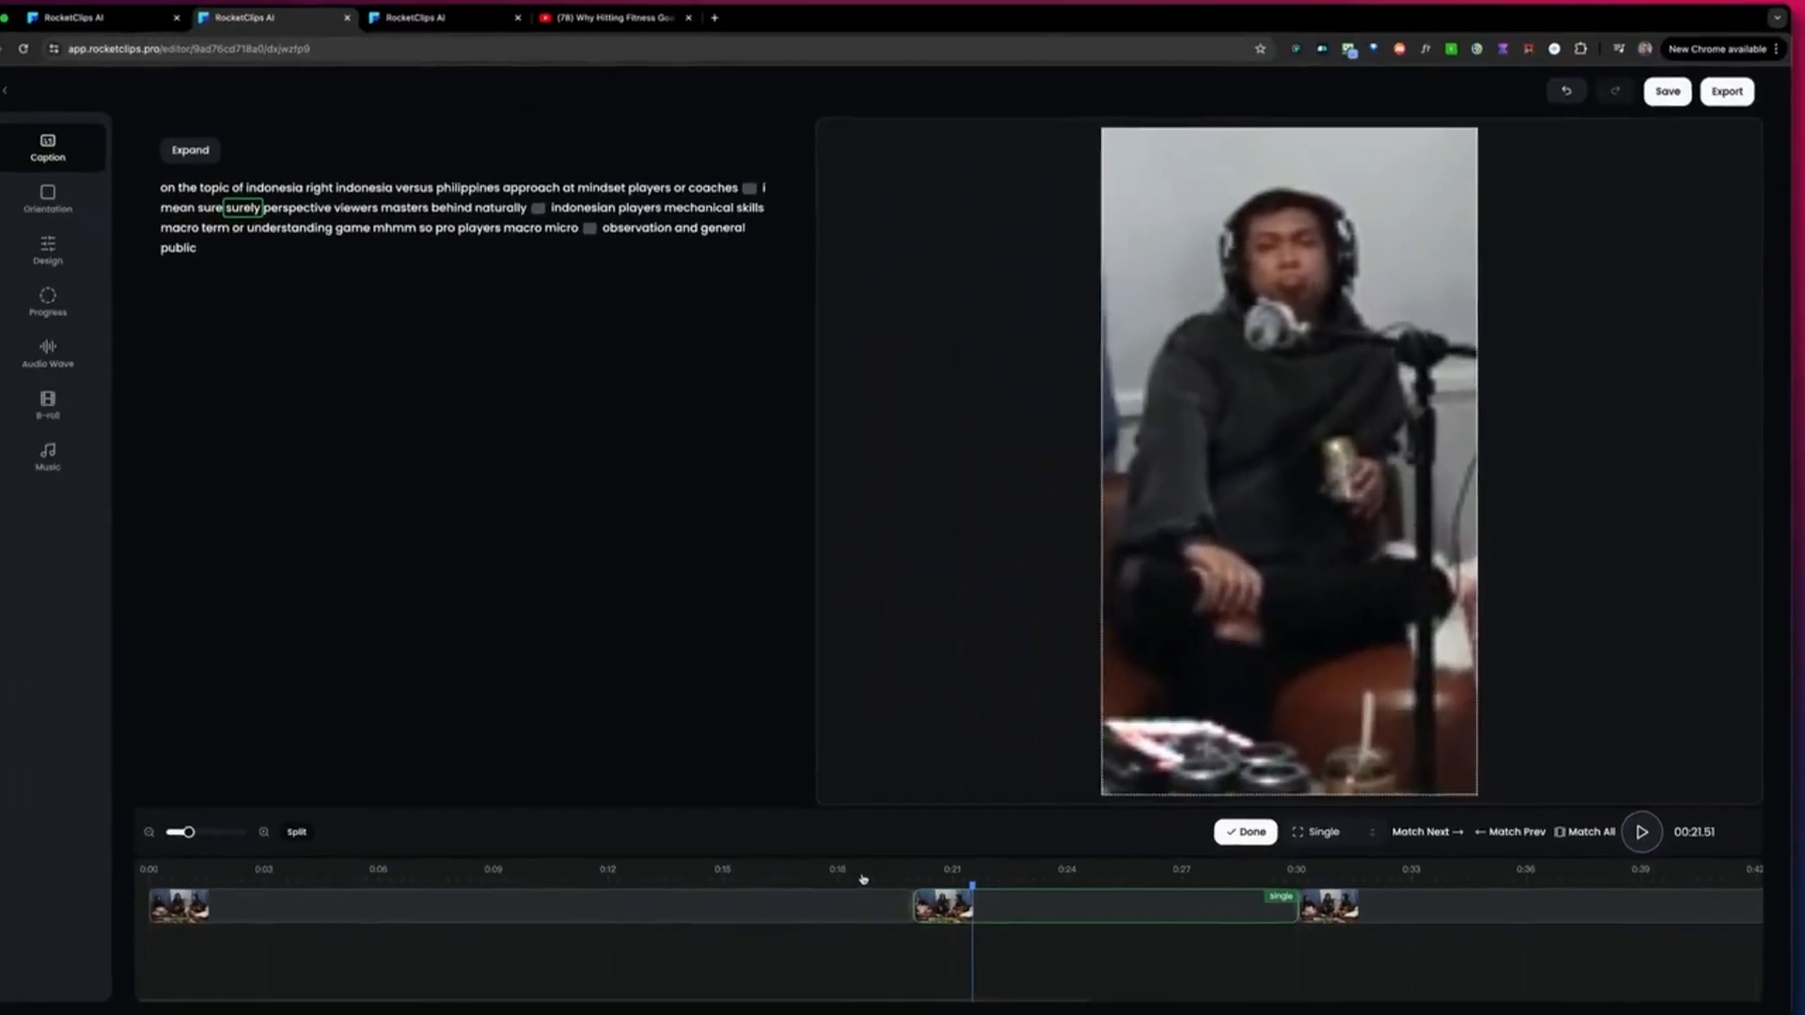
{"action": "left_click", "coordinate": [857, 878]}
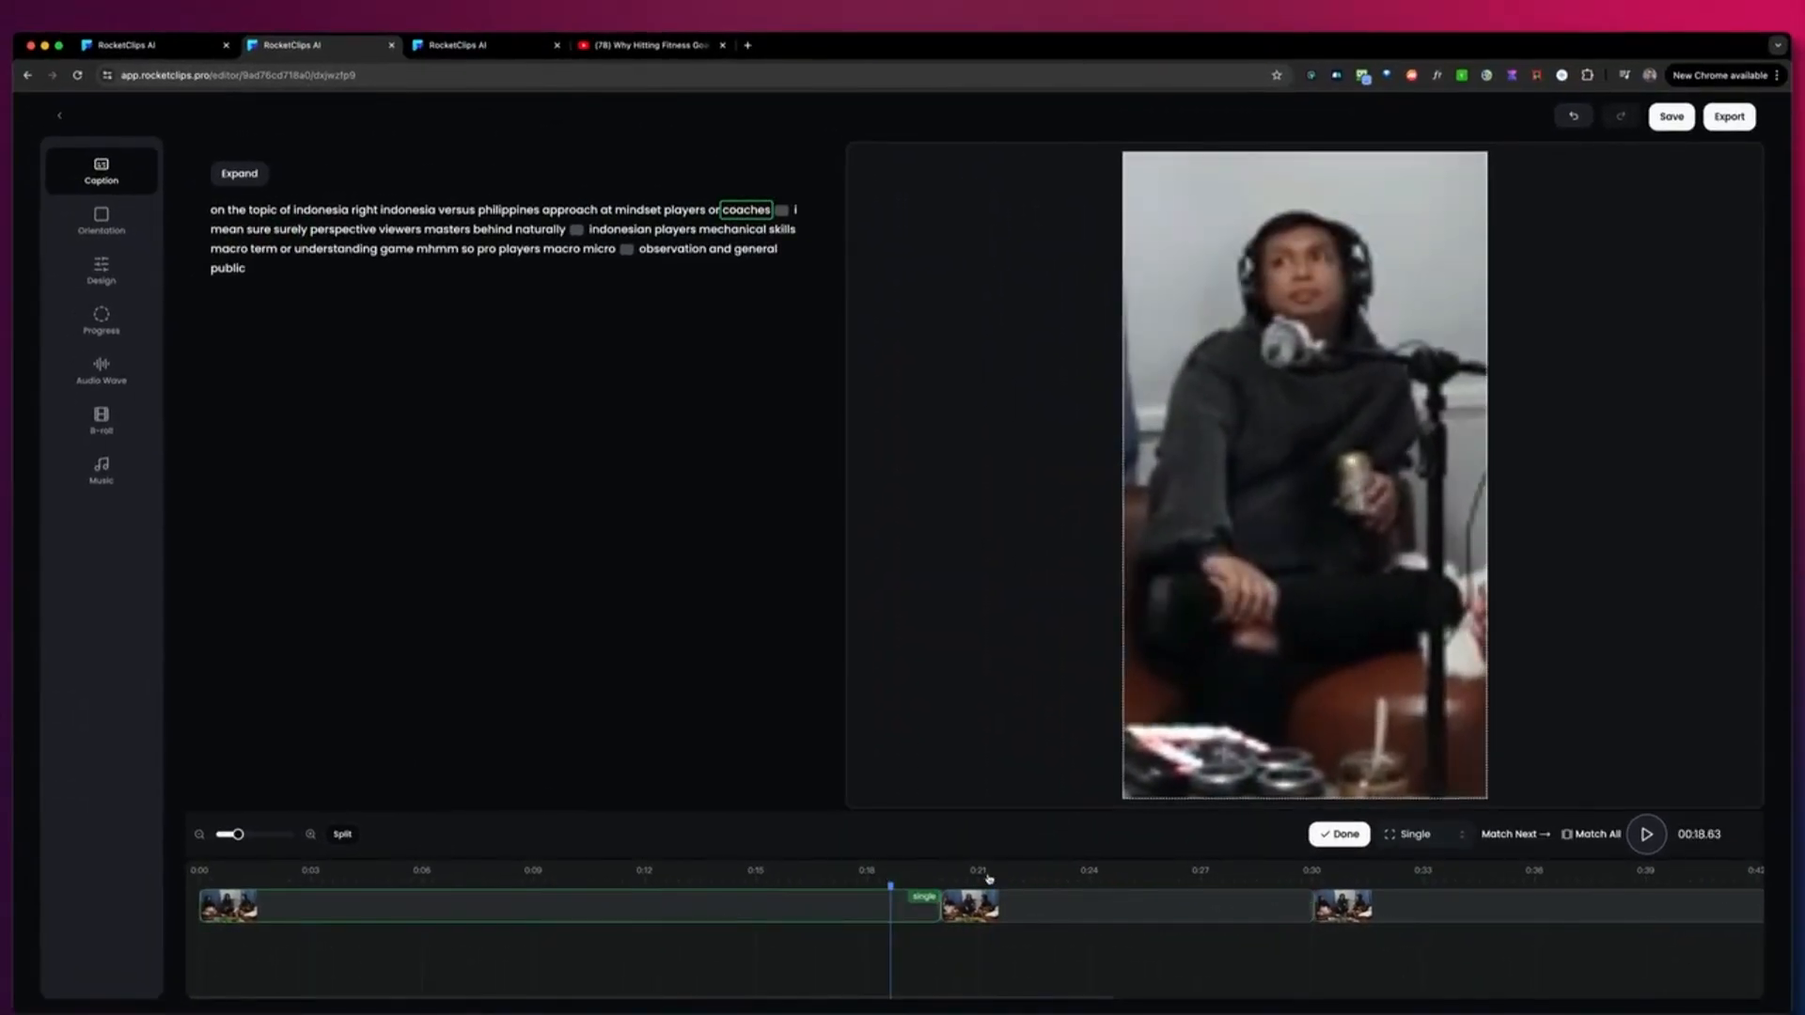
{"action": "left_click", "coordinate": [989, 879]}
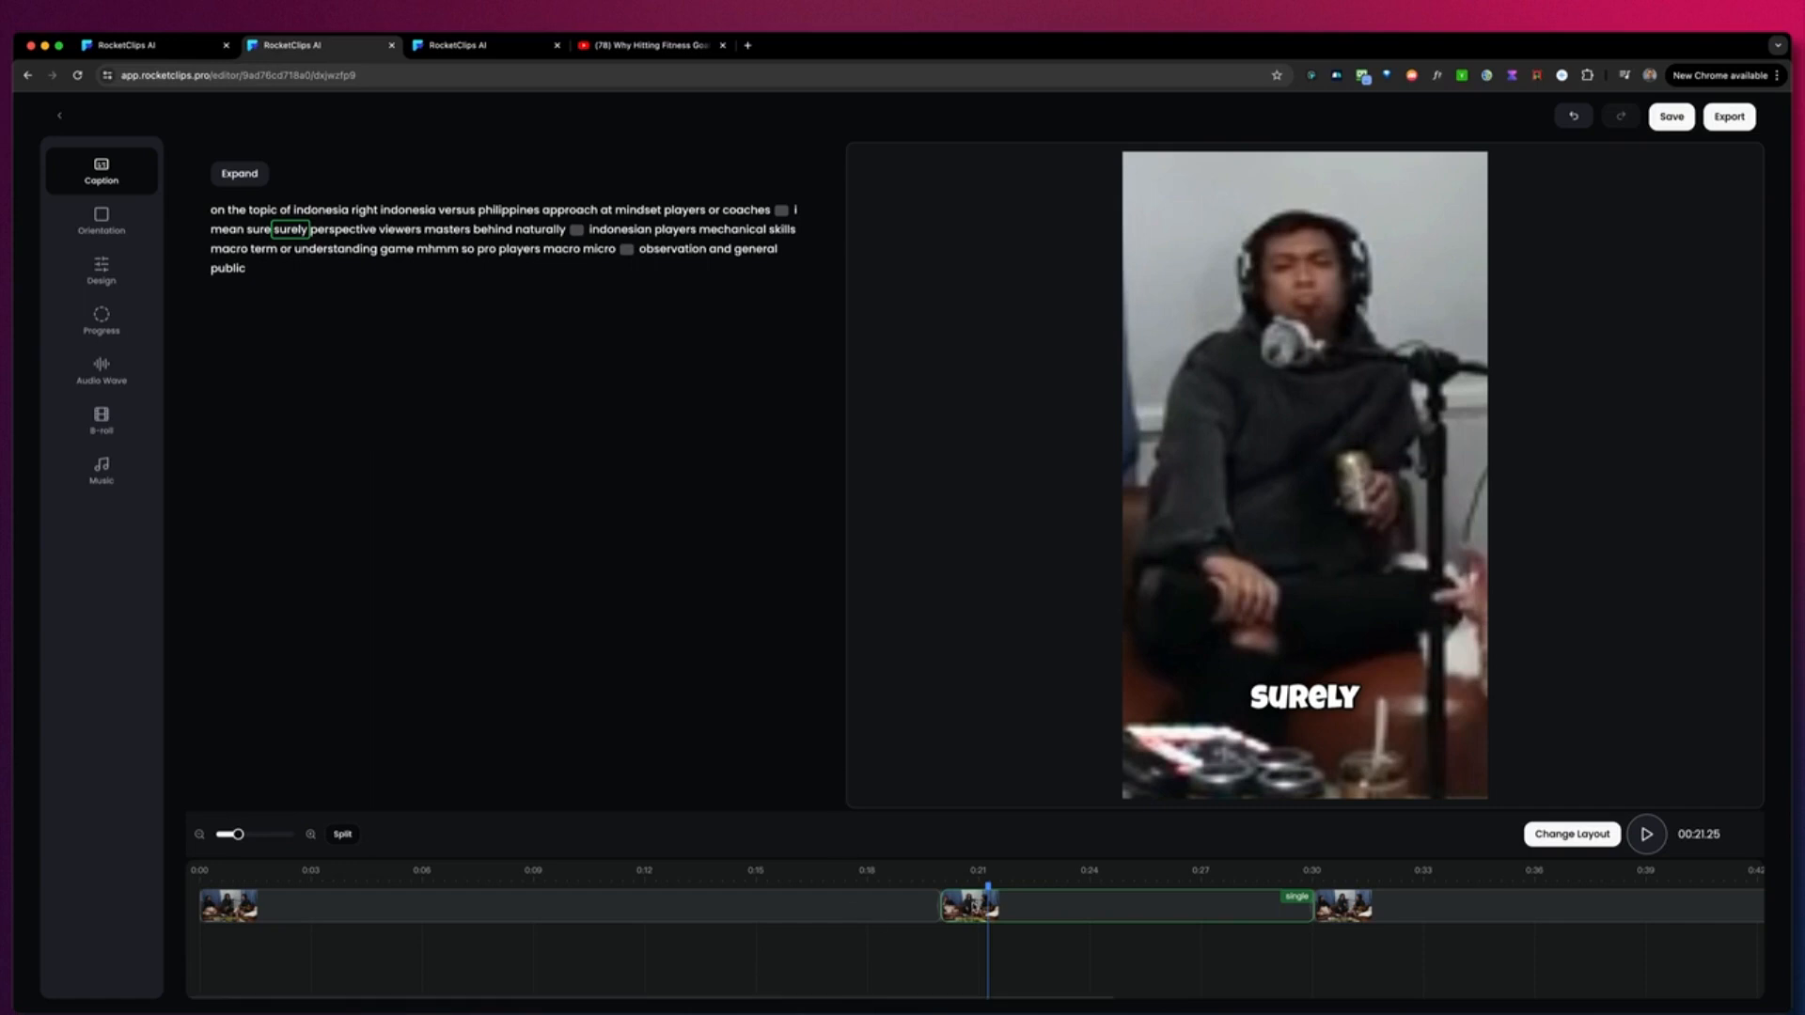
- Check the first scene at about 18 seconds and the second at about 24 seconds, and export the clip
{"action": "left_click", "coordinate": [867, 882]}
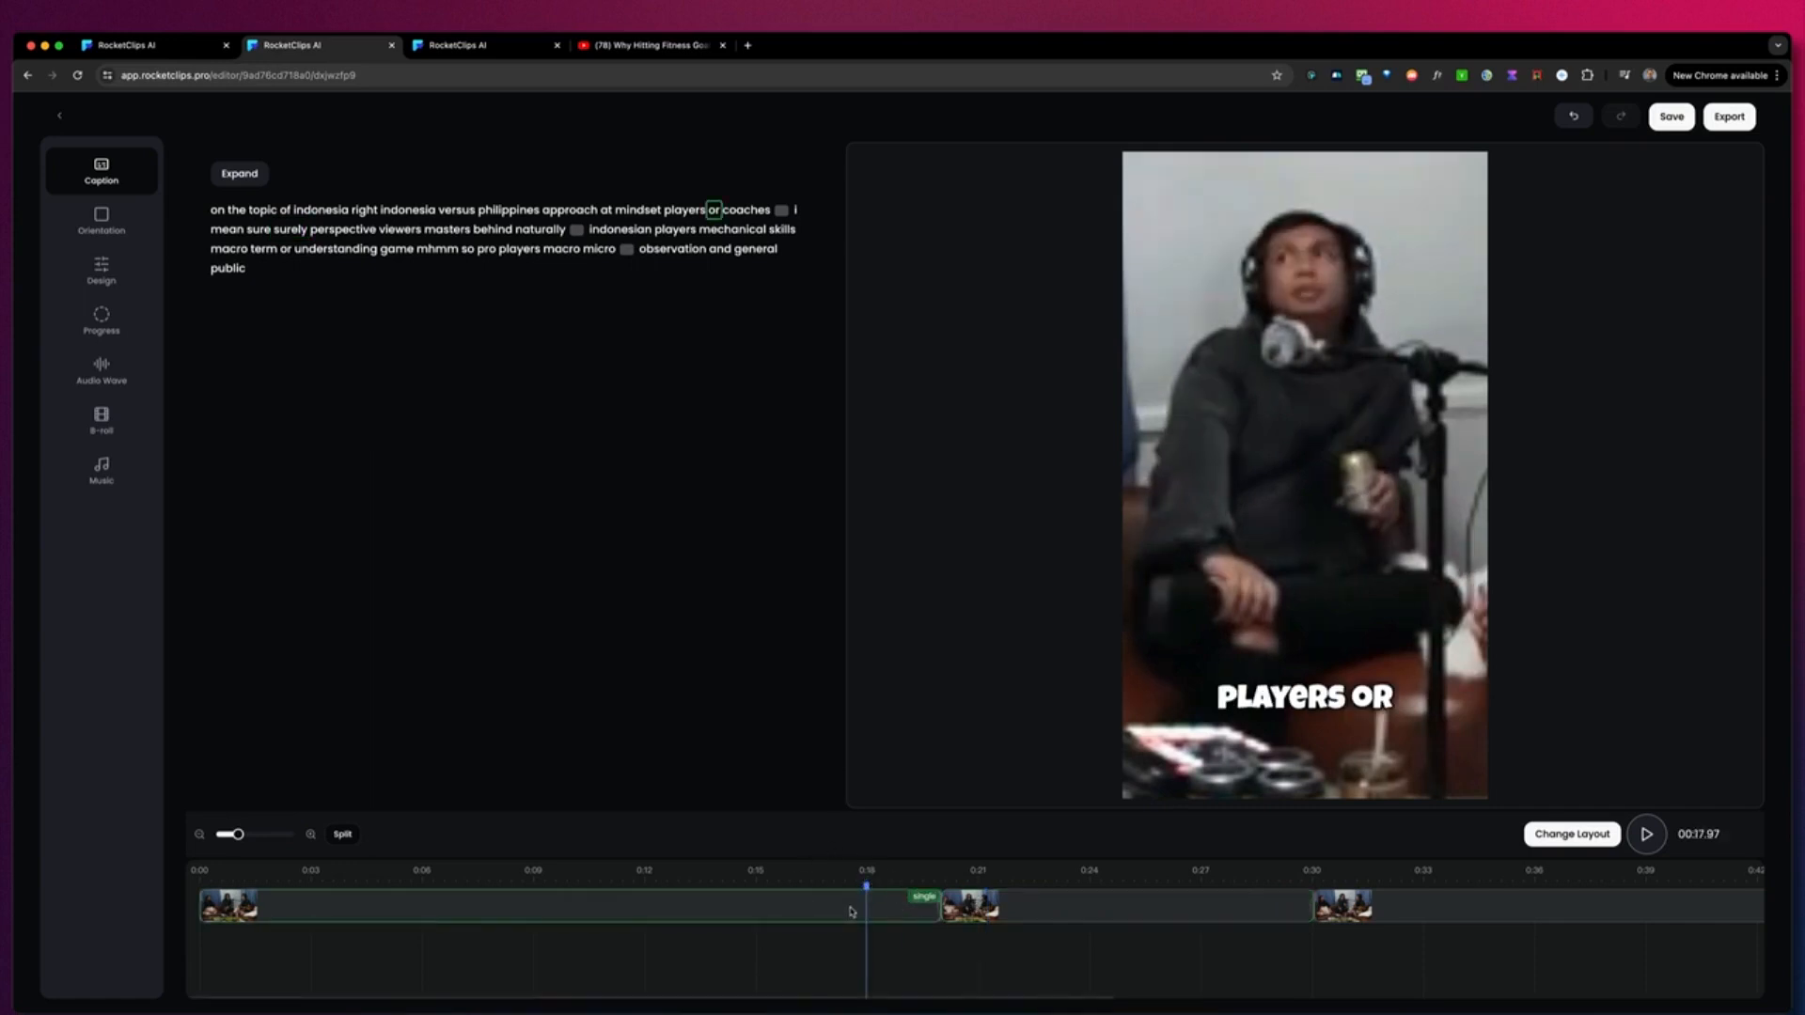
{"action": "left_click", "coordinate": [1090, 881]}
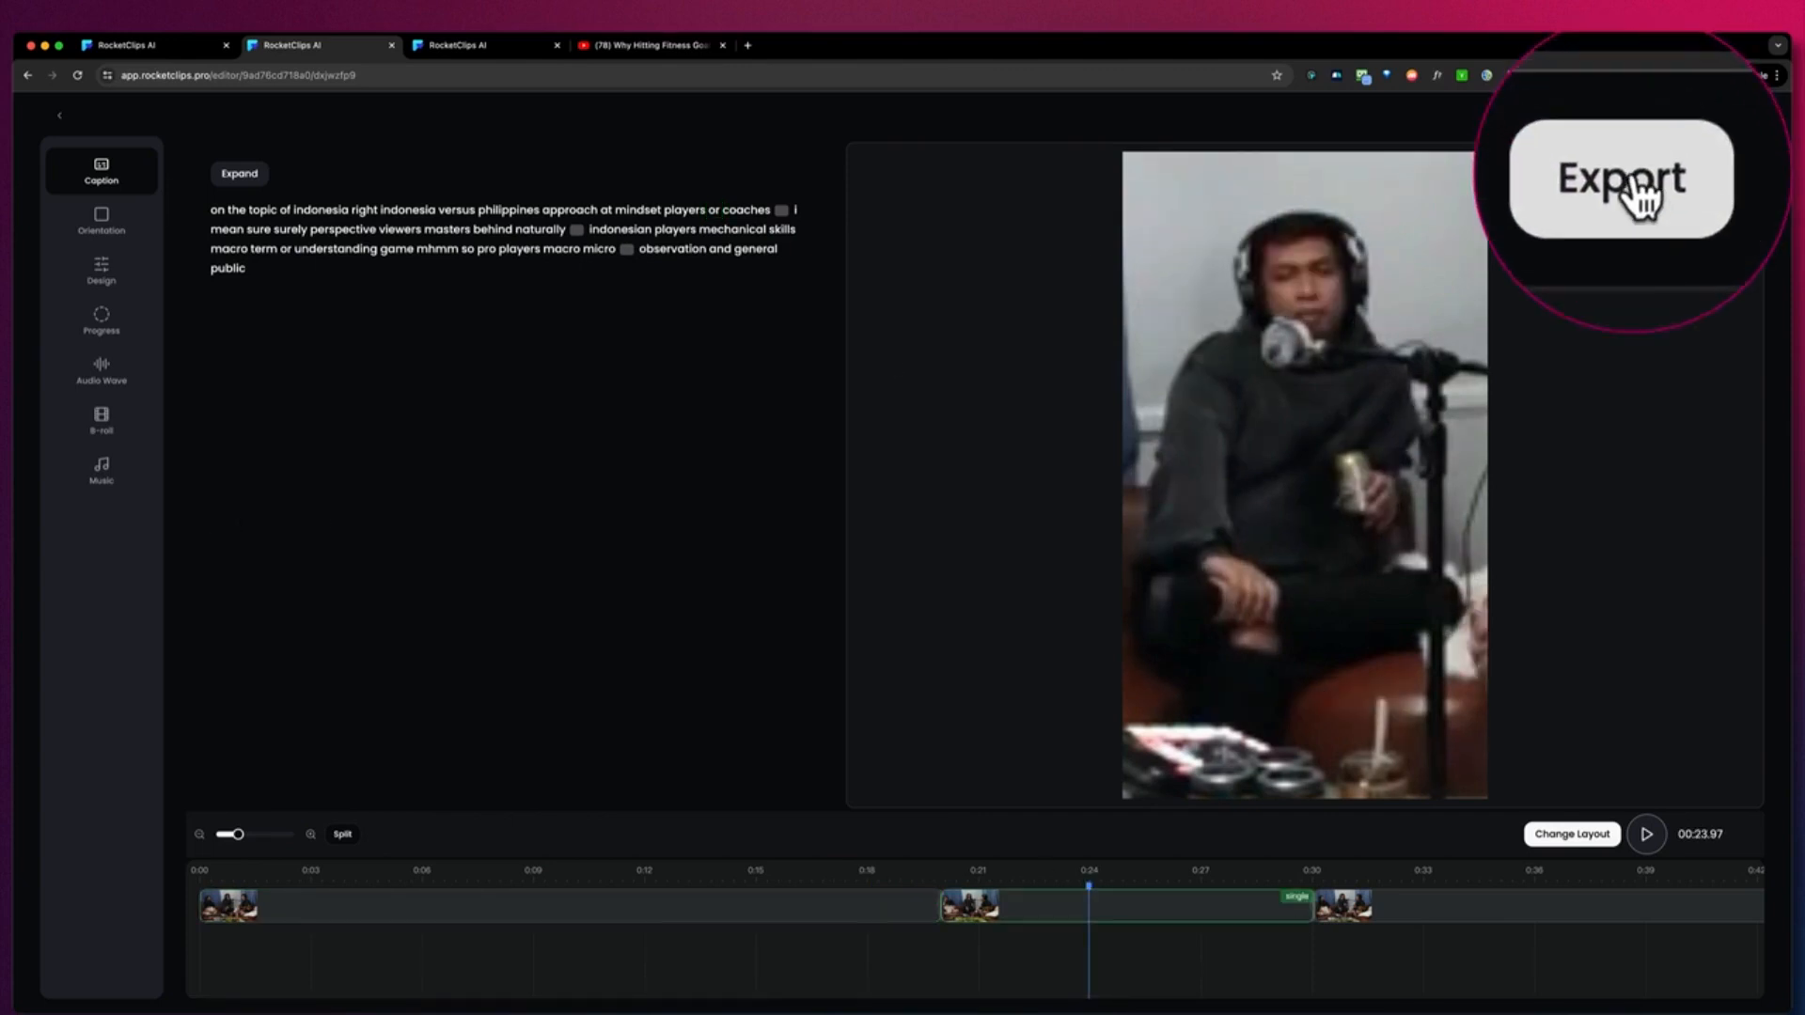
{"action": "left_click", "coordinate": [1731, 118]}
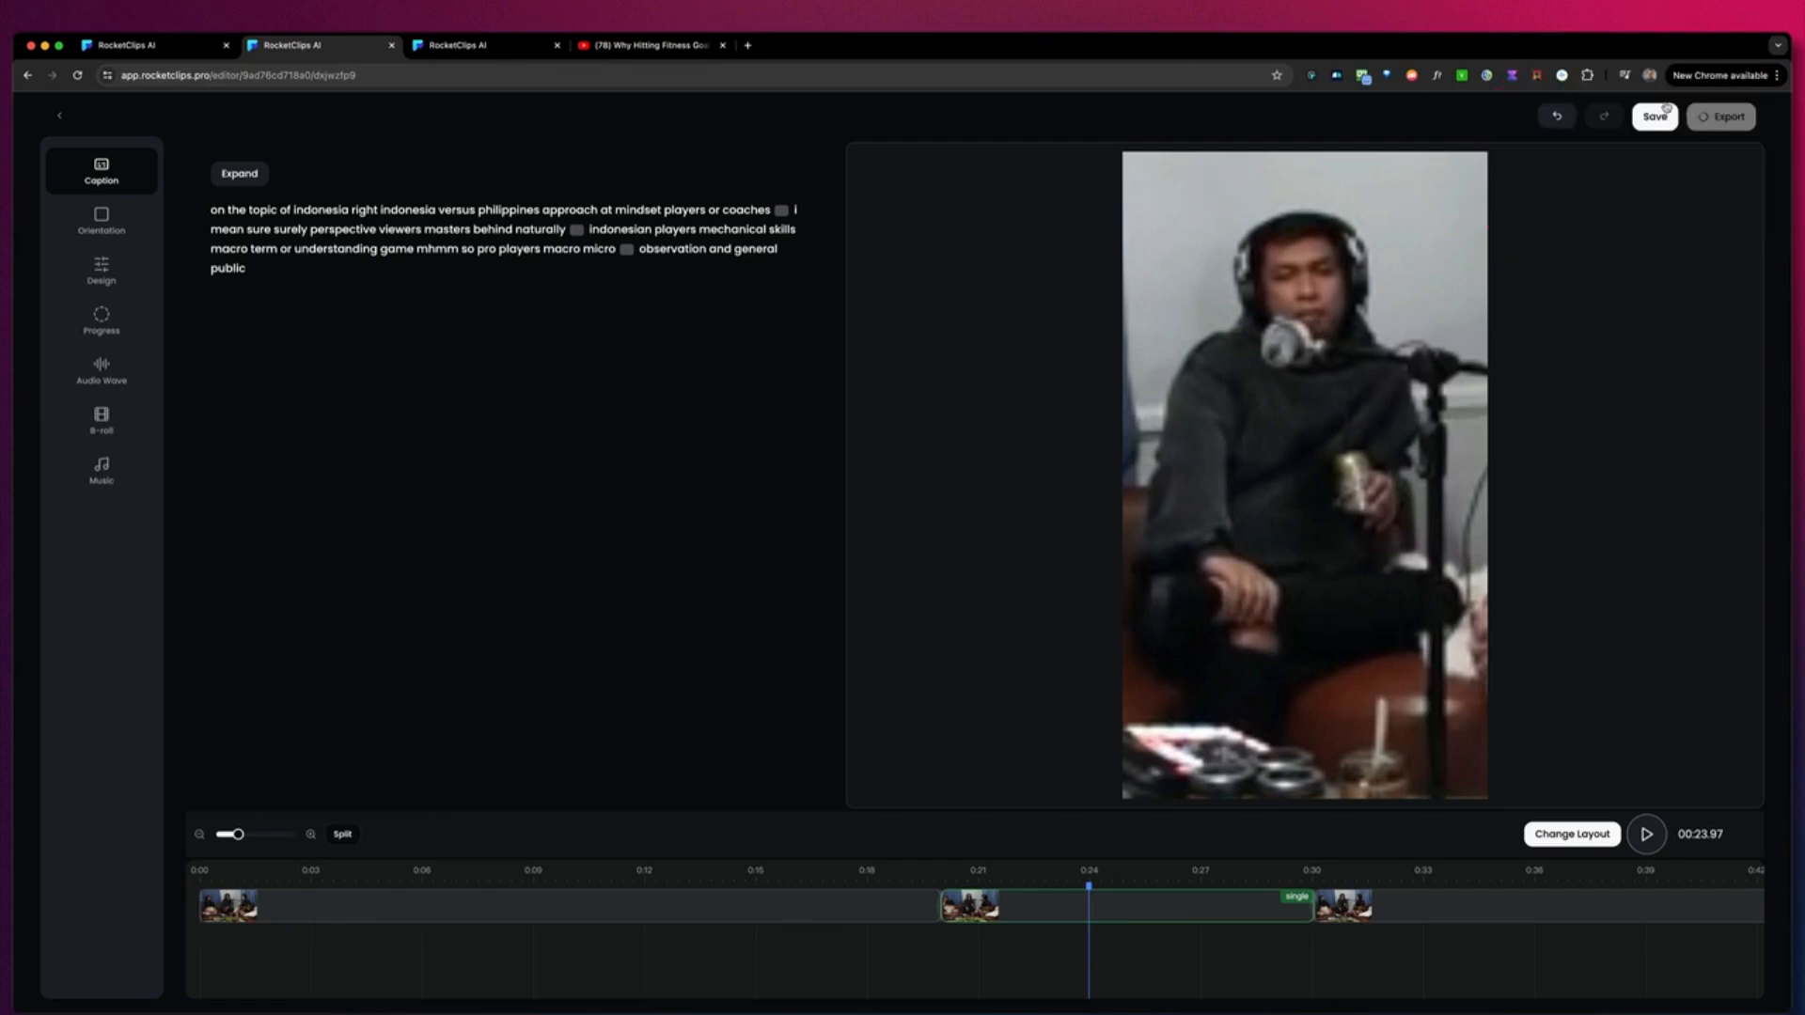
- Look over the clip list and export options of the Lando Norris Chicken Shop Date campaign, and return to its clip editor
{"action": "left_click", "coordinate": [475, 47]}
{"action": "scroll", "coordinate": [1522, 502], "scroll_direction": "down", "scroll_amount": 5}
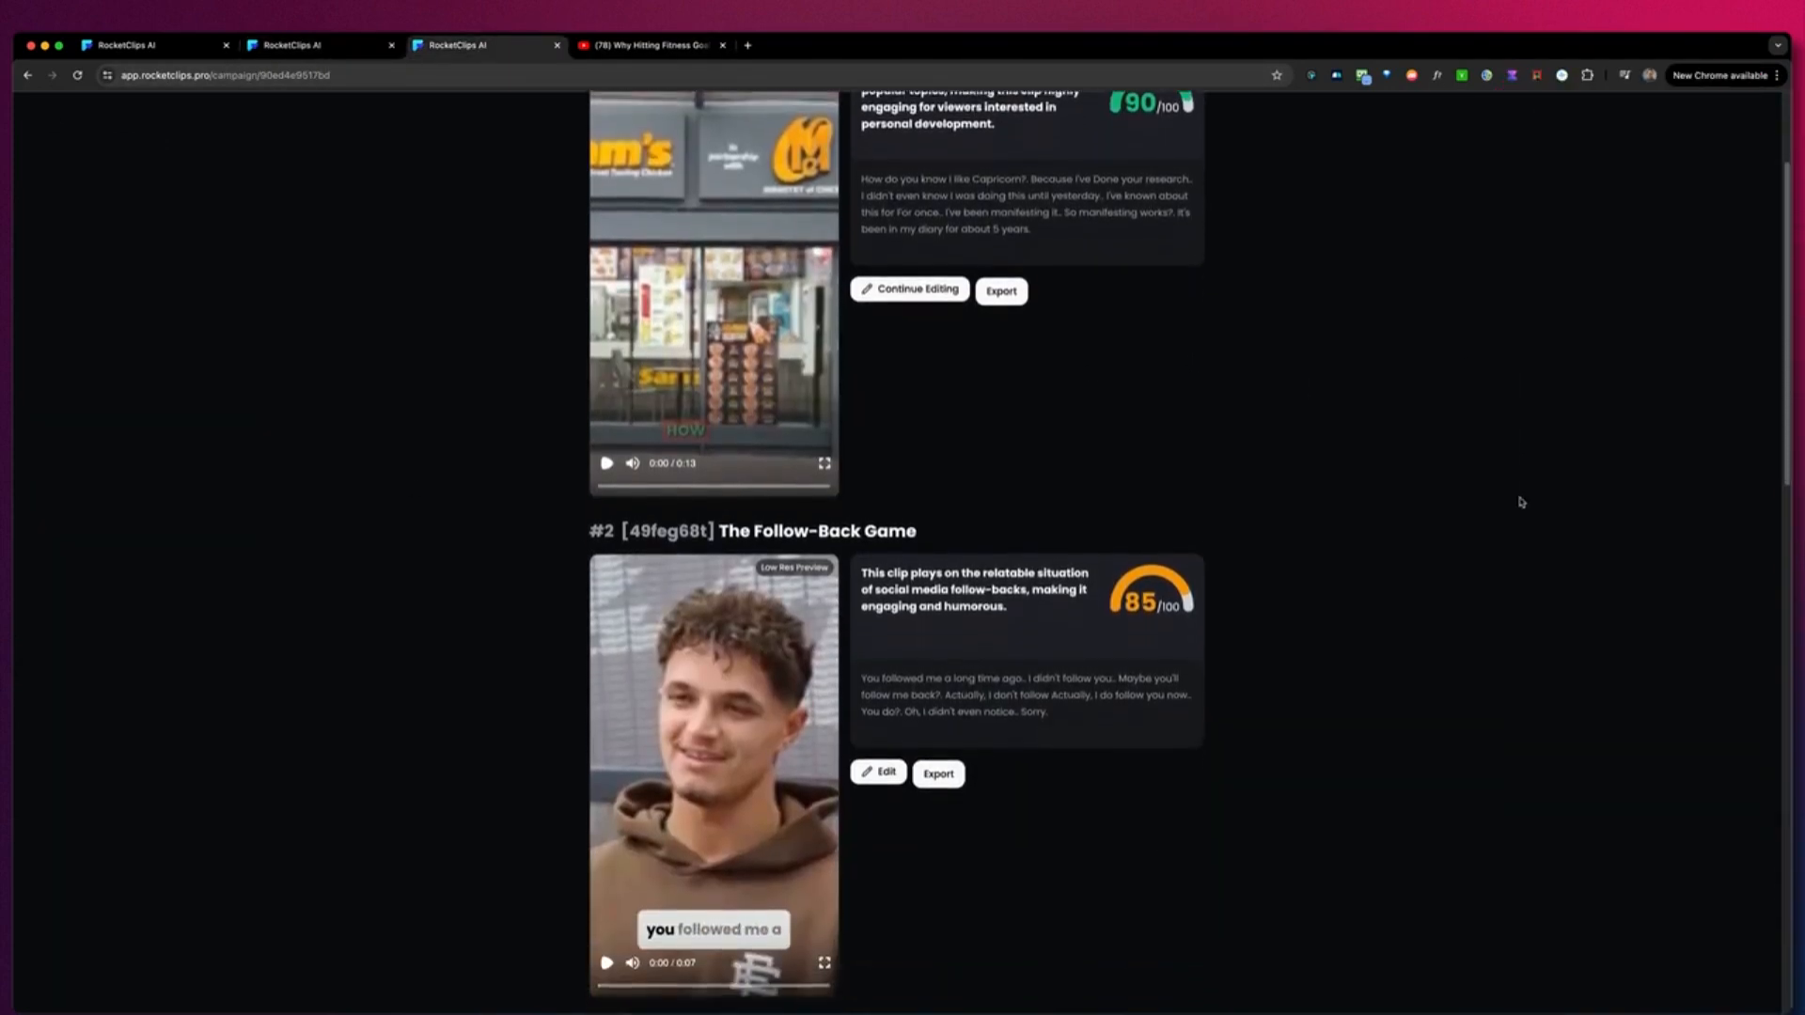
{"action": "scroll", "coordinate": [1520, 501], "scroll_direction": "up", "scroll_amount": 4}
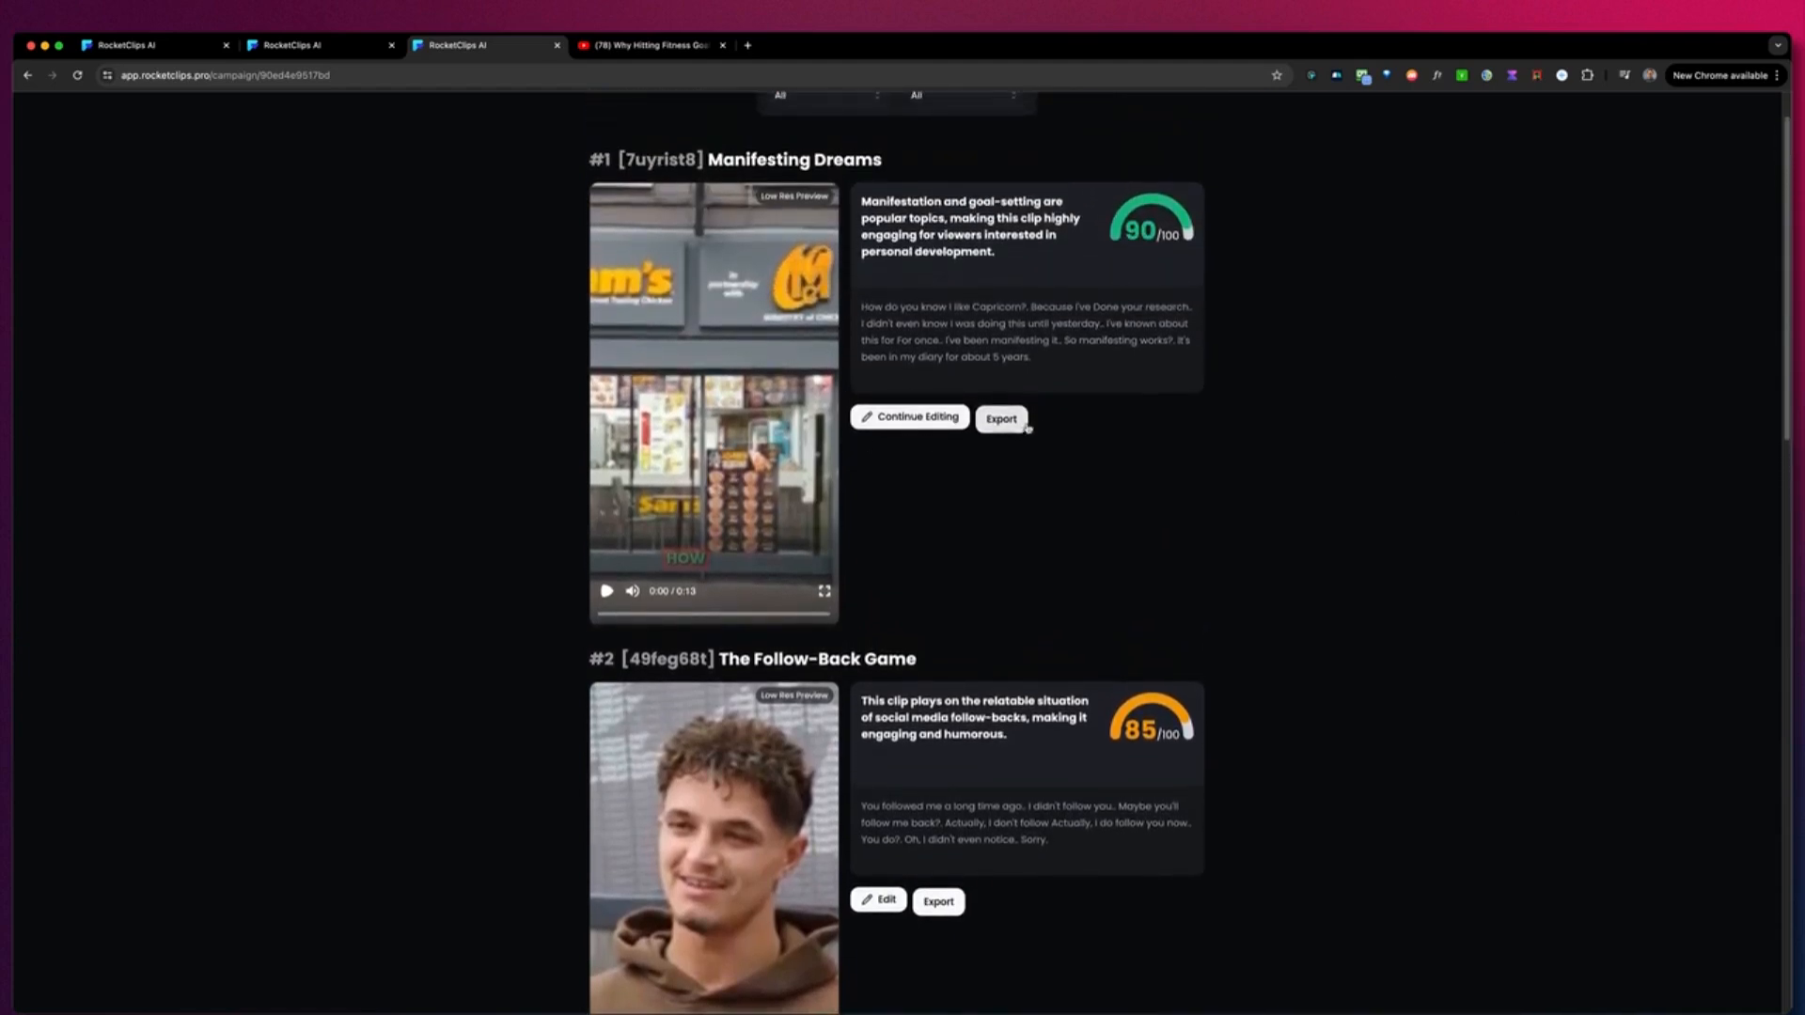
{"action": "scroll", "coordinate": [1110, 446], "scroll_direction": "up", "scroll_amount": 1}
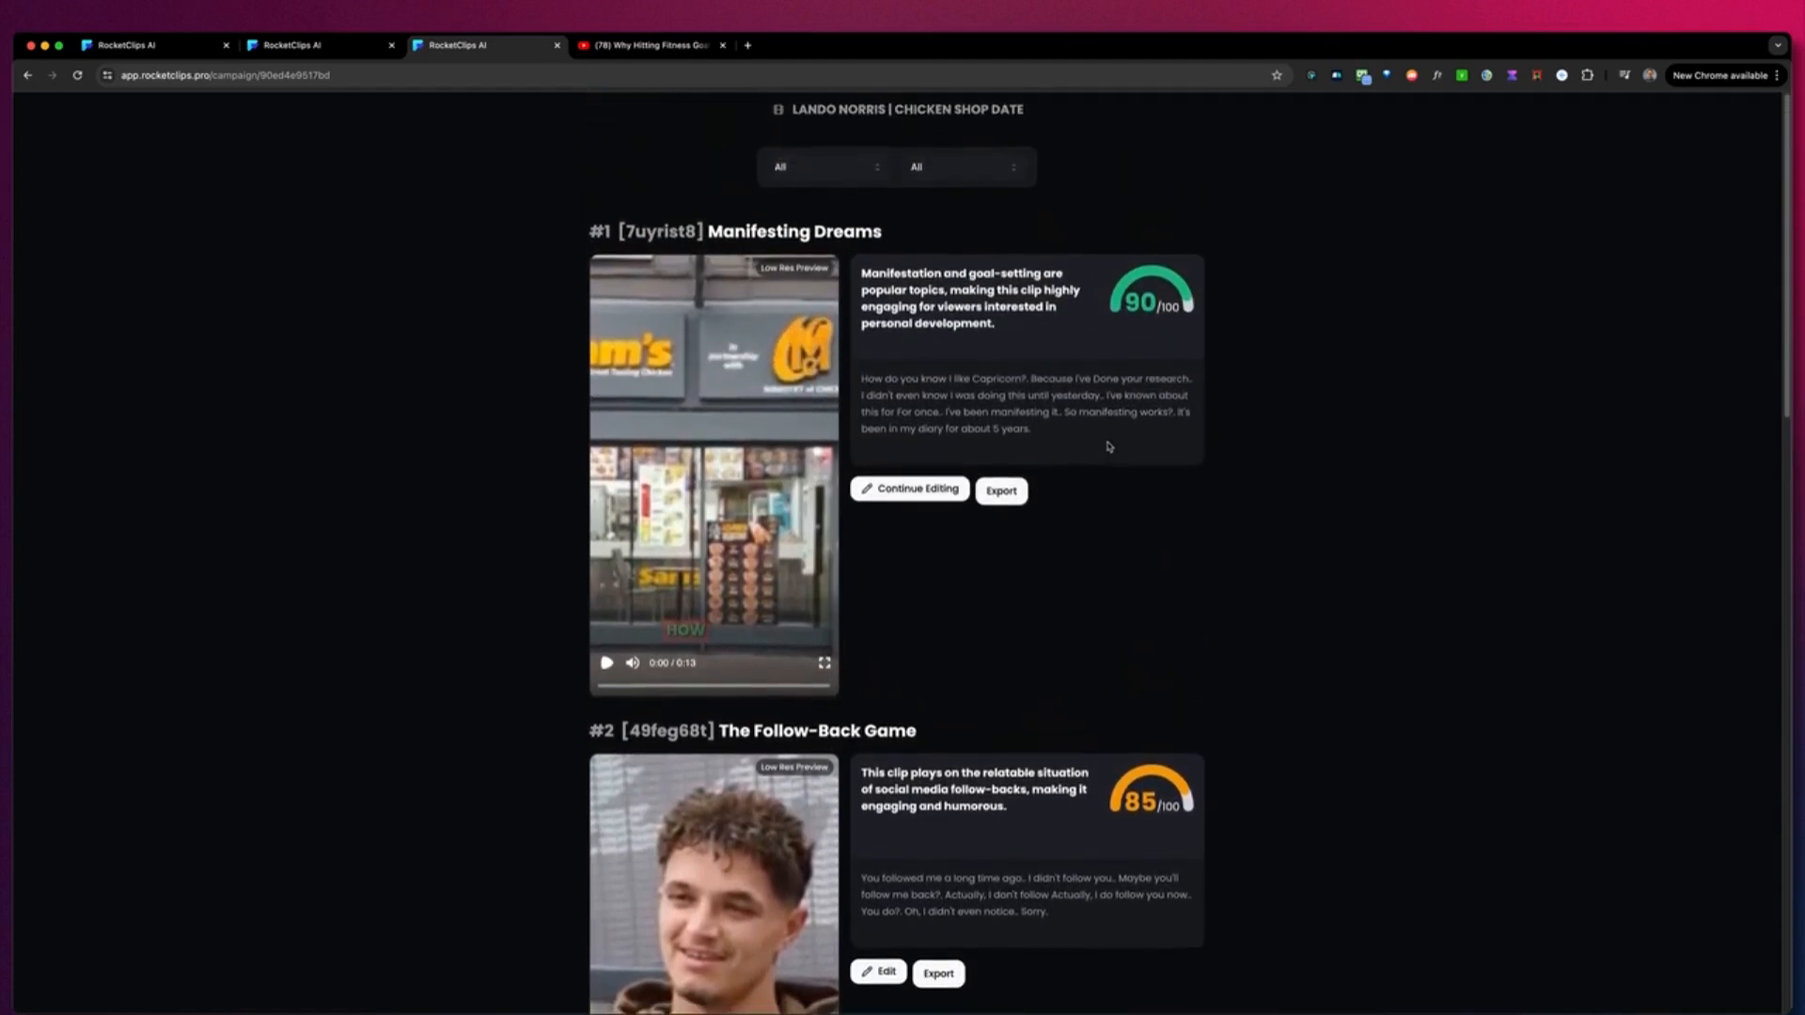
{"action": "left_click", "coordinate": [156, 48]}
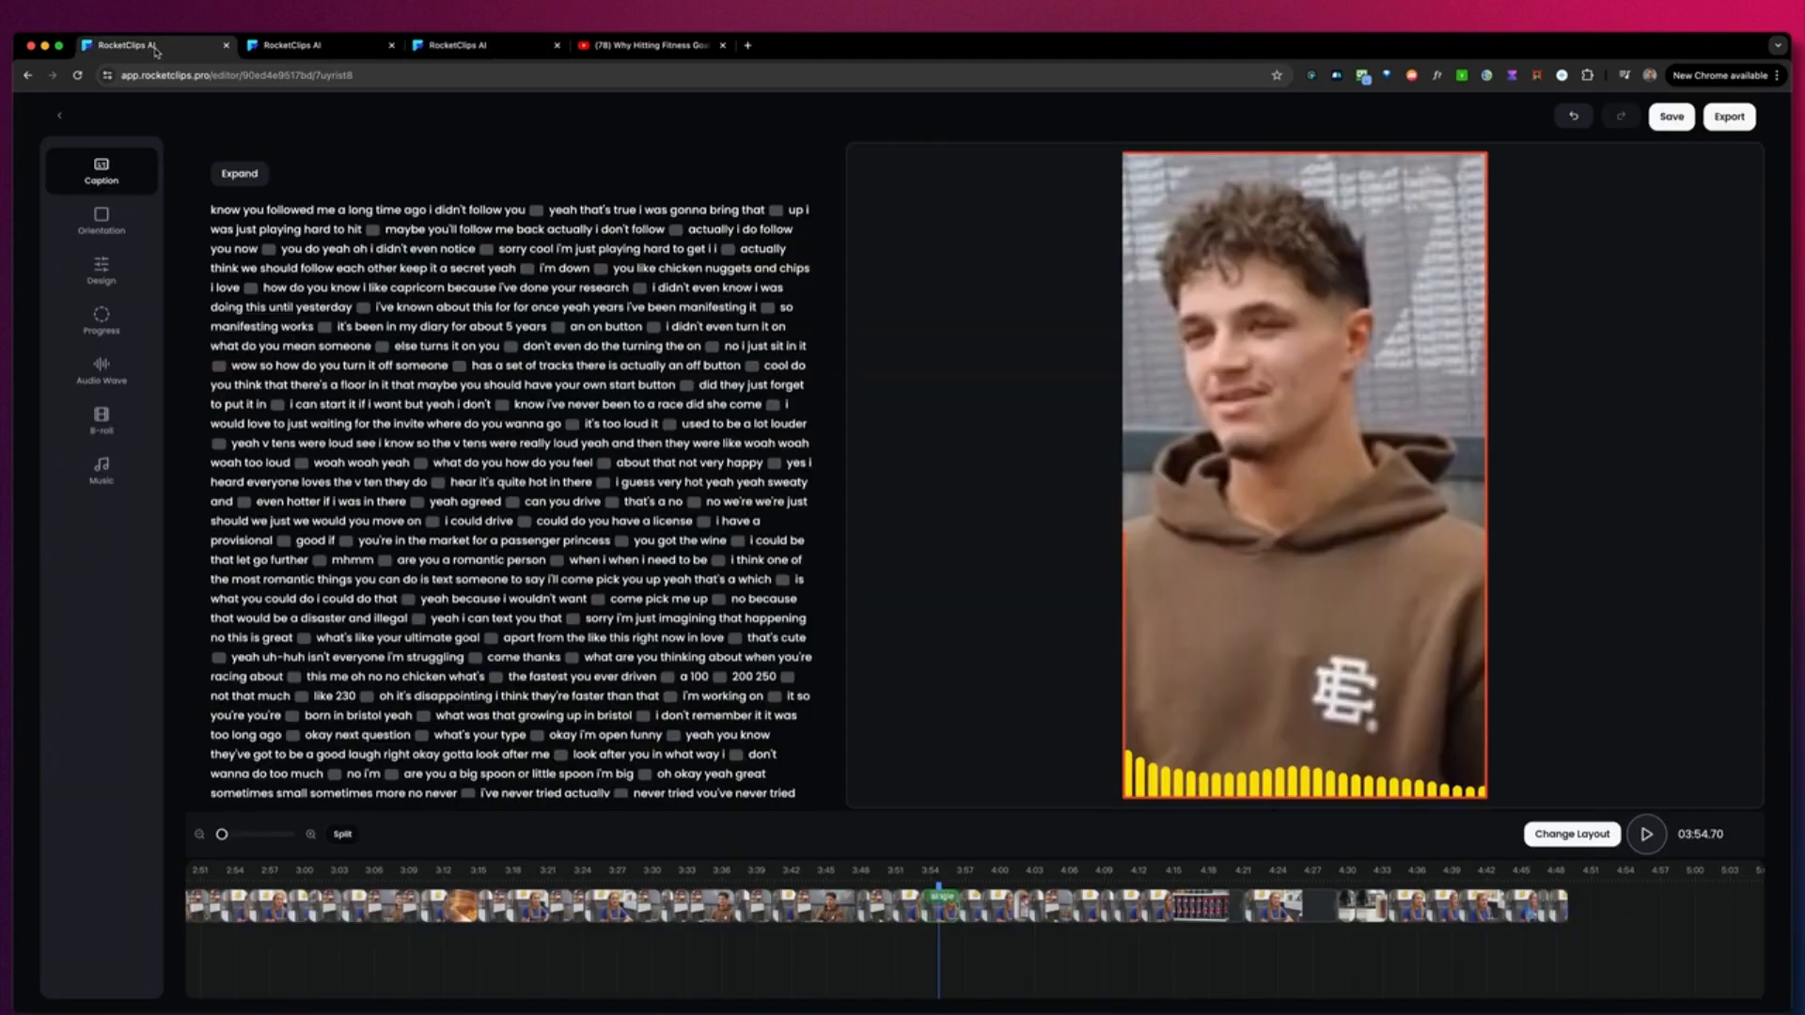